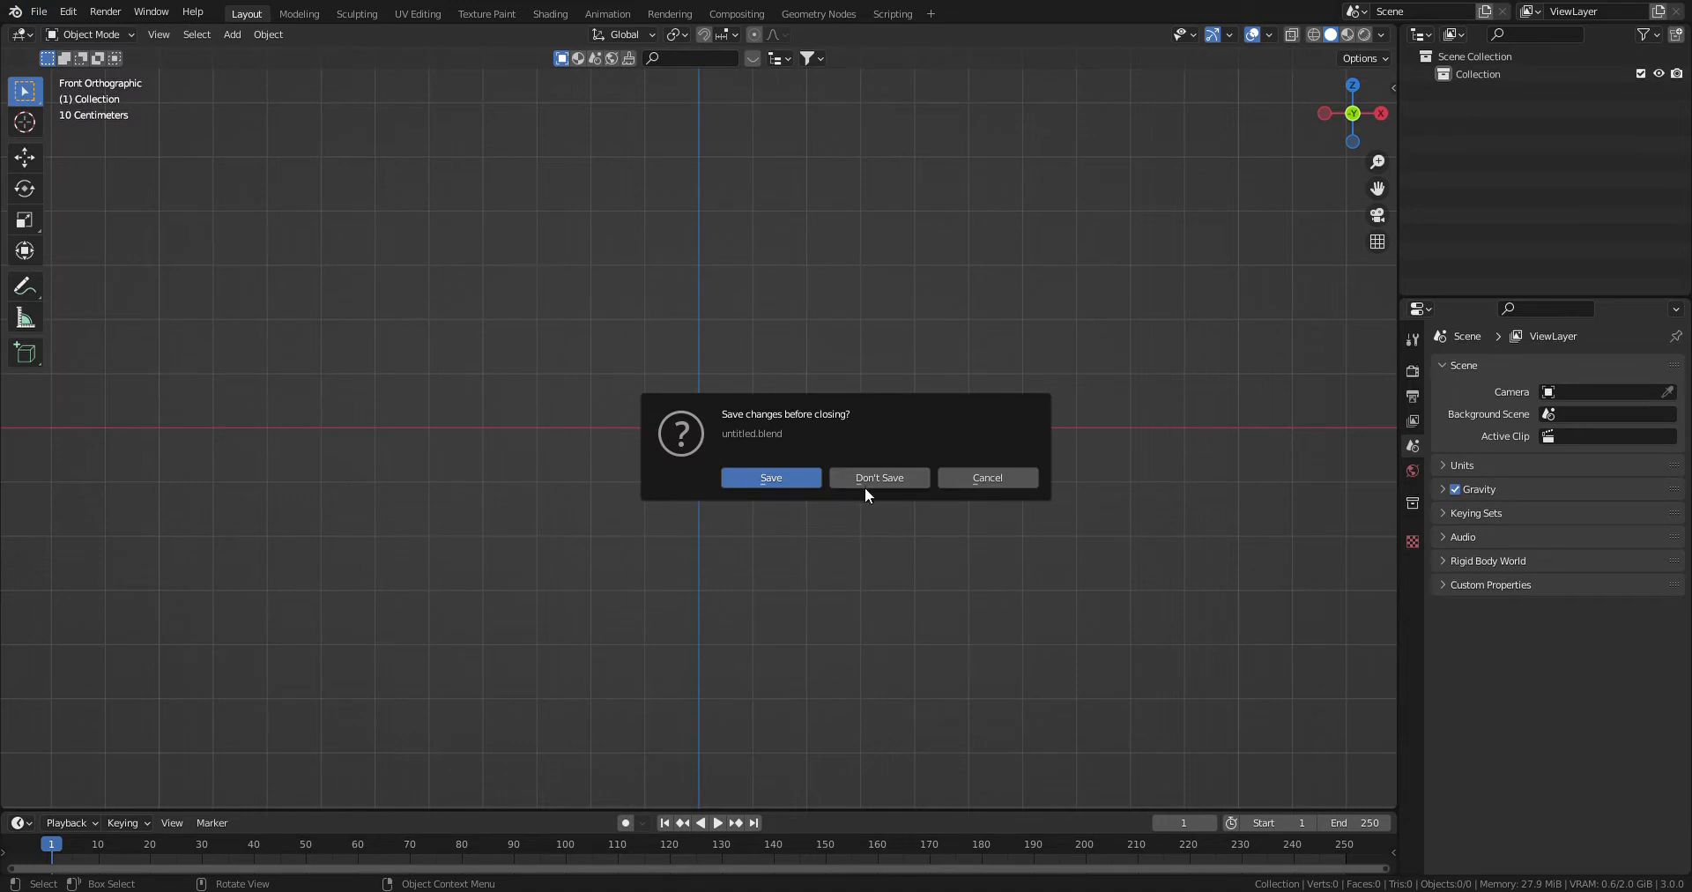
- Start a new General scene without saving the open one and delete its default camera, cube and light
left_click(872, 478)
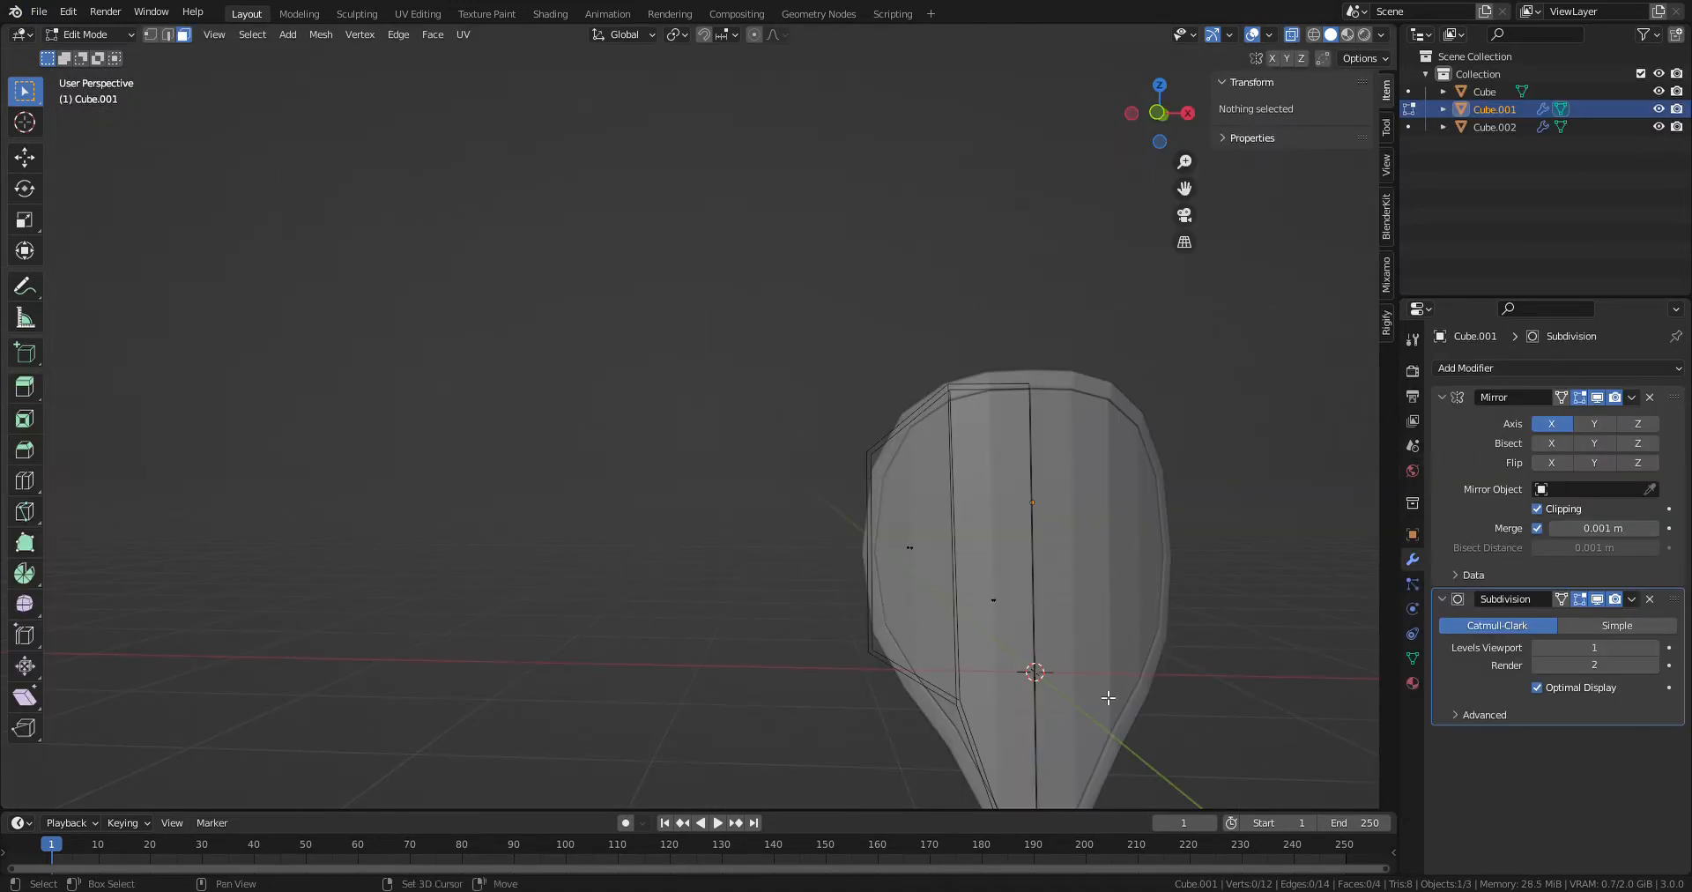
left_click(40, 11)
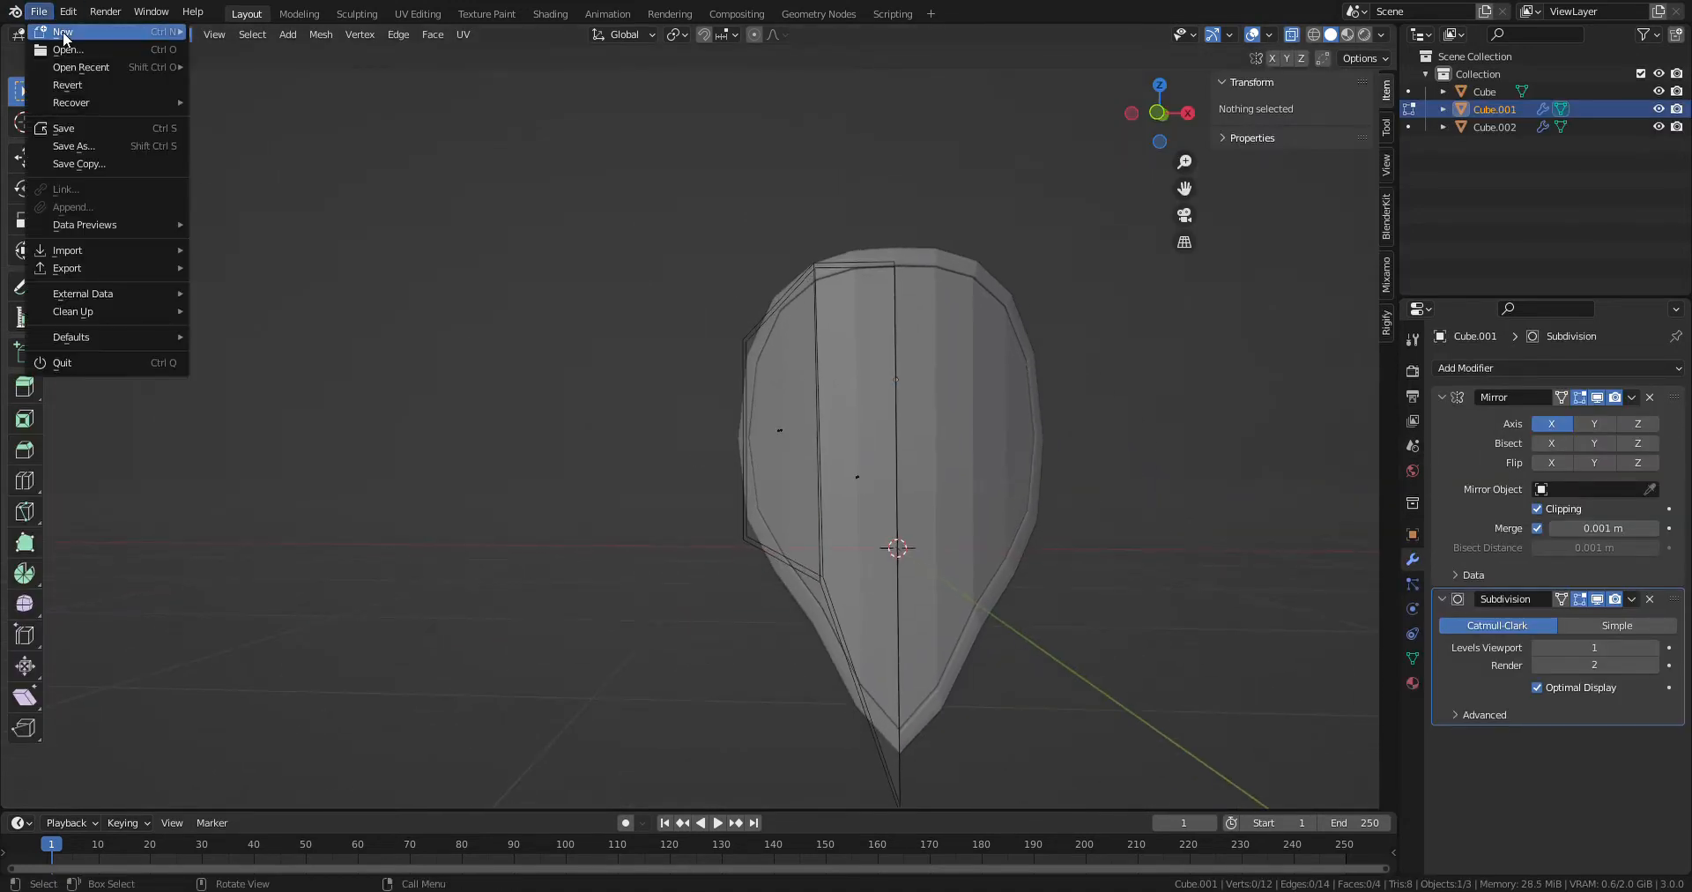
mouse_move(67, 39)
left_click(256, 42)
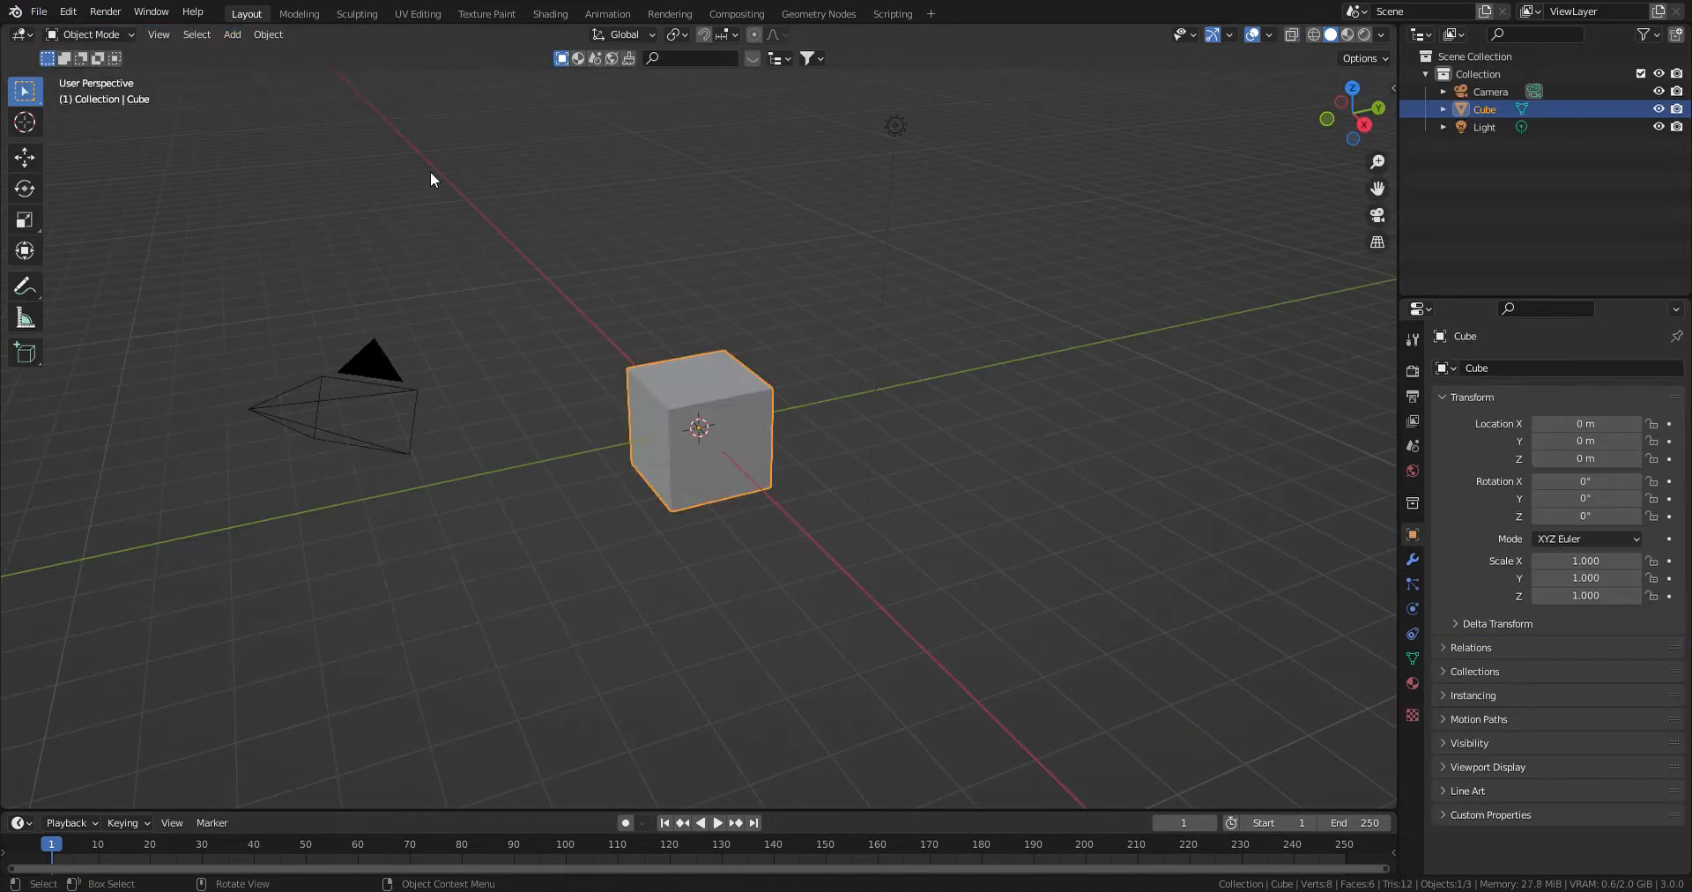
left_click_drag(348, 112, 1062, 585)
key("Delete")
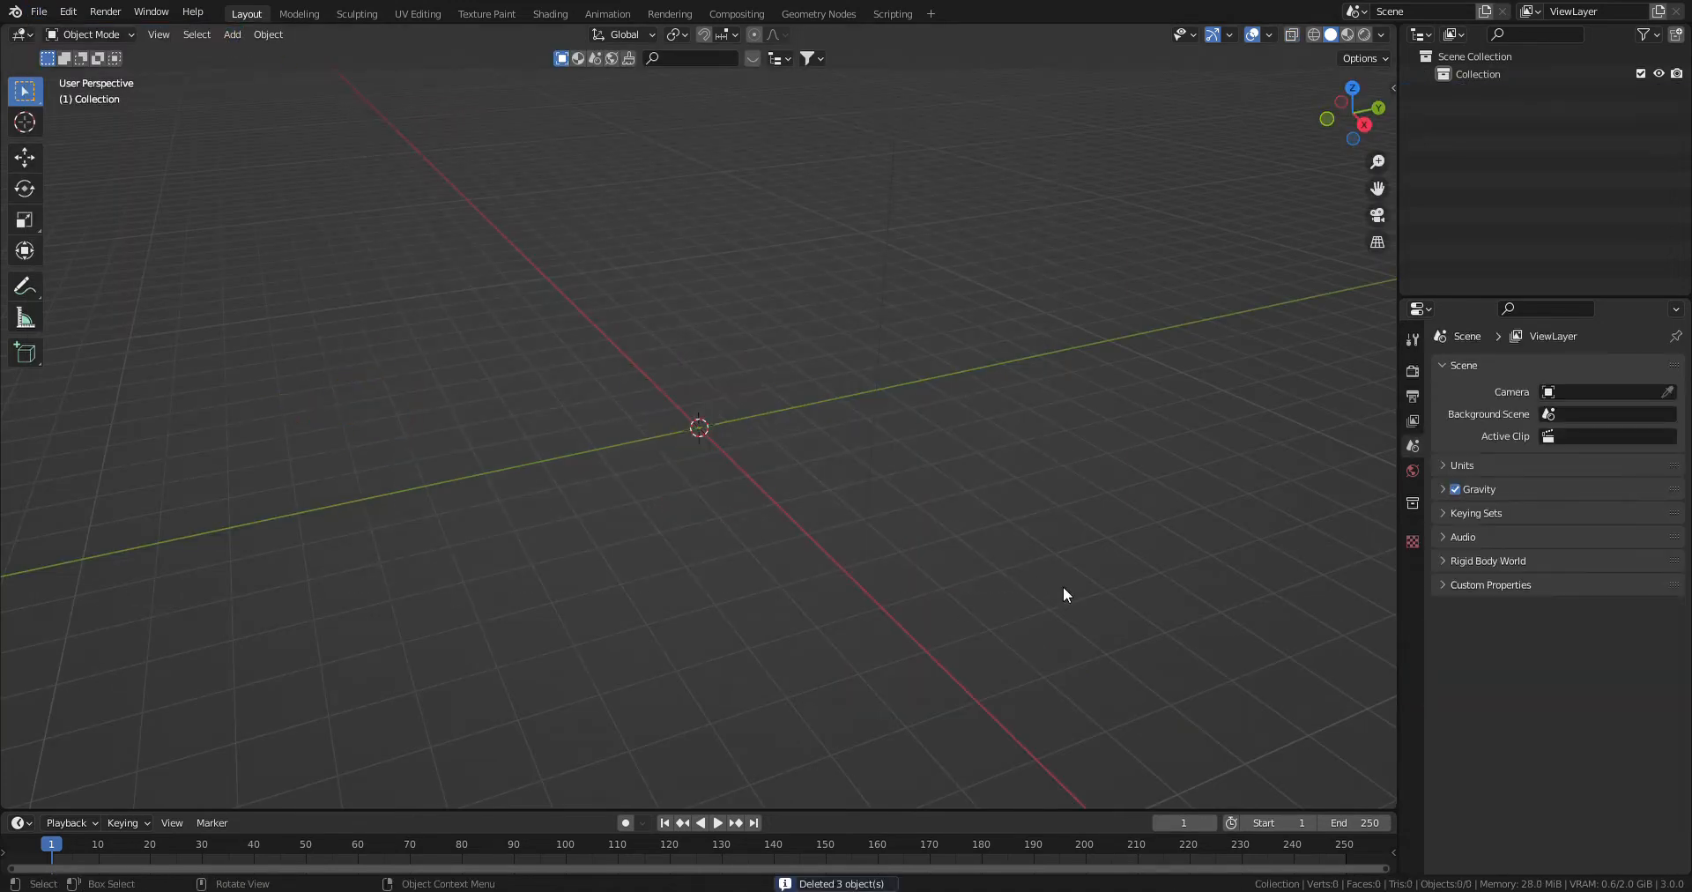
- Add a cube mesh at the world origin and show it in the front orthographic view
key("KP_1")
key("shift+a")
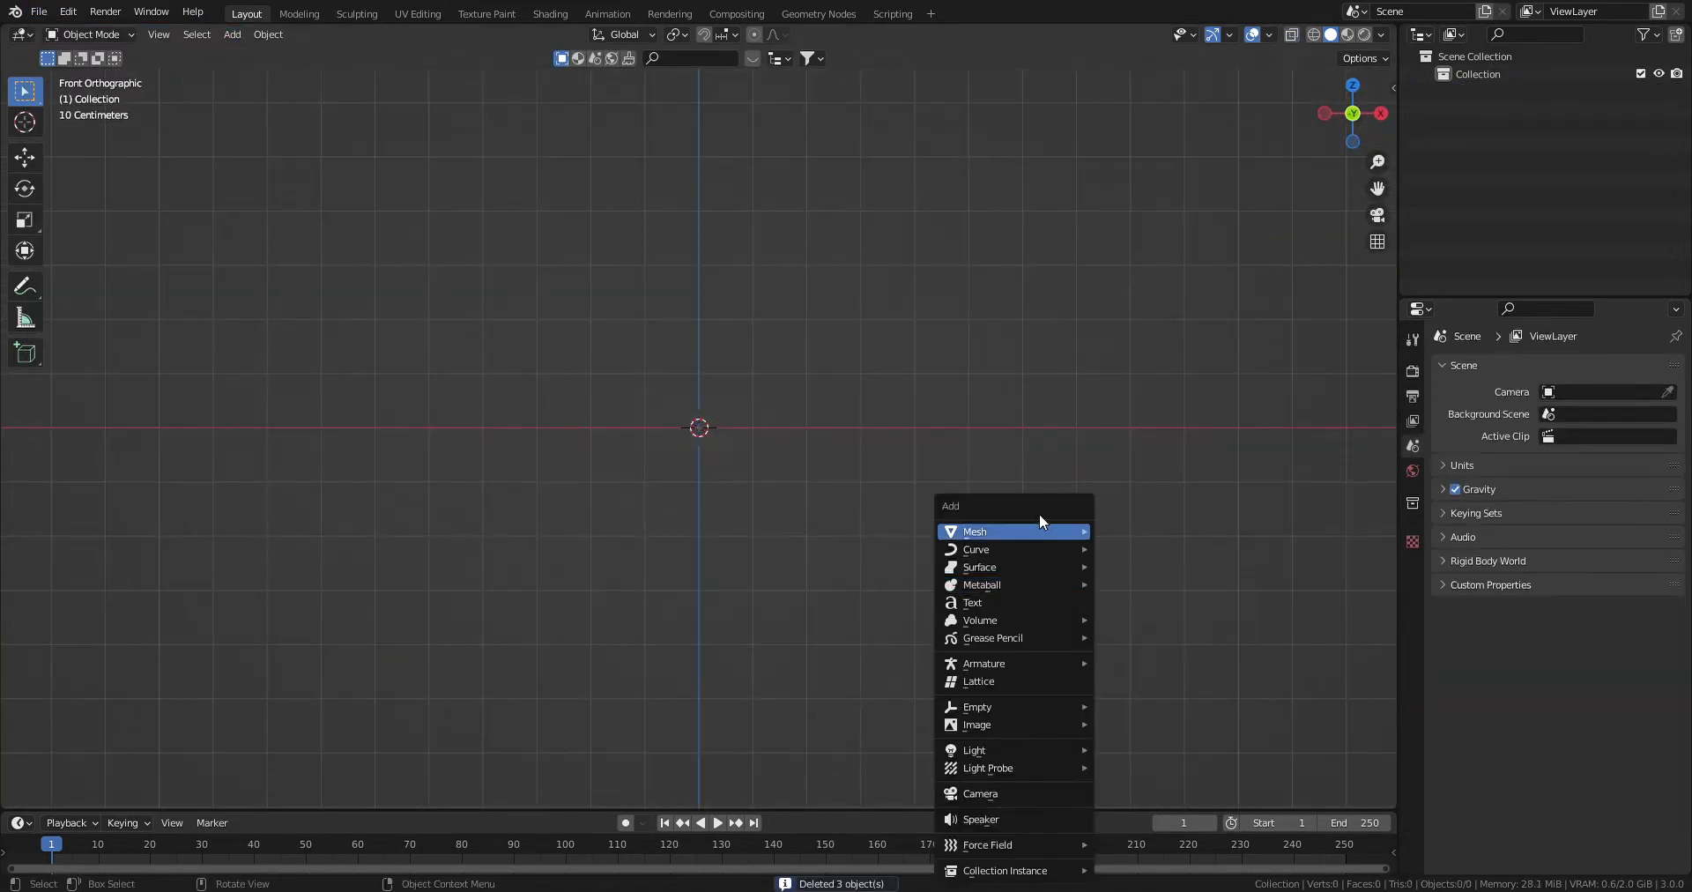
mouse_move(1040, 531)
left_click(1143, 543)
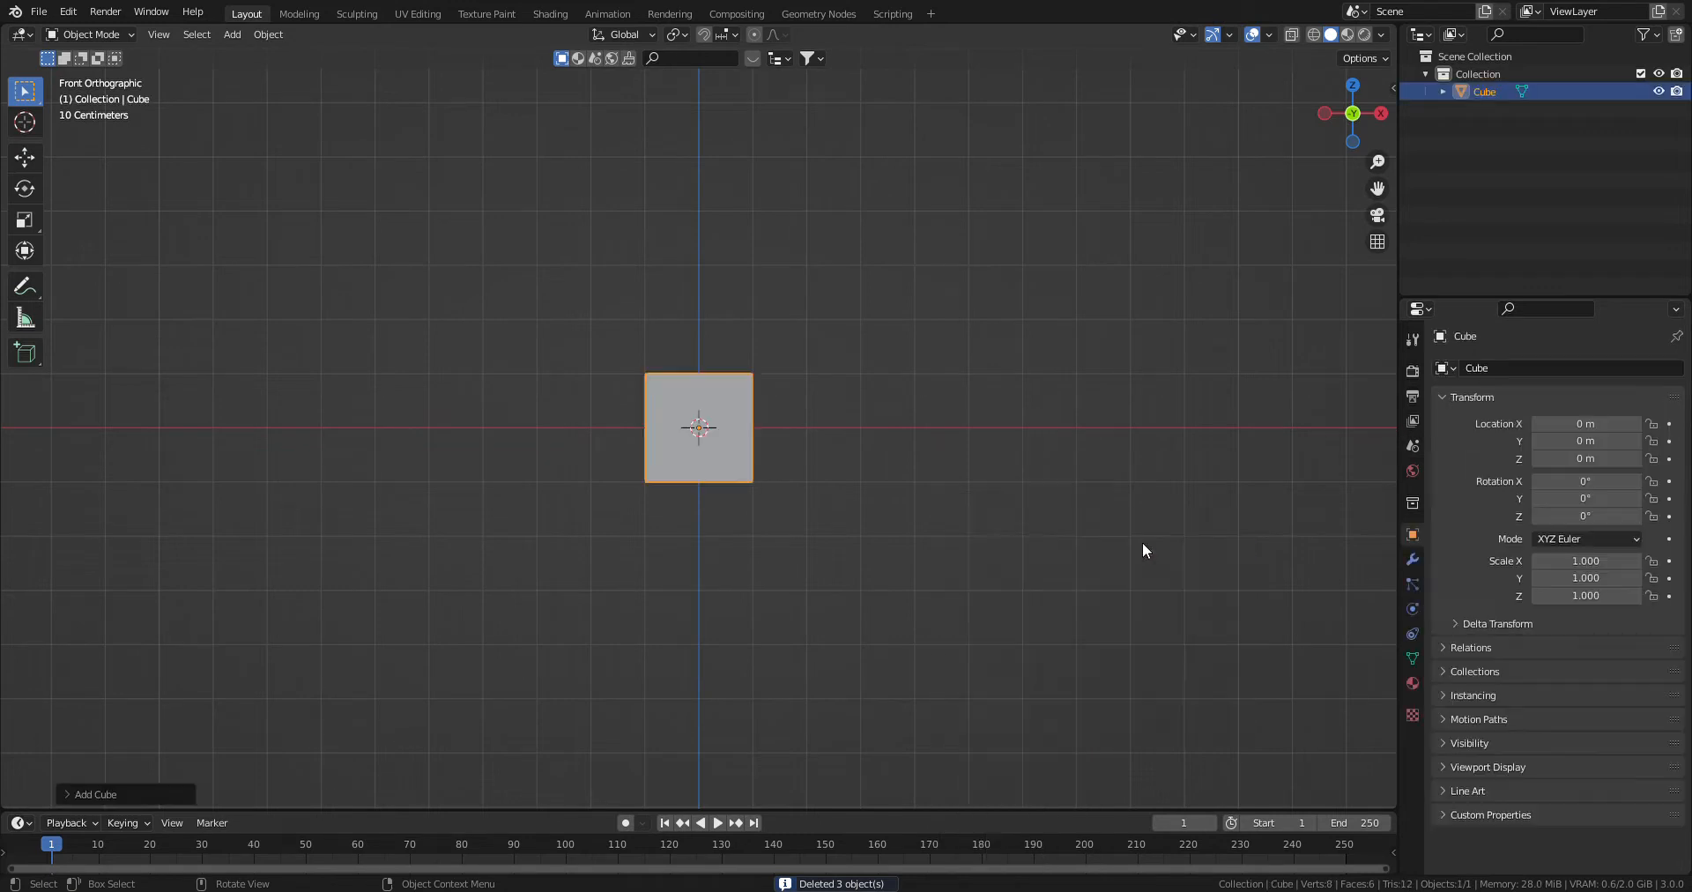
- Move the cube 1 m up along Z and 4 m along X
key("g")
key("z")
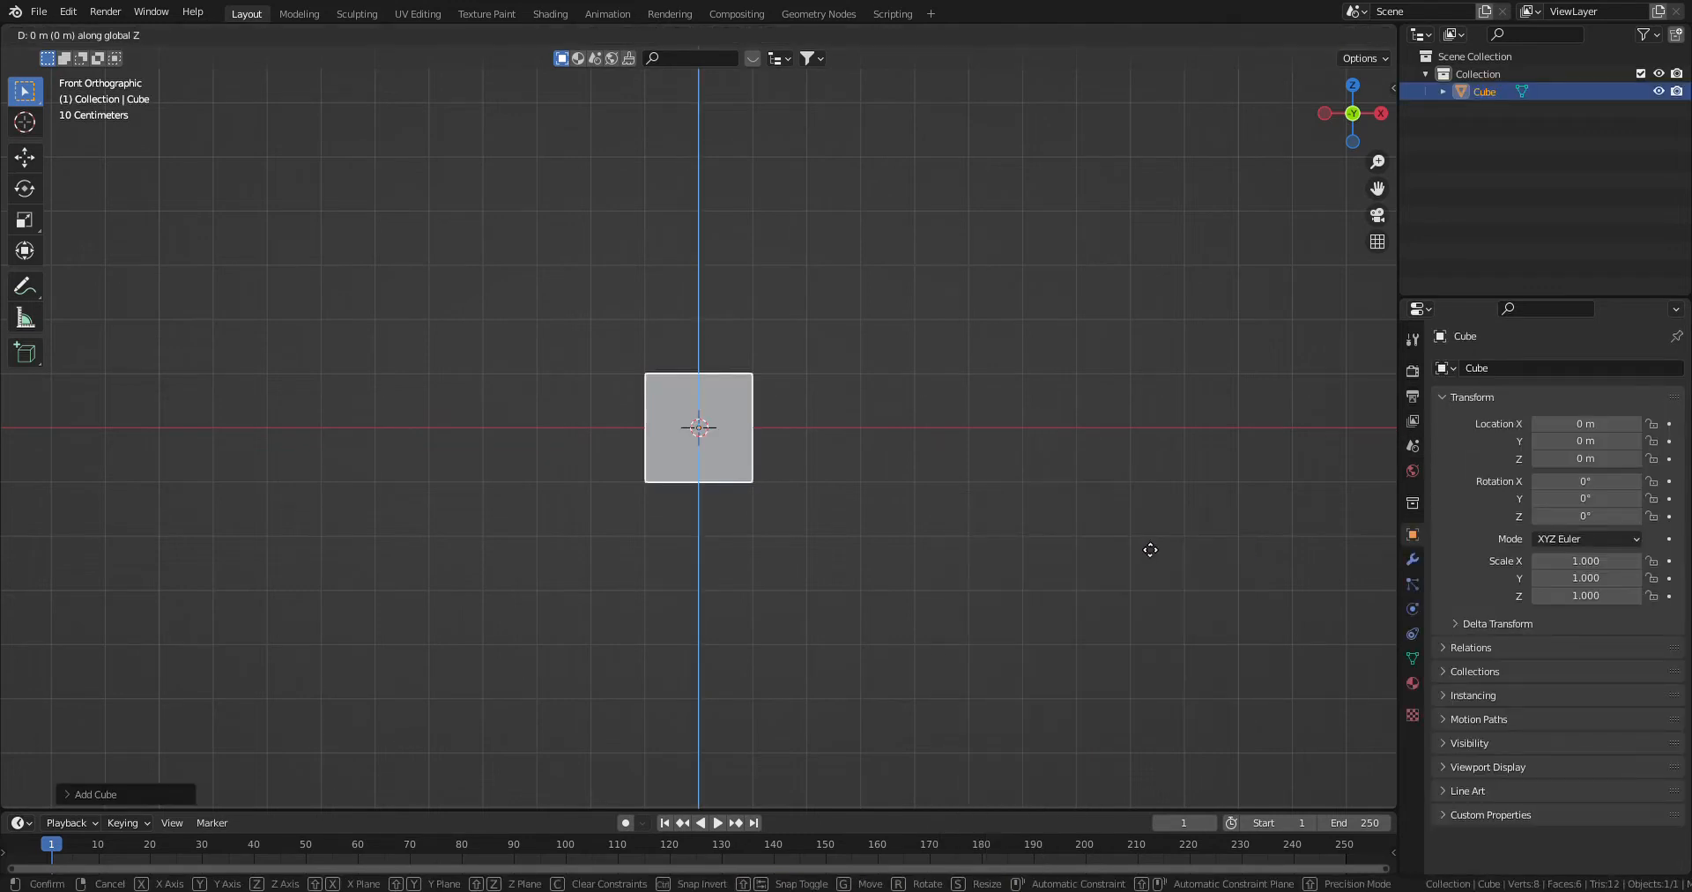
key("1")
key("Return")
key("g")
key("x")
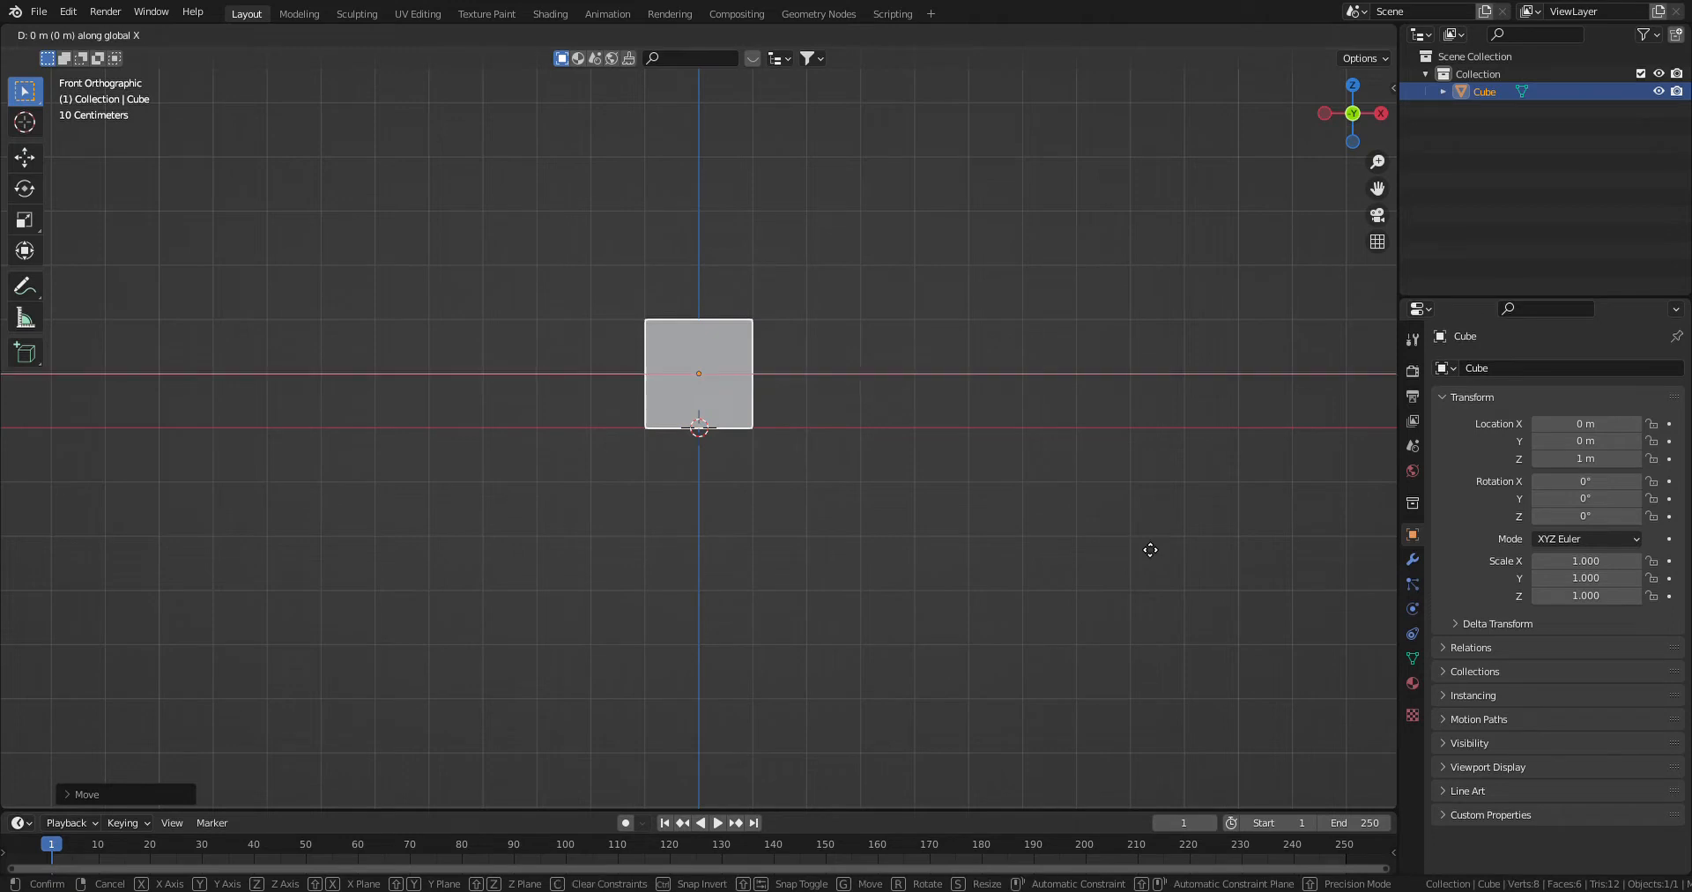
key("4")
key("Return")
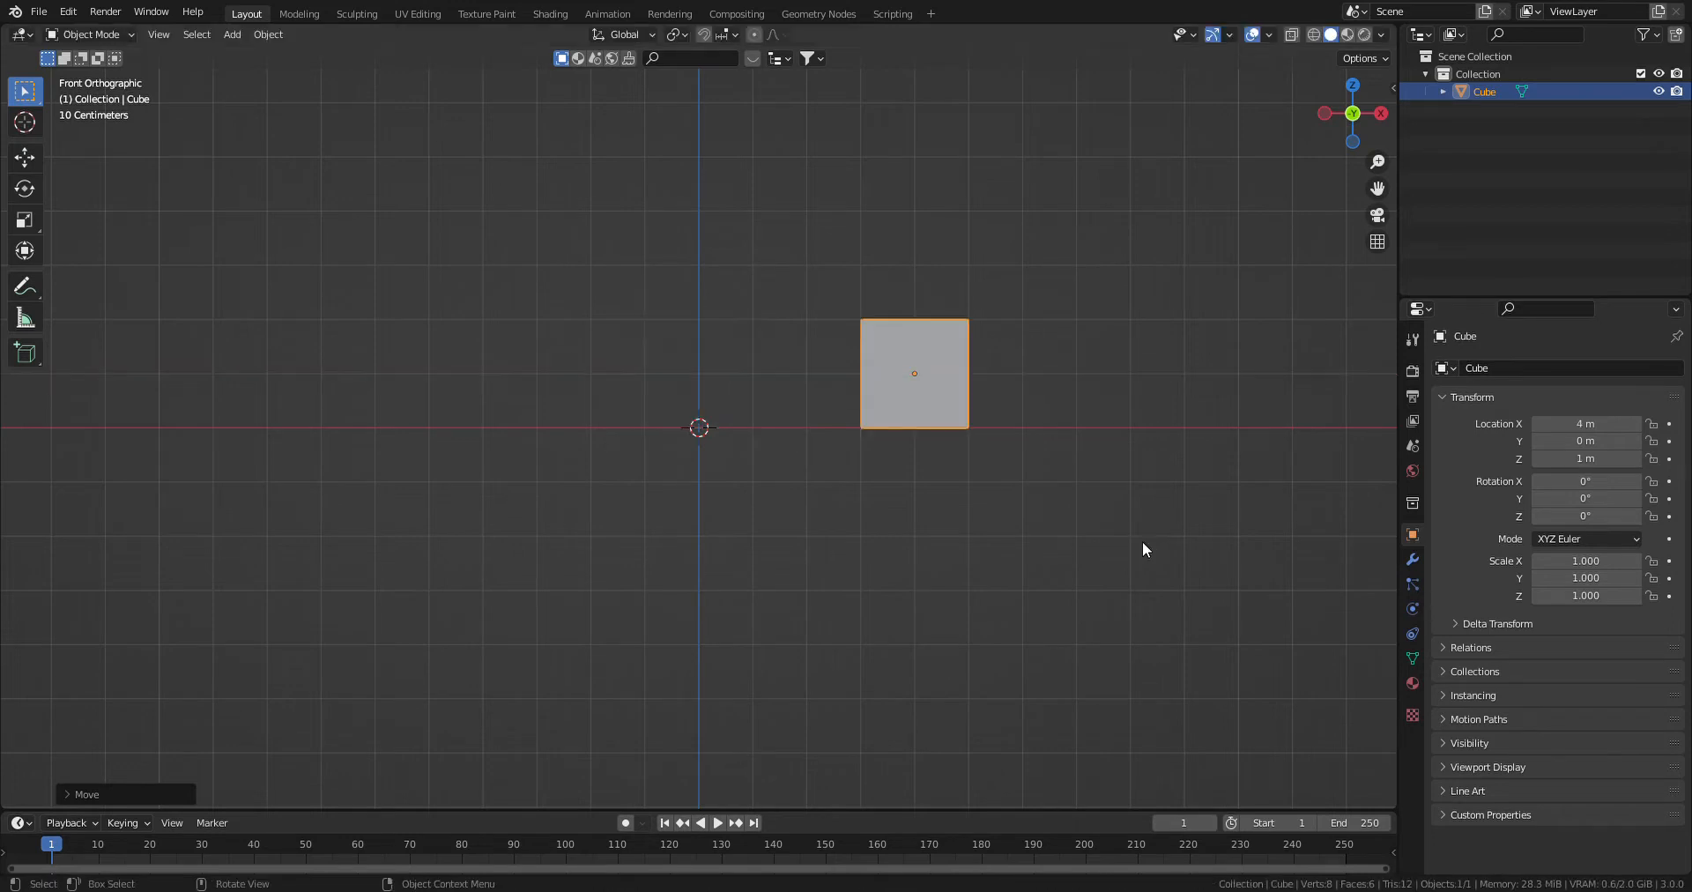
- Add a second cube at the world origin and raise it 1 m along Z
scroll(791, 358, "up", 2)
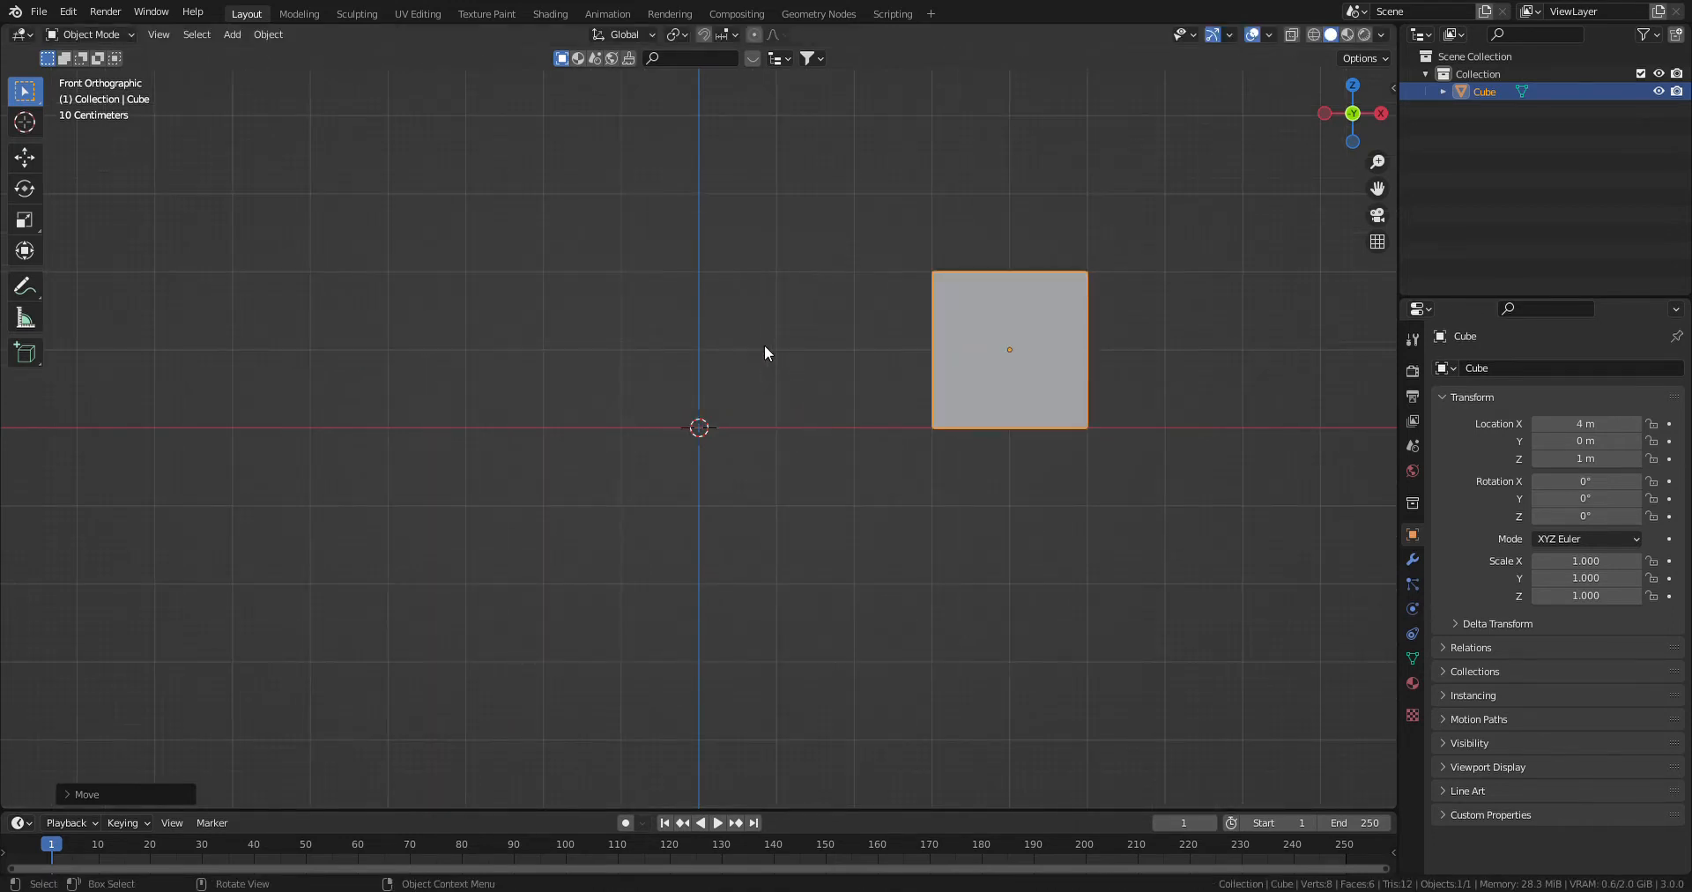
left_click(754, 460)
key("shift+a")
mouse_move(757, 460)
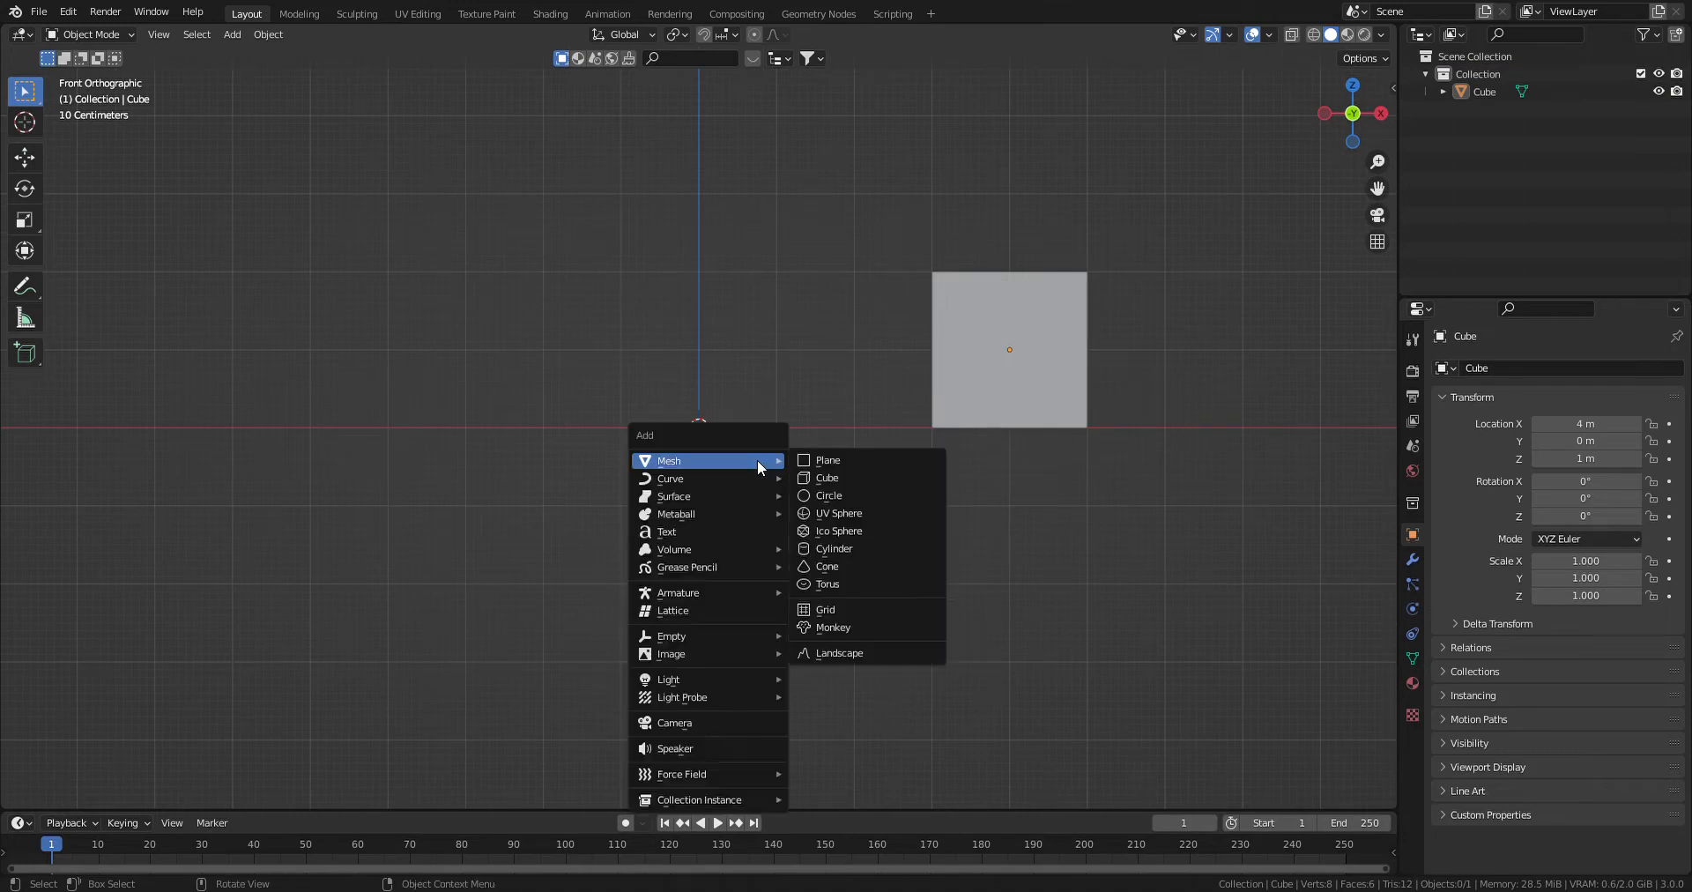
left_click(868, 478)
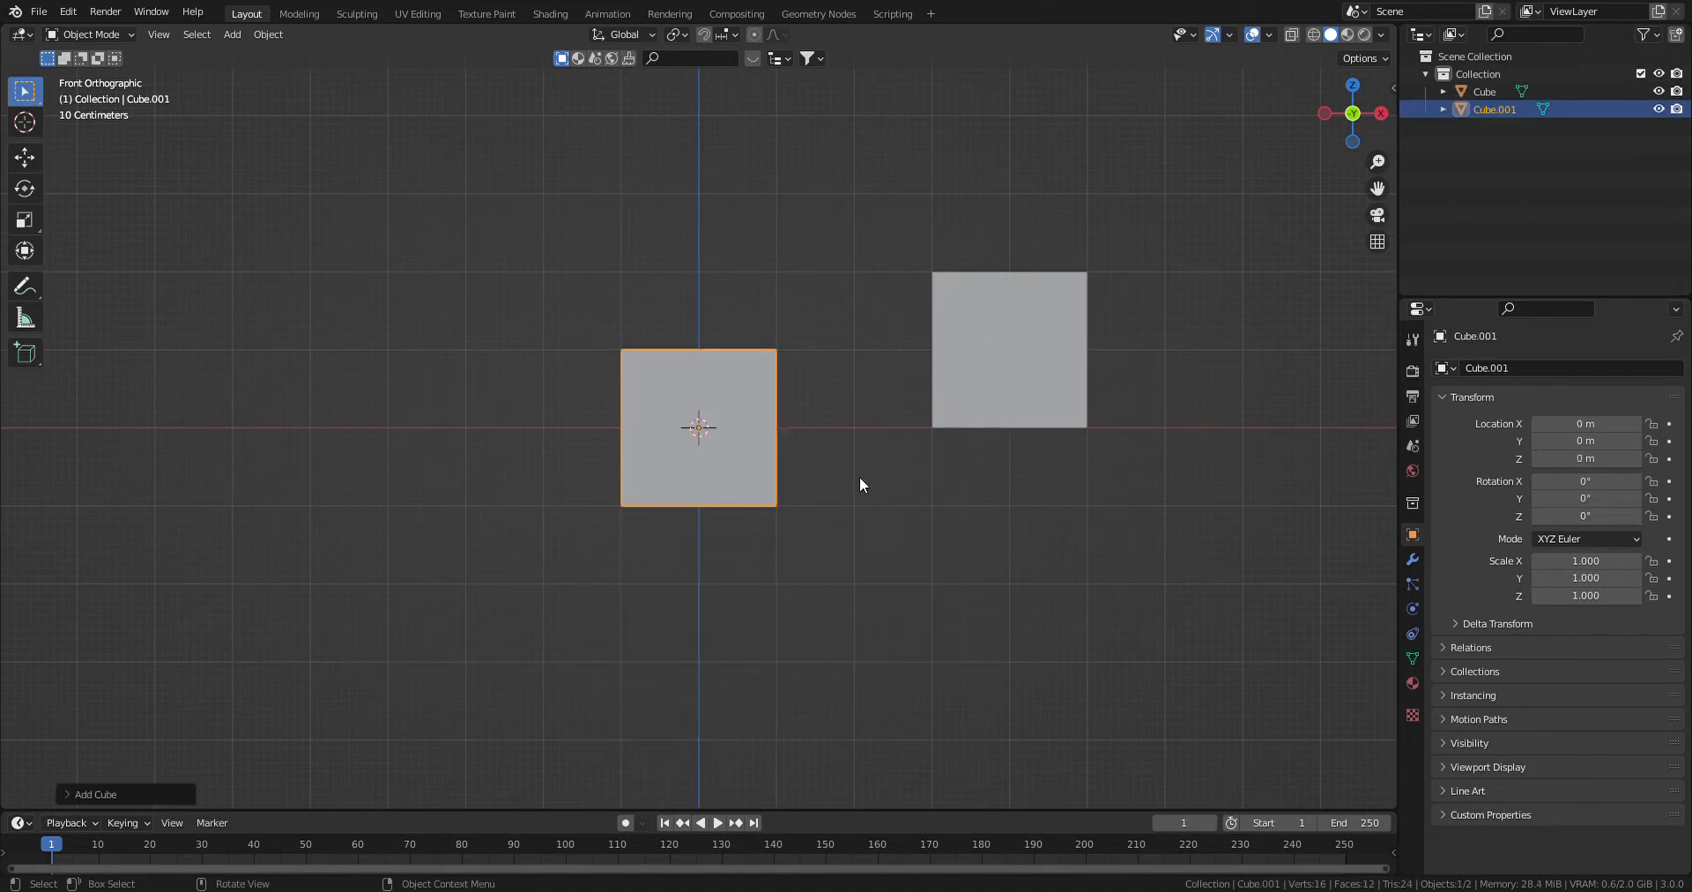
key("g")
key("z")
key("1")
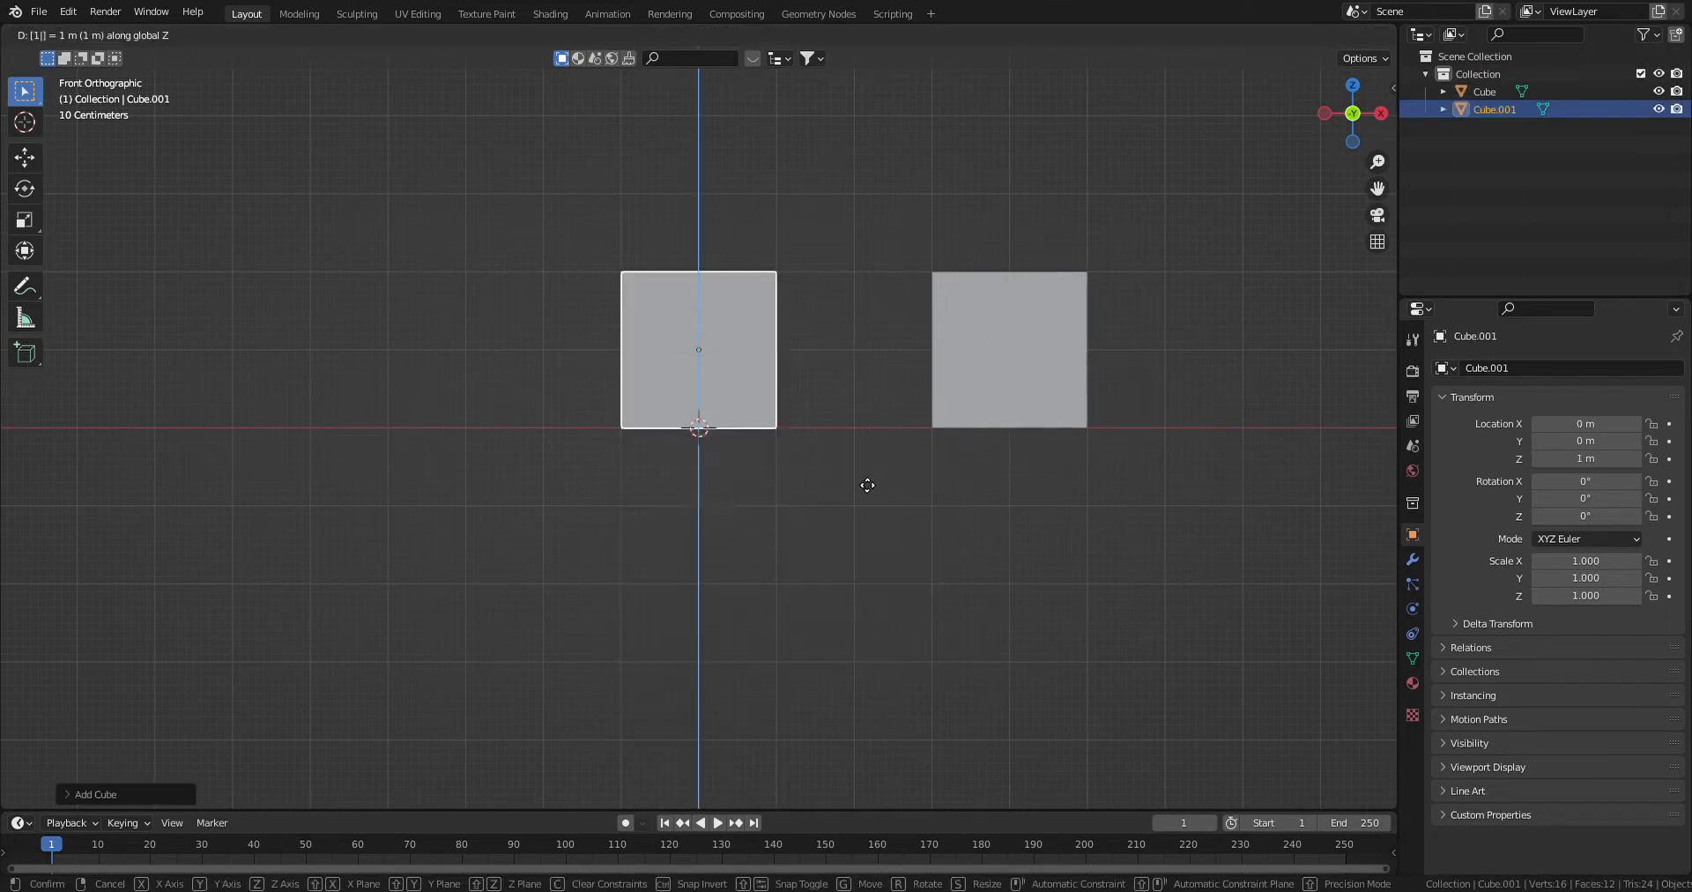
key("Return")
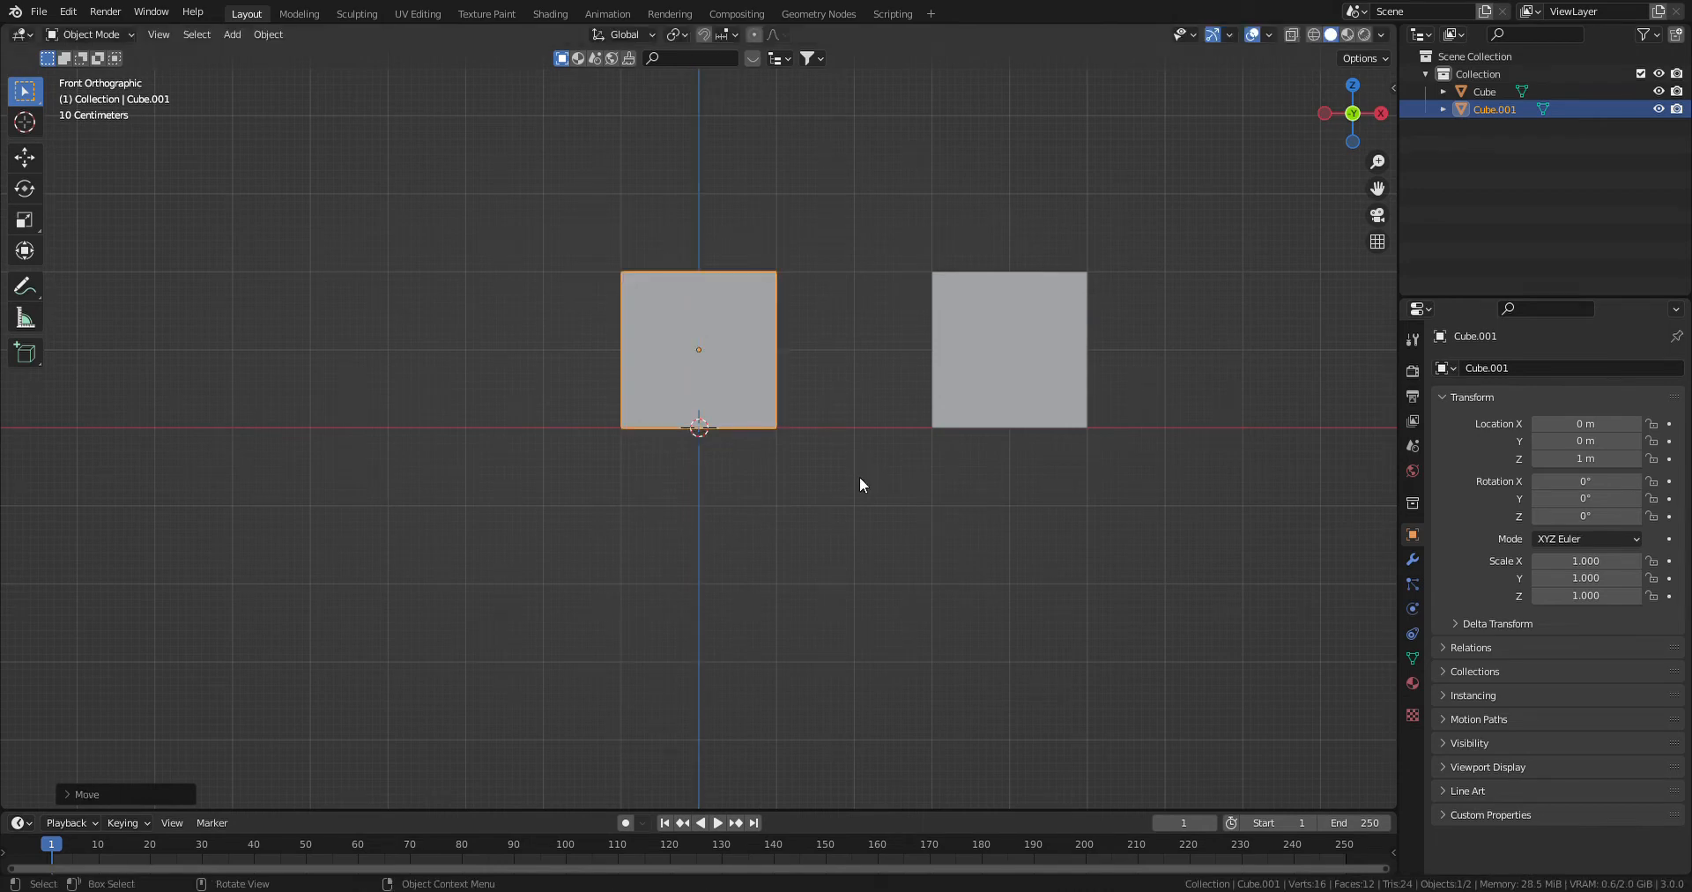
- Cut a vertical edge loop through the exact middle of the second cube in Edit Mode
key("Tab")
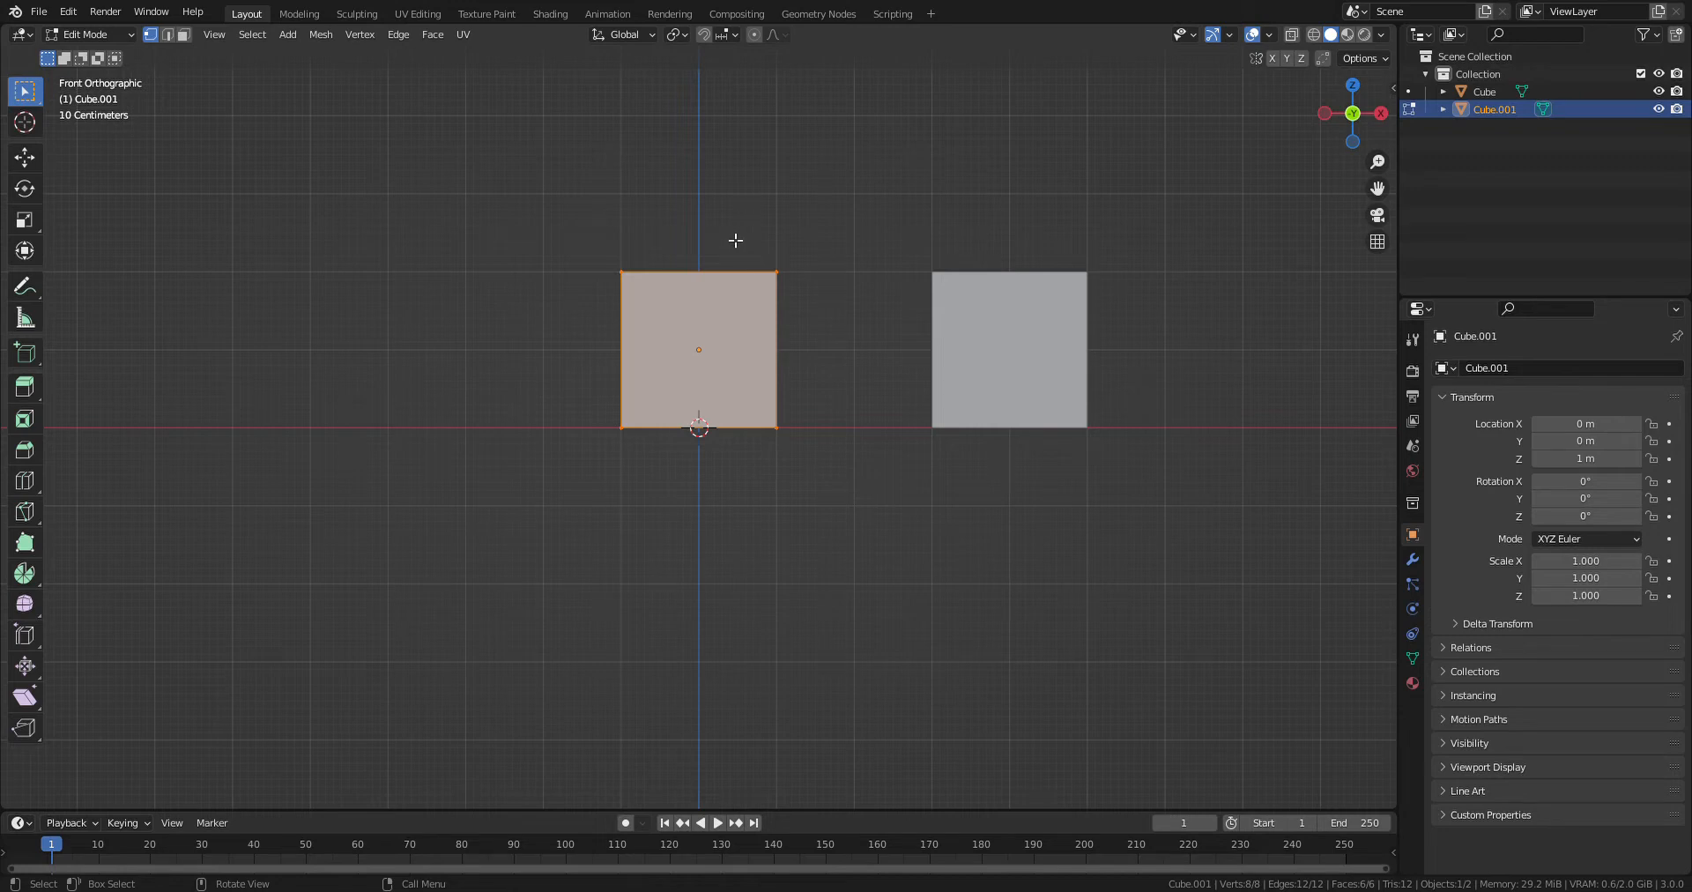
key("ctrl+r")
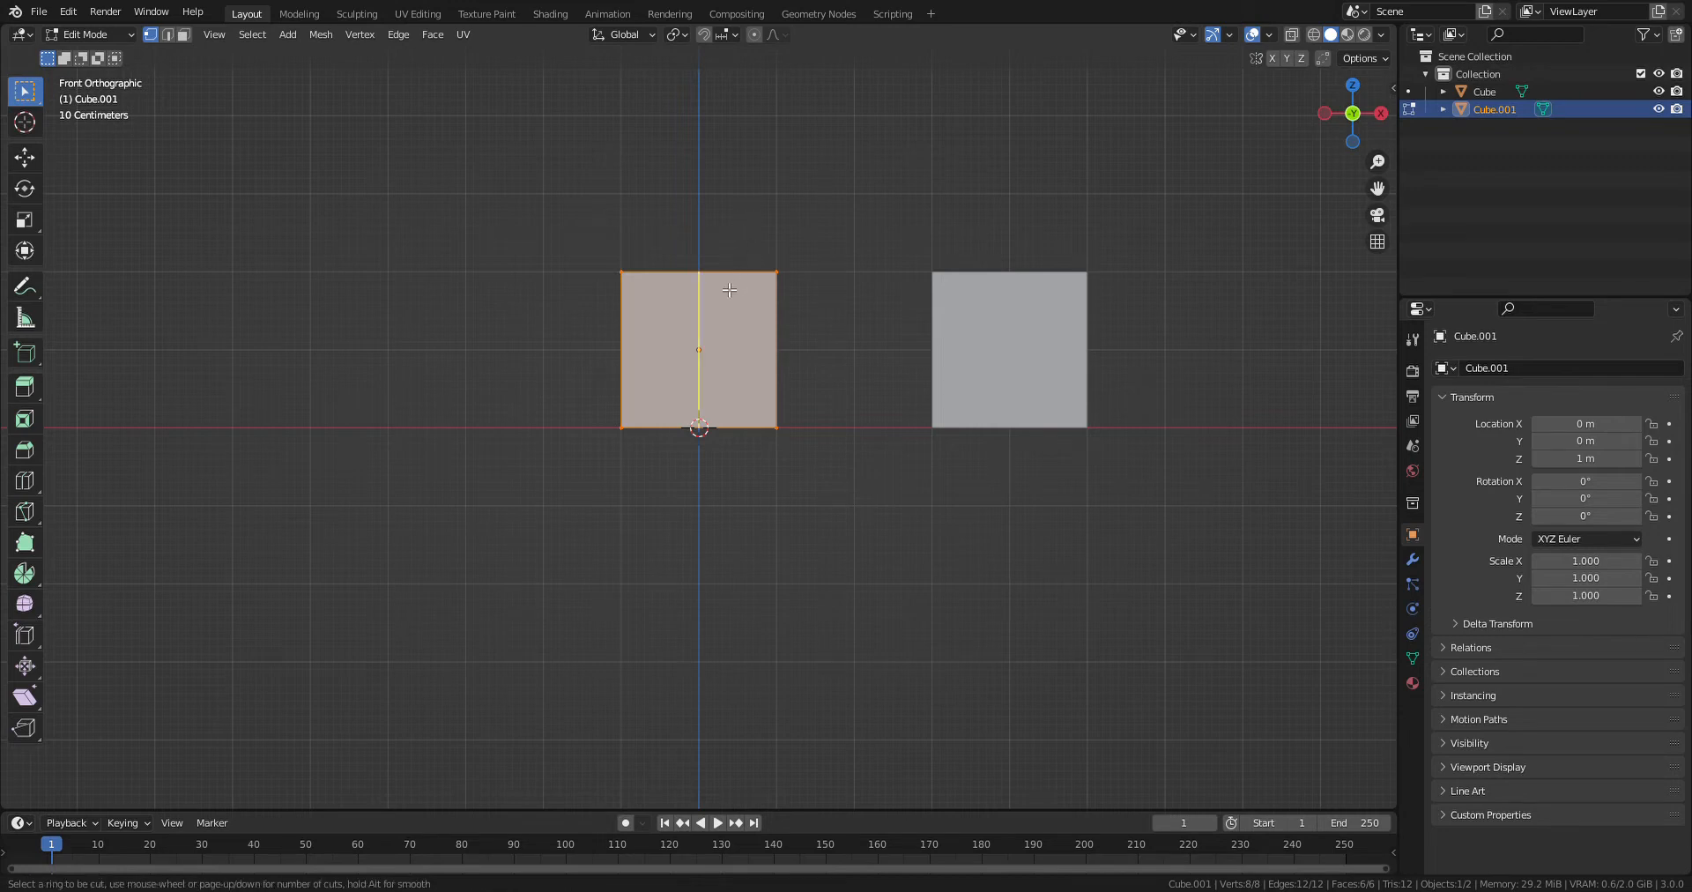
left_click(729, 289)
right_click(723, 280)
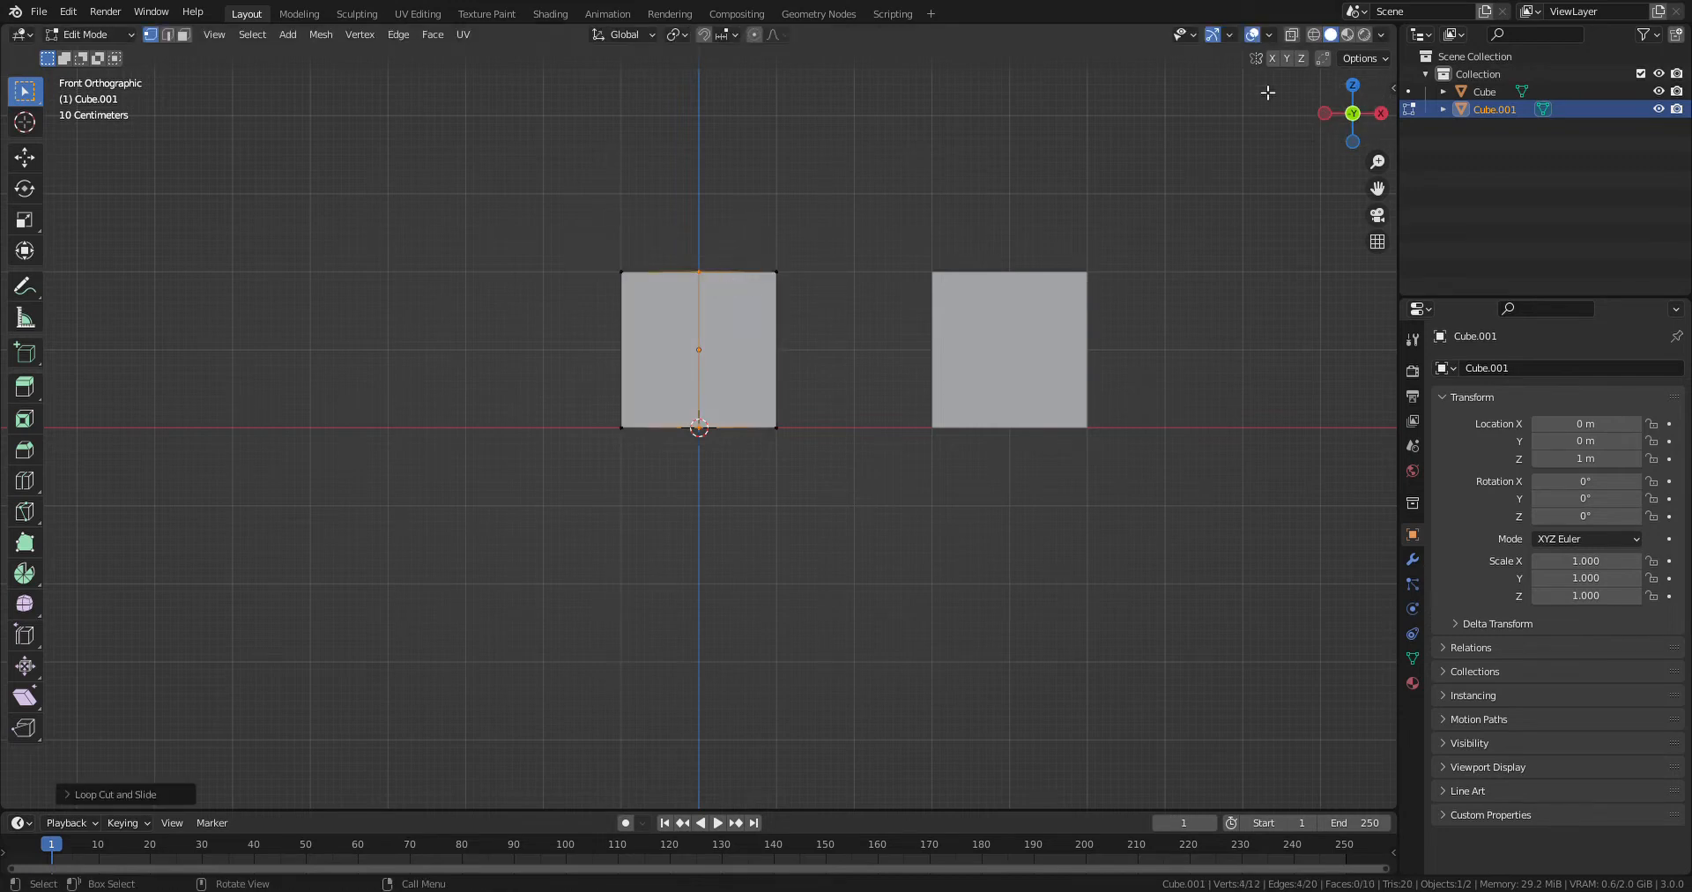
- Turn on X-ray display and delete the vertices of the cube's half on the positive X side
left_click(1291, 35)
left_click_drag(749, 233, 819, 444)
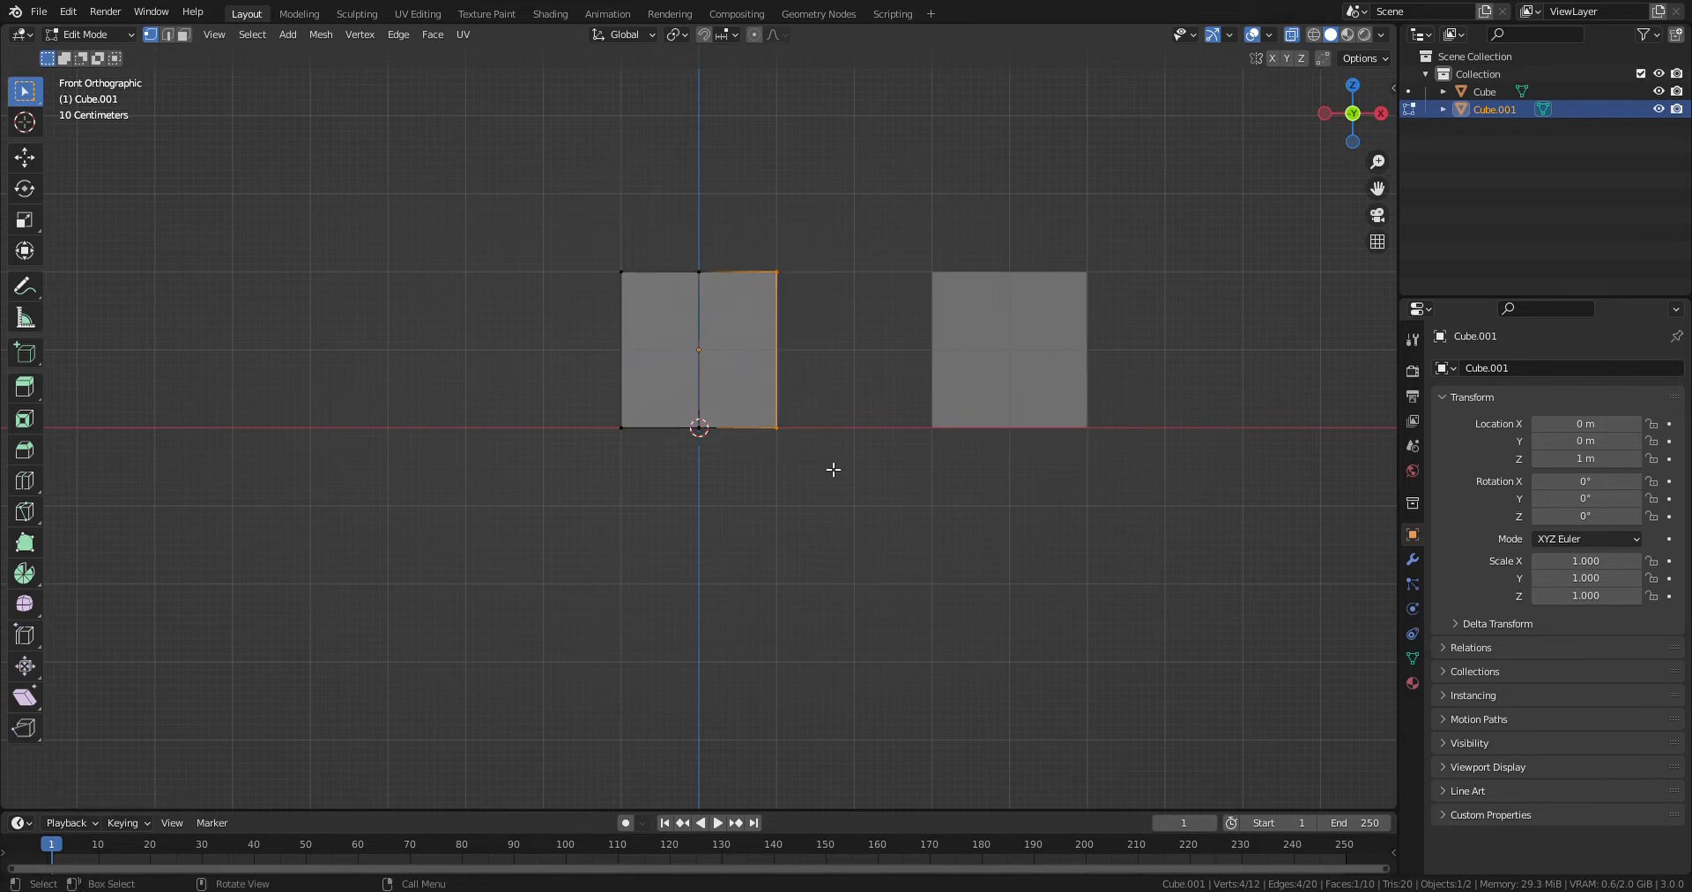
key("x")
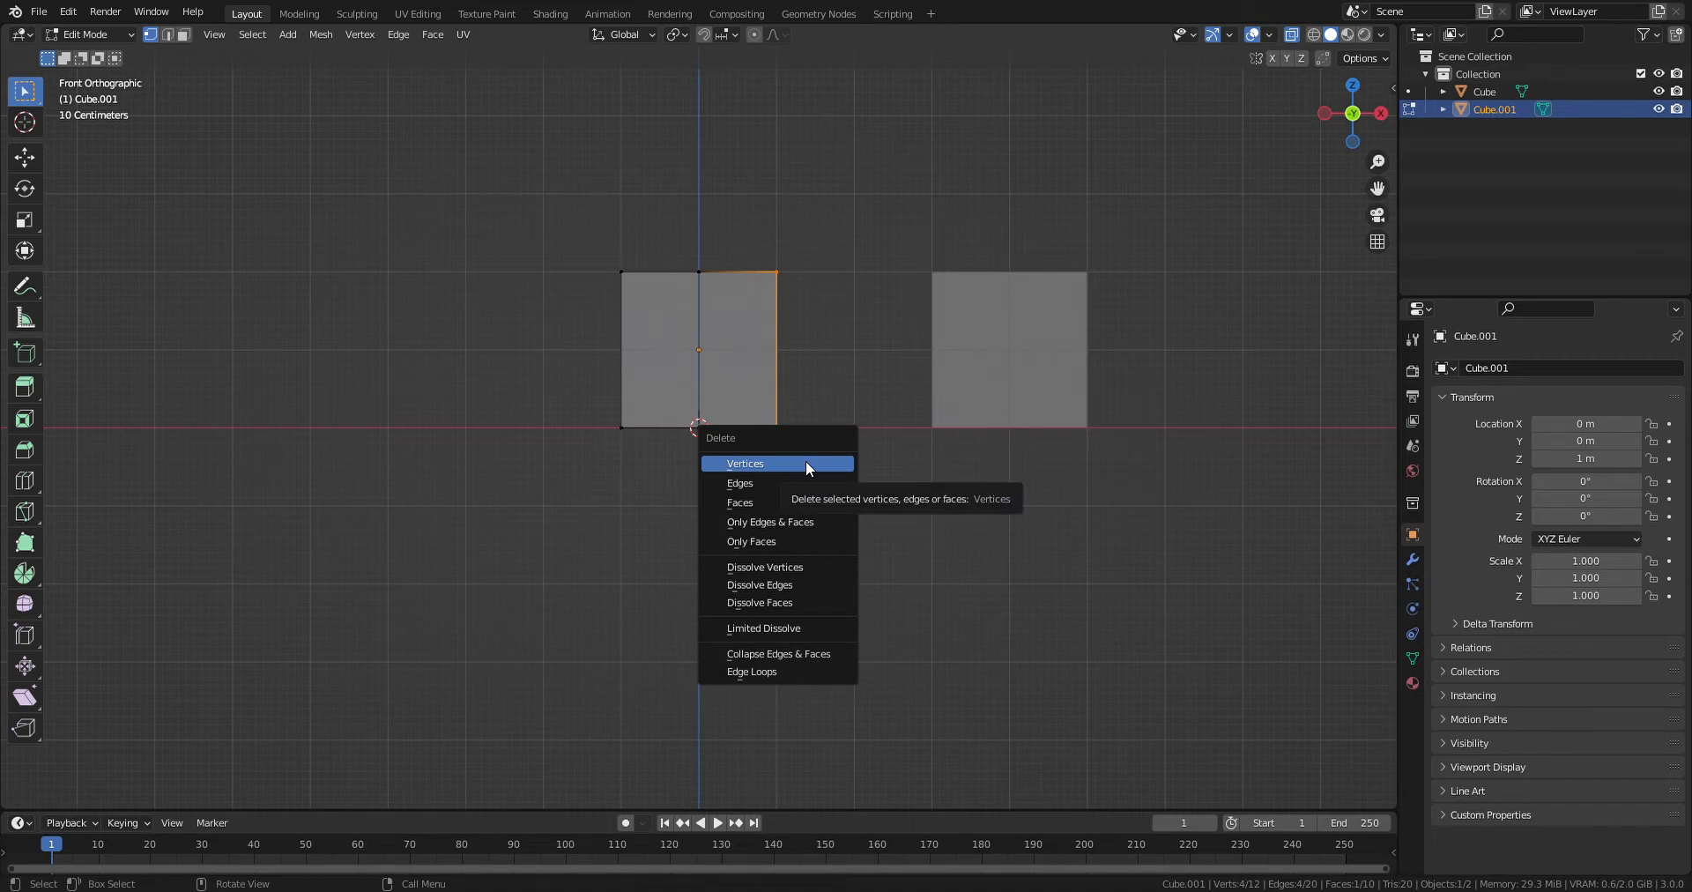
left_click(805, 462)
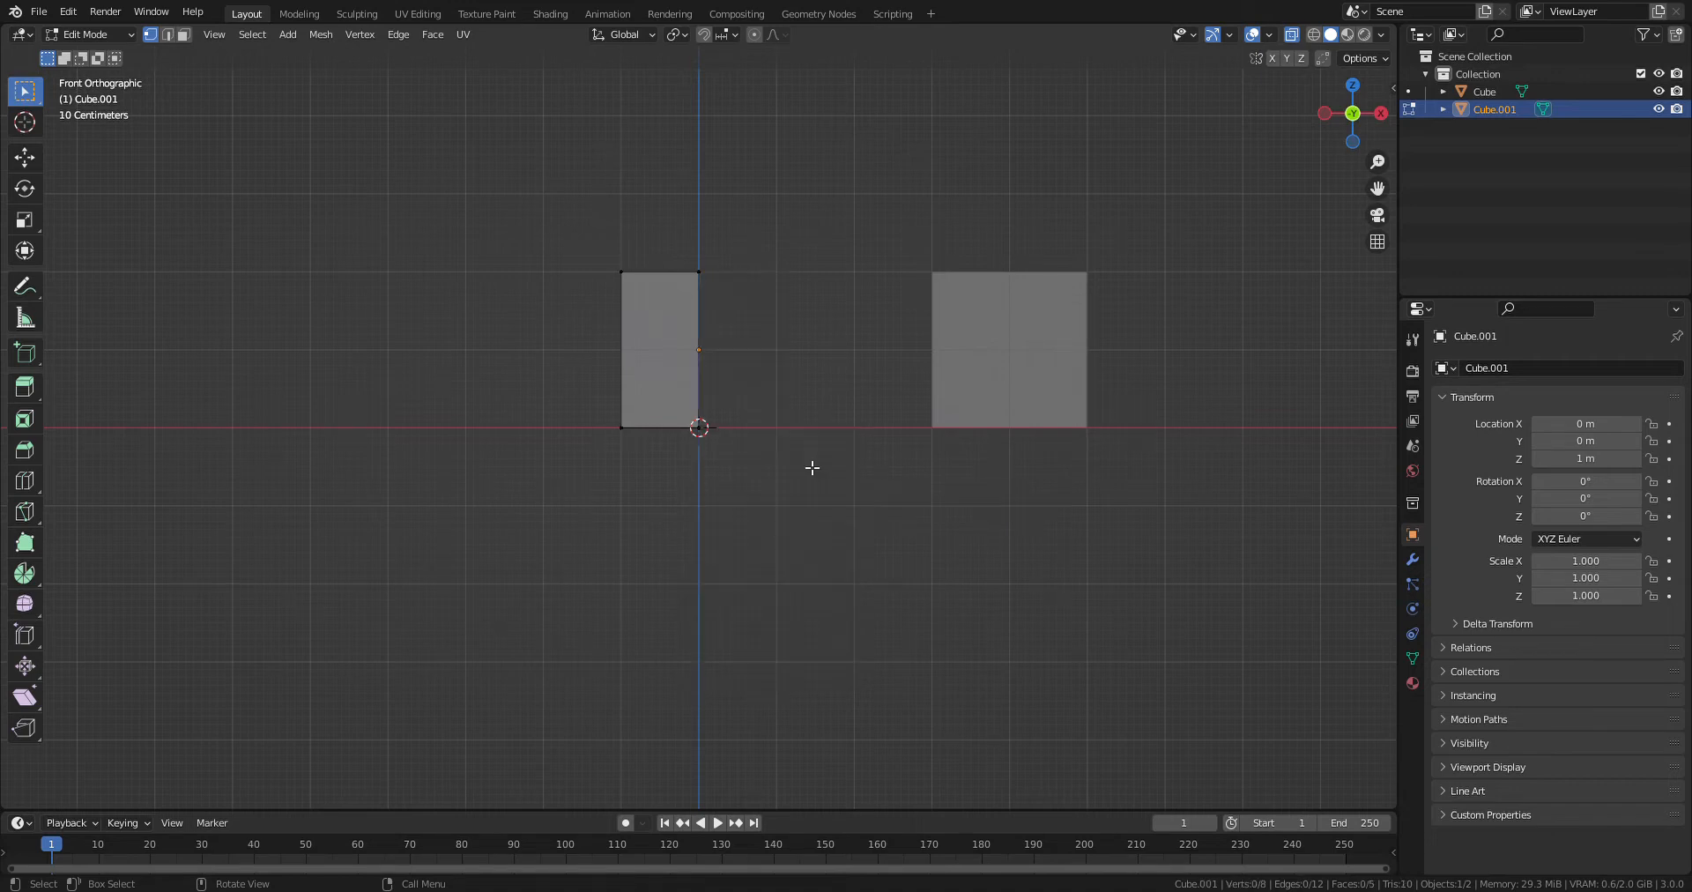
- Add a Mirror modifier on the X axis to the remaining half cube
left_click(1412, 558)
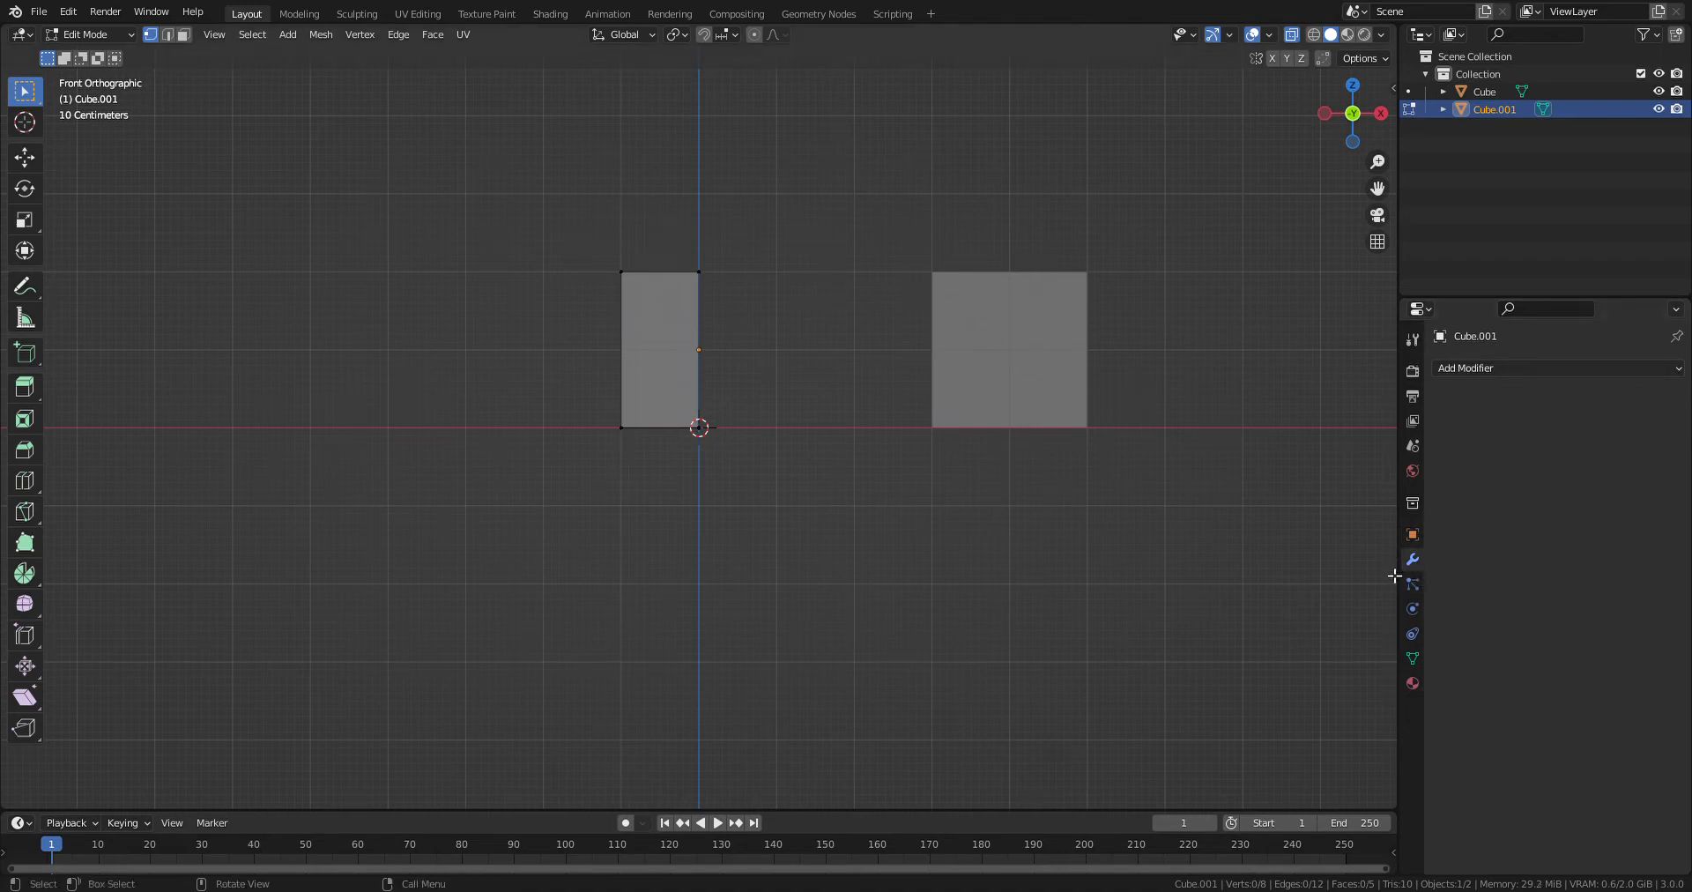
left_click(1480, 367)
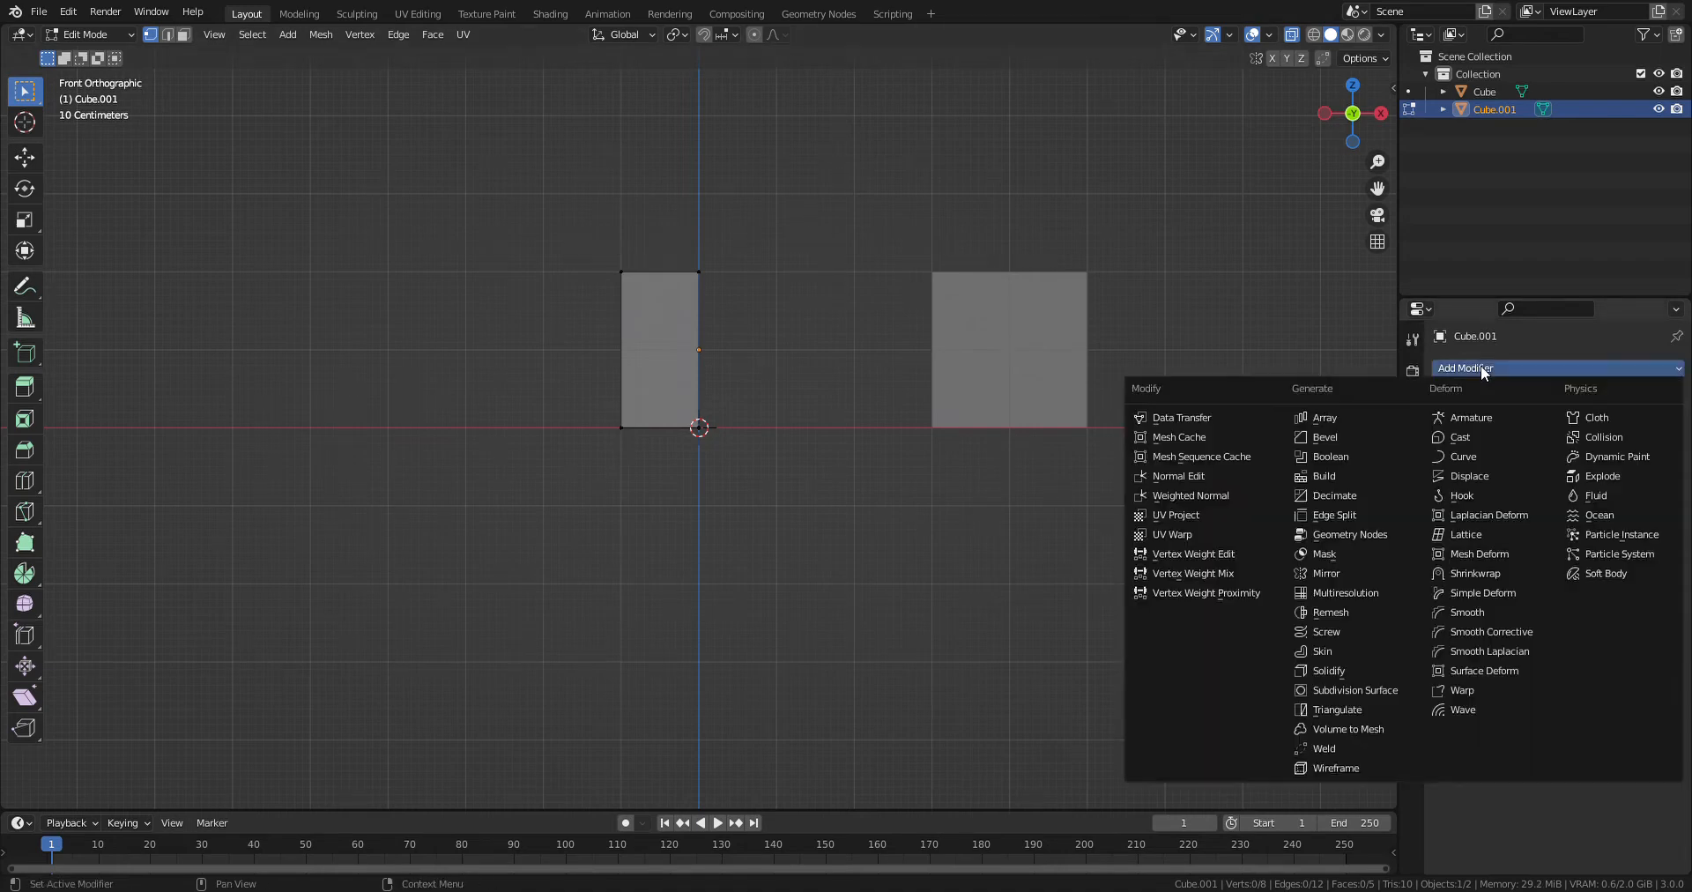
left_click(1381, 573)
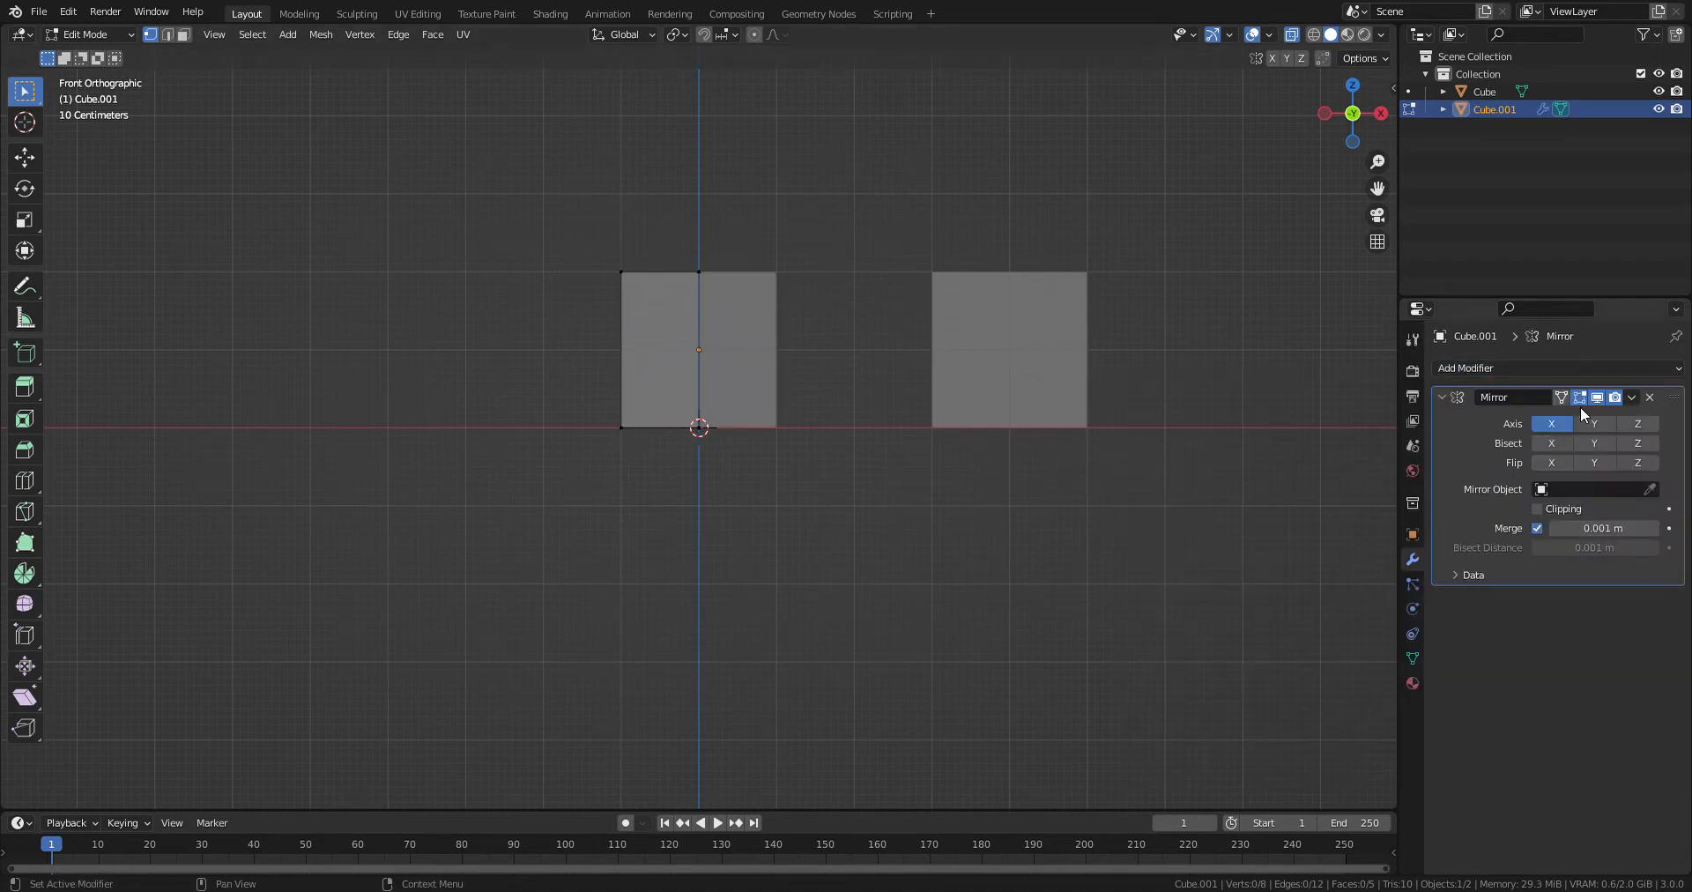
- Scale the whole half-cube mesh down along the Y axis to make it thinner
scroll(631, 346, "up", 2)
middle_click_drag(622, 270, 666, 283)
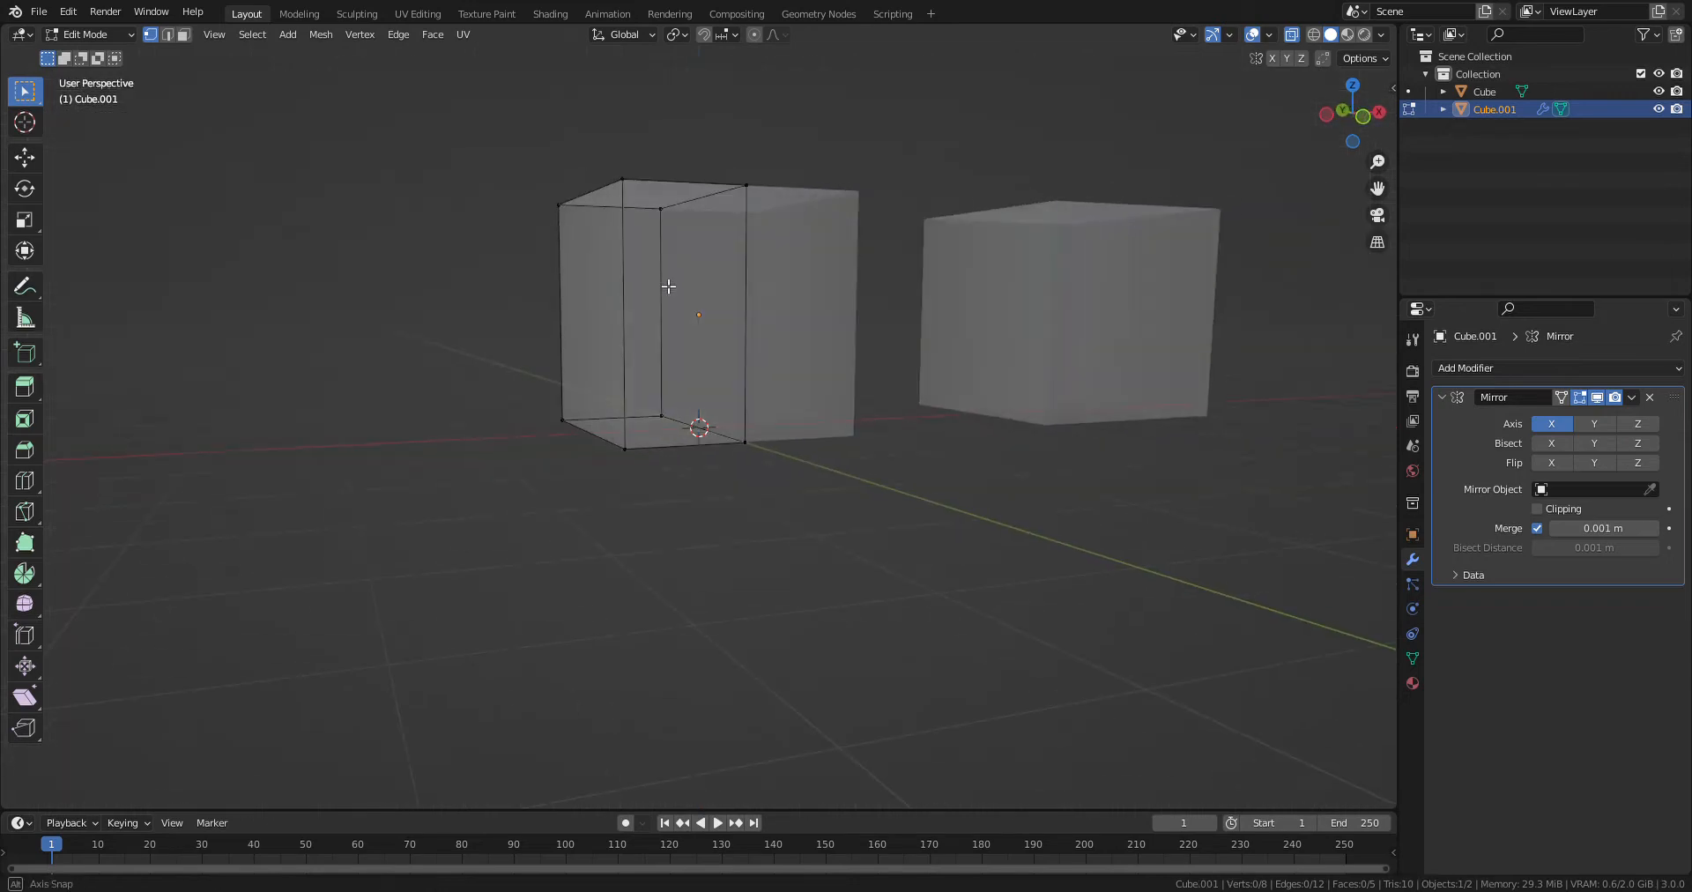
key("a")
key("s")
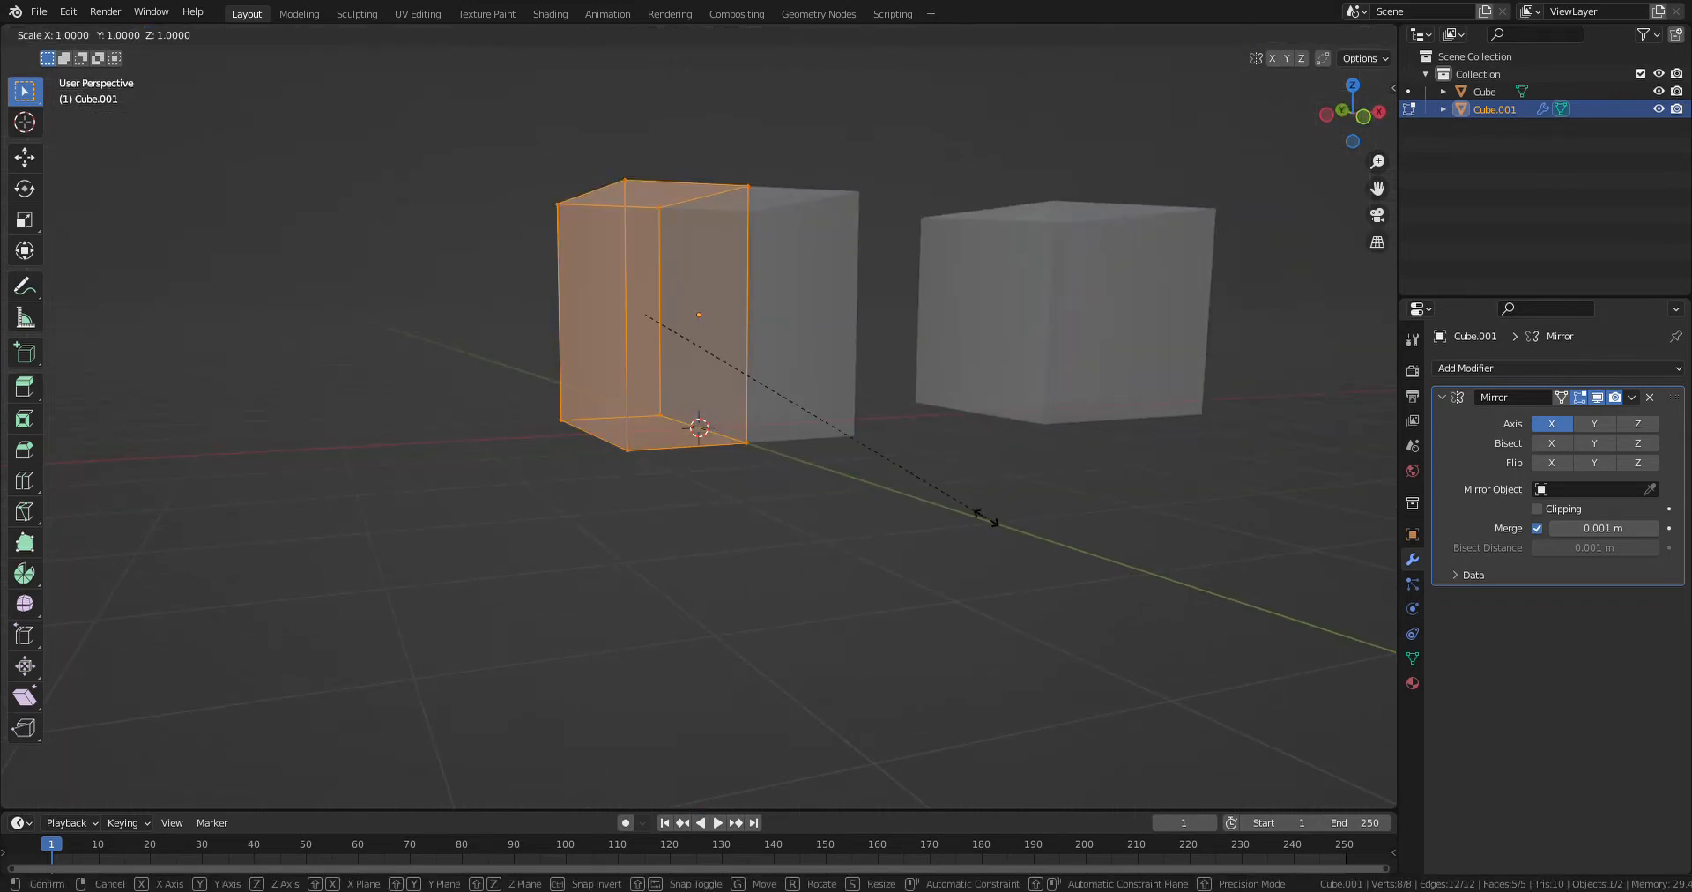
key("y")
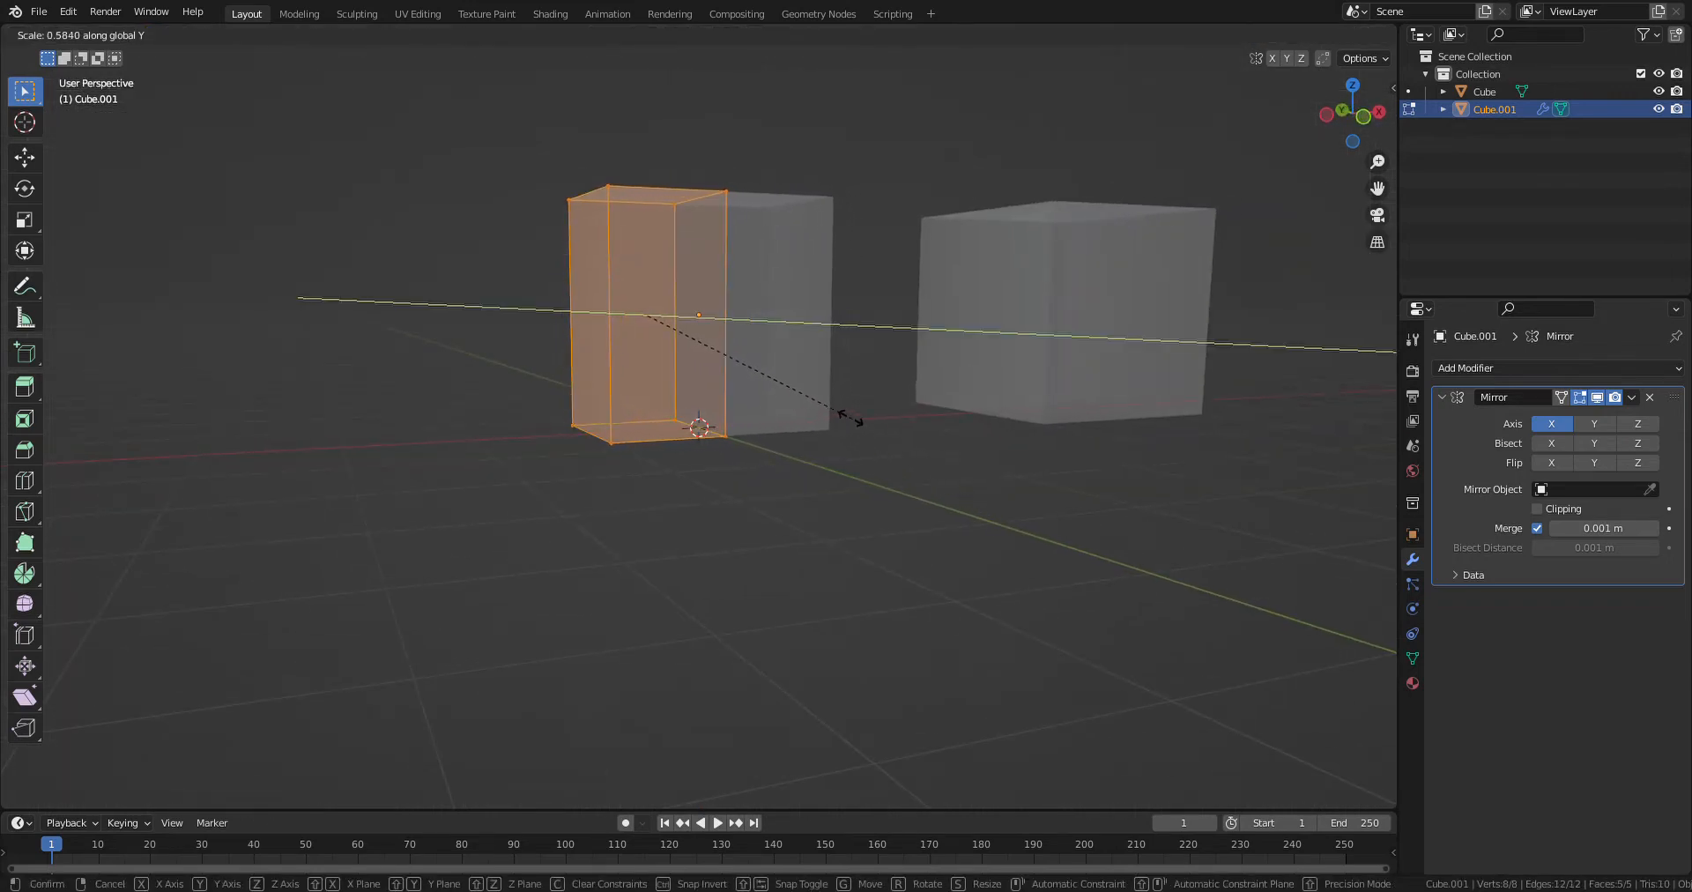
left_click(673, 318)
- Select all top vertices of the half block in the front view
key("KP_1")
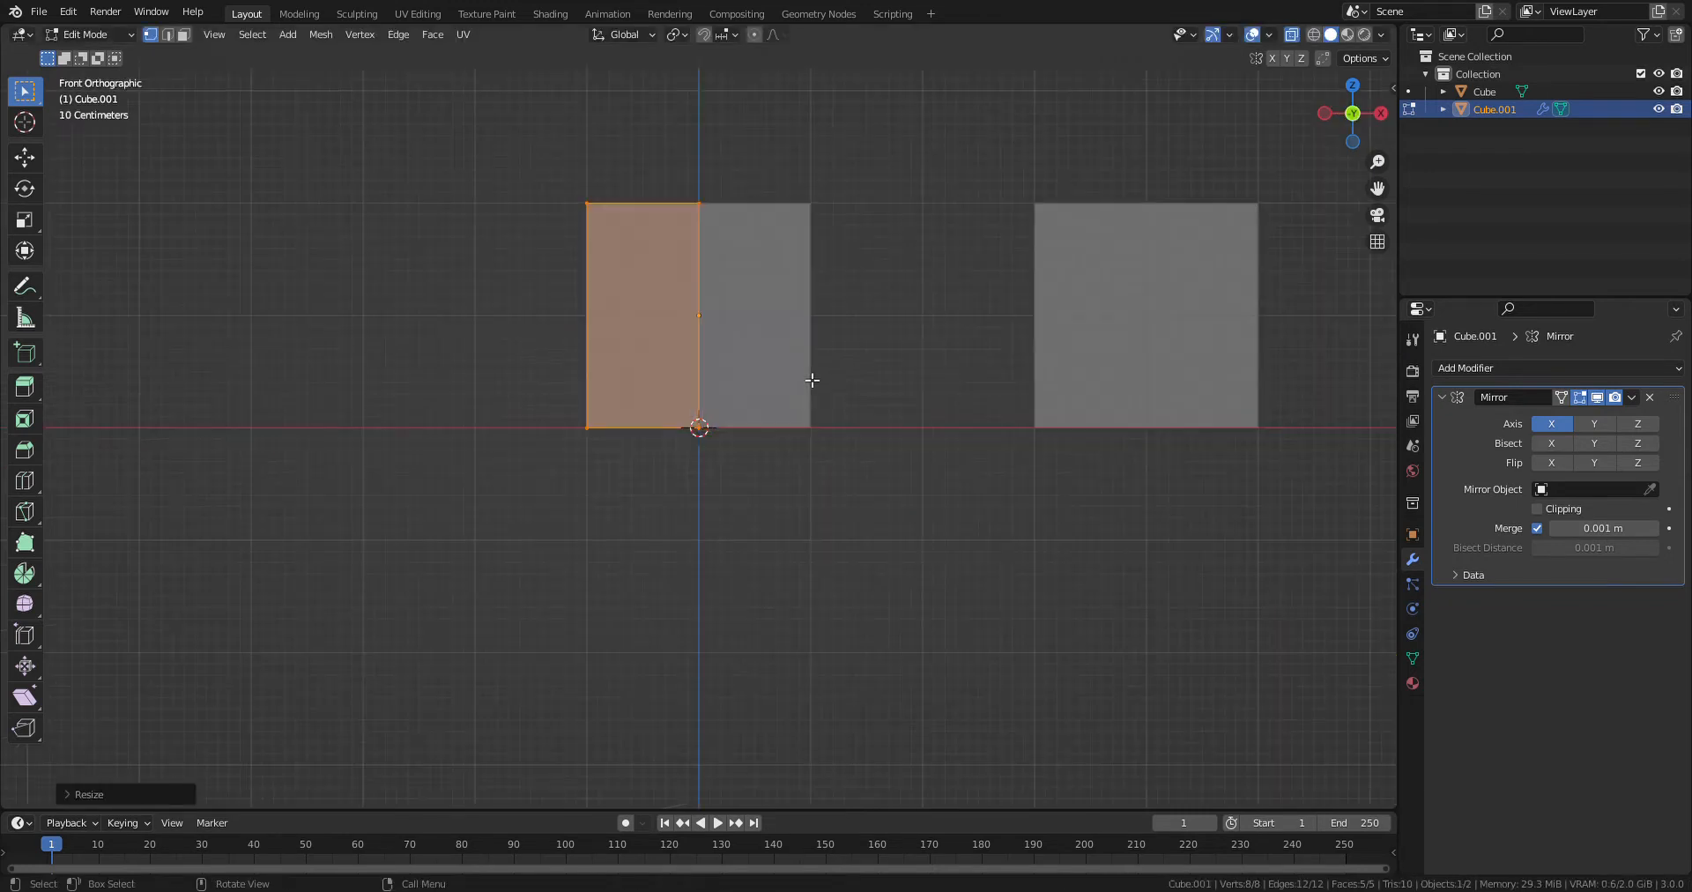
middle_click_drag(820, 251, 868, 392, "shift")
scroll(747, 343, "up", 2)
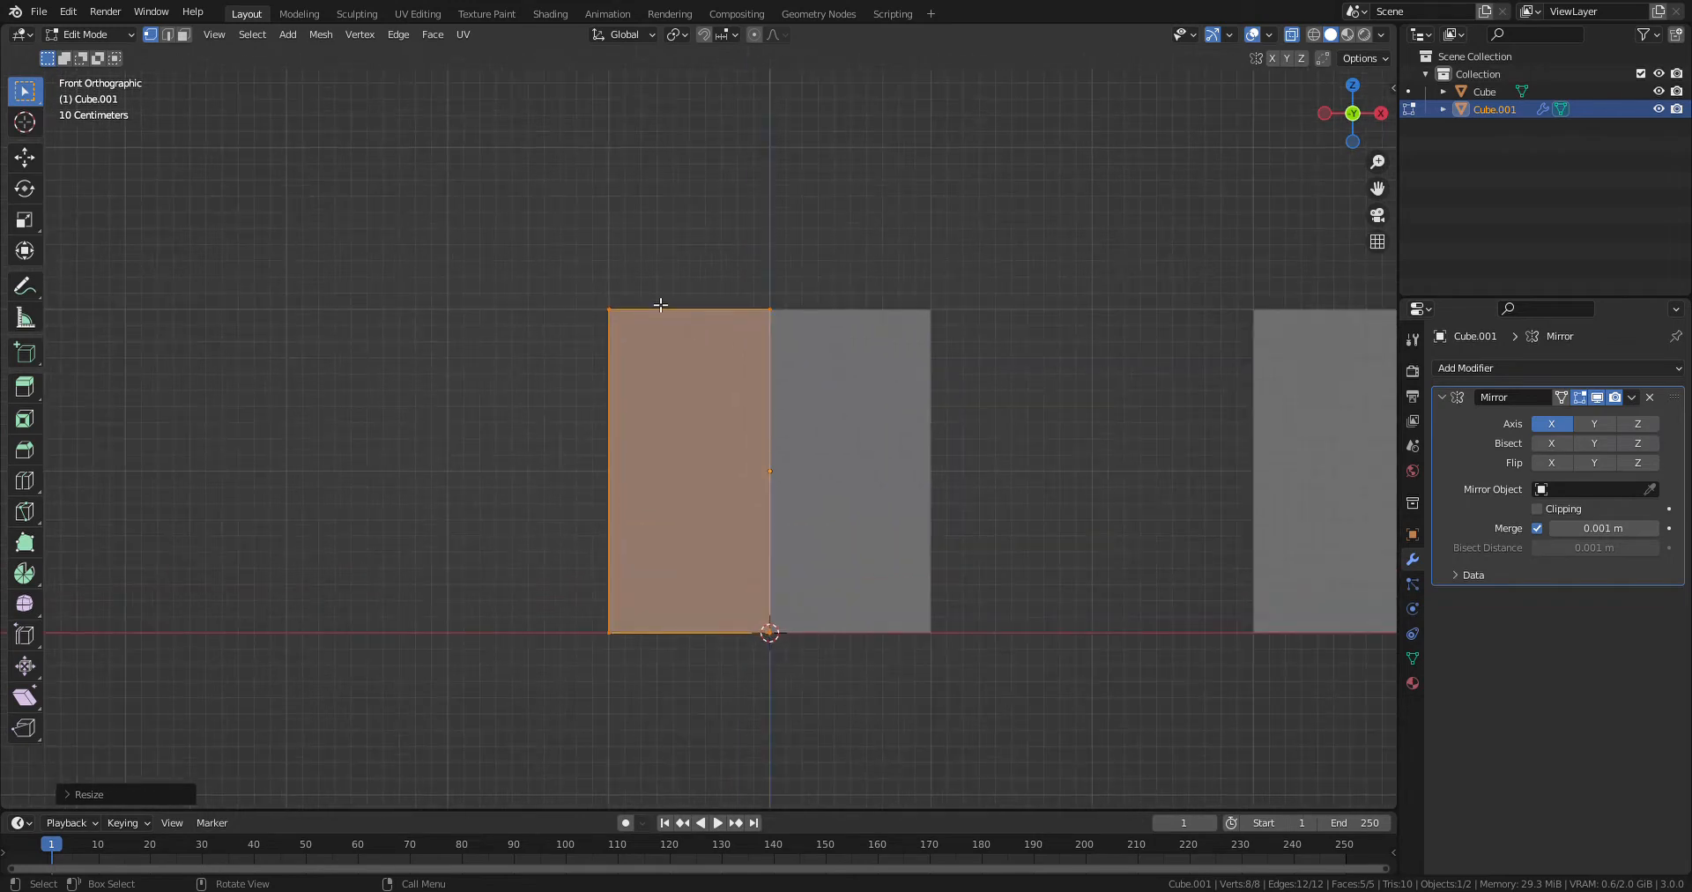
left_click_drag(553, 238, 683, 370)
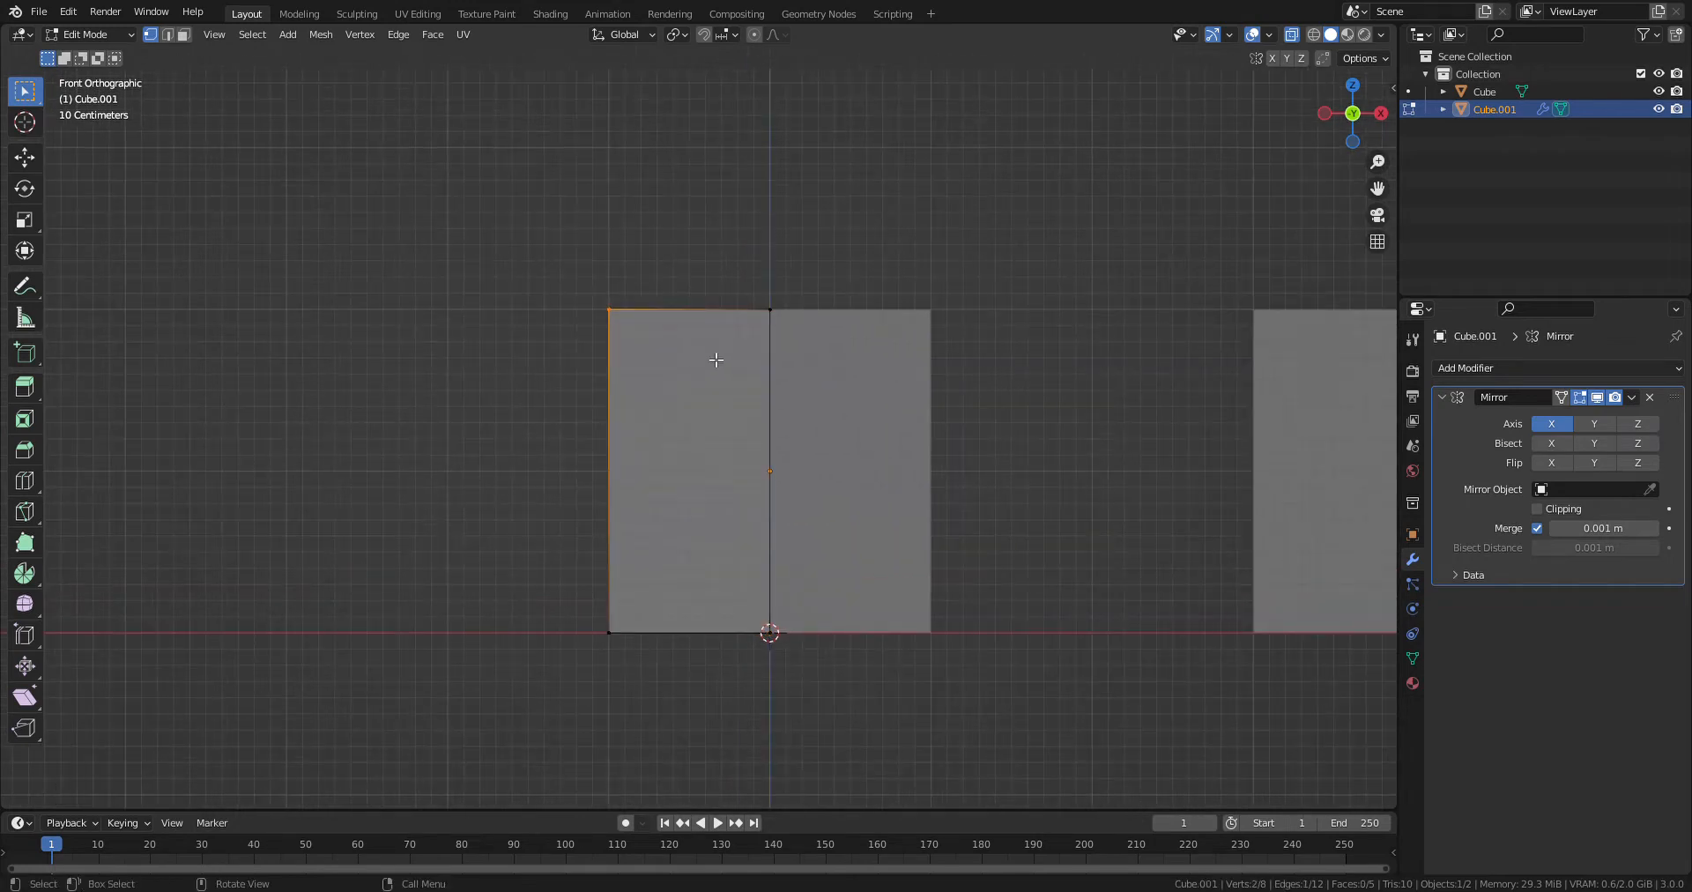
left_click_drag(559, 249, 849, 397)
key("g")
key("z")
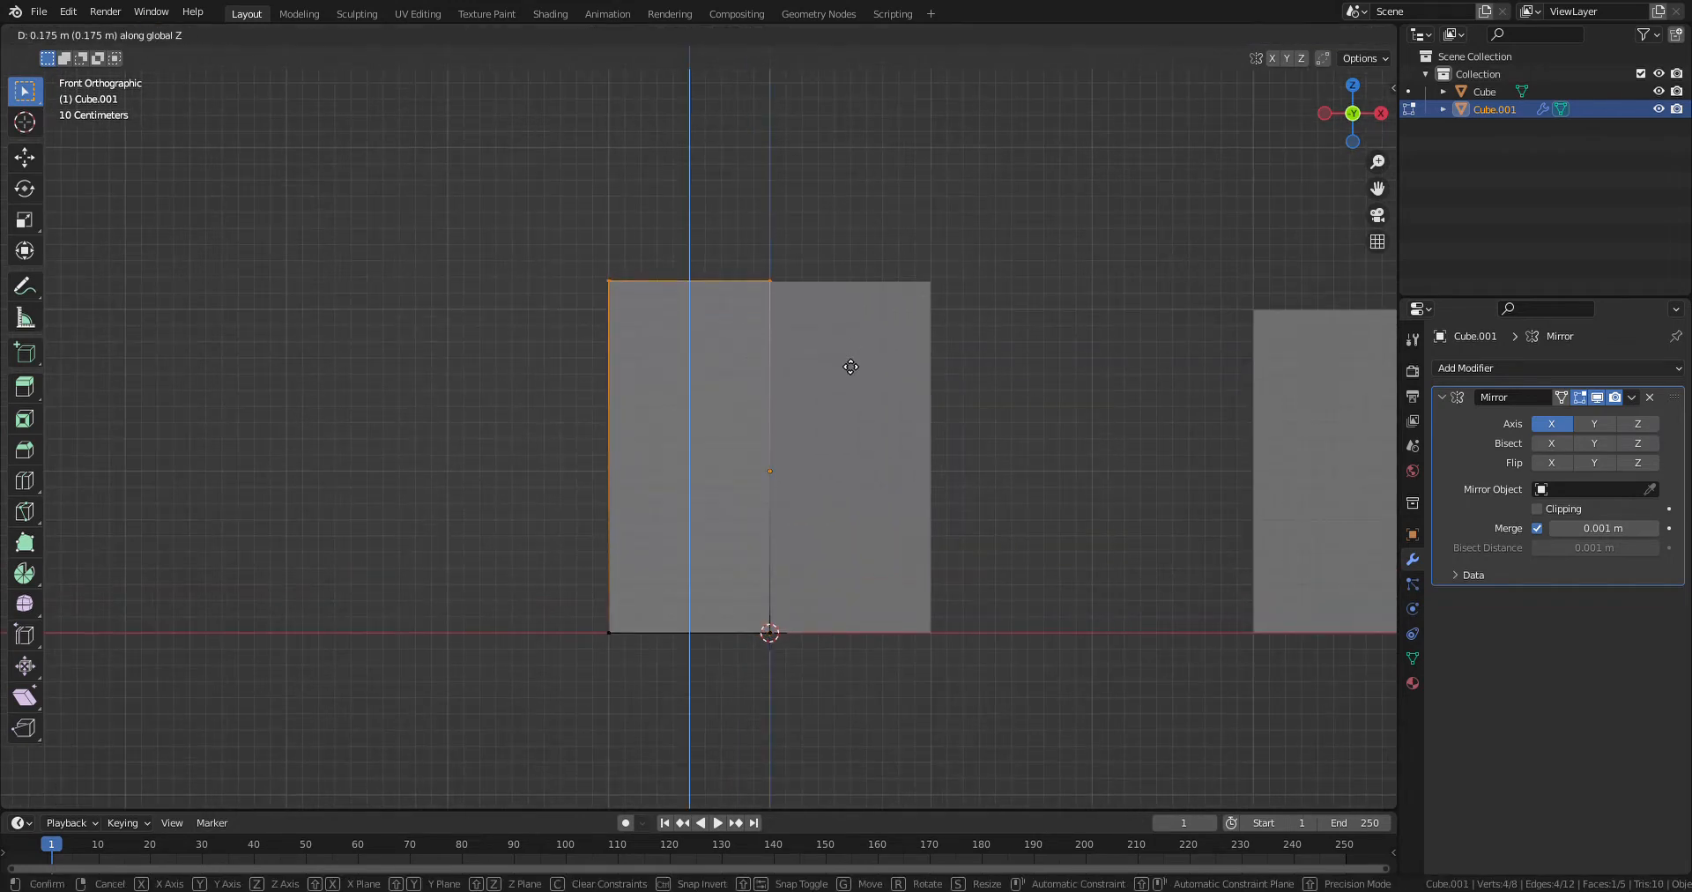
right_click(845, 340)
- Enable Clipping on the Mirror modifier and raise the selected top vertices about 0.4 m along Z
left_click(1536, 508)
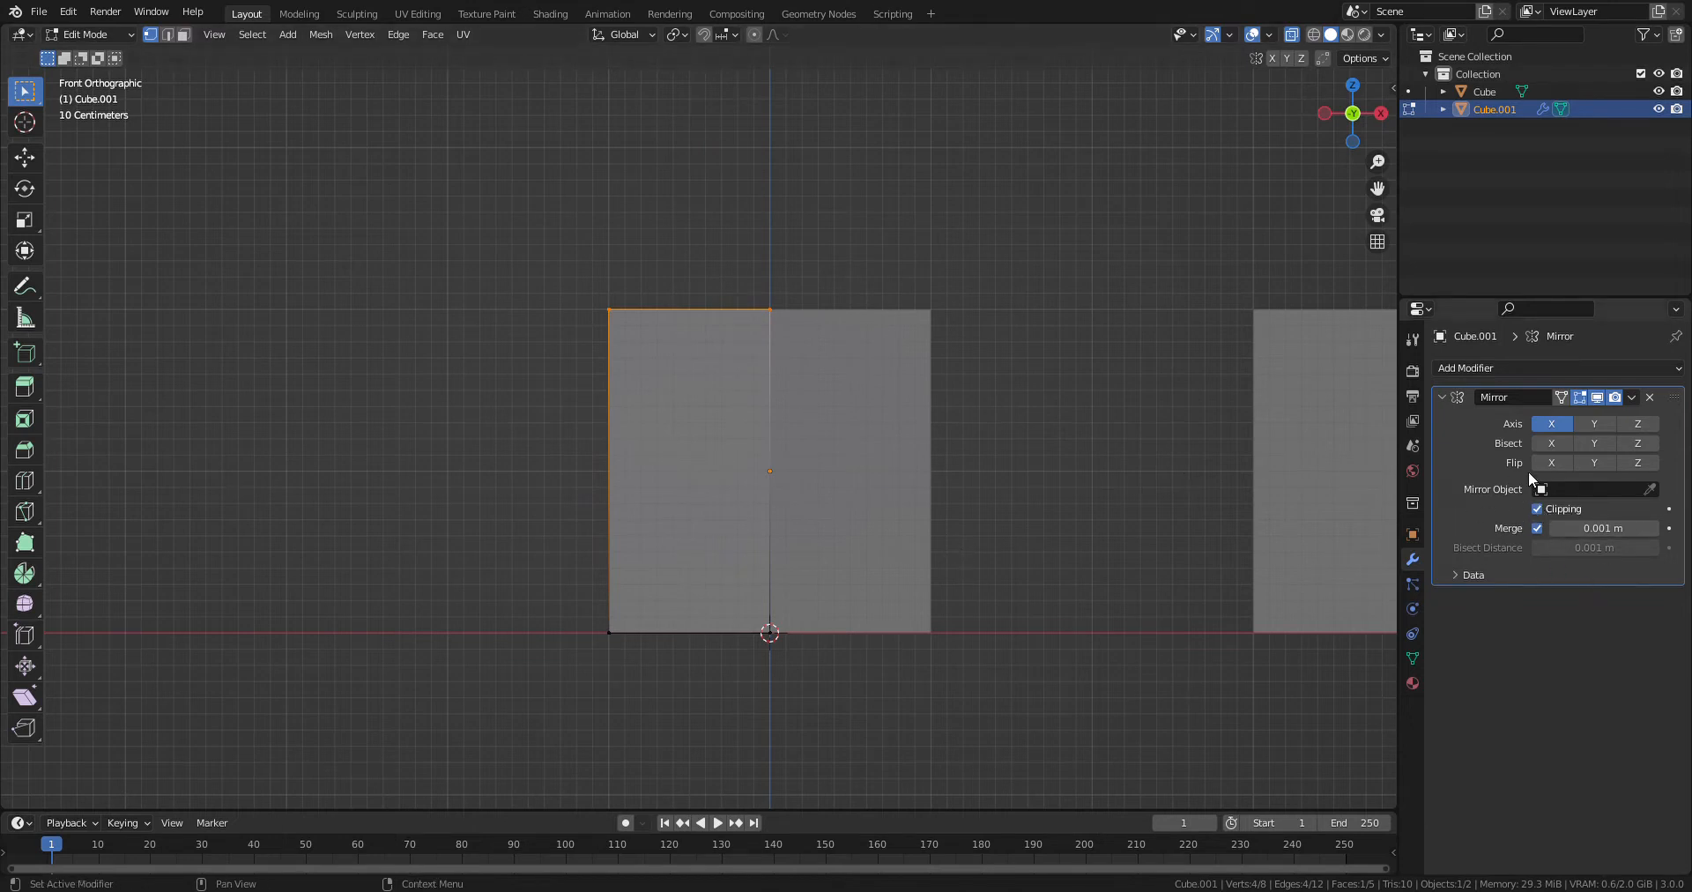
key("g")
key("z")
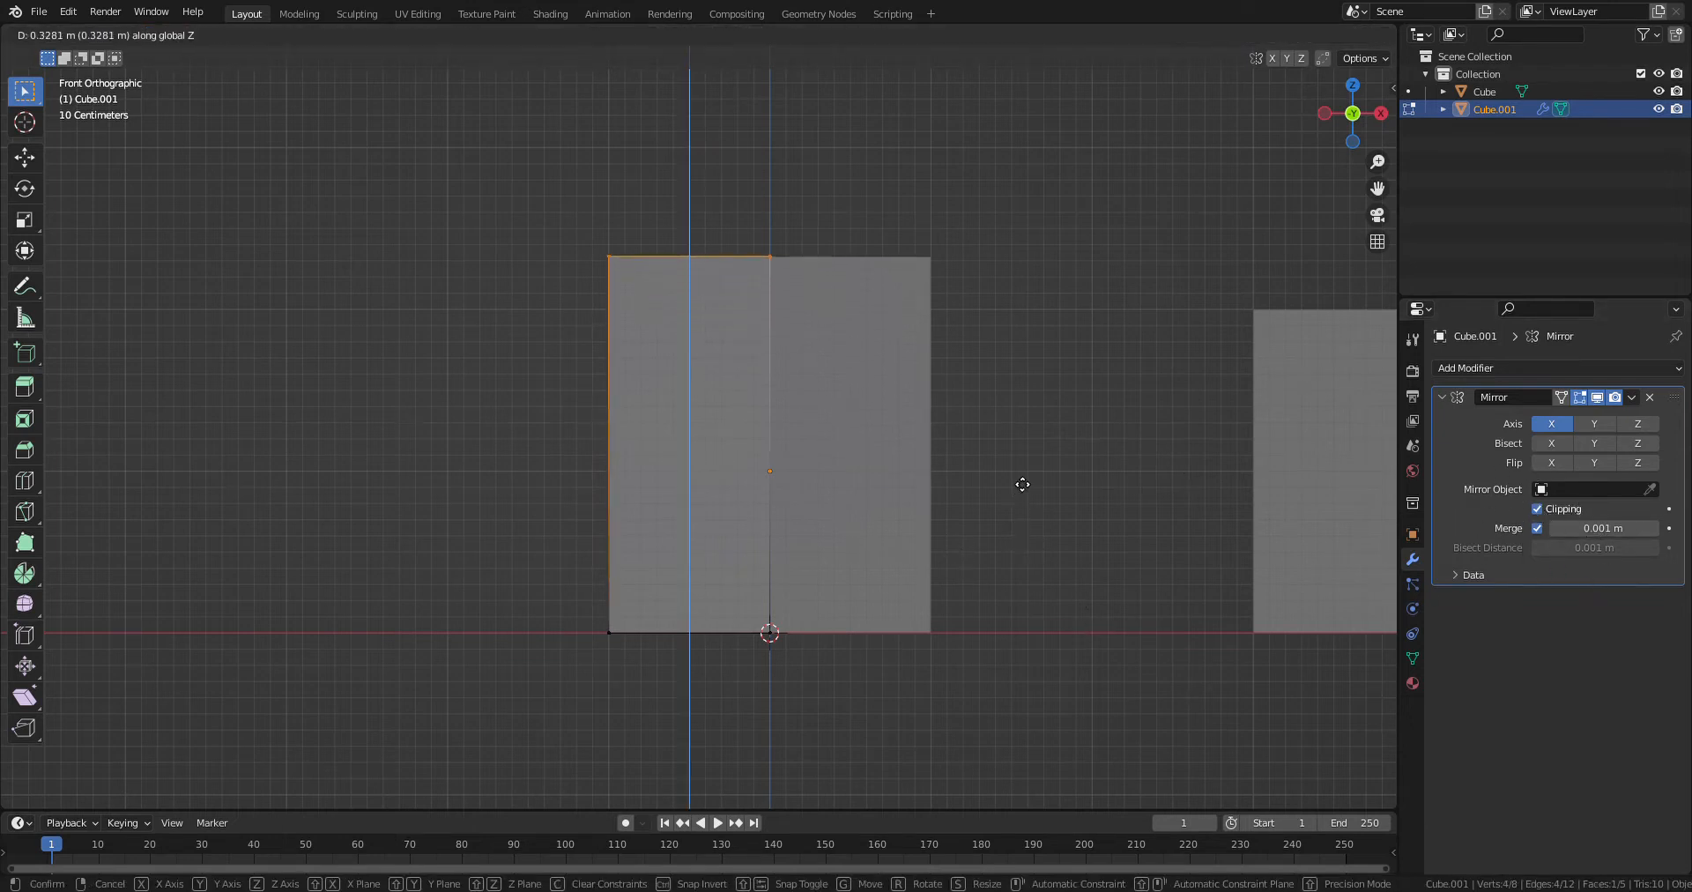
left_click(1020, 473)
- Lower the outer top corner vertices along Z by about 0.45 m to form a peaked top
left_click_drag(574, 216, 650, 291)
key("g")
key("z")
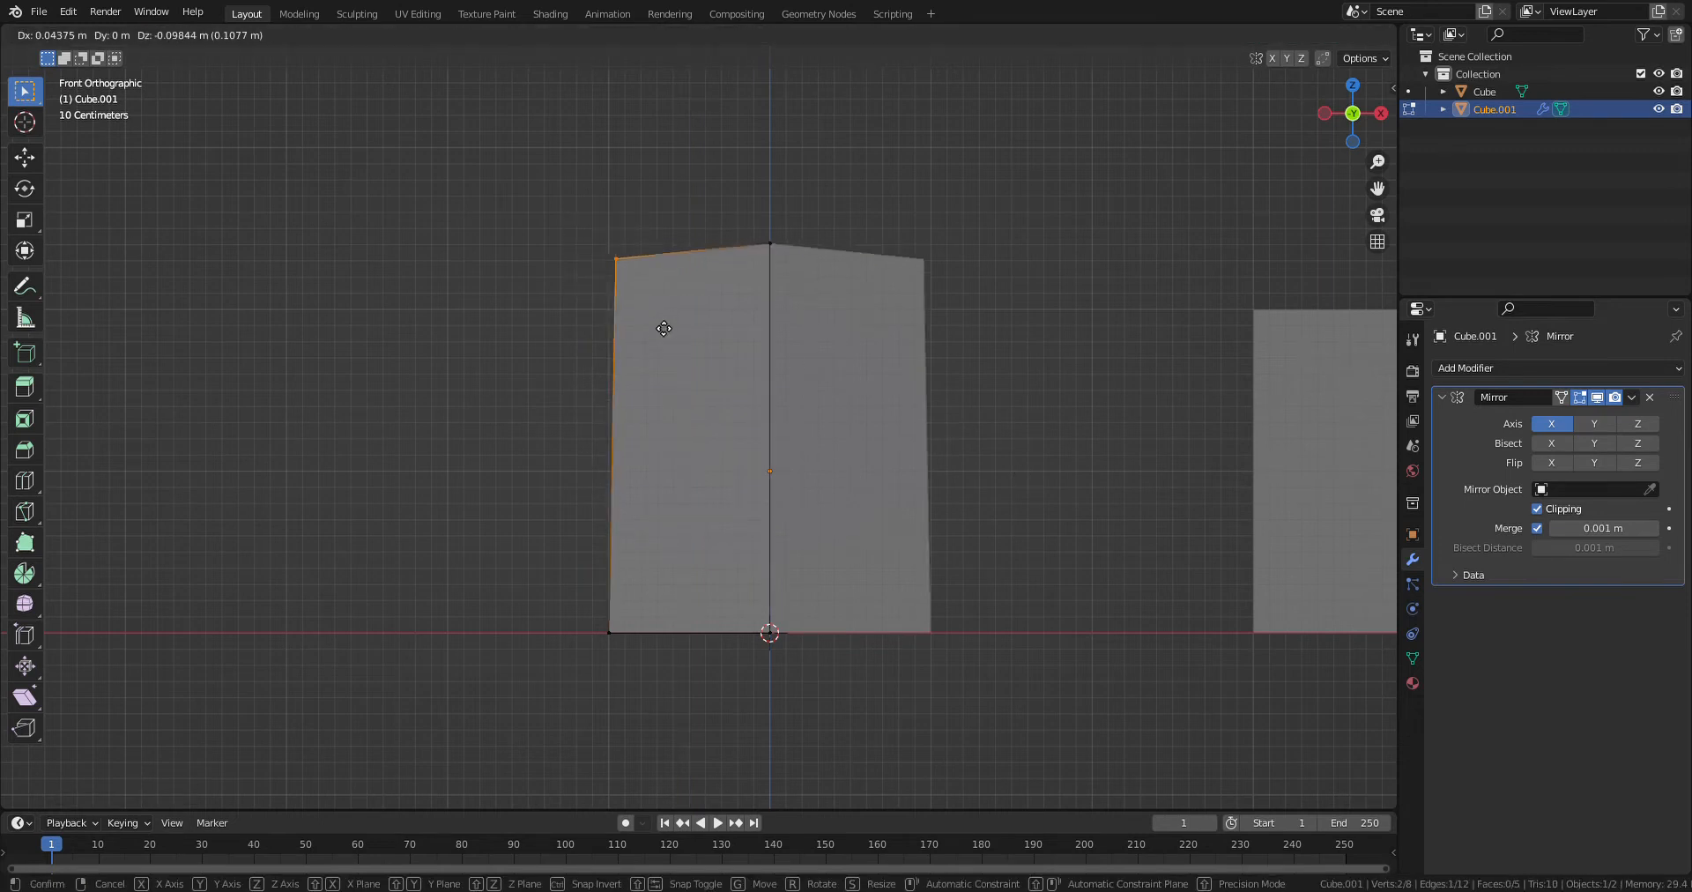
left_click(664, 372)
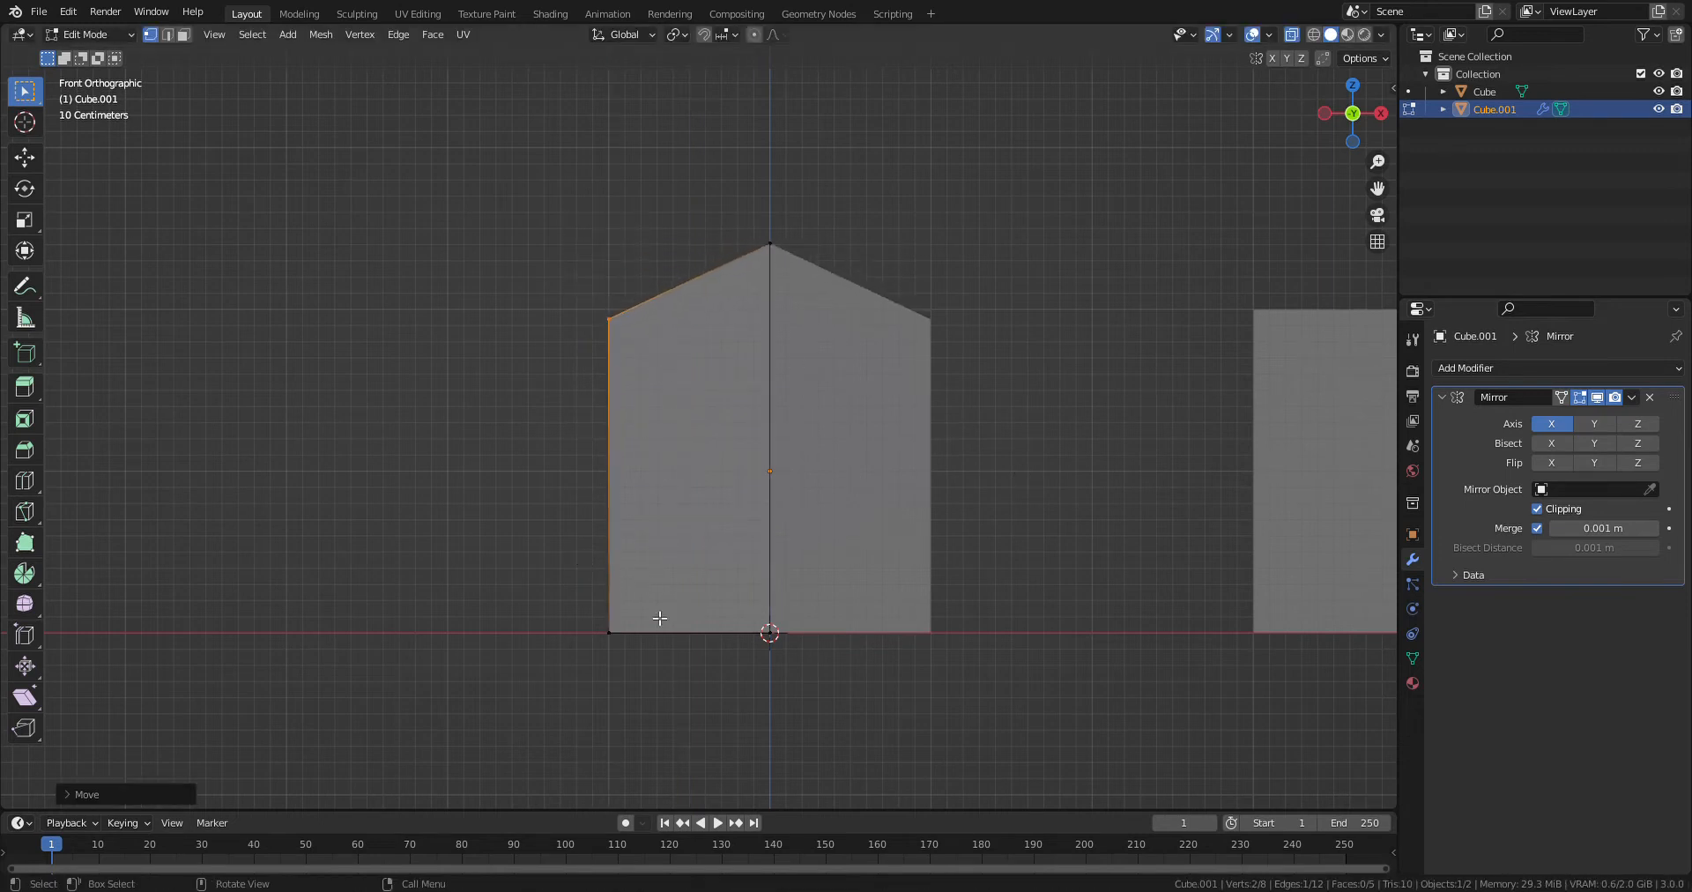
- Lower the bottom centre vertices along Z by about 0.7 m to form a pointed bottom
left_click_drag(719, 586, 789, 646)
key("g")
key("z")
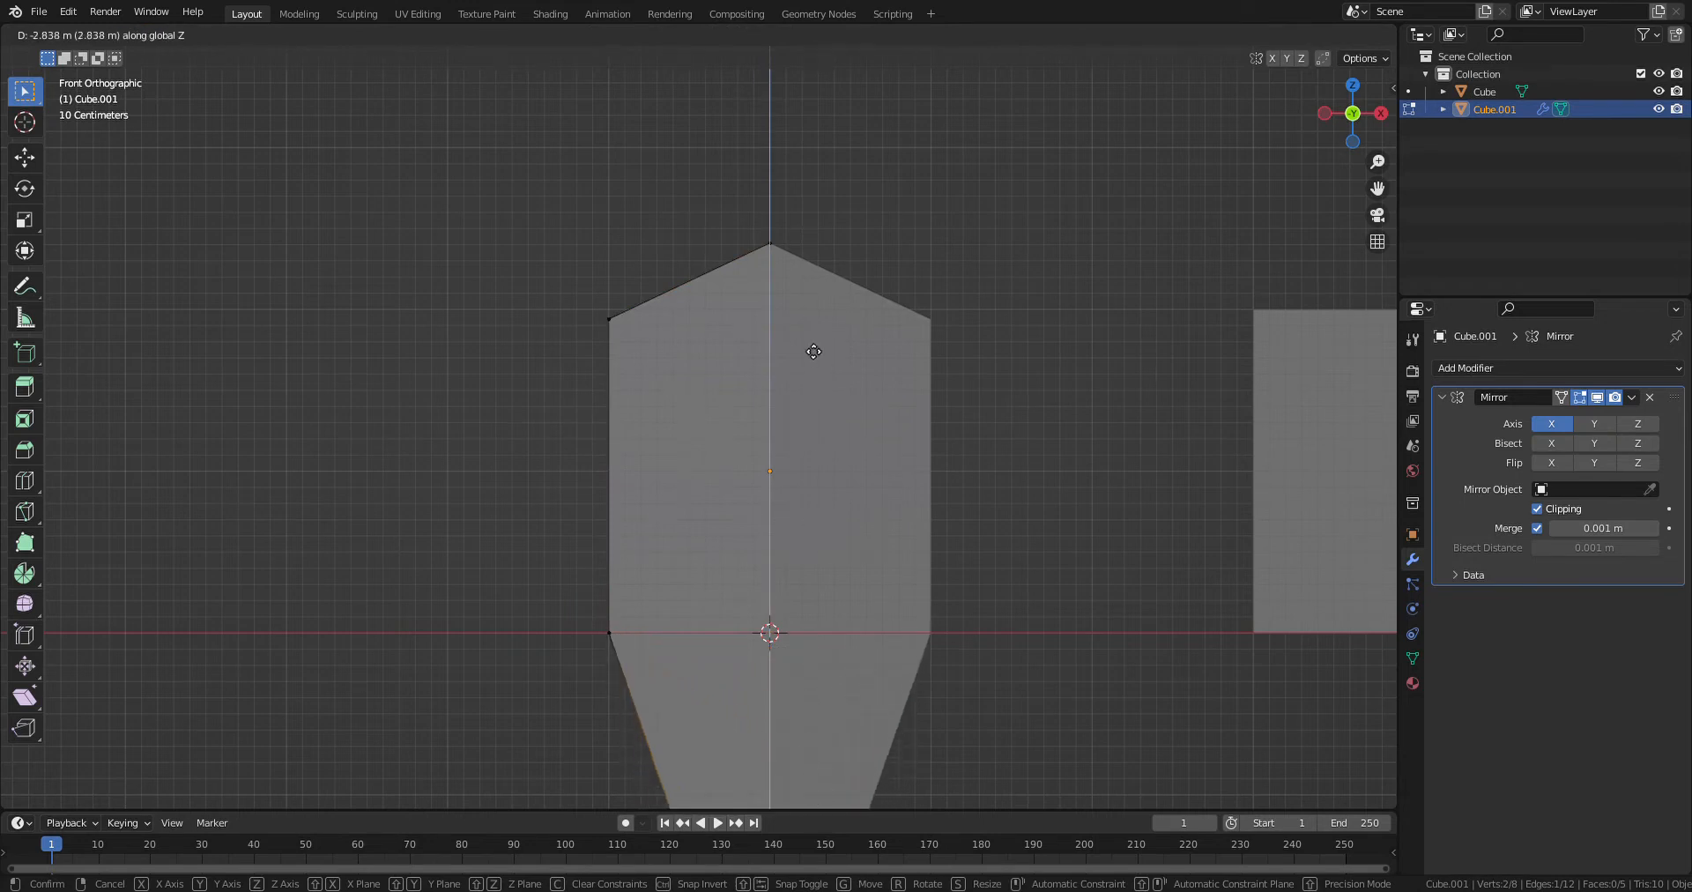
left_click(791, 731)
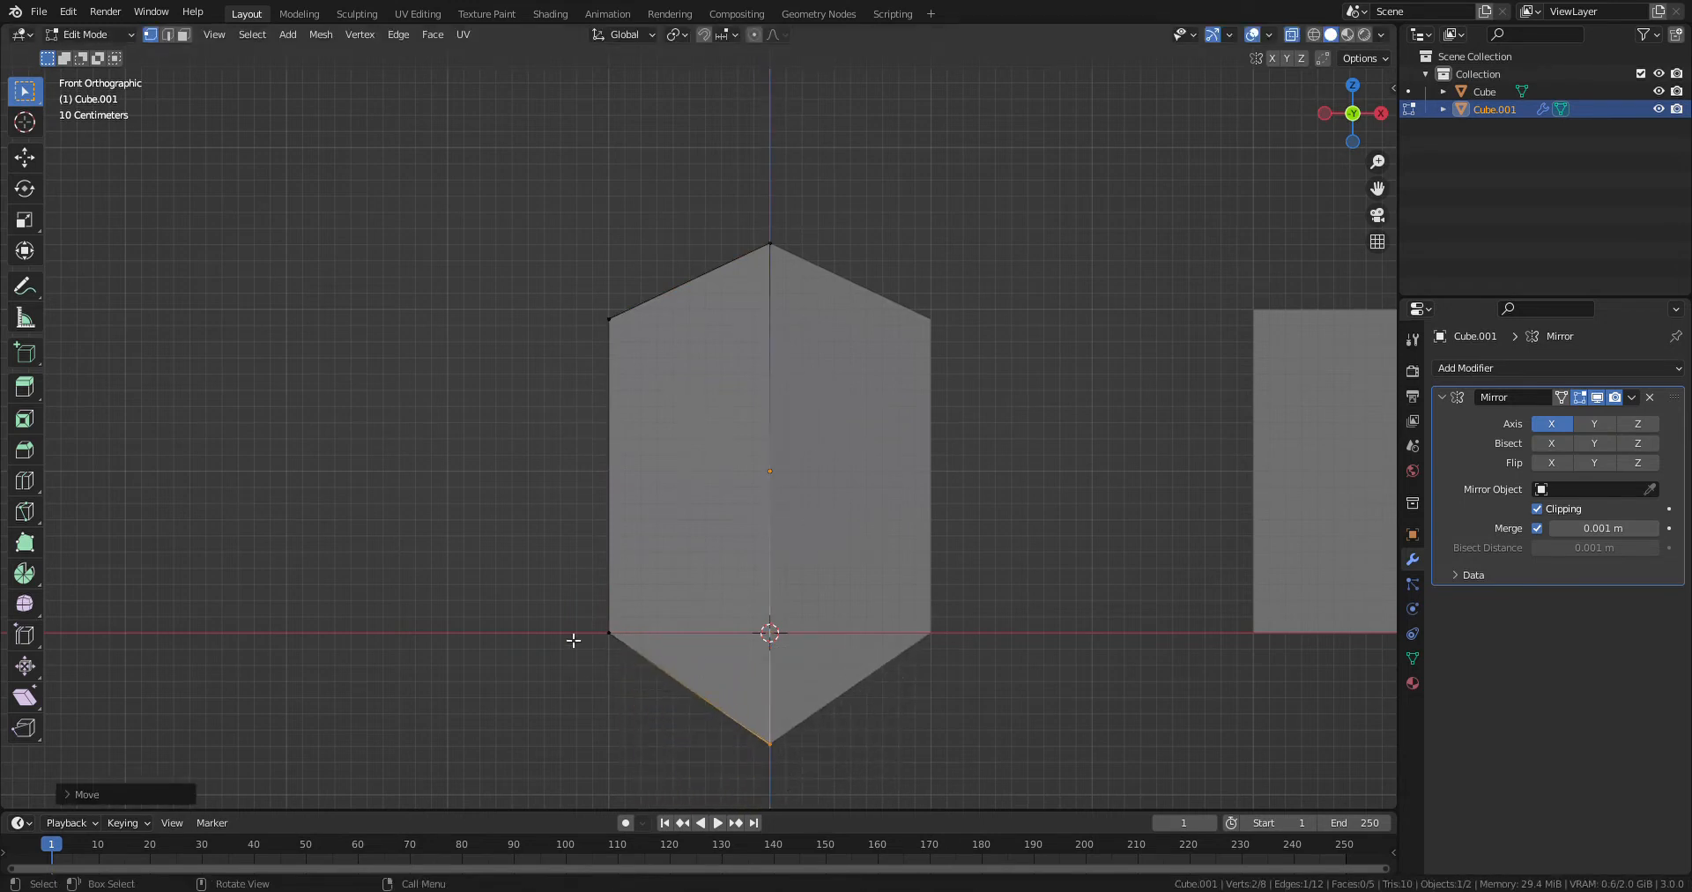
- Add a vertical loop cut through the middle of the half mesh
key("ctrl+r")
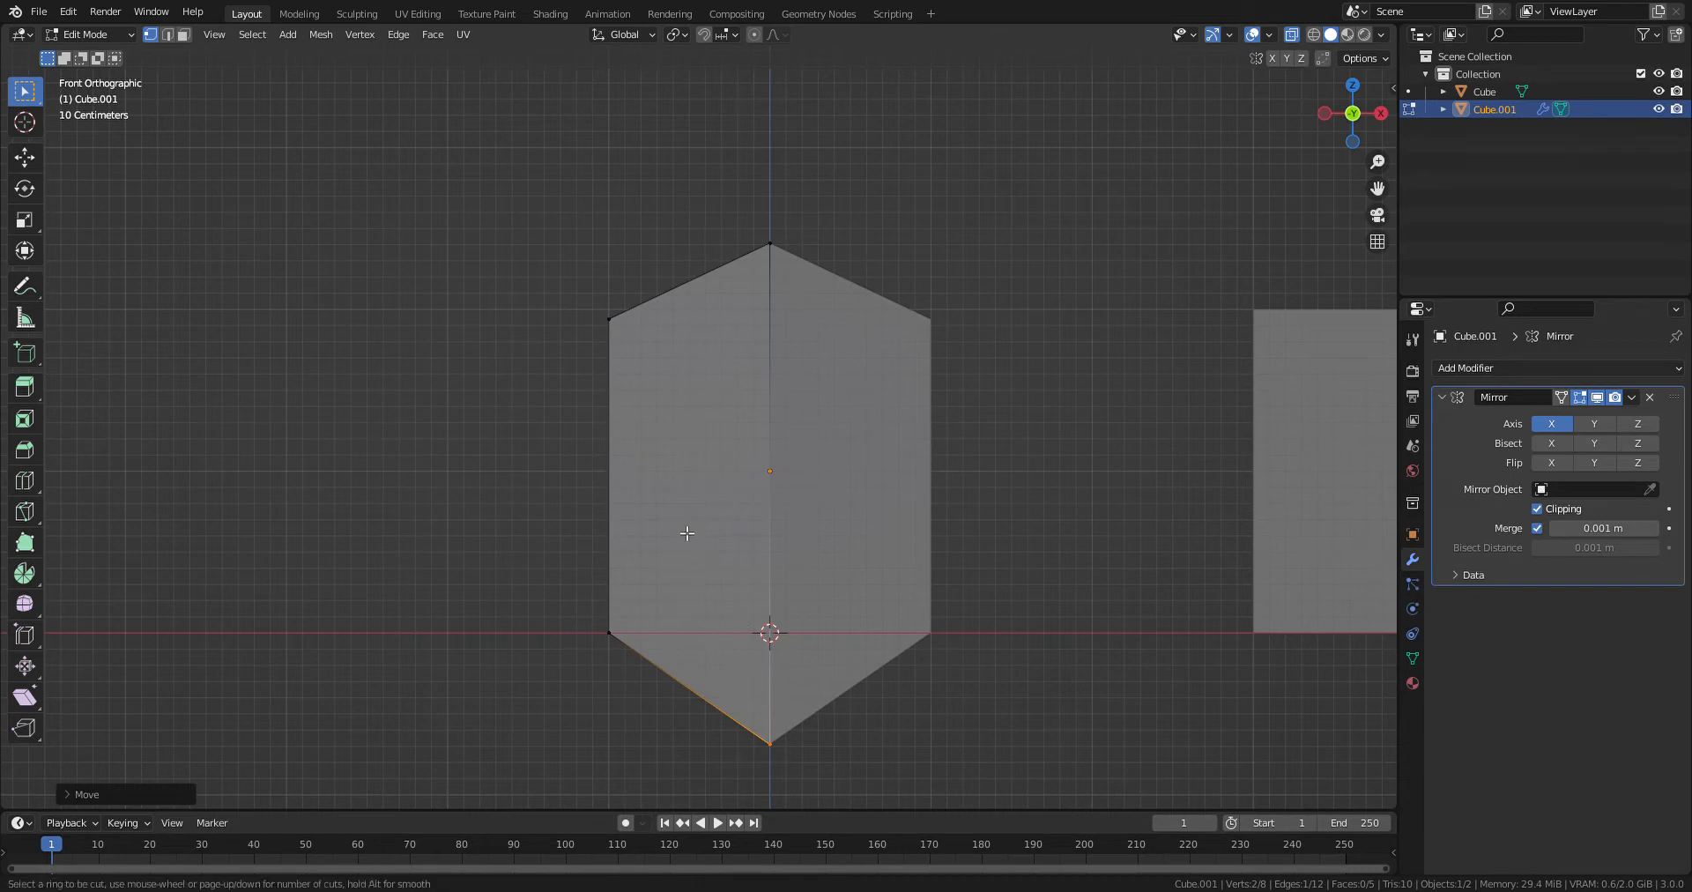
left_click(678, 310)
right_click(688, 317)
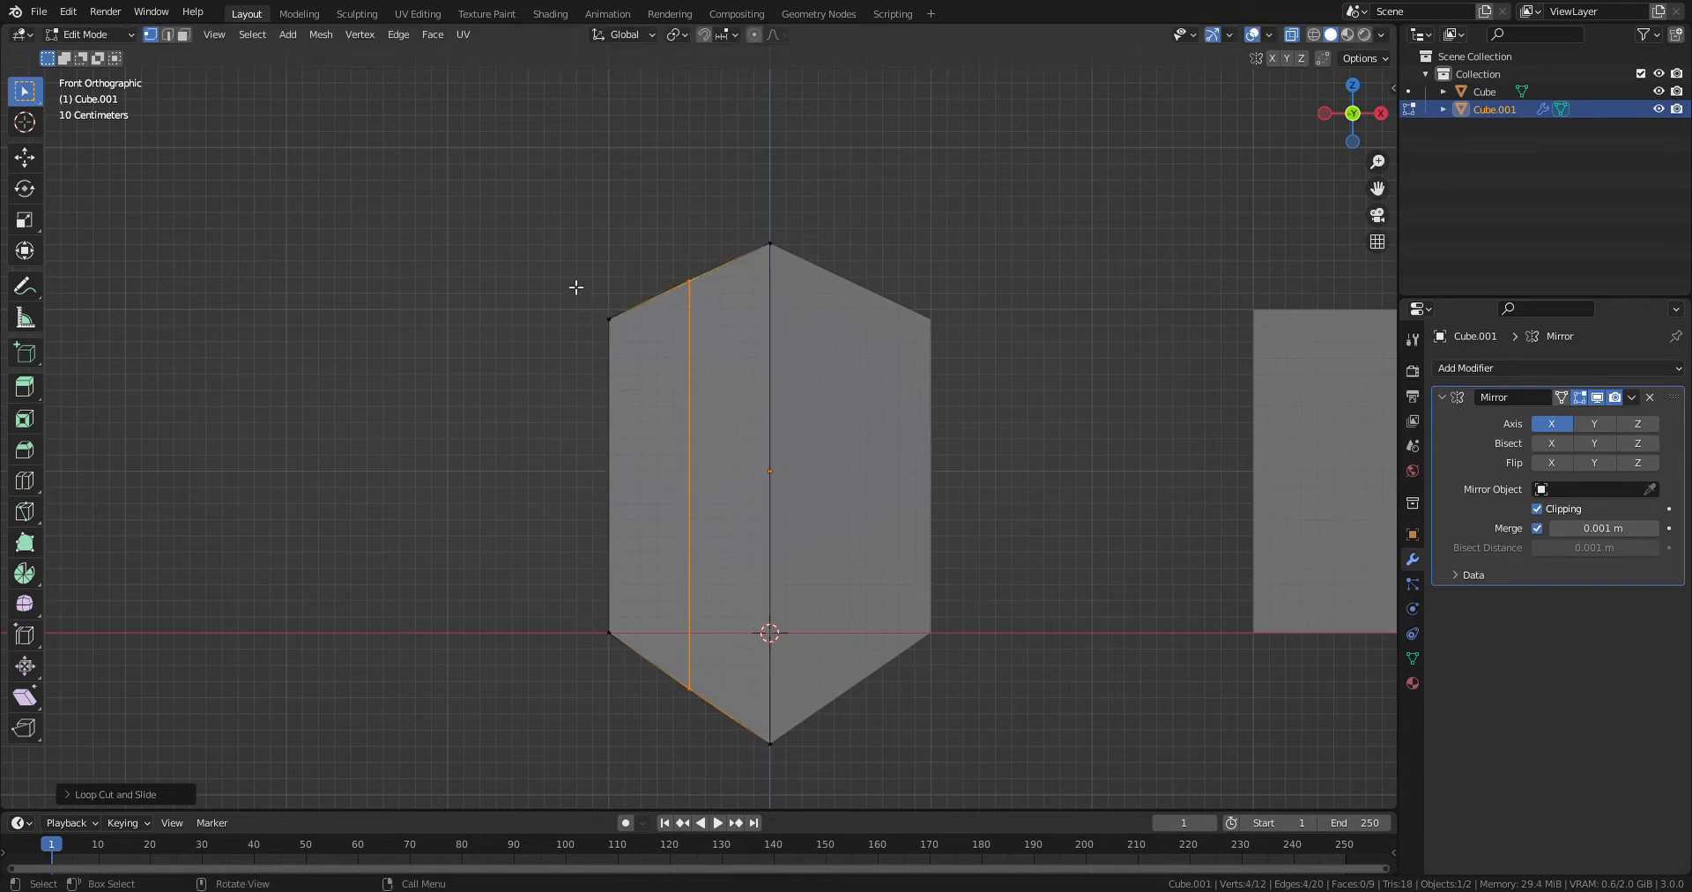
- Select the outer side vertices and shift them along the Y axis so the front bends at the loop cut
left_click_drag(571, 280, 634, 657)
middle_click_drag(597, 679, 673, 680)
key("g")
key("y")
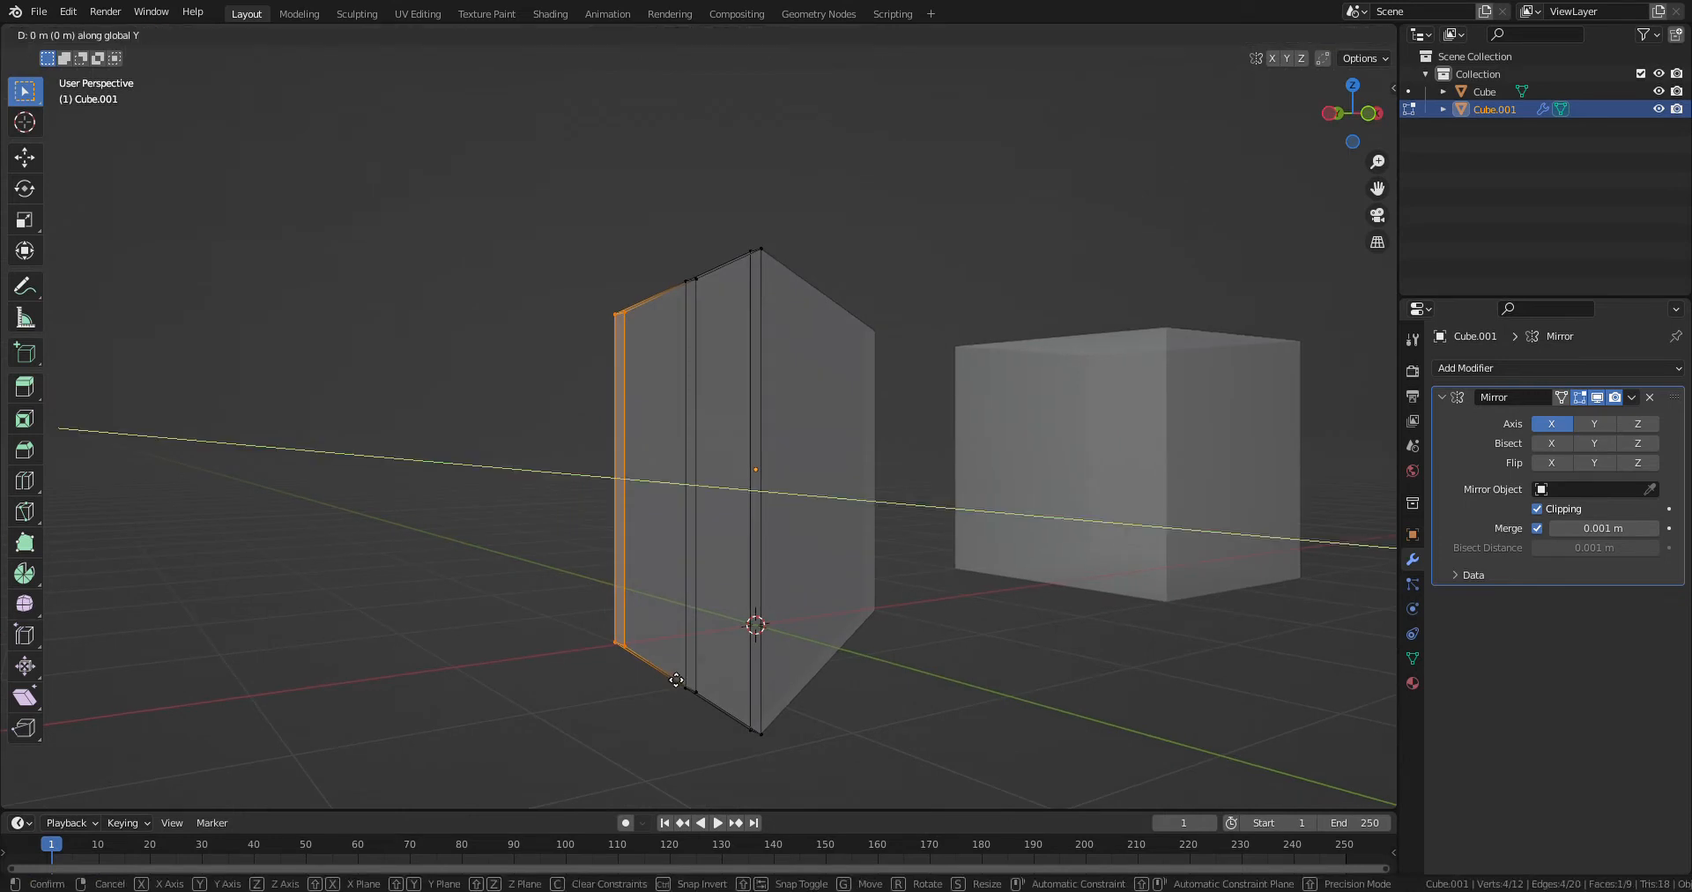
left_click(627, 684)
middle_click_drag(627, 683, 526, 707)
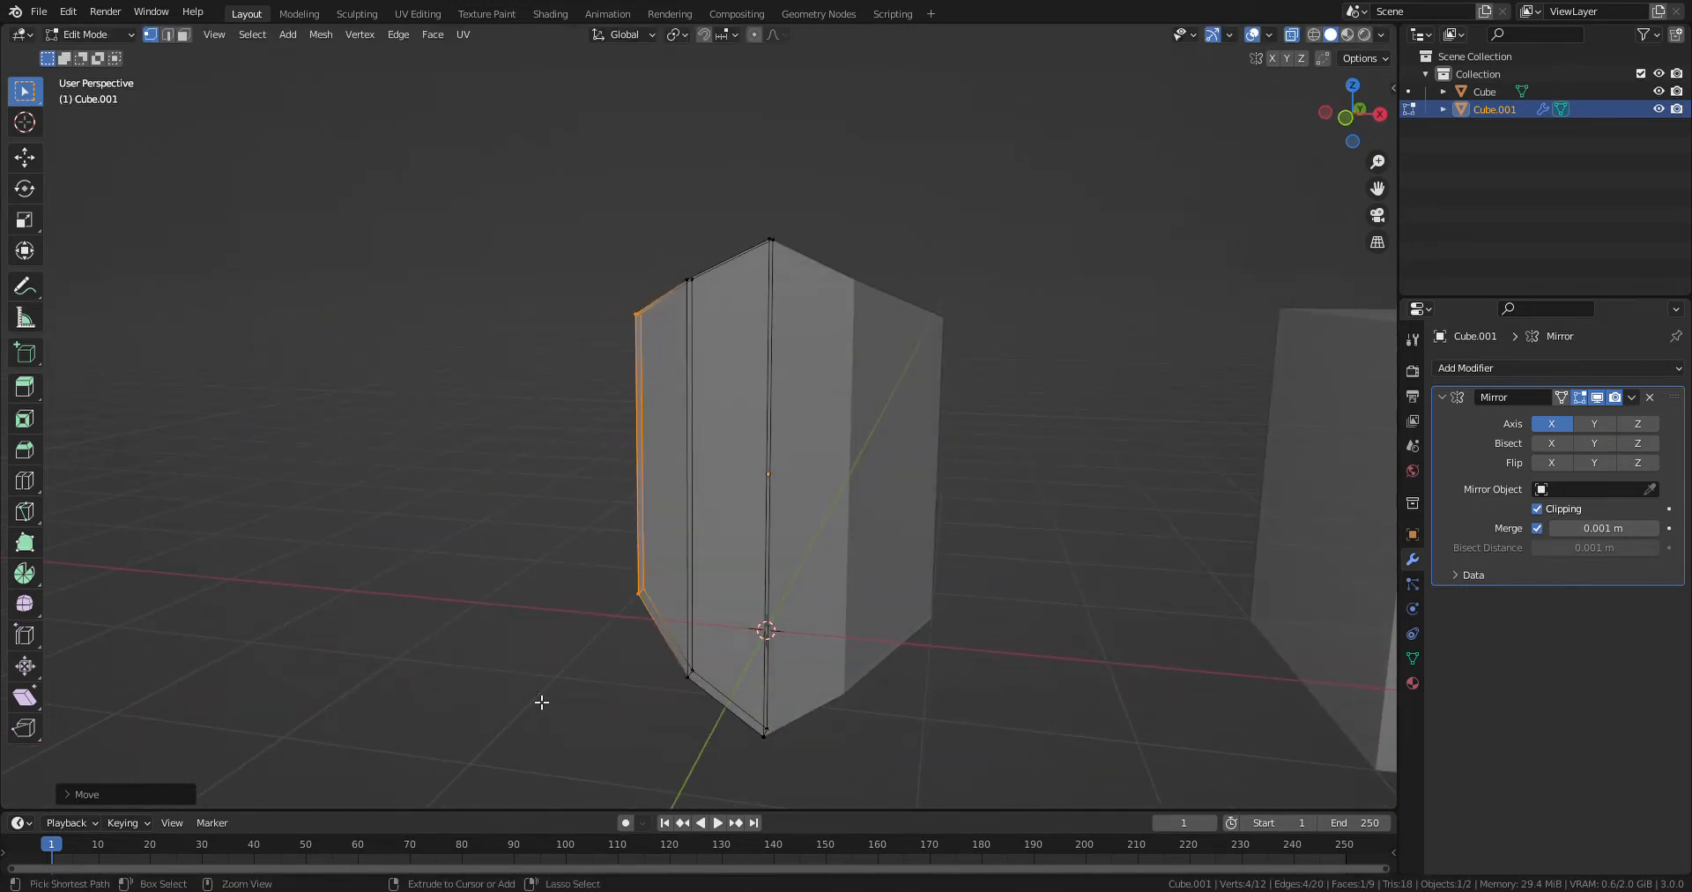
- Select the whole mesh and scale it along the Y axis to adjust its depth
key("s")
right_click(553, 696)
key("a")
key("s")
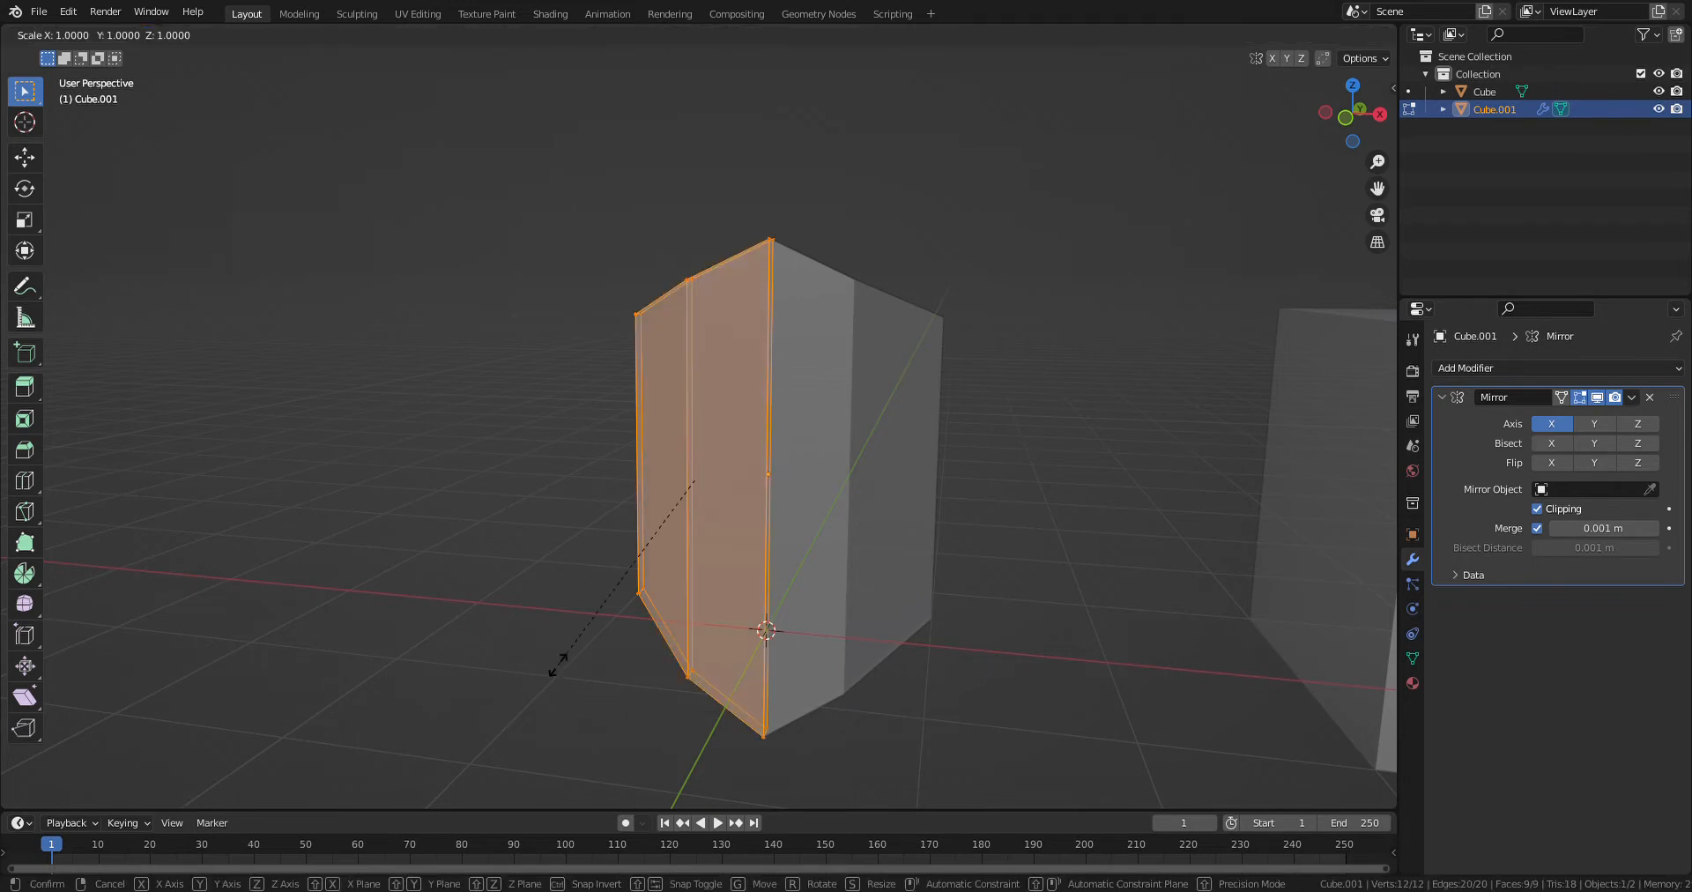
key("y")
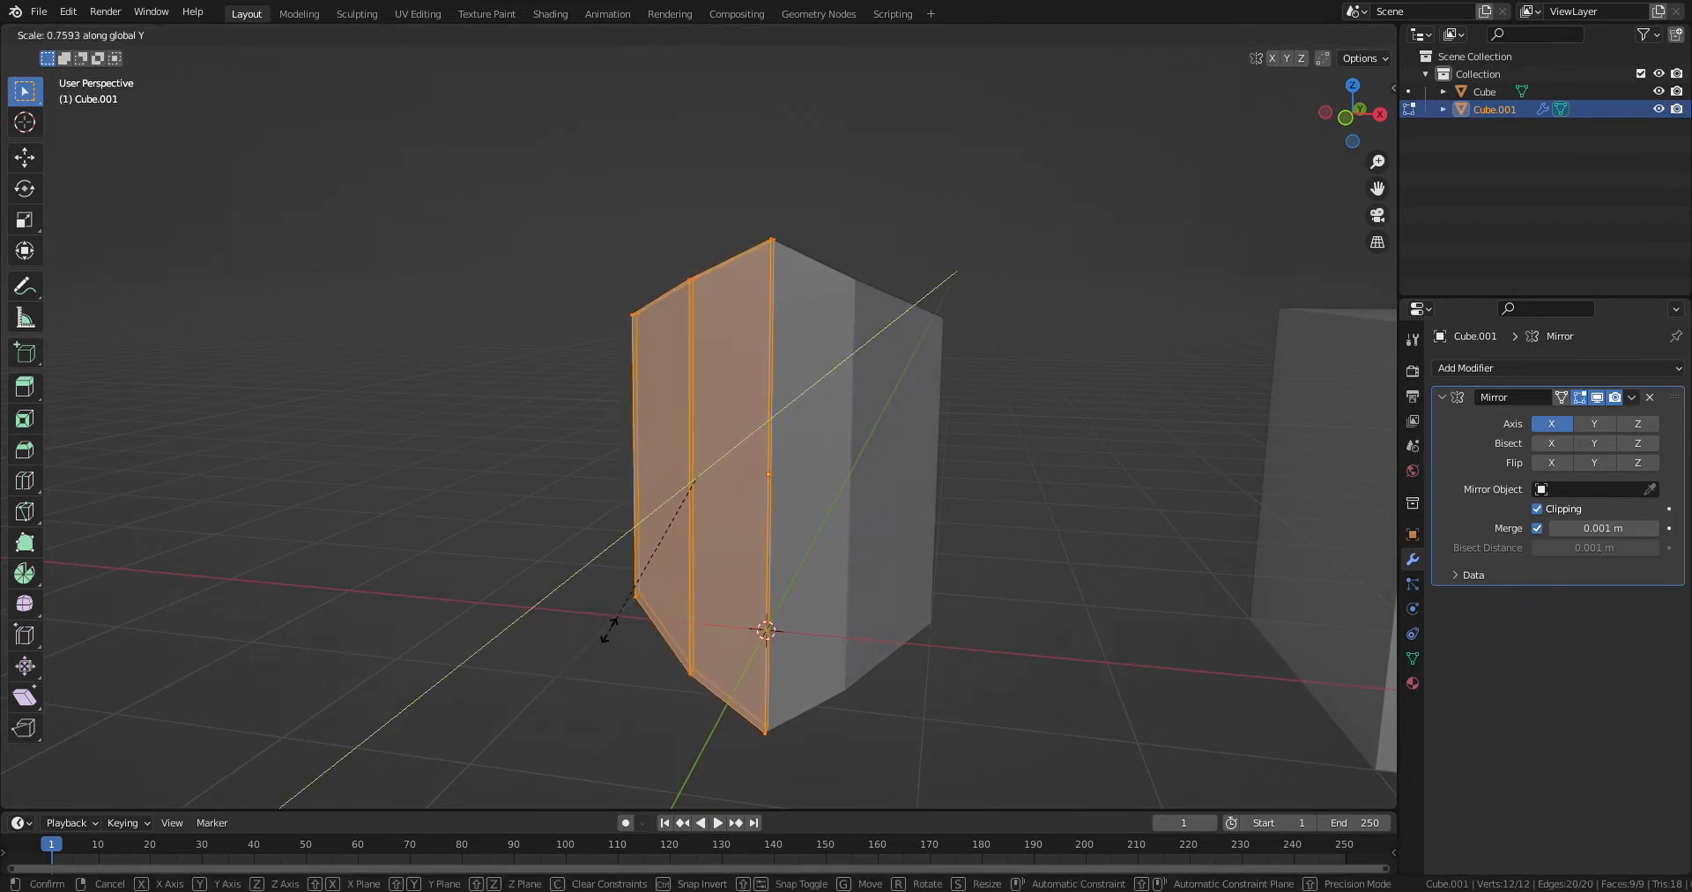
left_click(547, 620)
middle_click_drag(547, 620, 850, 639)
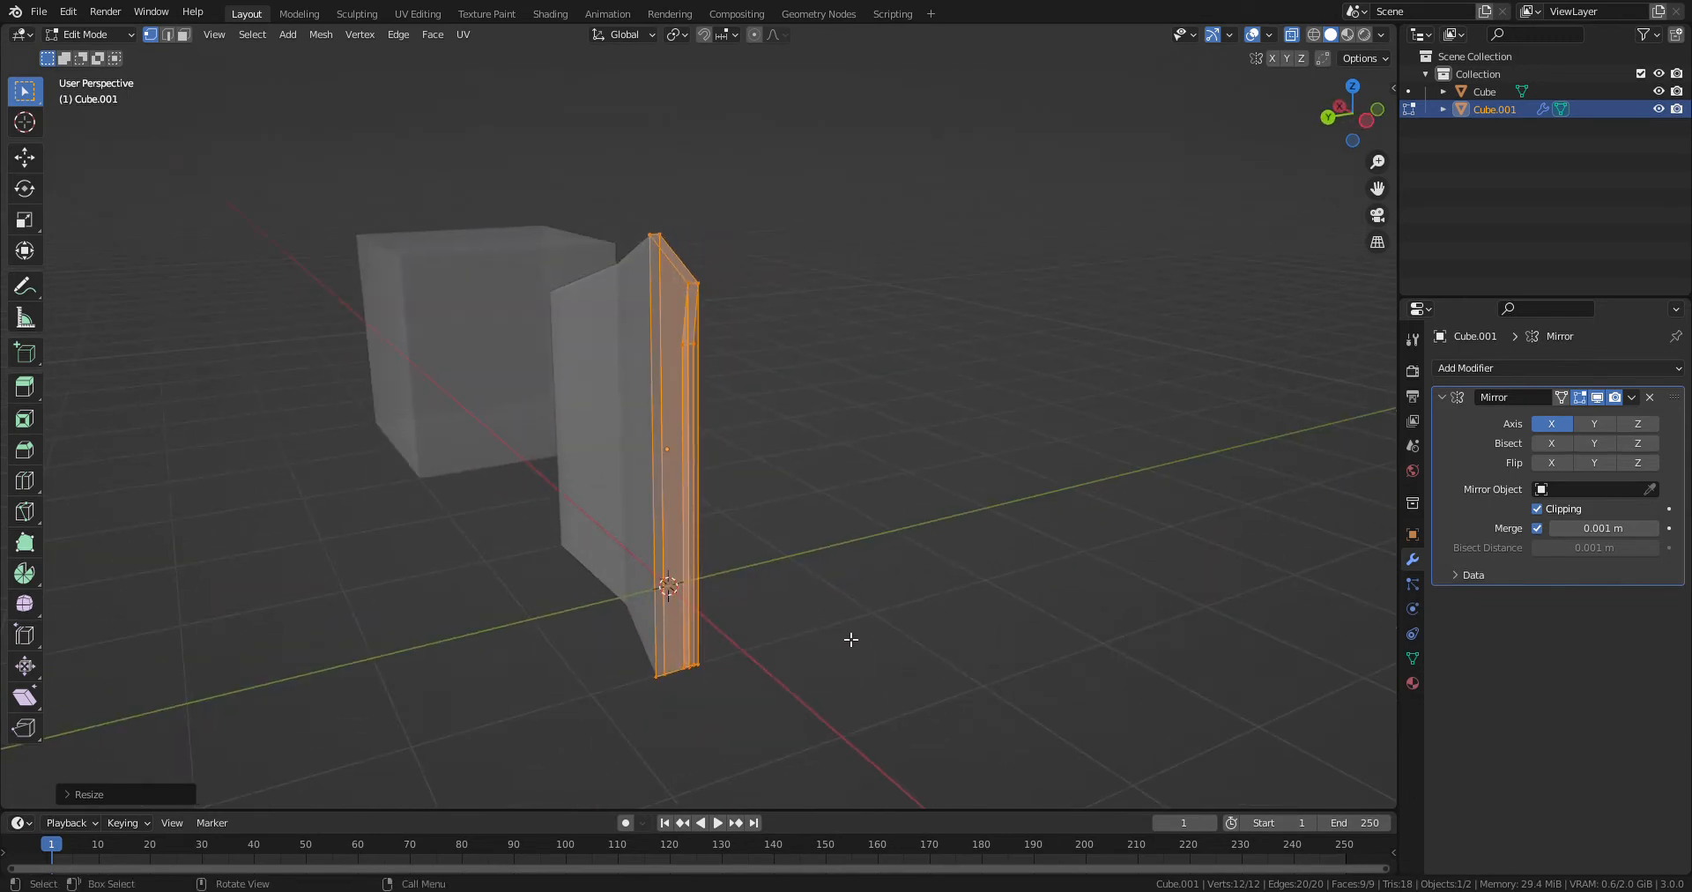
key("s")
key("y")
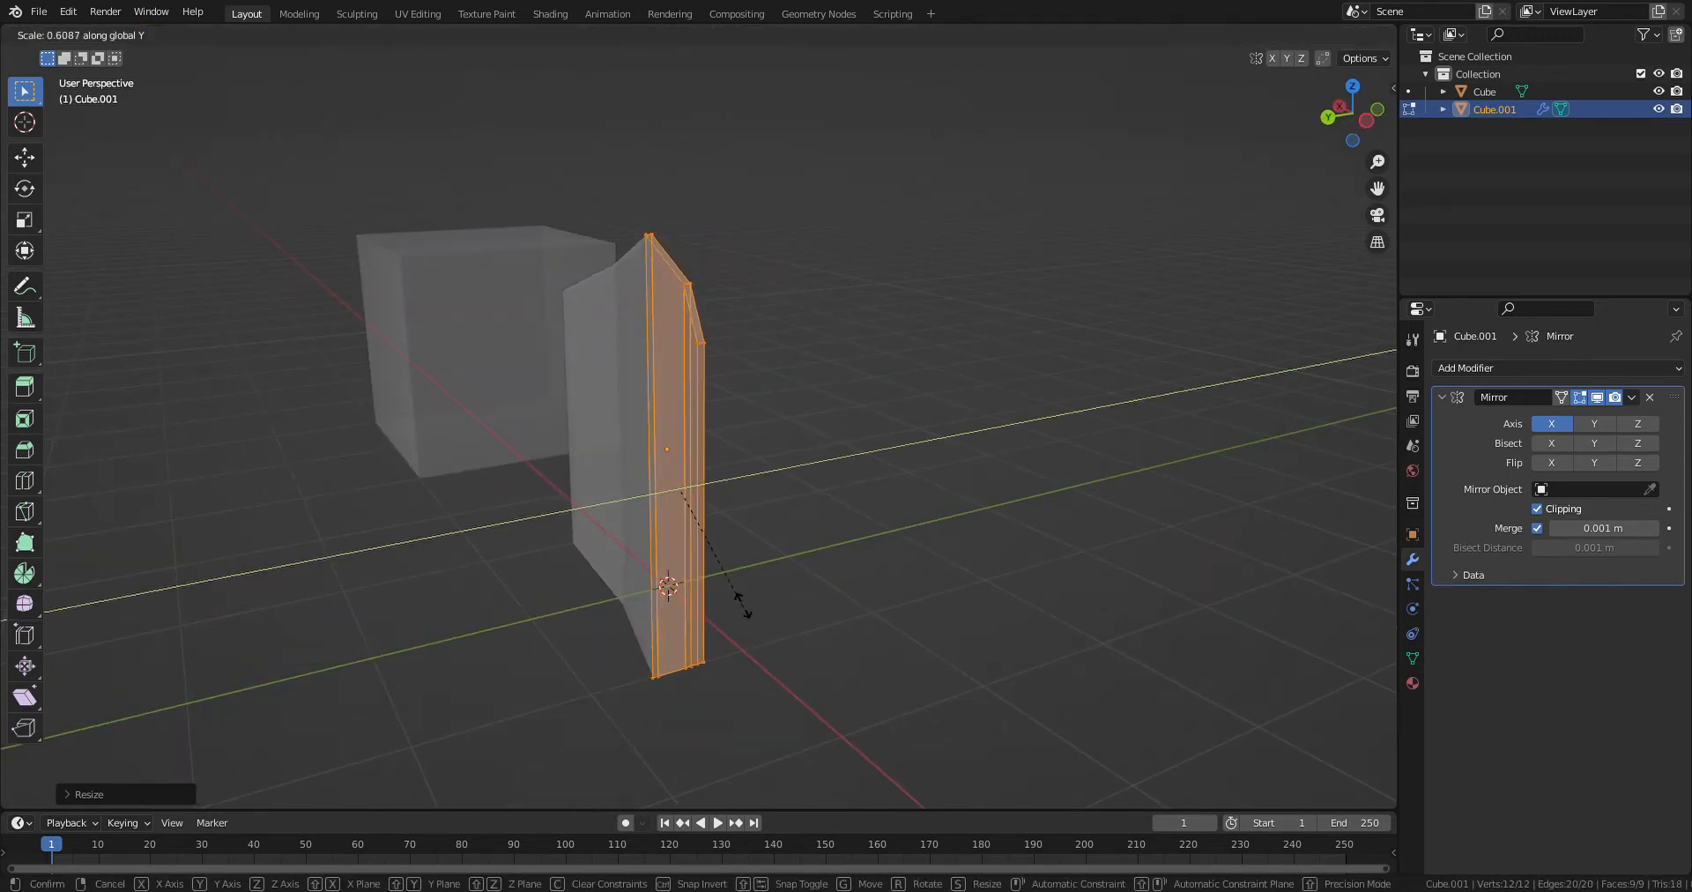
left_click(841, 692)
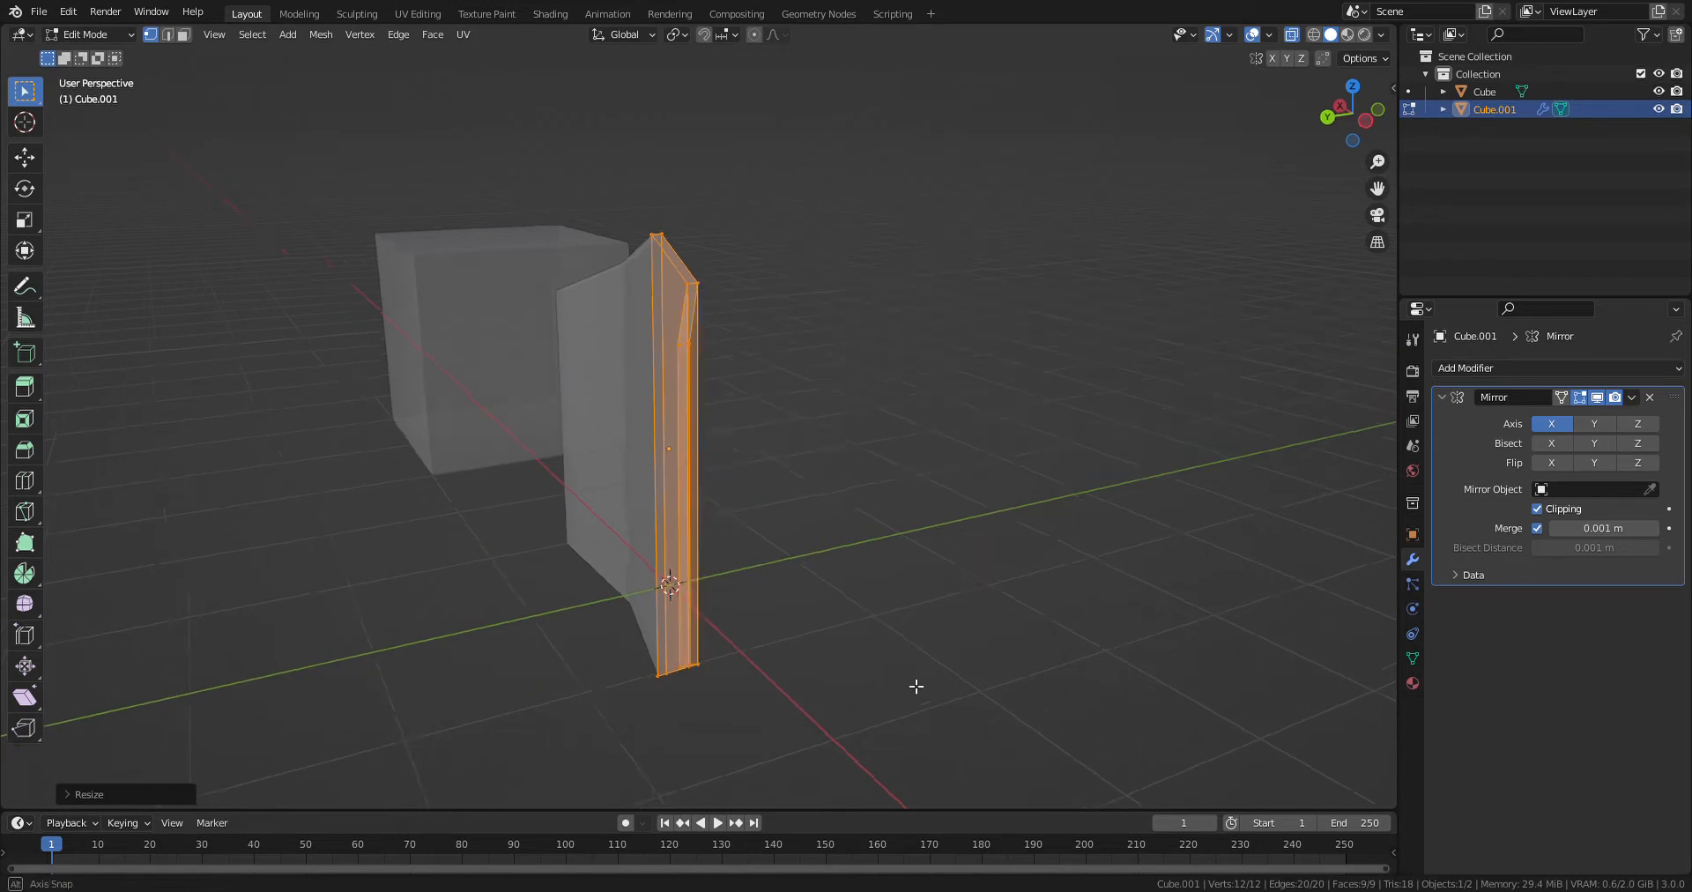
- Lower the top centre vertices along Z to the height of the neighbouring loop-cut vertices, flattening the peak
middle_click_drag(917, 683, 550, 303)
left_click_drag(543, 291, 632, 696)
middle_click_drag(695, 699, 664, 678)
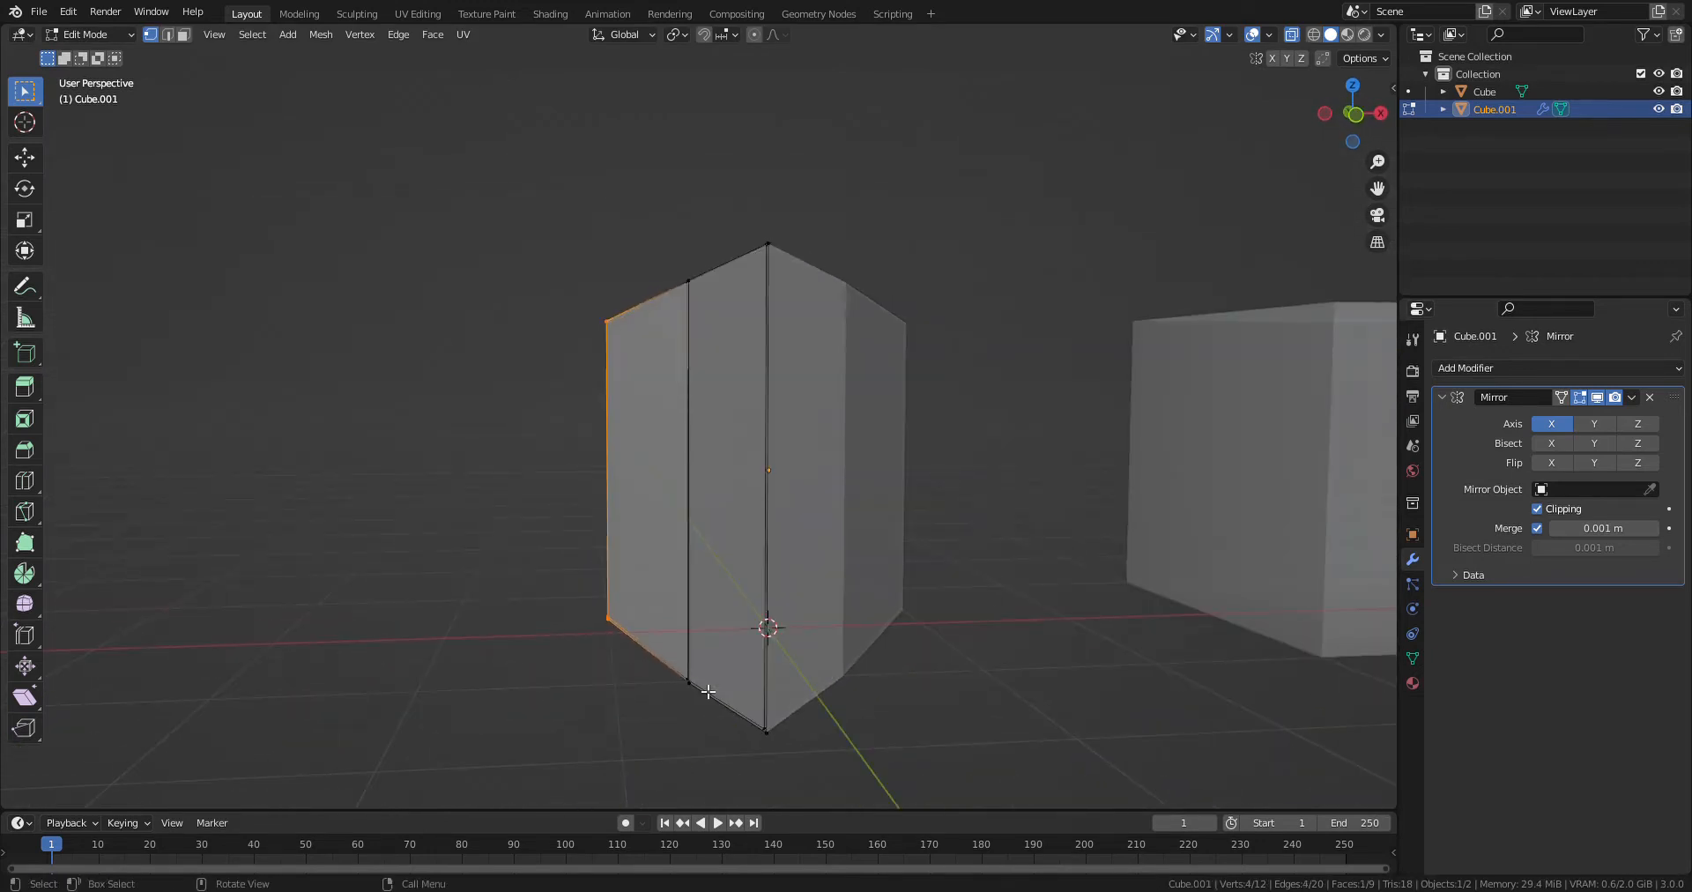
left_click_drag(651, 657, 705, 714)
left_click_drag(568, 593, 665, 696)
left_click_drag(717, 191, 817, 284)
key("g")
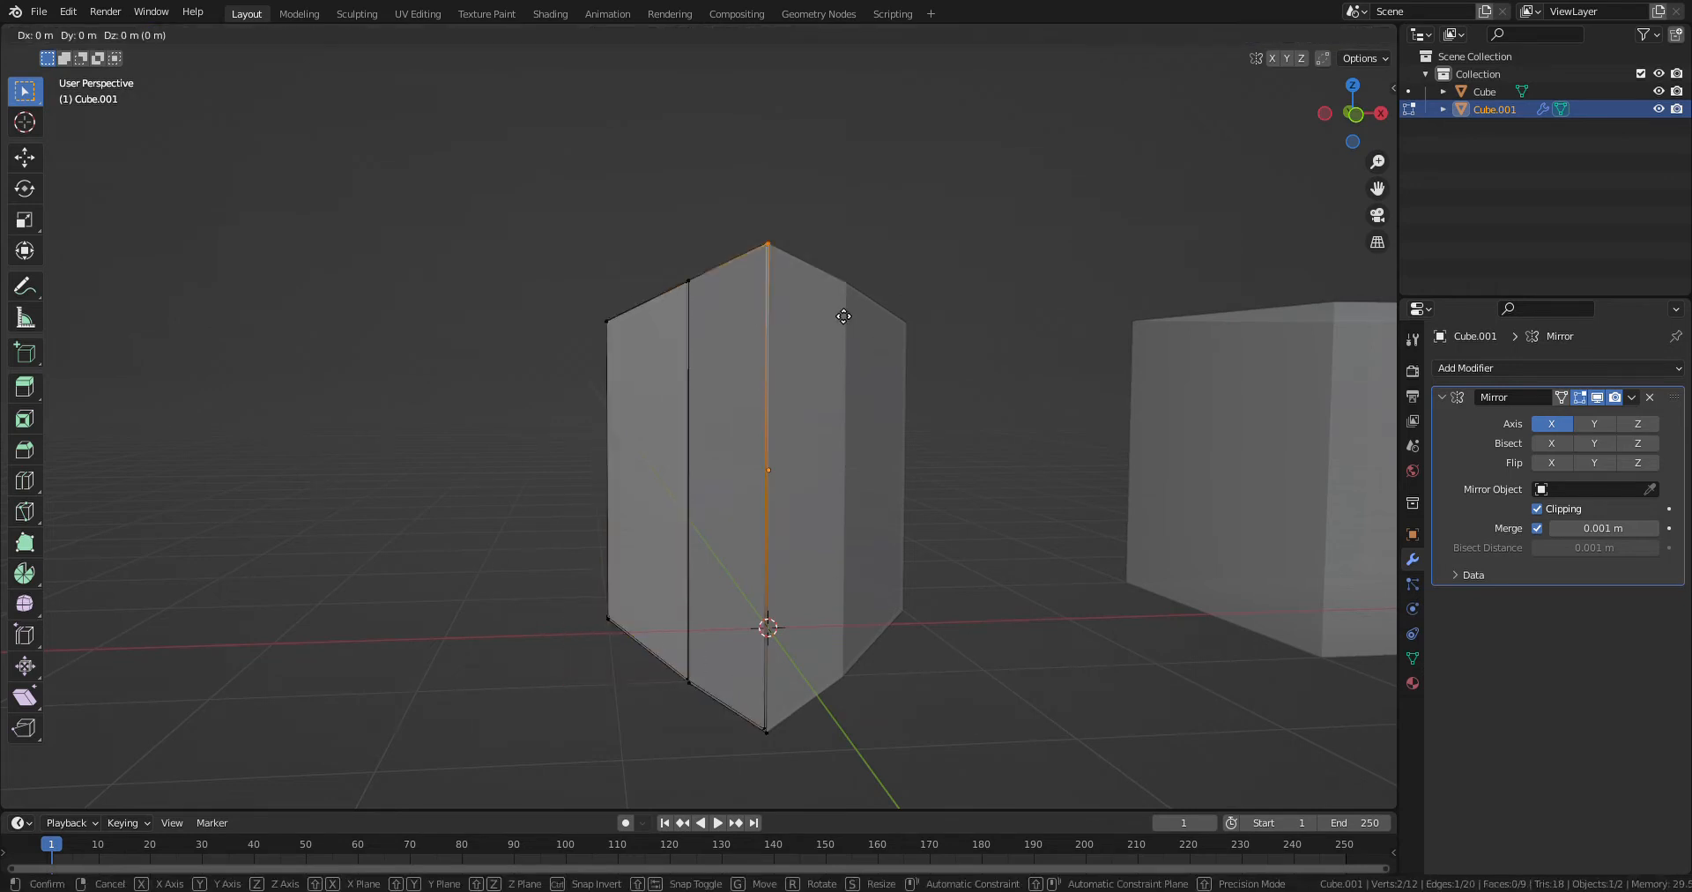
key("z")
left_click(844, 351)
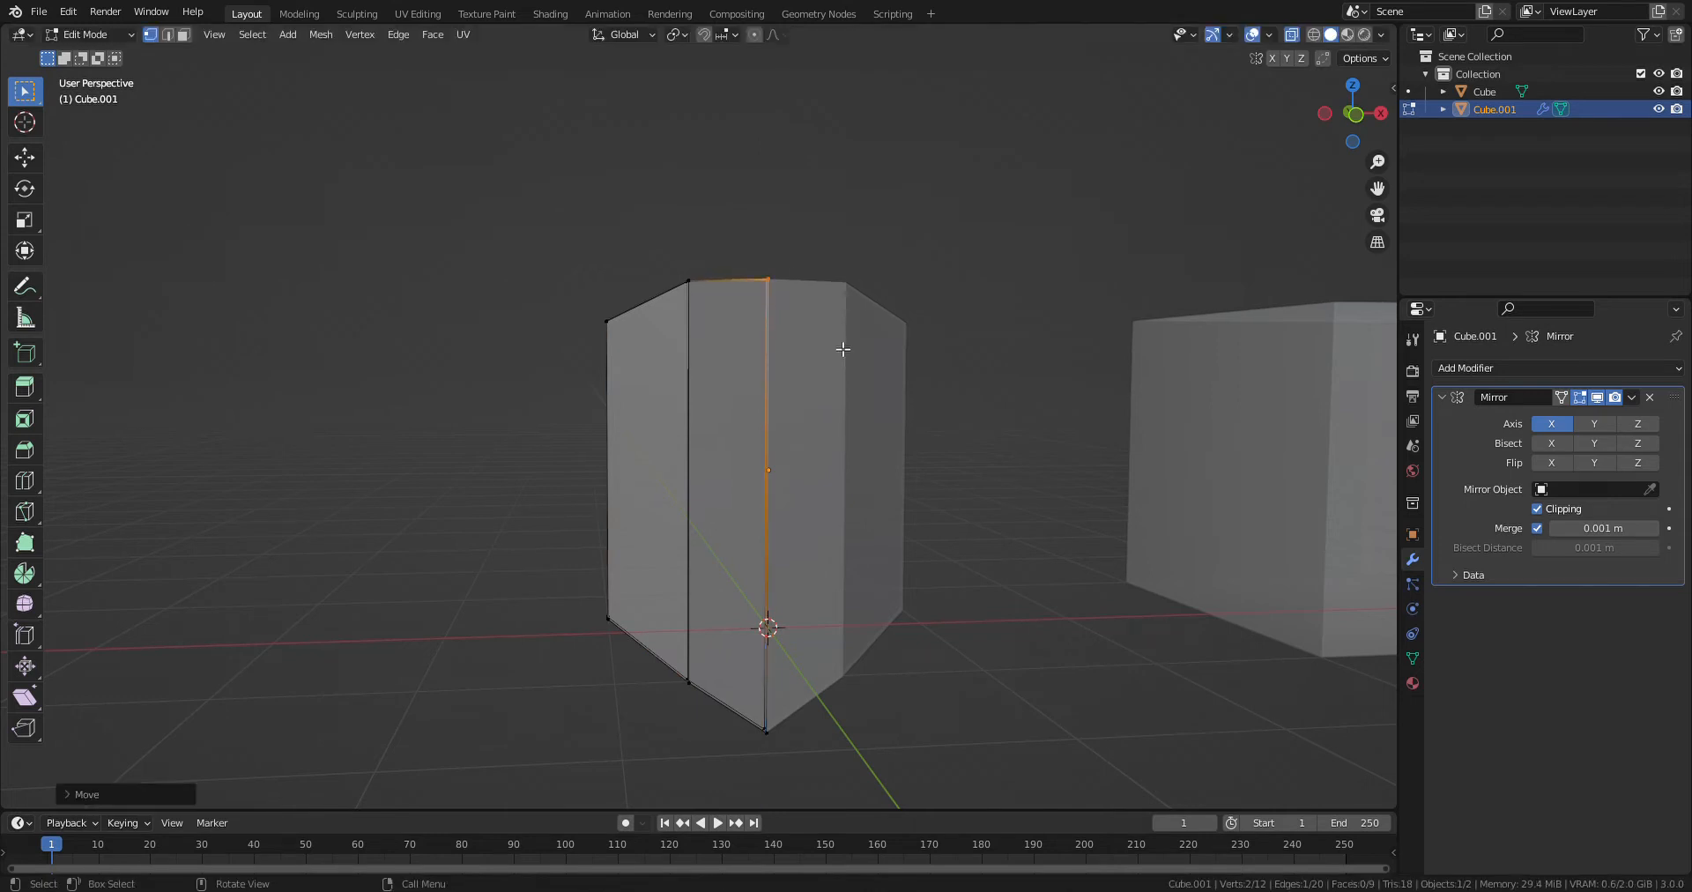
- Inset the large front and back faces of the half twice with Boundary off, the second time by about 0.055 m
middle_click_drag(811, 484, 777, 491)
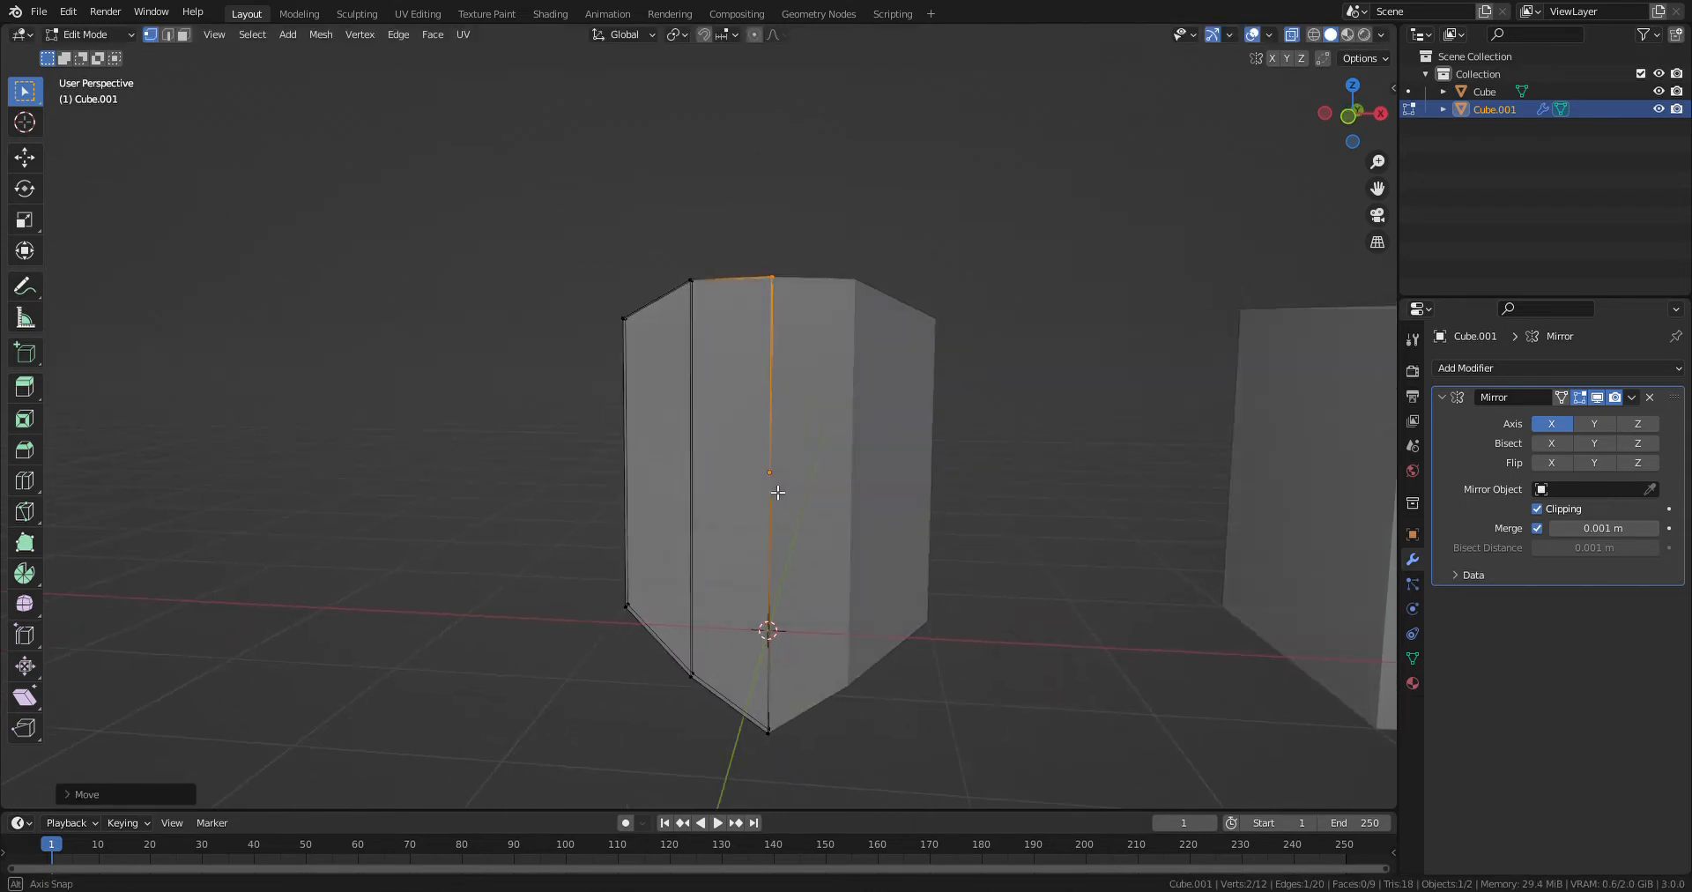
left_click(183, 34)
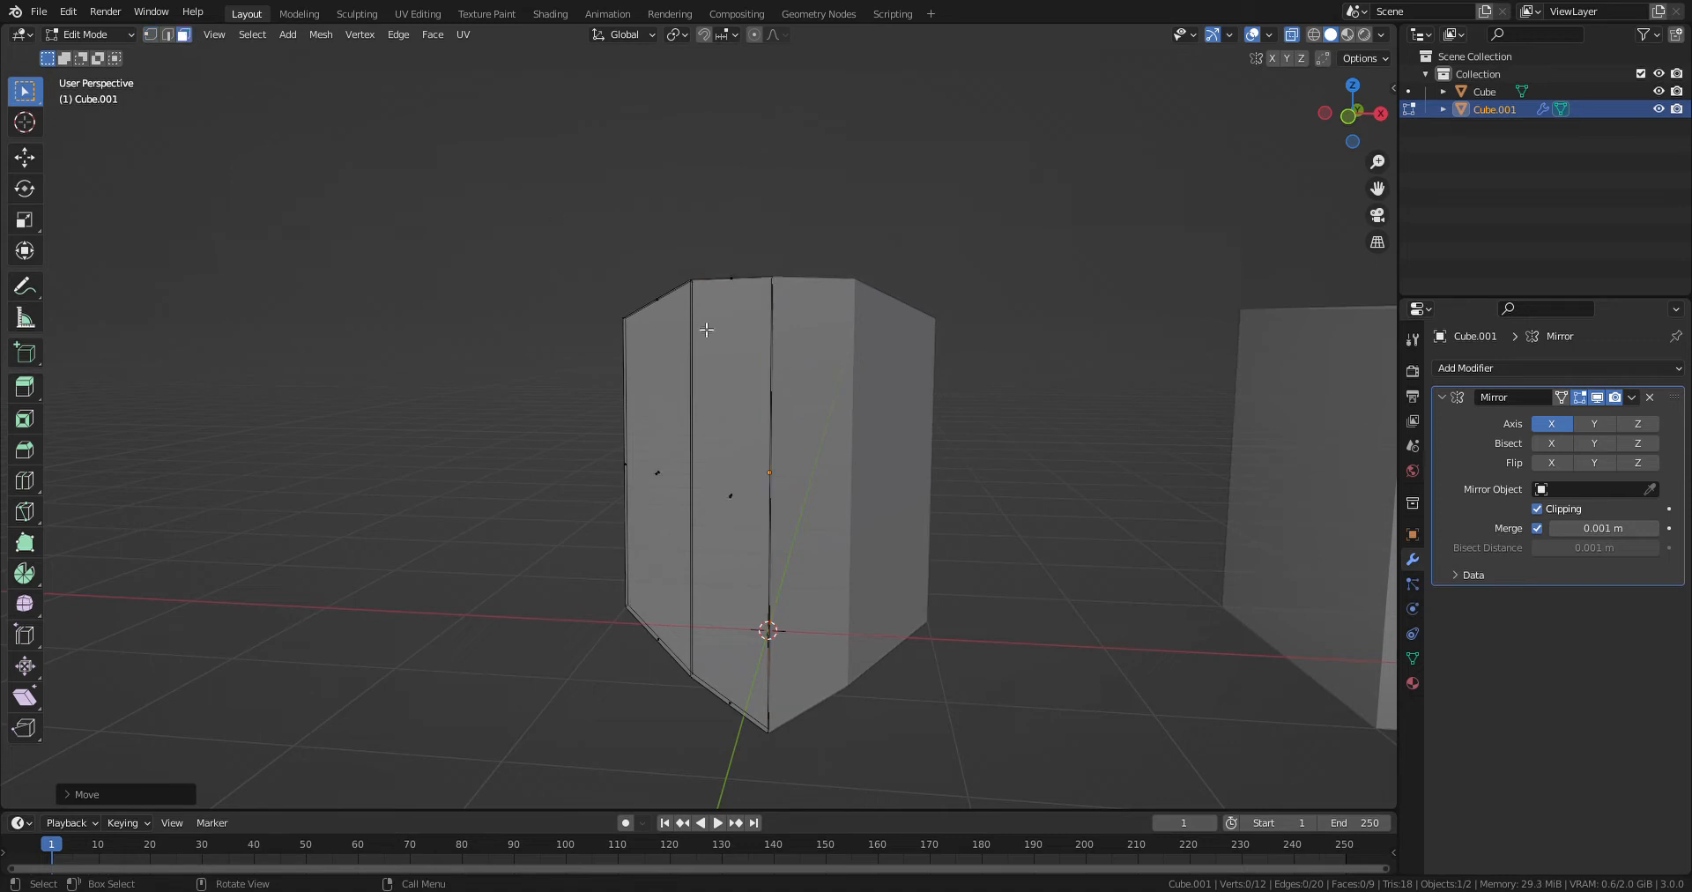
left_click(731, 475)
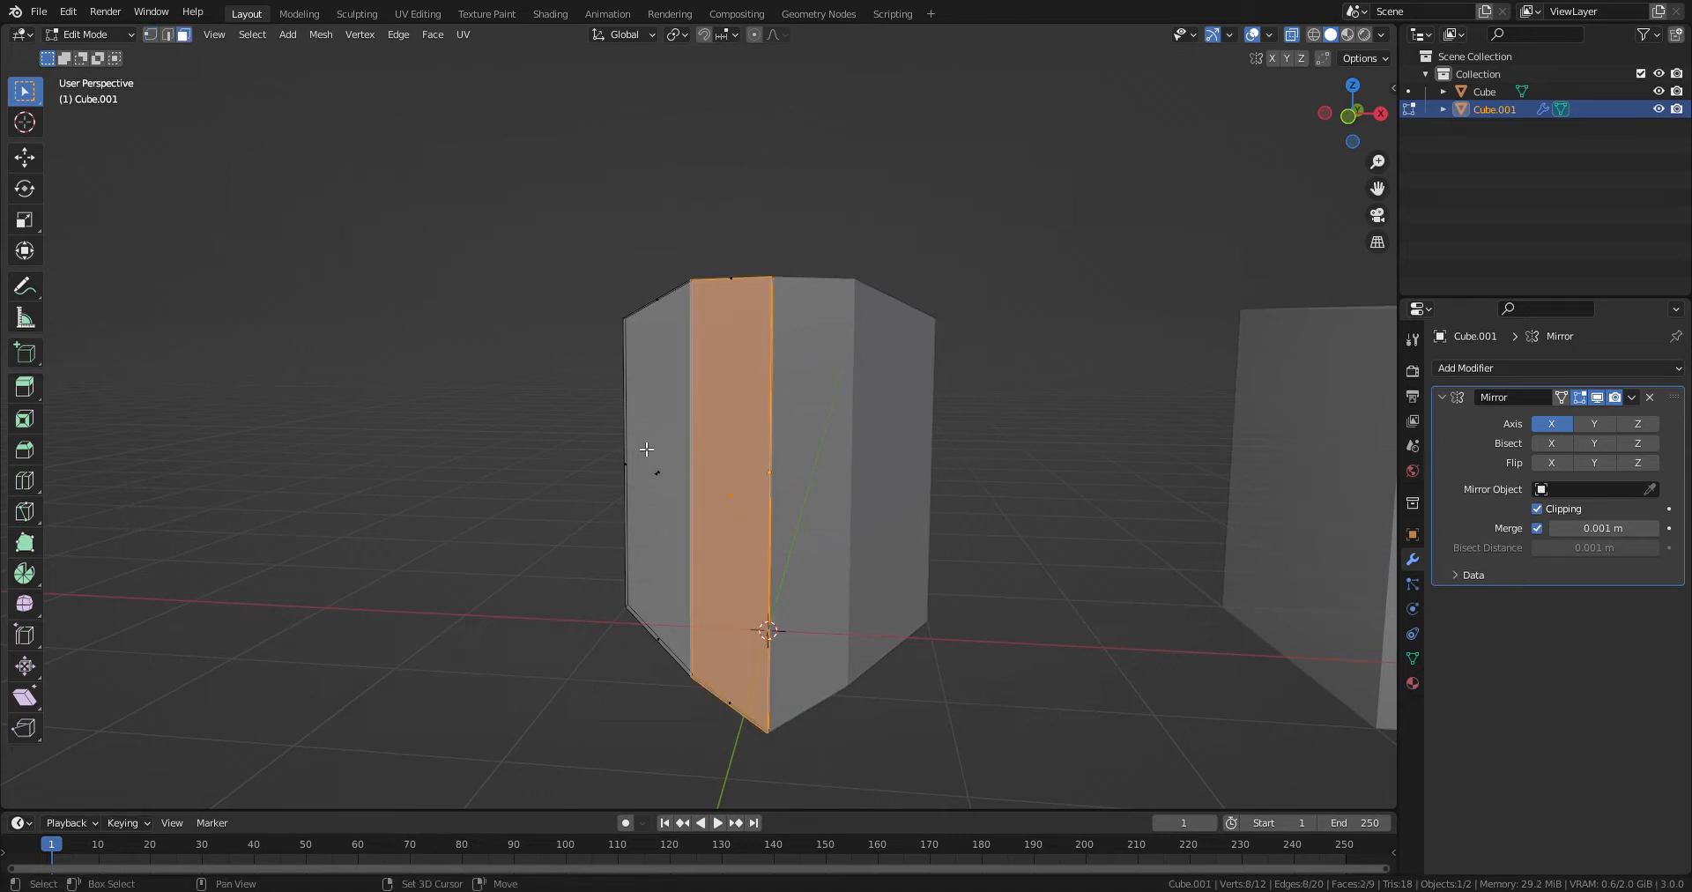
left_click(674, 498, "shift")
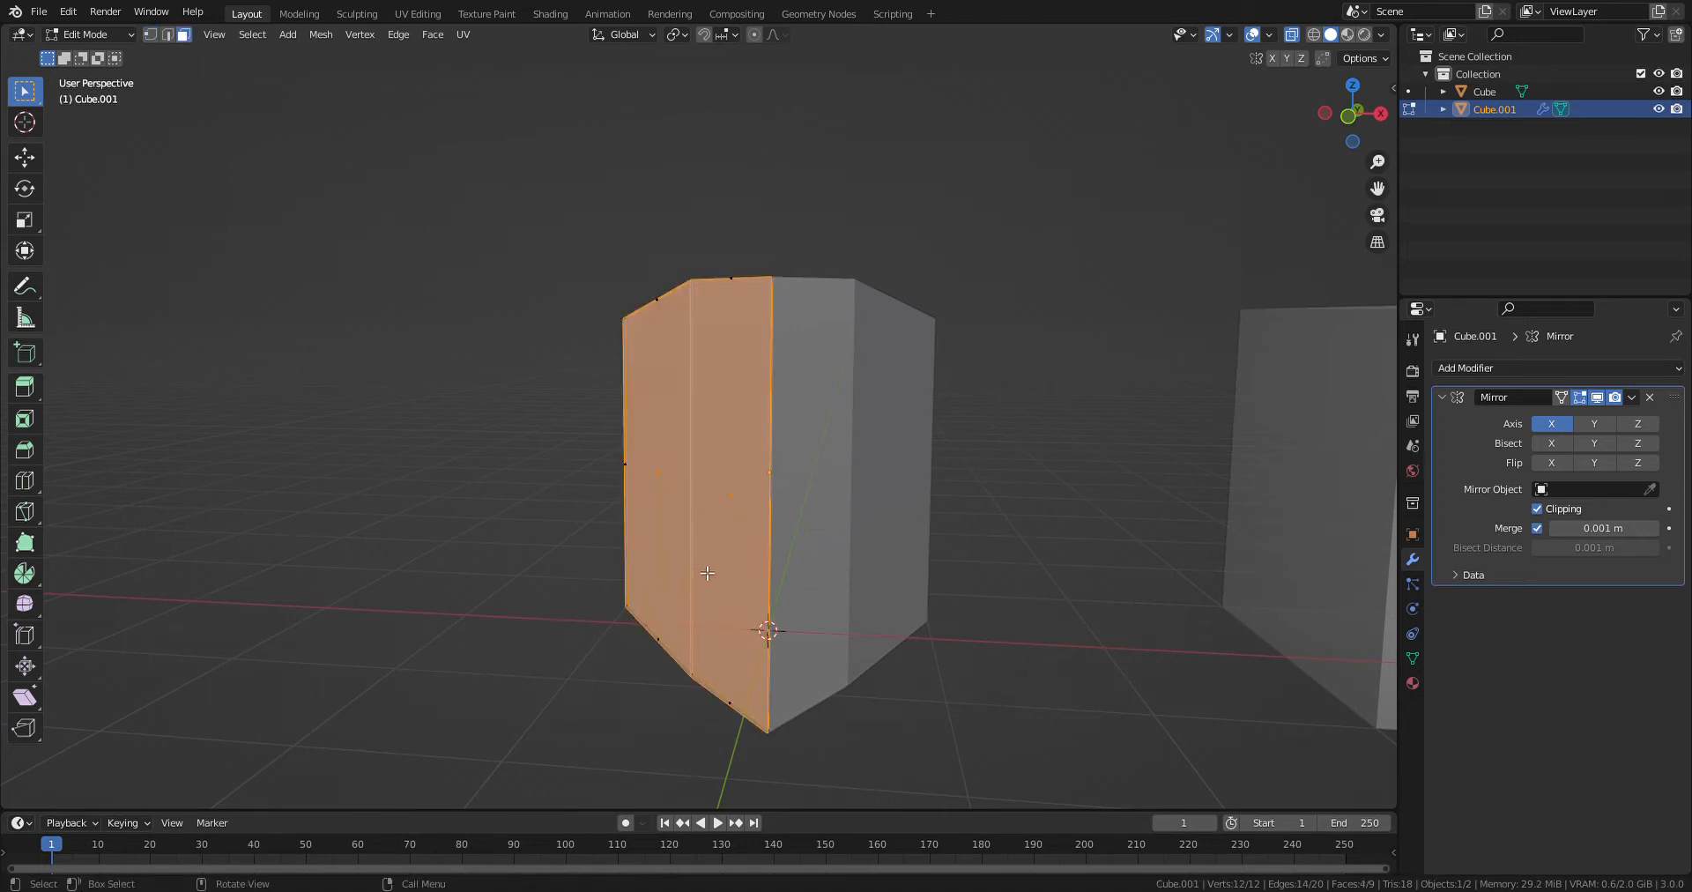
key("i")
key("b")
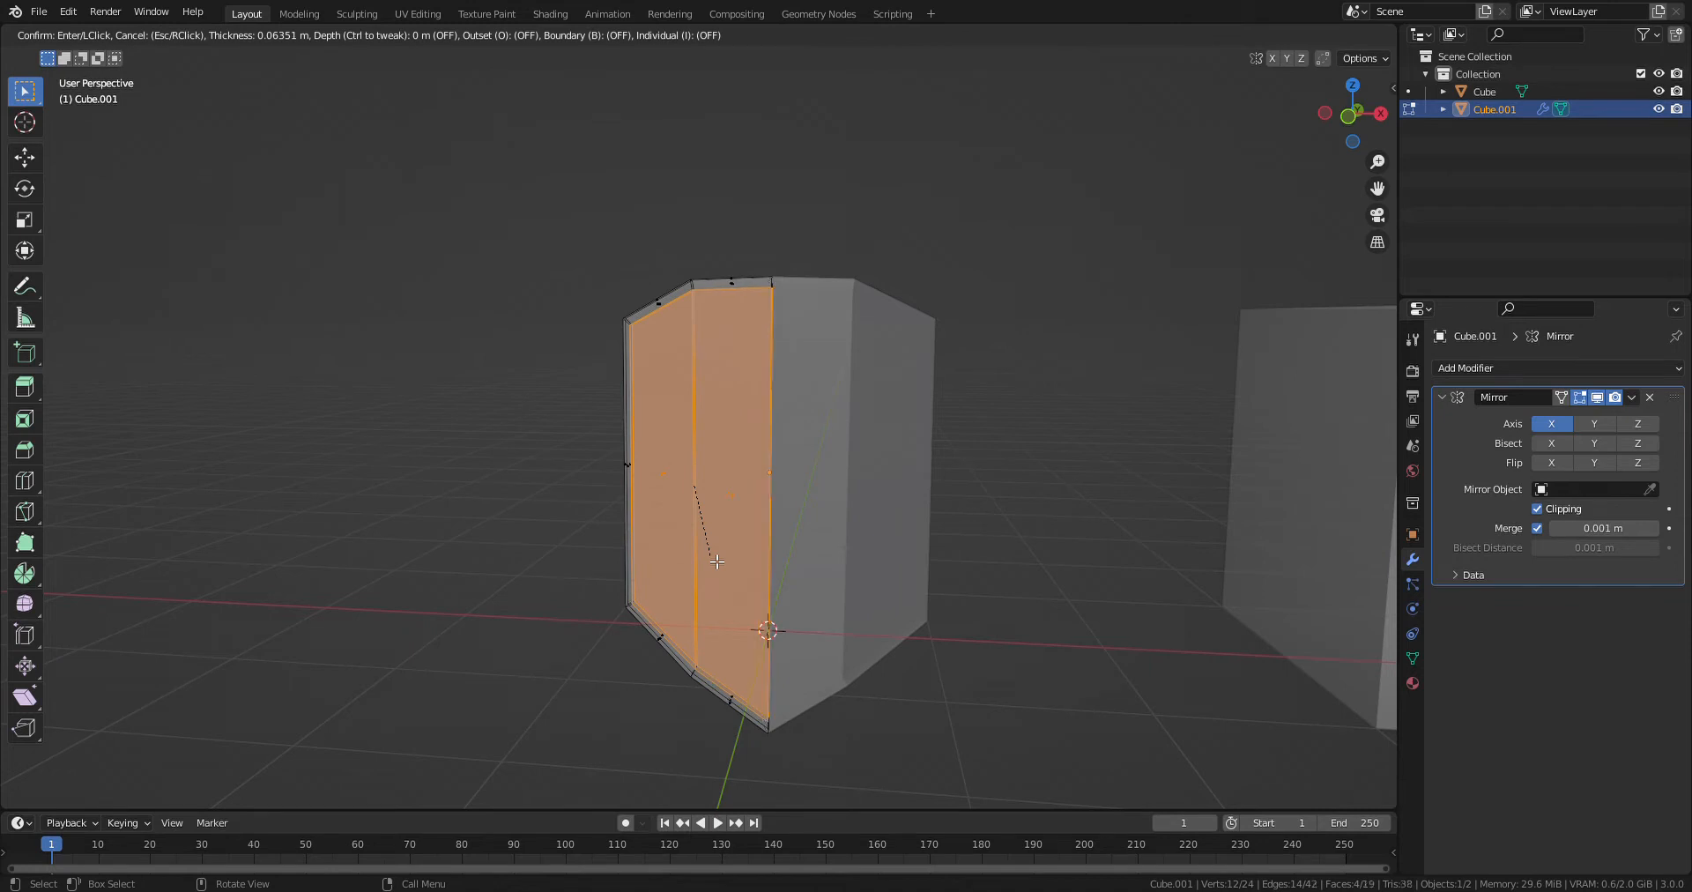
left_click(751, 532)
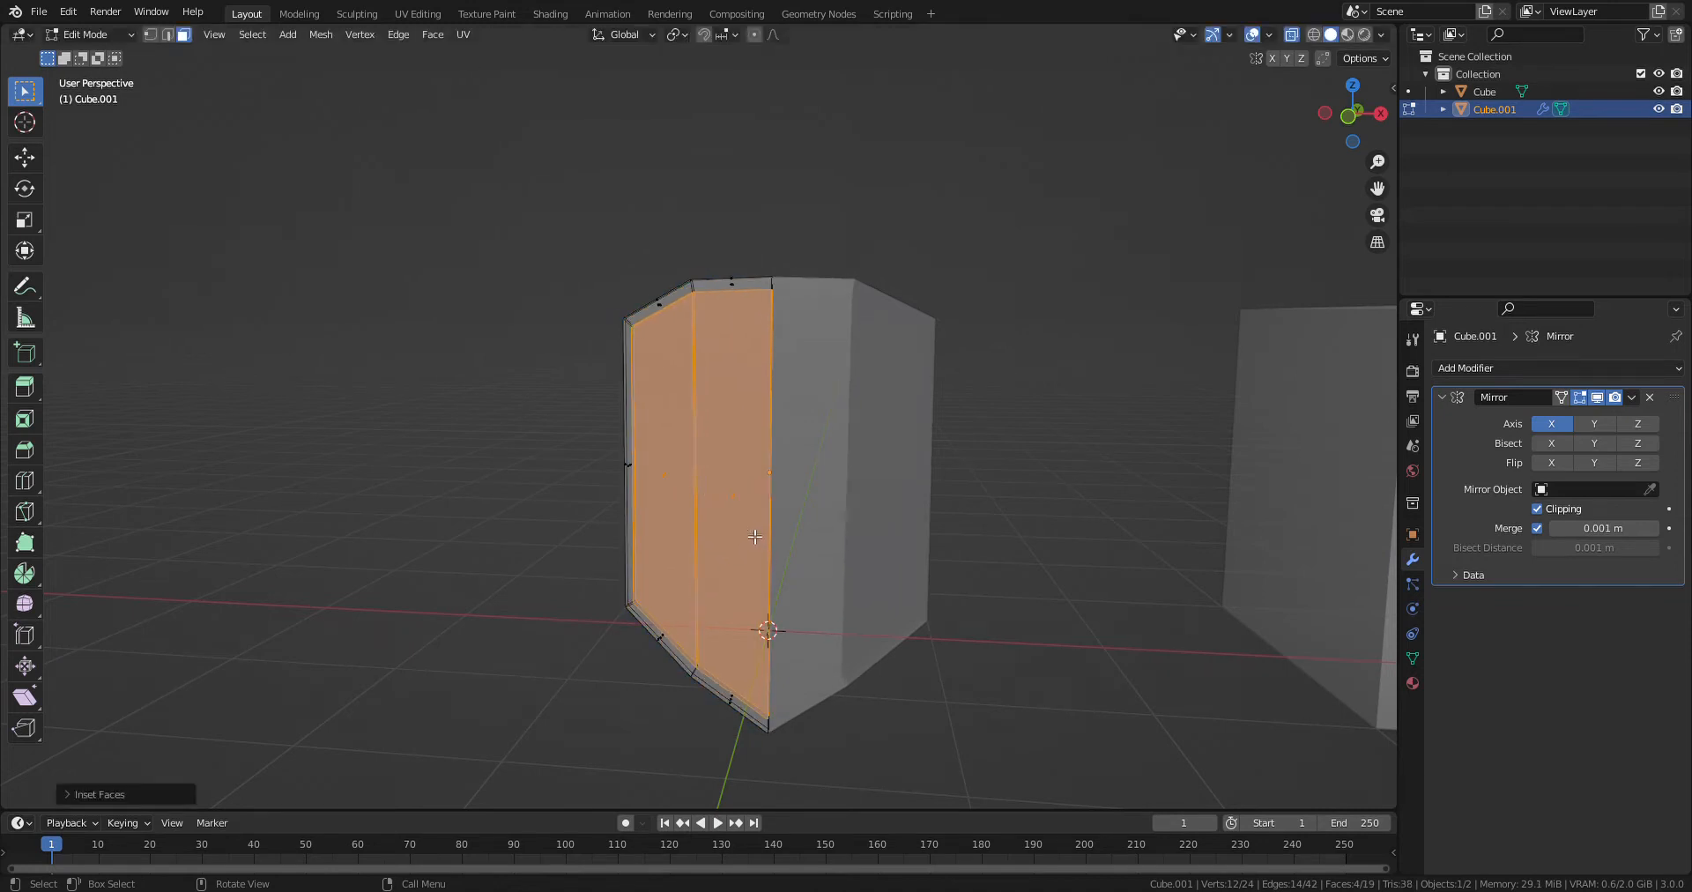
key("i")
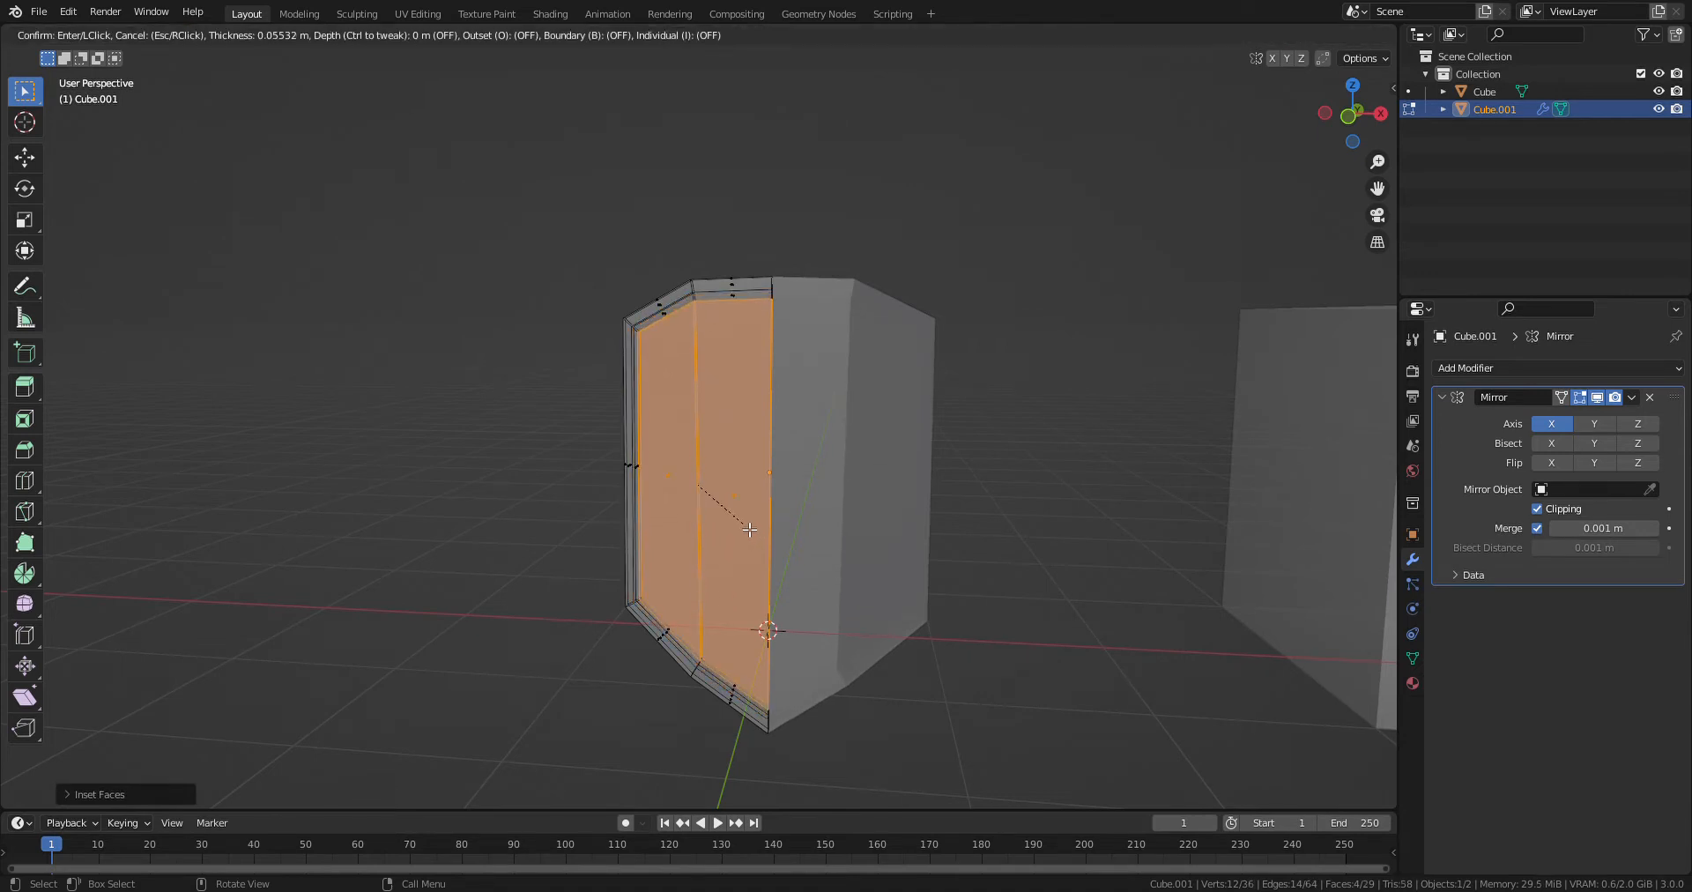
left_click(749, 530)
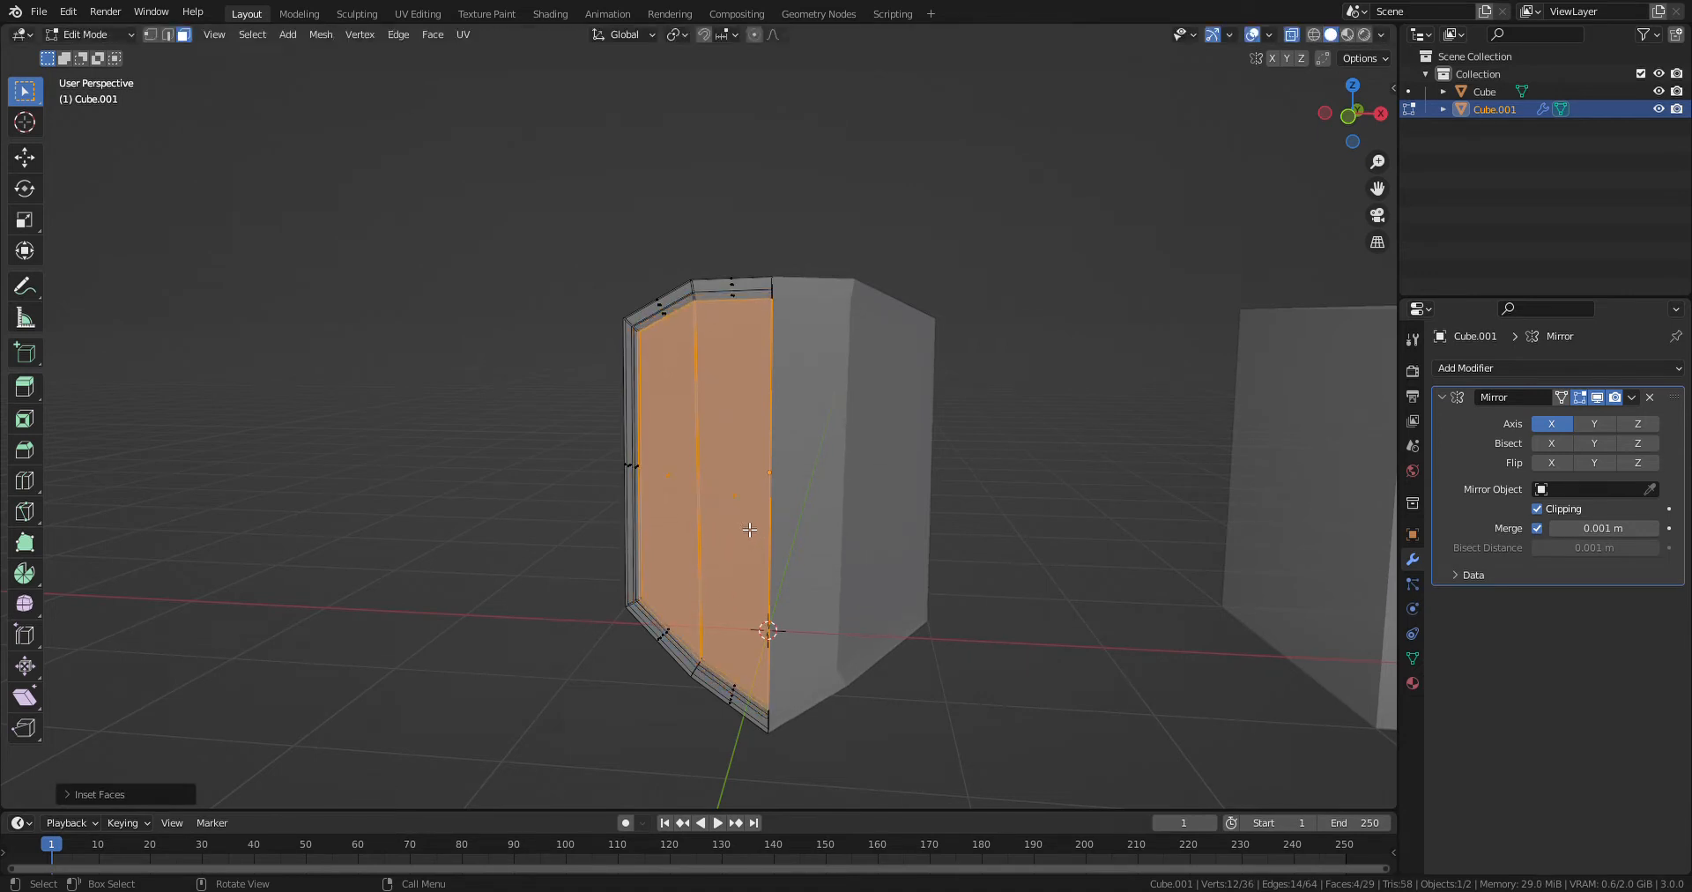
- Turn off X-ray, select the two inner front faces and extrude them inward about 0.05 m along Y
left_click(1286, 40)
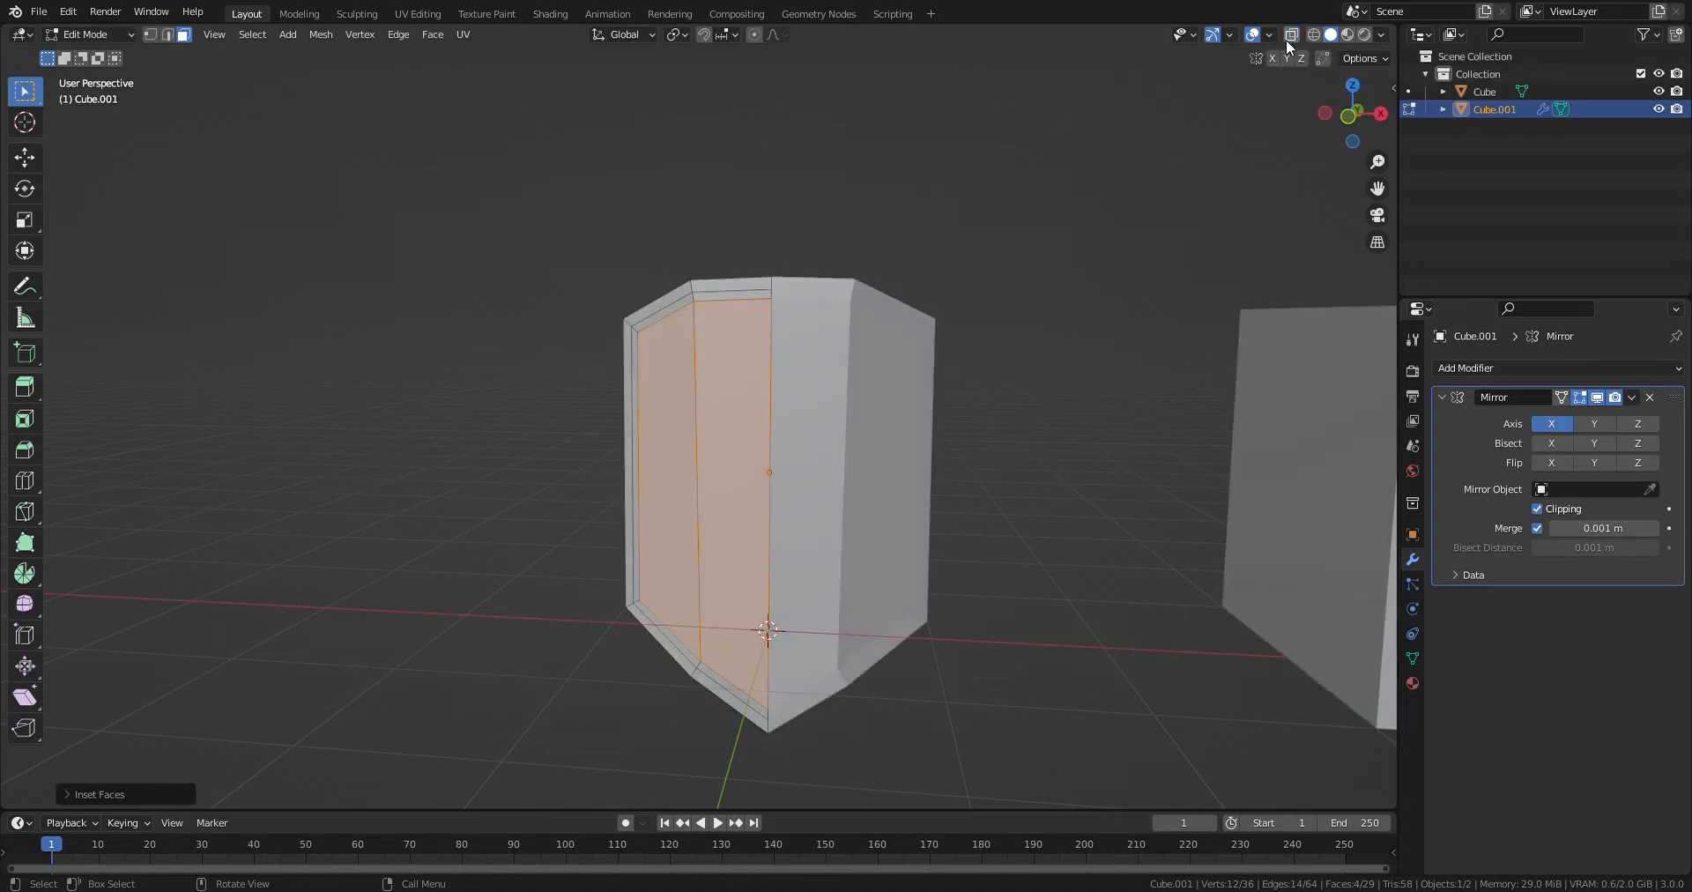
left_click(1032, 670)
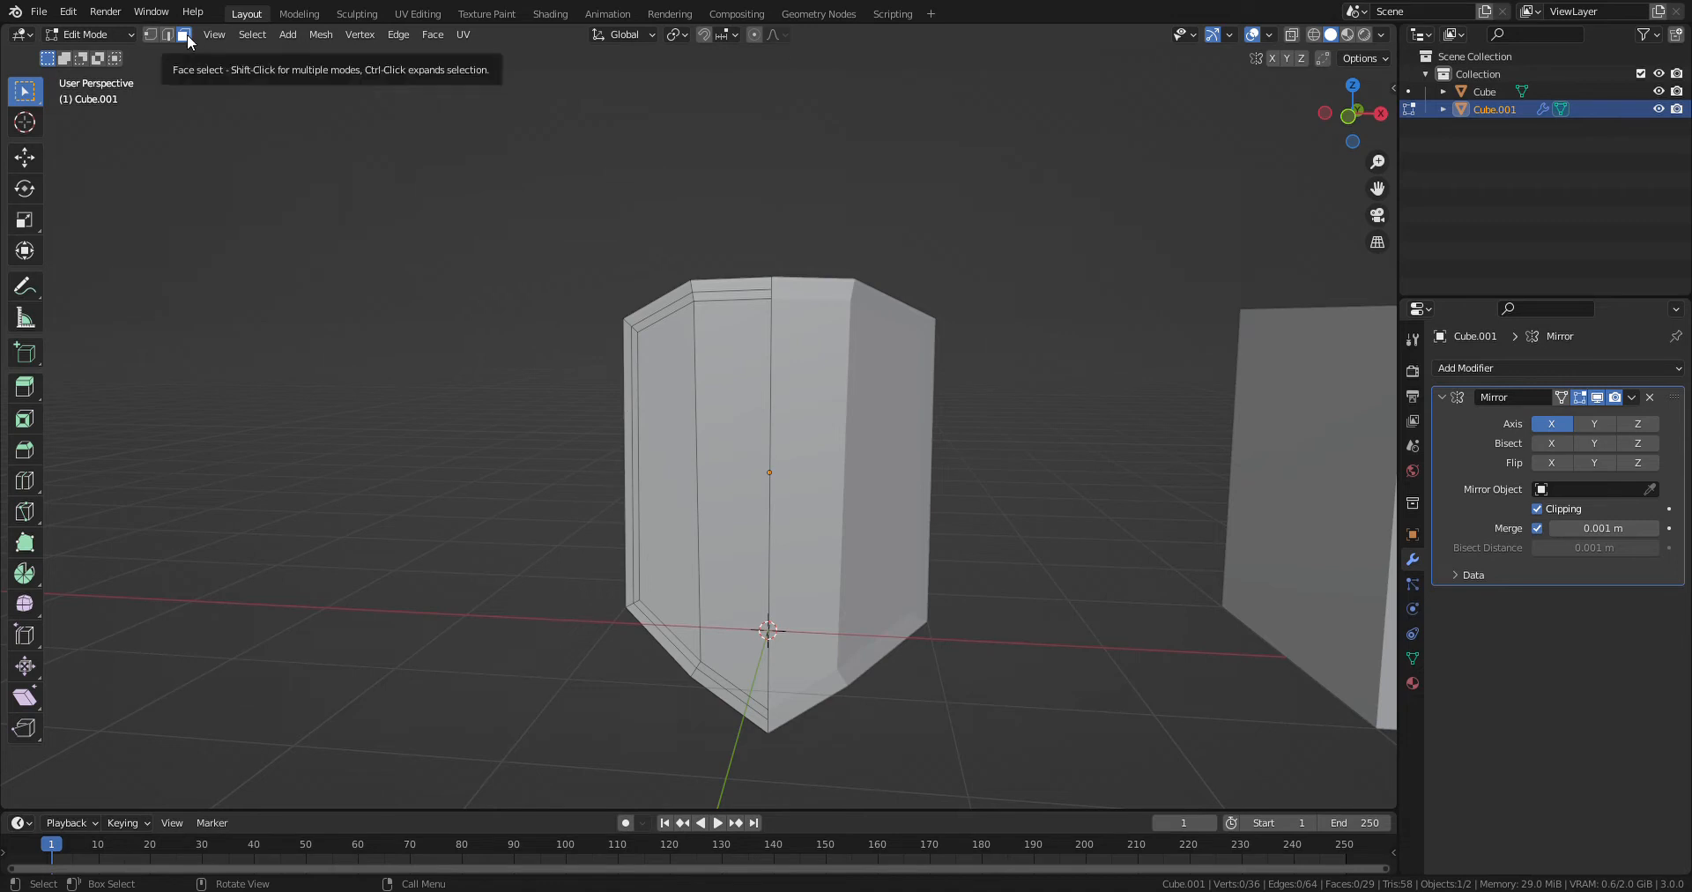
left_click(738, 441)
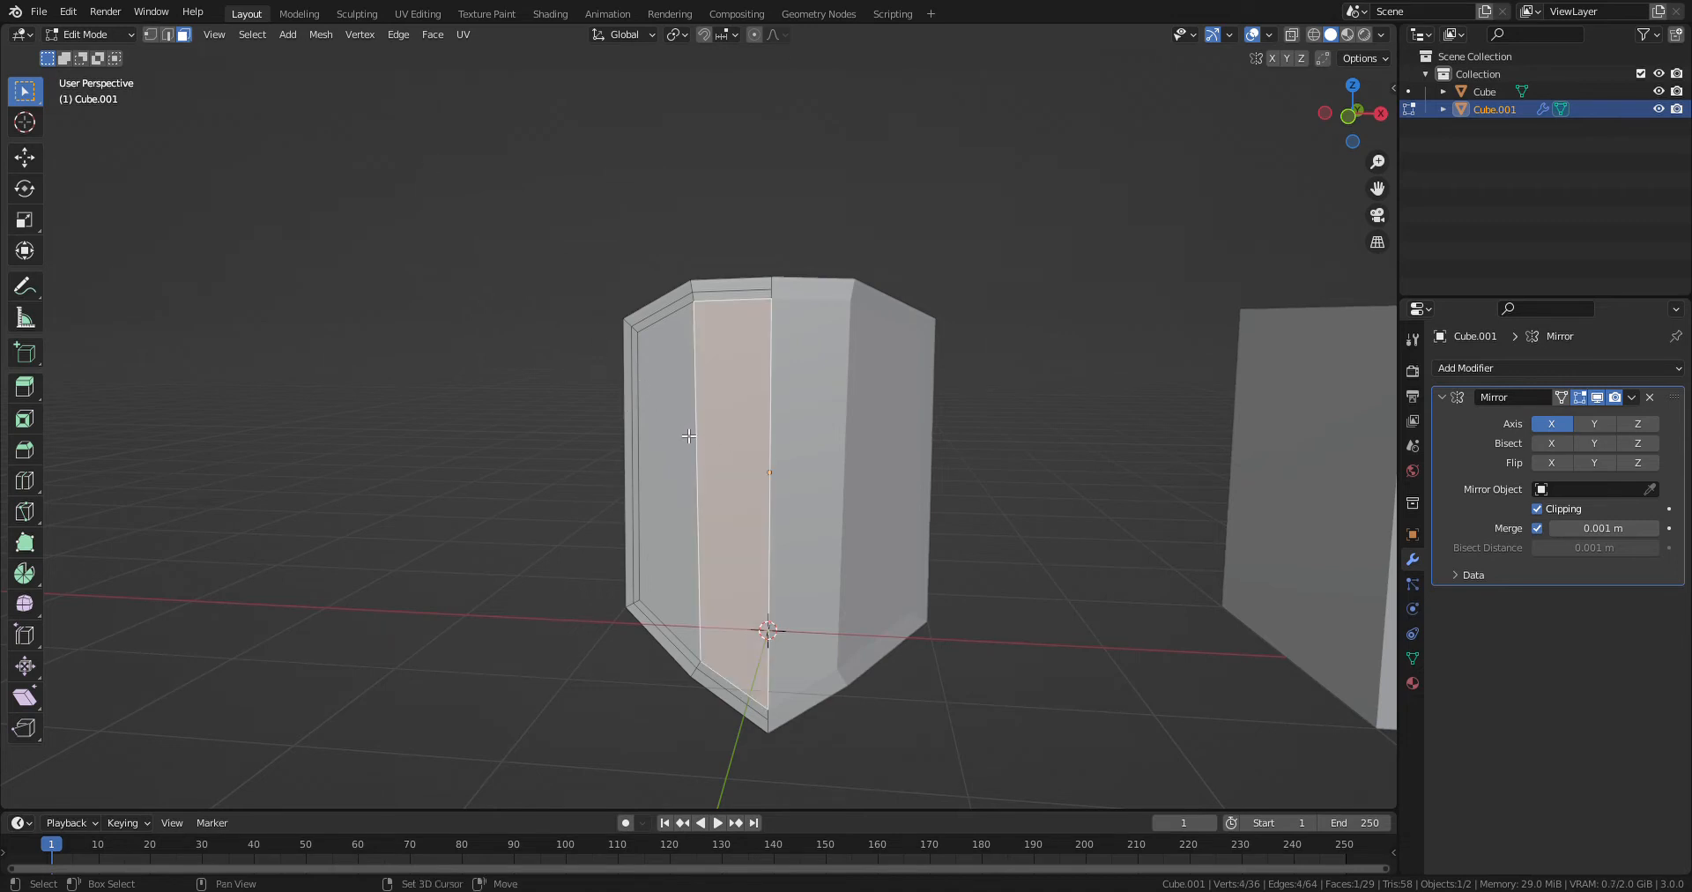
left_click(687, 435, "shift")
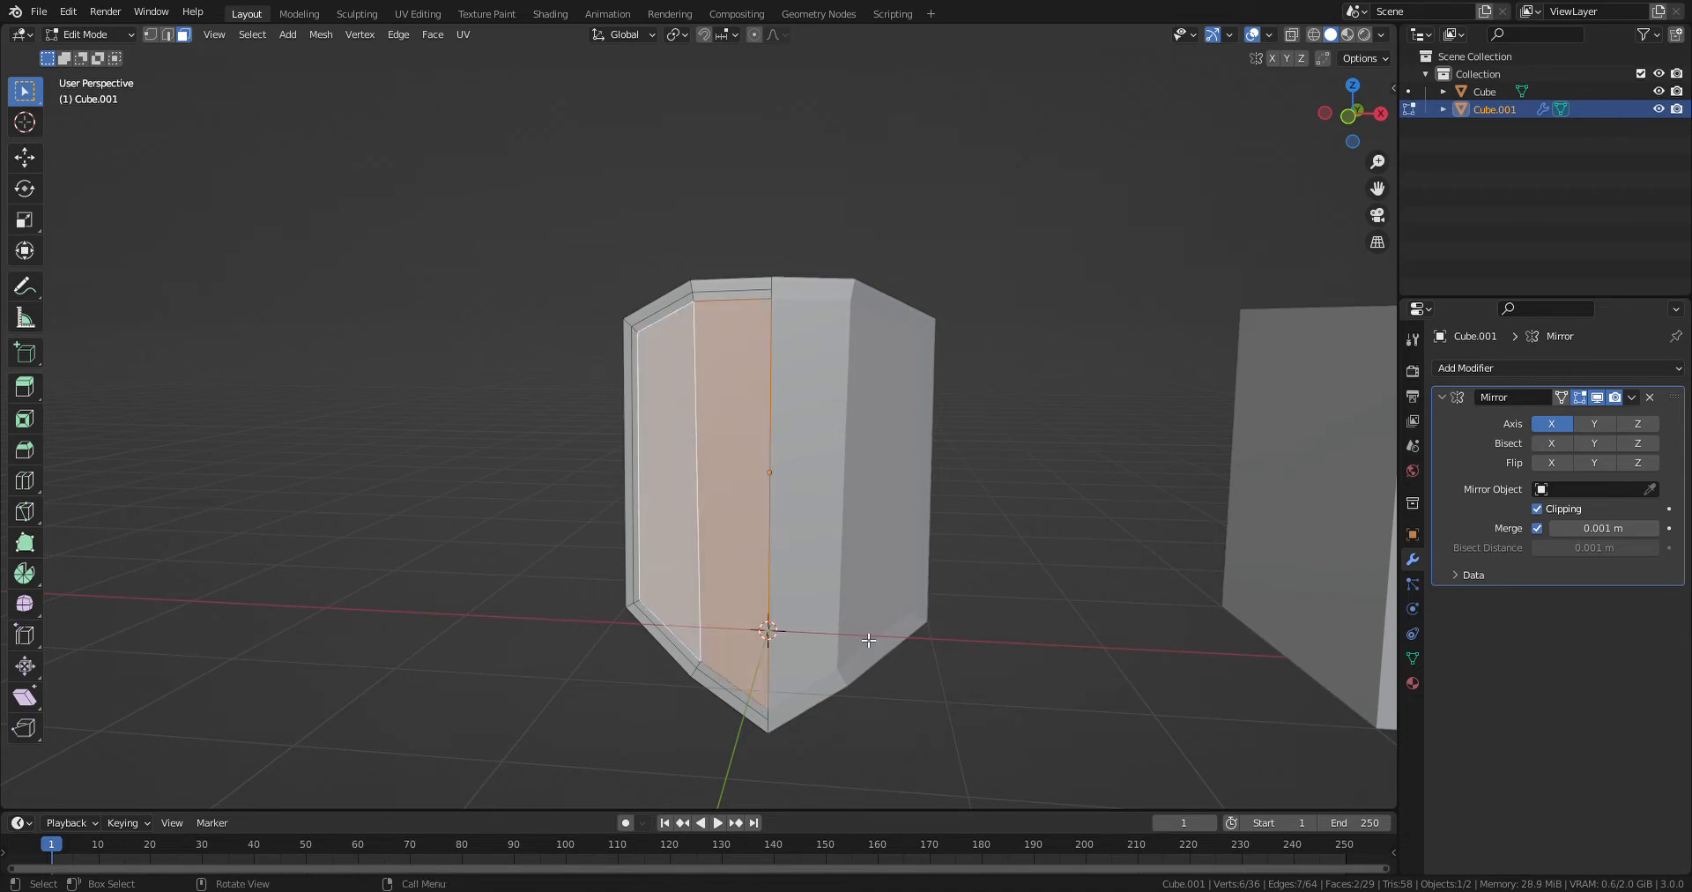
key("i")
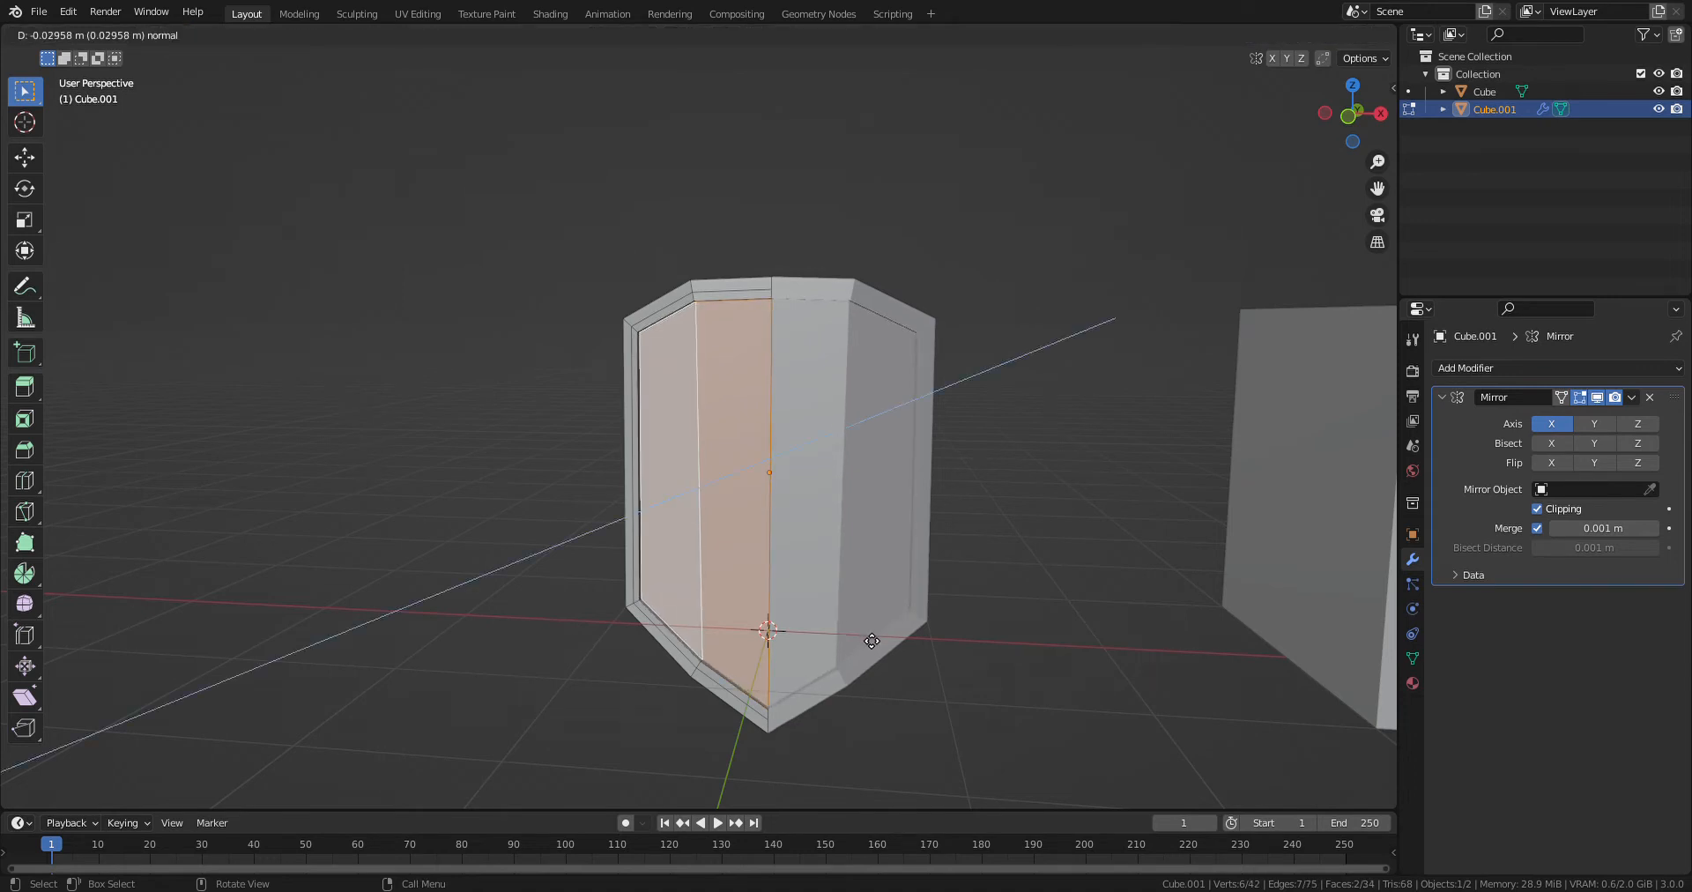
key("y")
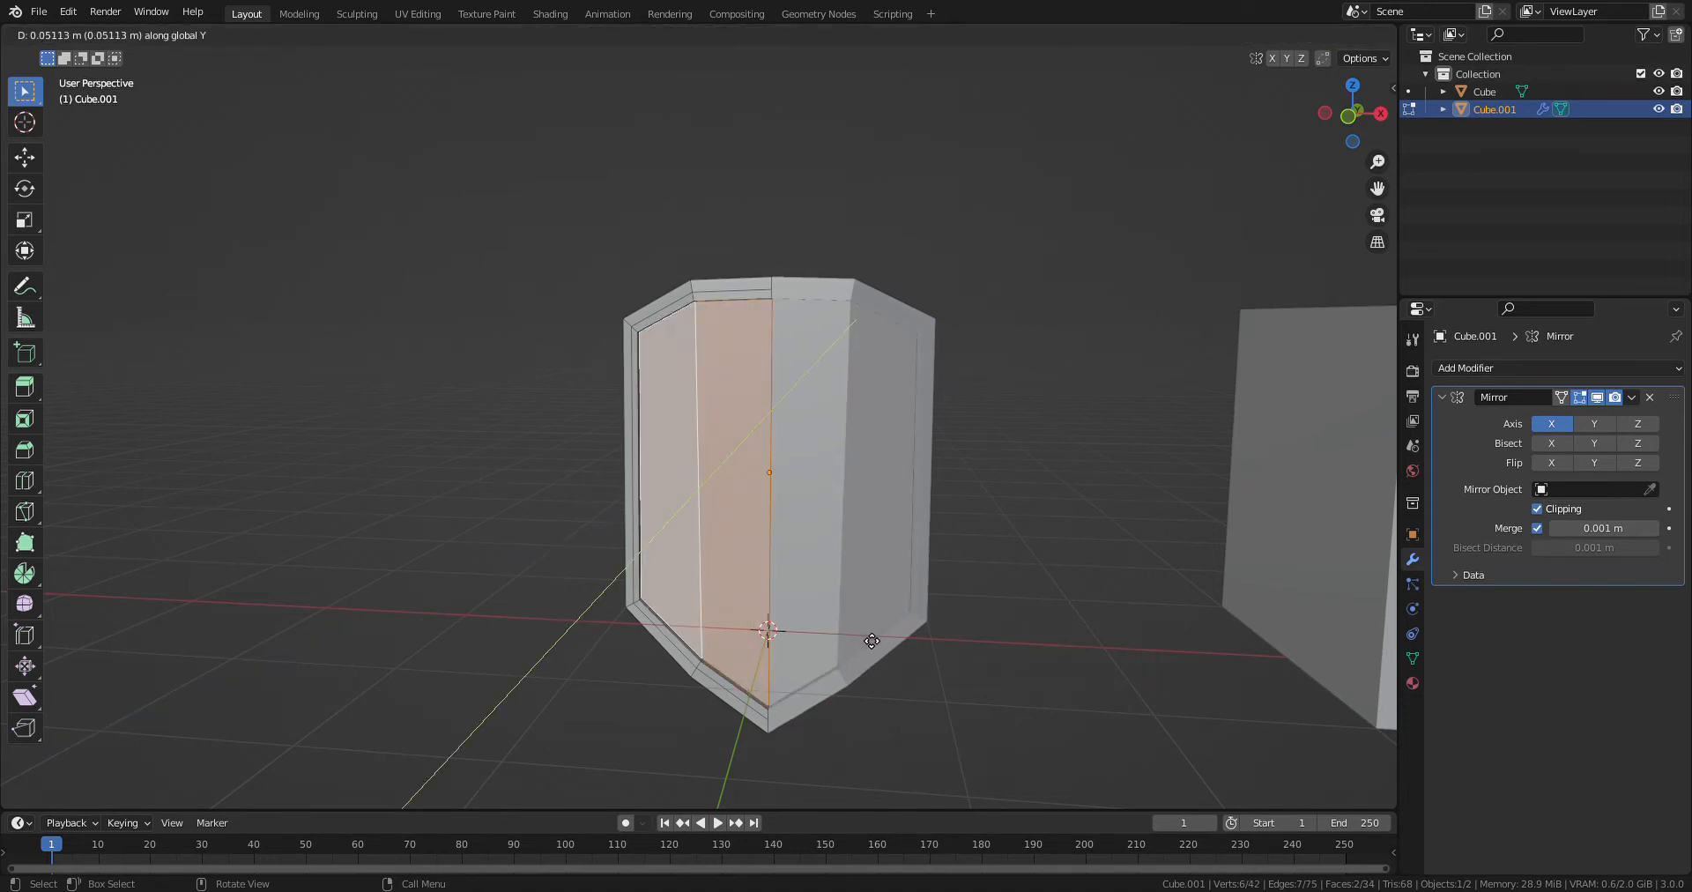
left_click(872, 640)
middle_click_drag(794, 674, 799, 540)
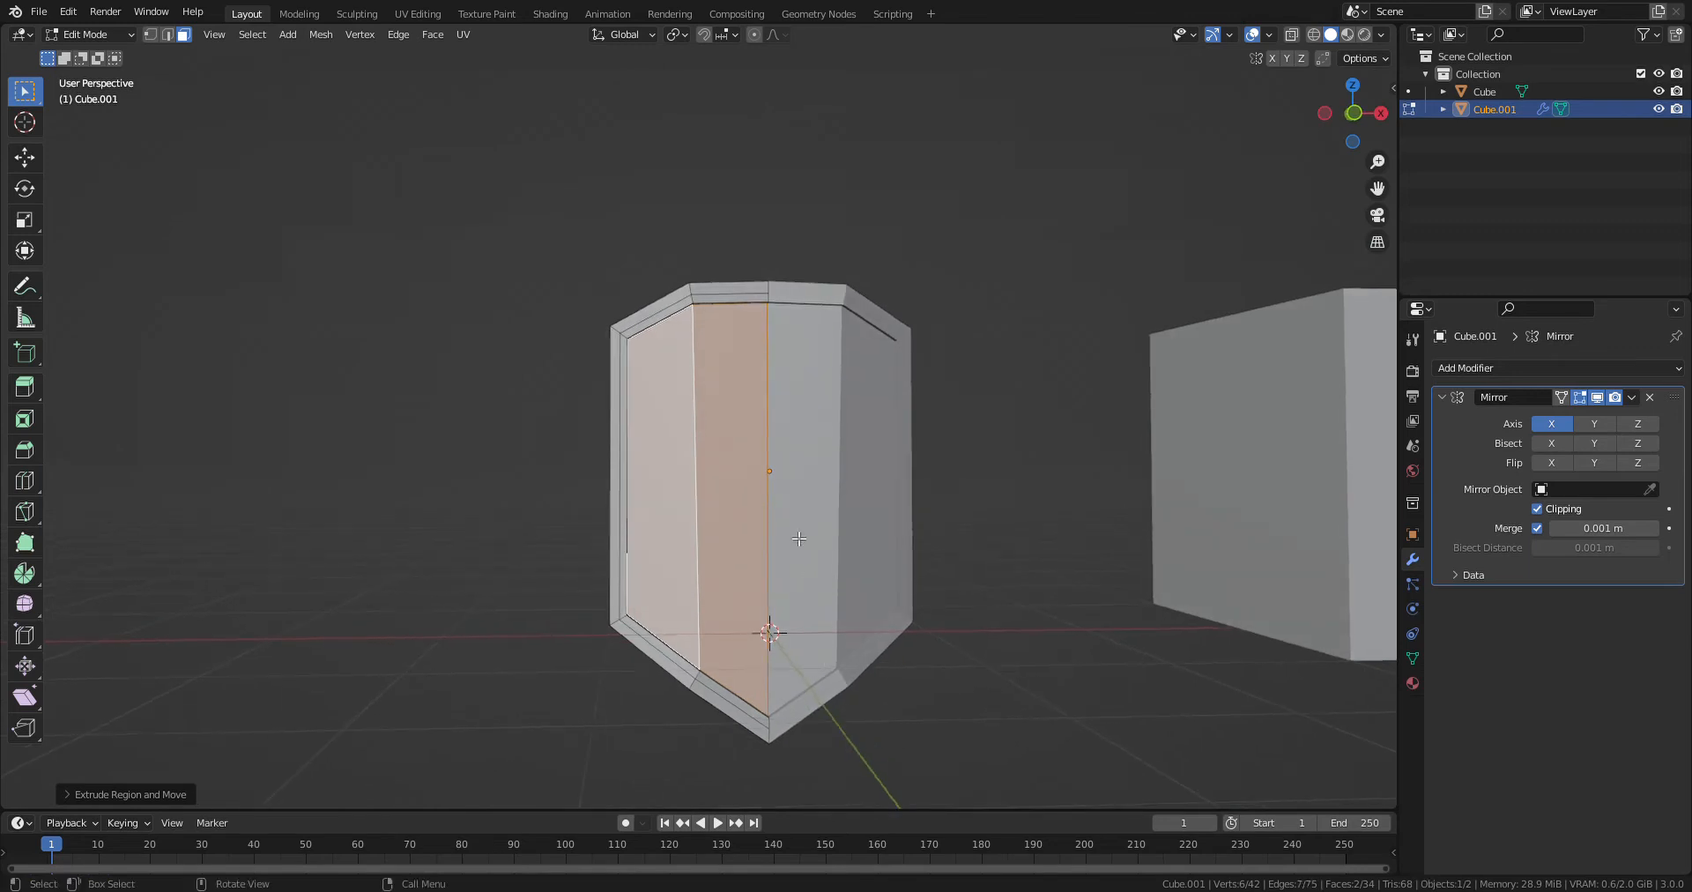
left_click(743, 304)
left_click(711, 289, "shift")
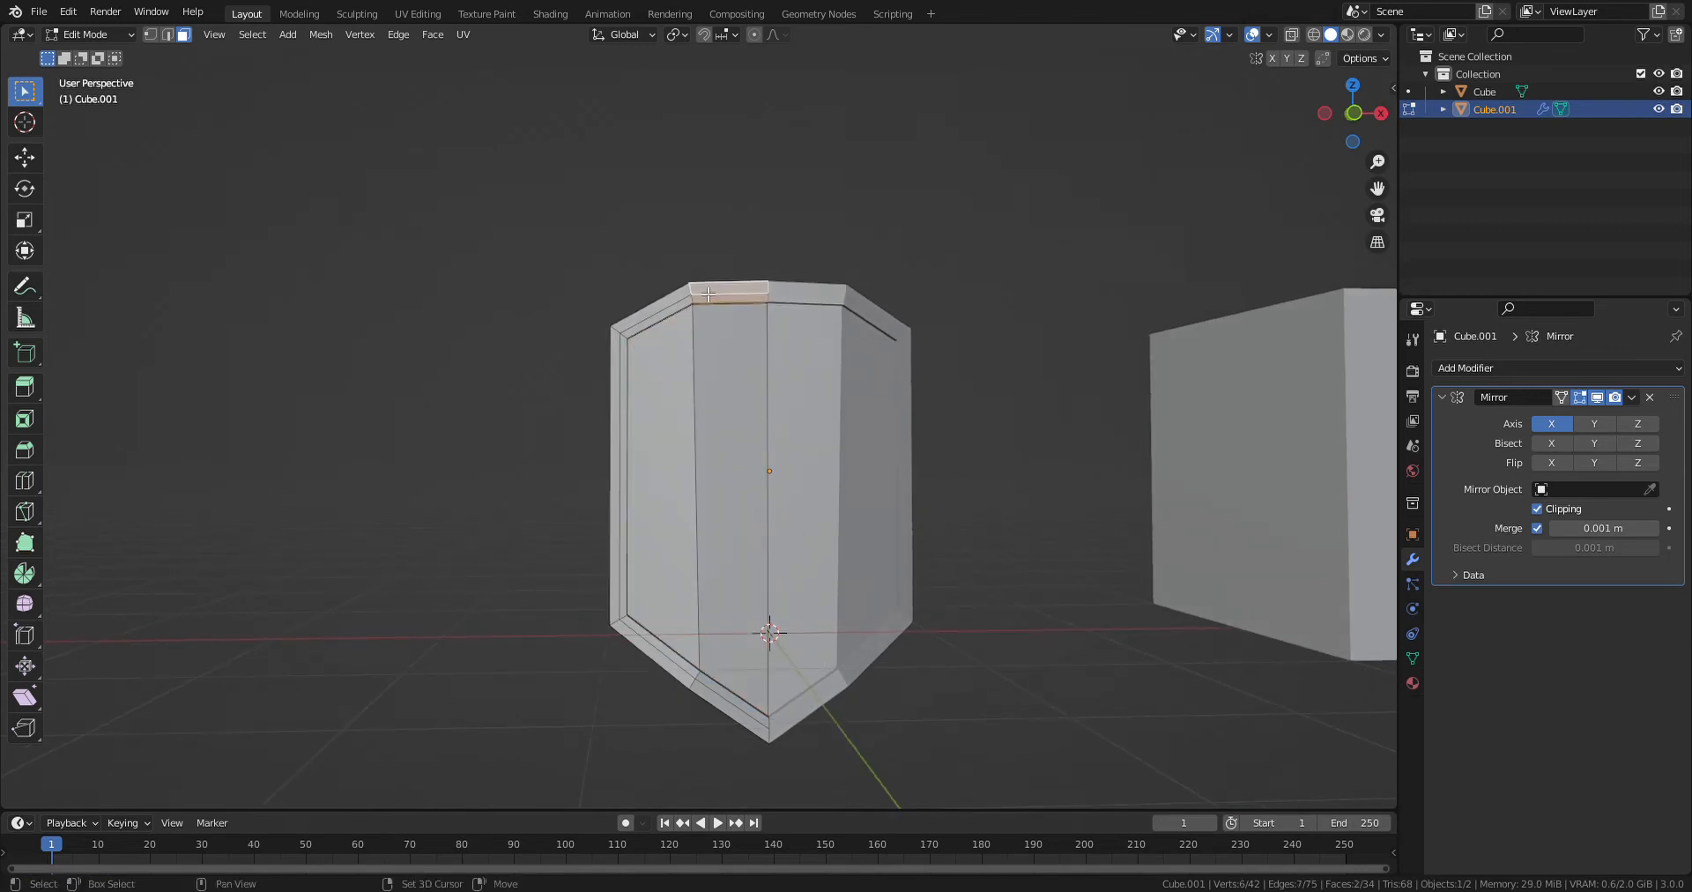
left_click(661, 304, "shift")
left_click(651, 323, "shift")
left_click(619, 352, "shift")
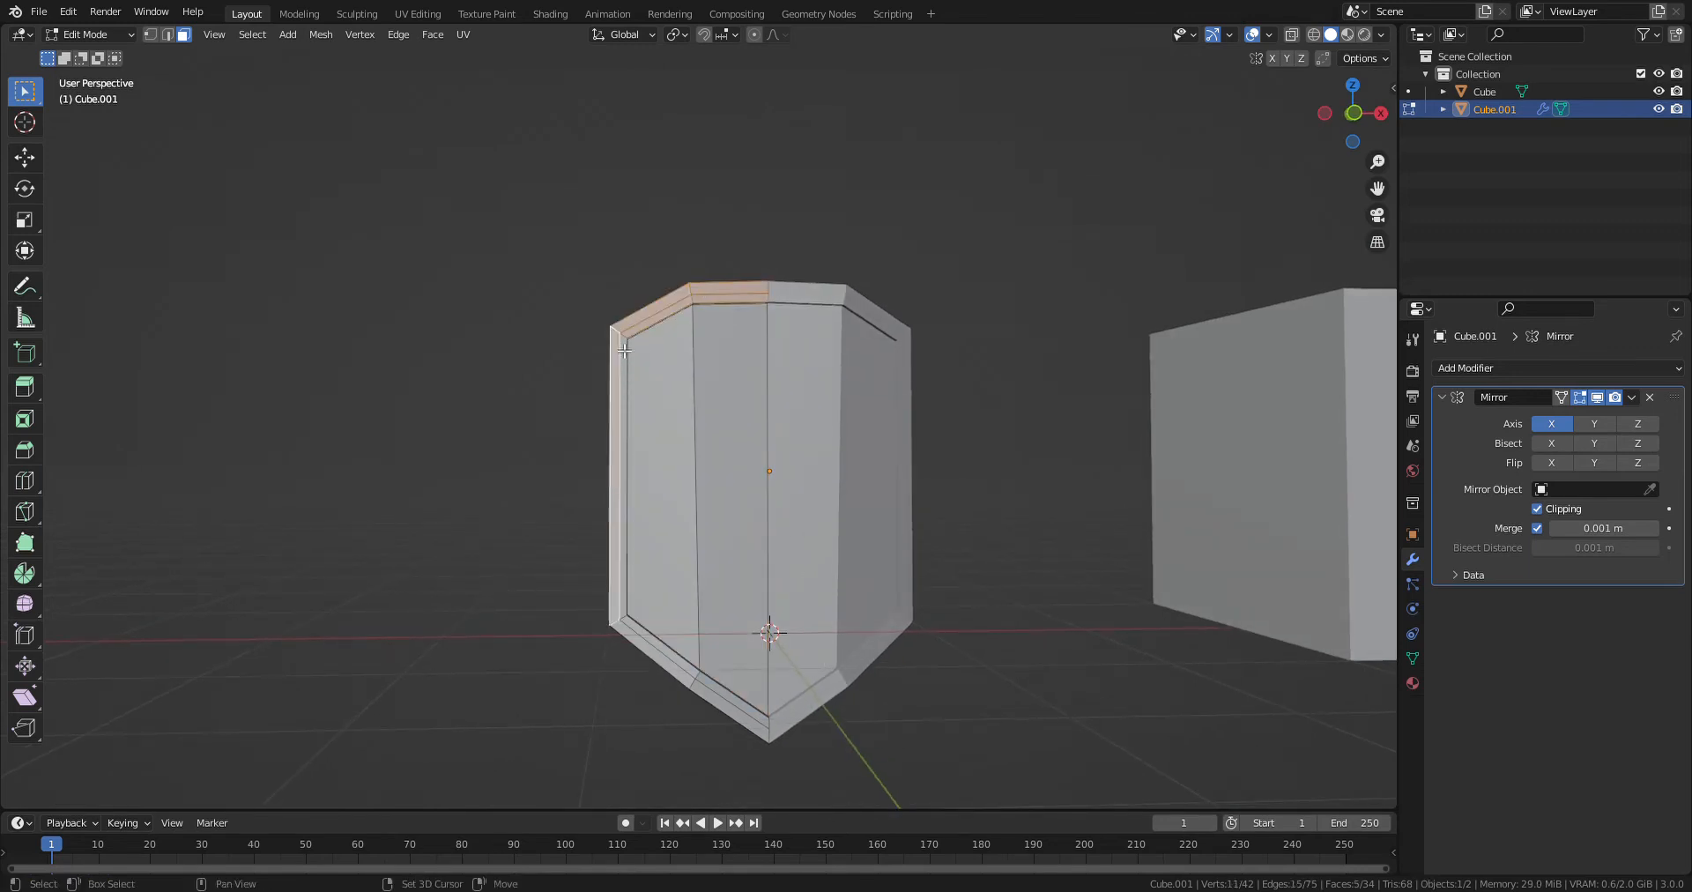
left_click(625, 355, "shift")
- Turn on X-ray and box-select all rim faces along the top, outer side and lower edge of the half
left_click(1291, 34)
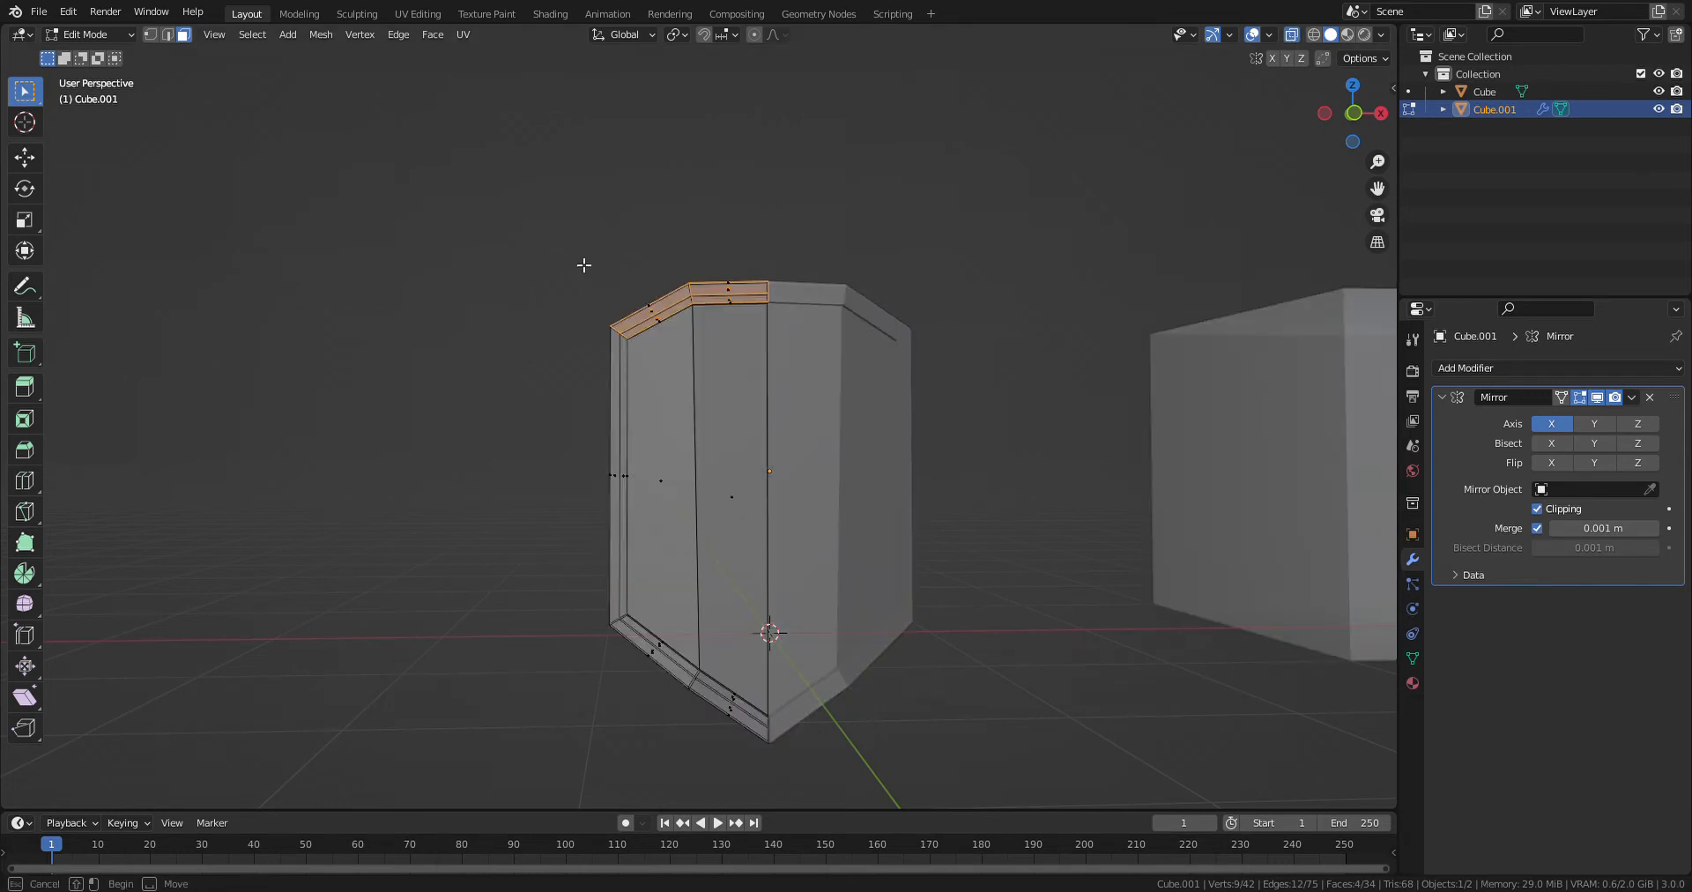
left_click_drag(568, 256, 772, 307)
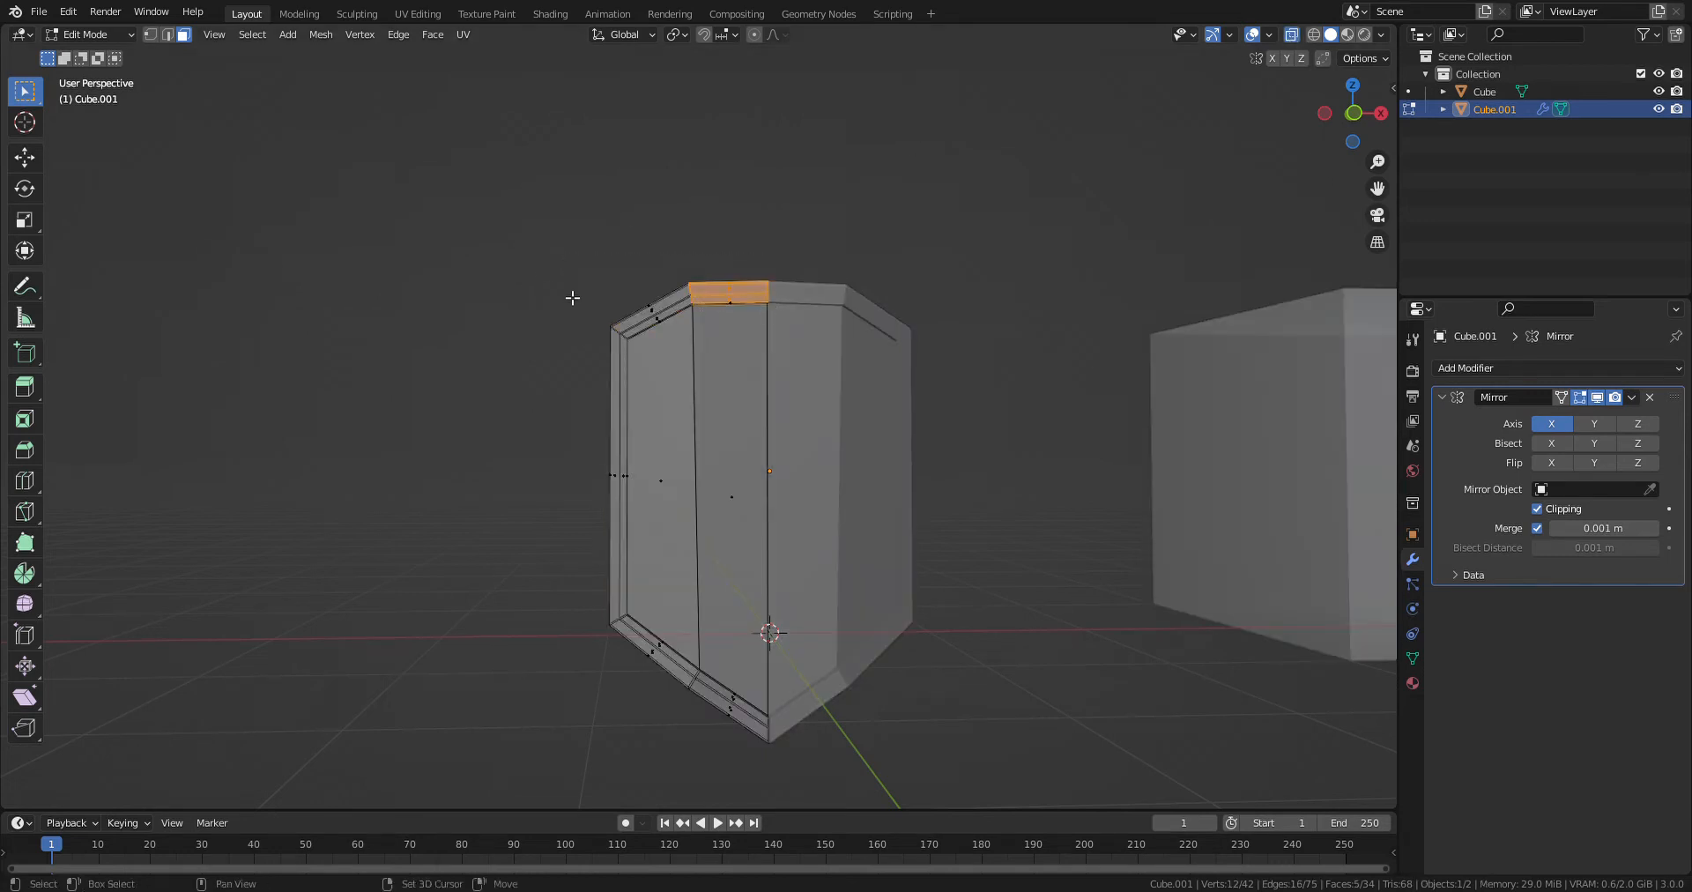
left_click(723, 288, "shift")
left_click_drag(607, 294, 672, 339)
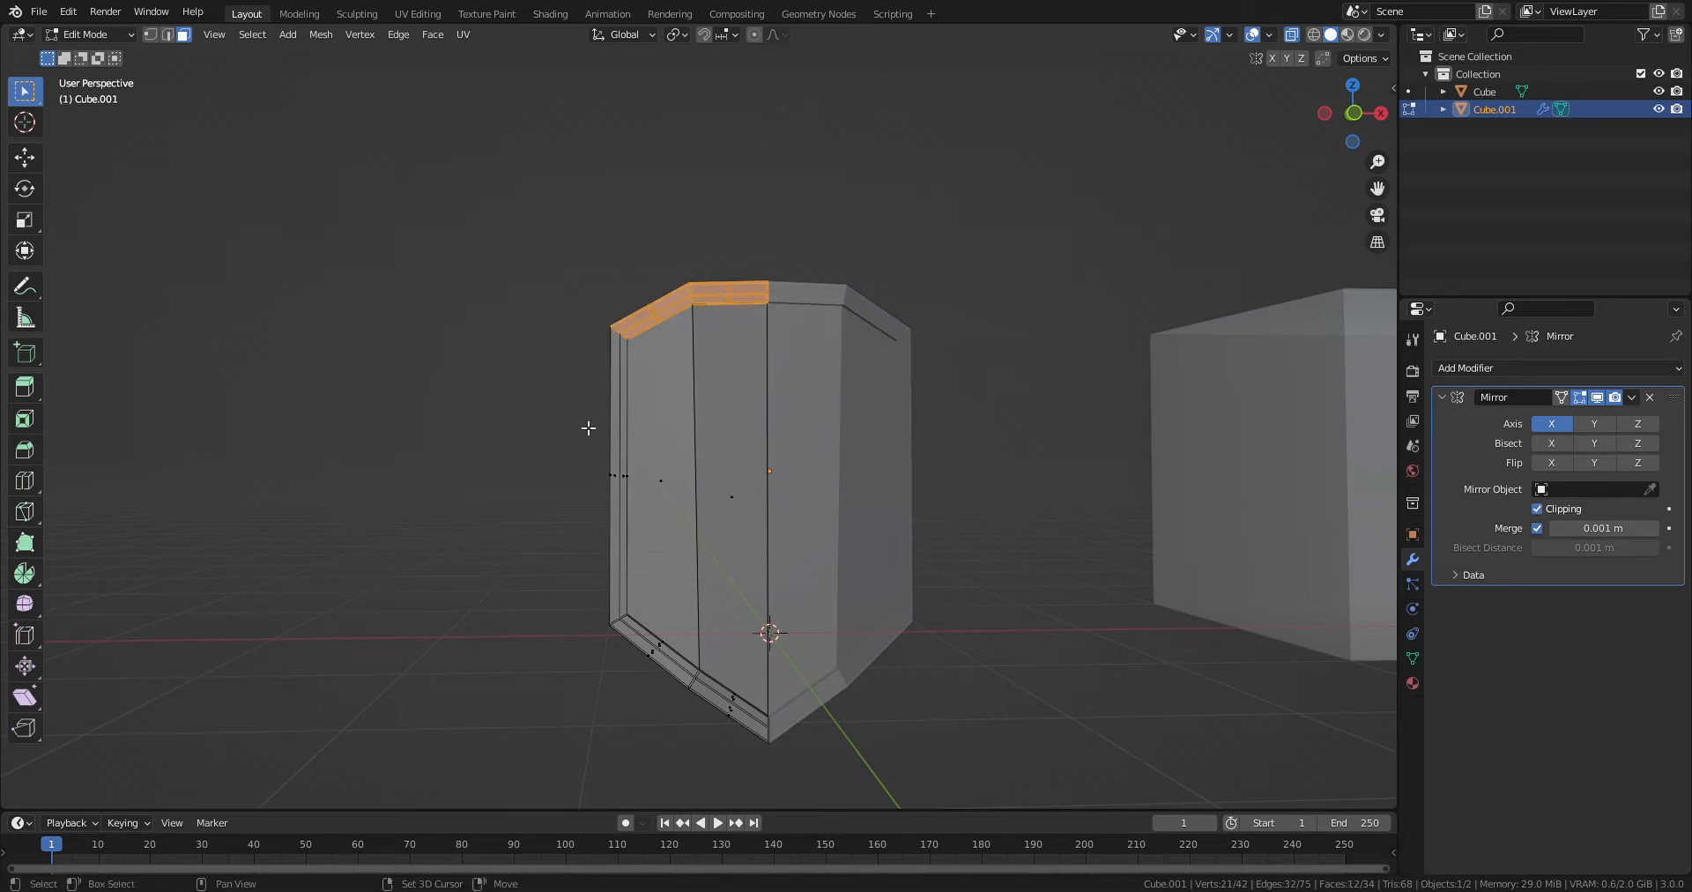
left_click_drag(588, 429, 629, 533, "shift")
left_click_drag(624, 618, 743, 768, "shift")
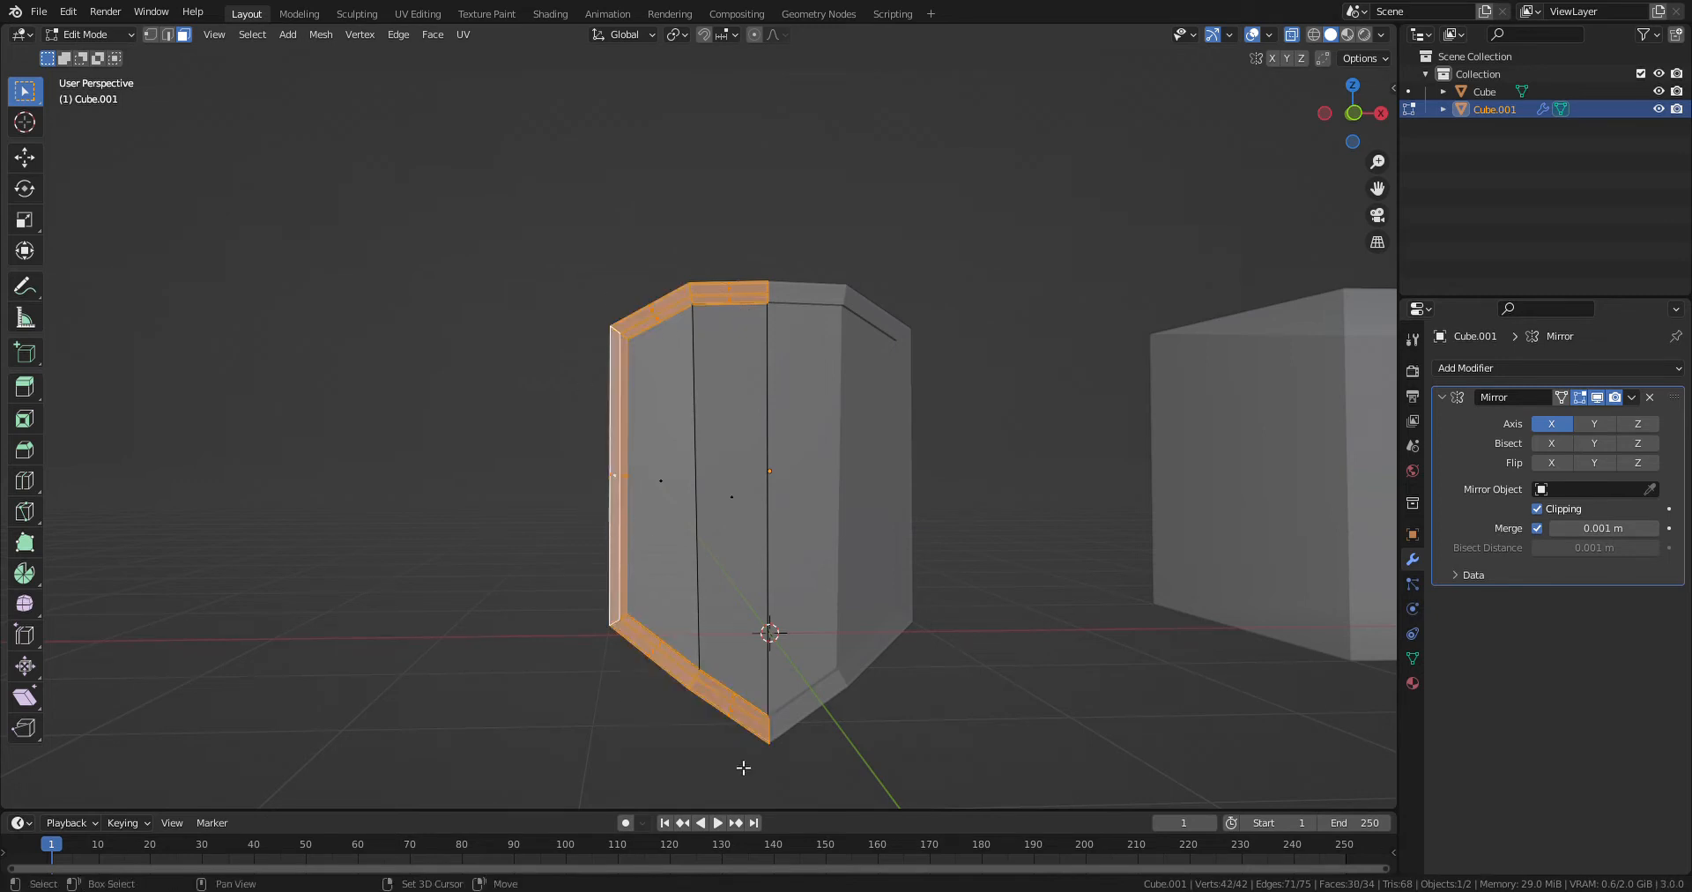
- Separate the selected rim faces into their own object and return to Object Mode
key("p")
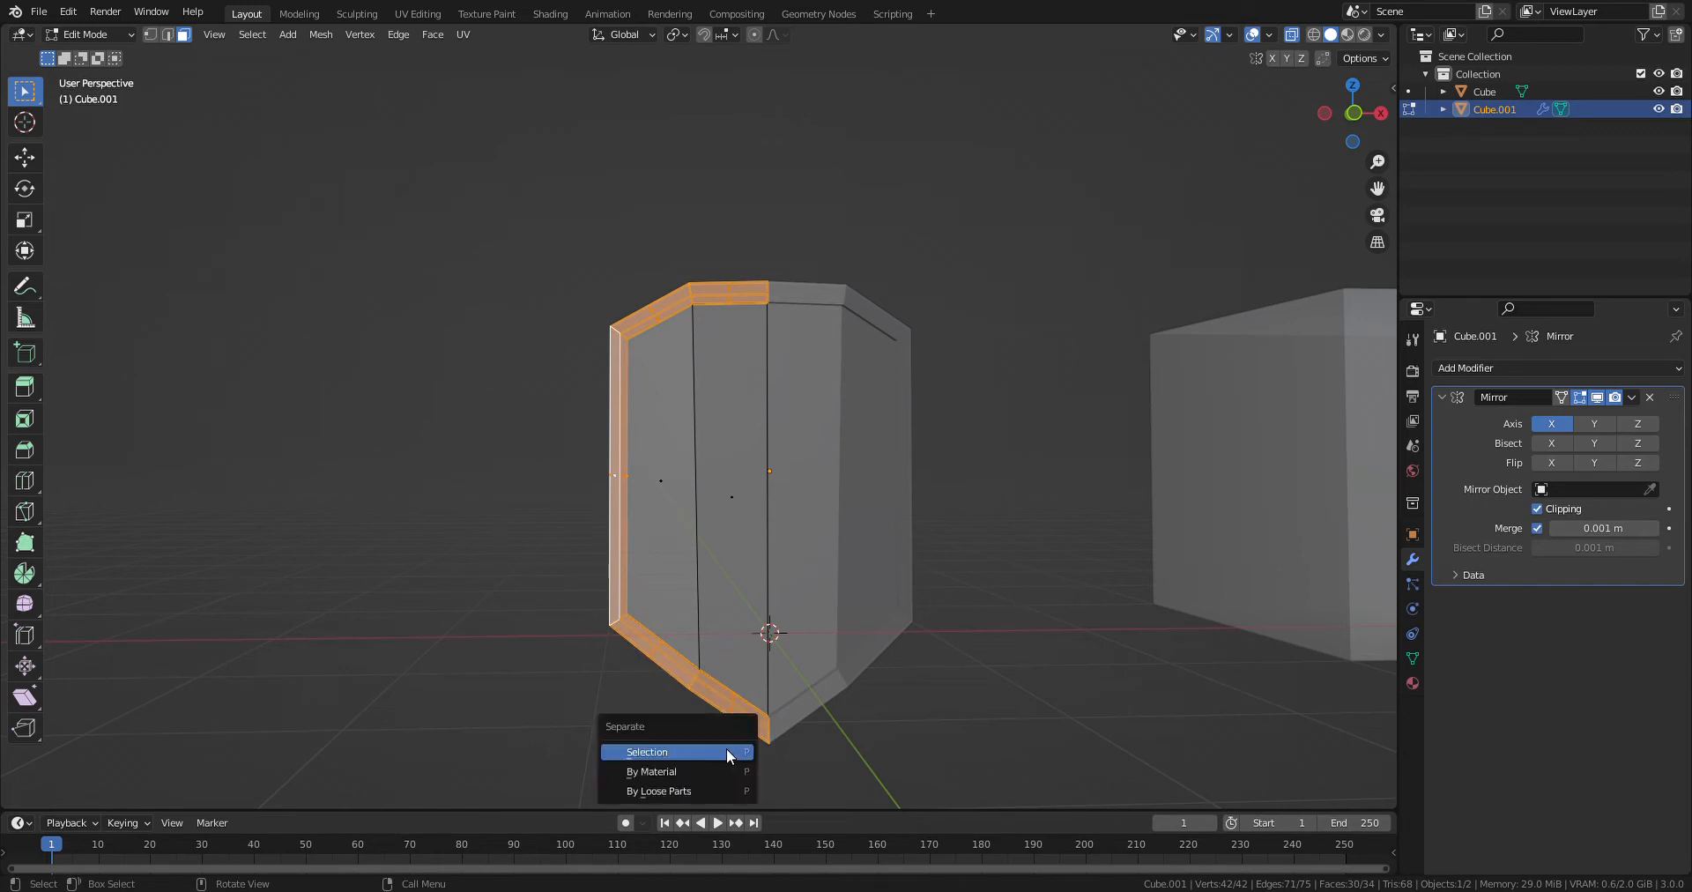
left_click(729, 752)
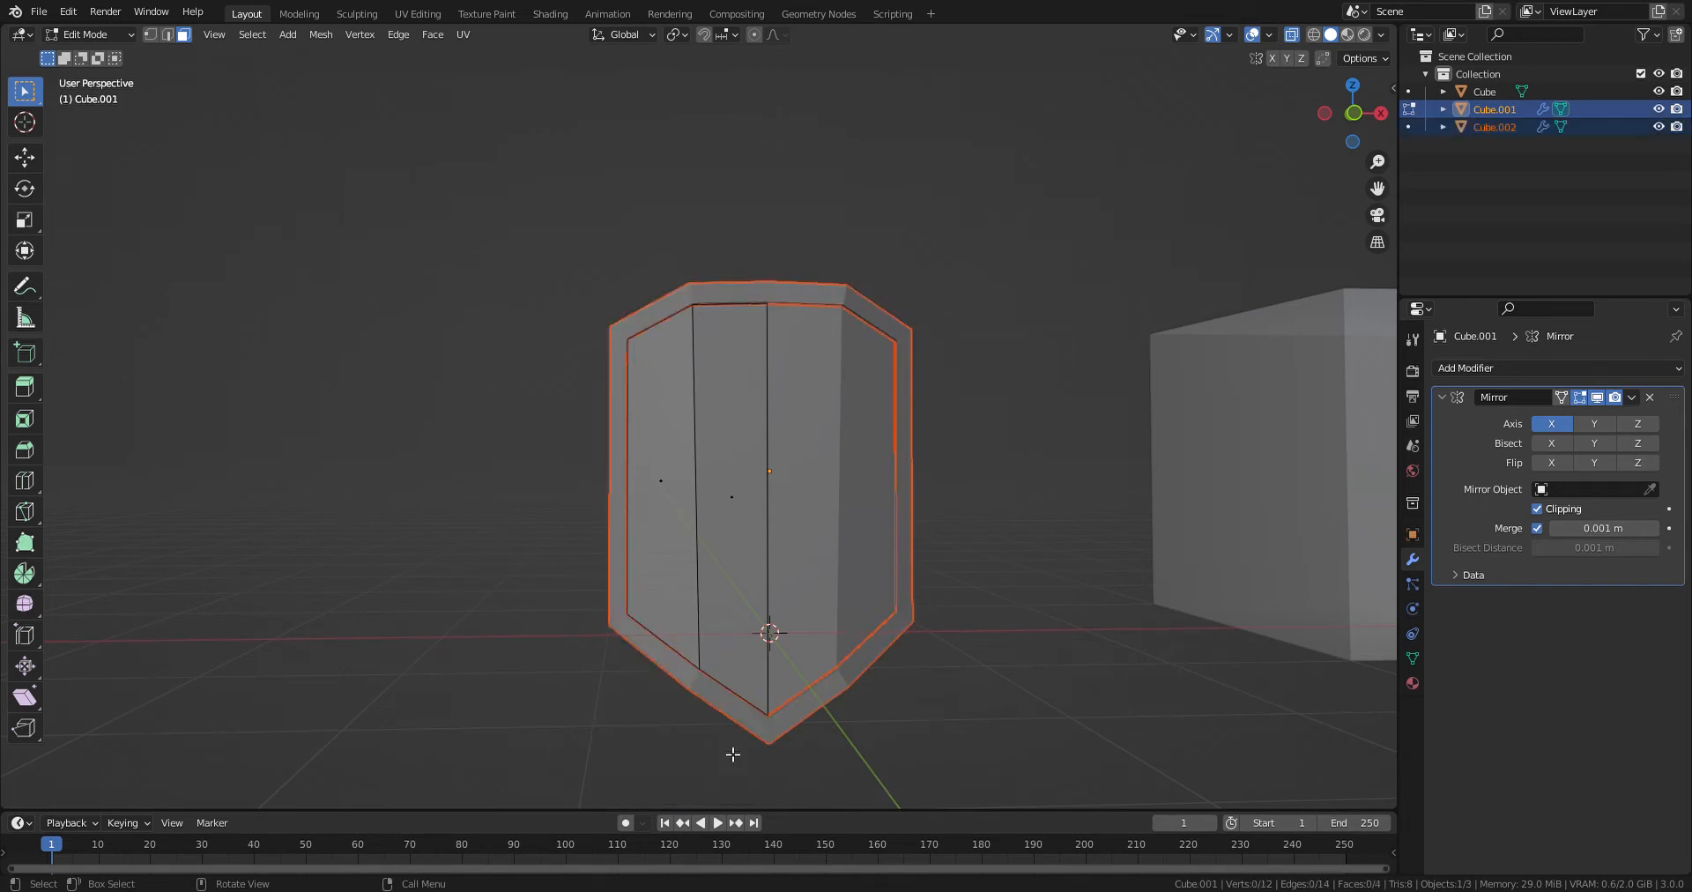
key("Tab")
- Select the inner panel and the rim alternately to check that they are separate objects
left_click(822, 437)
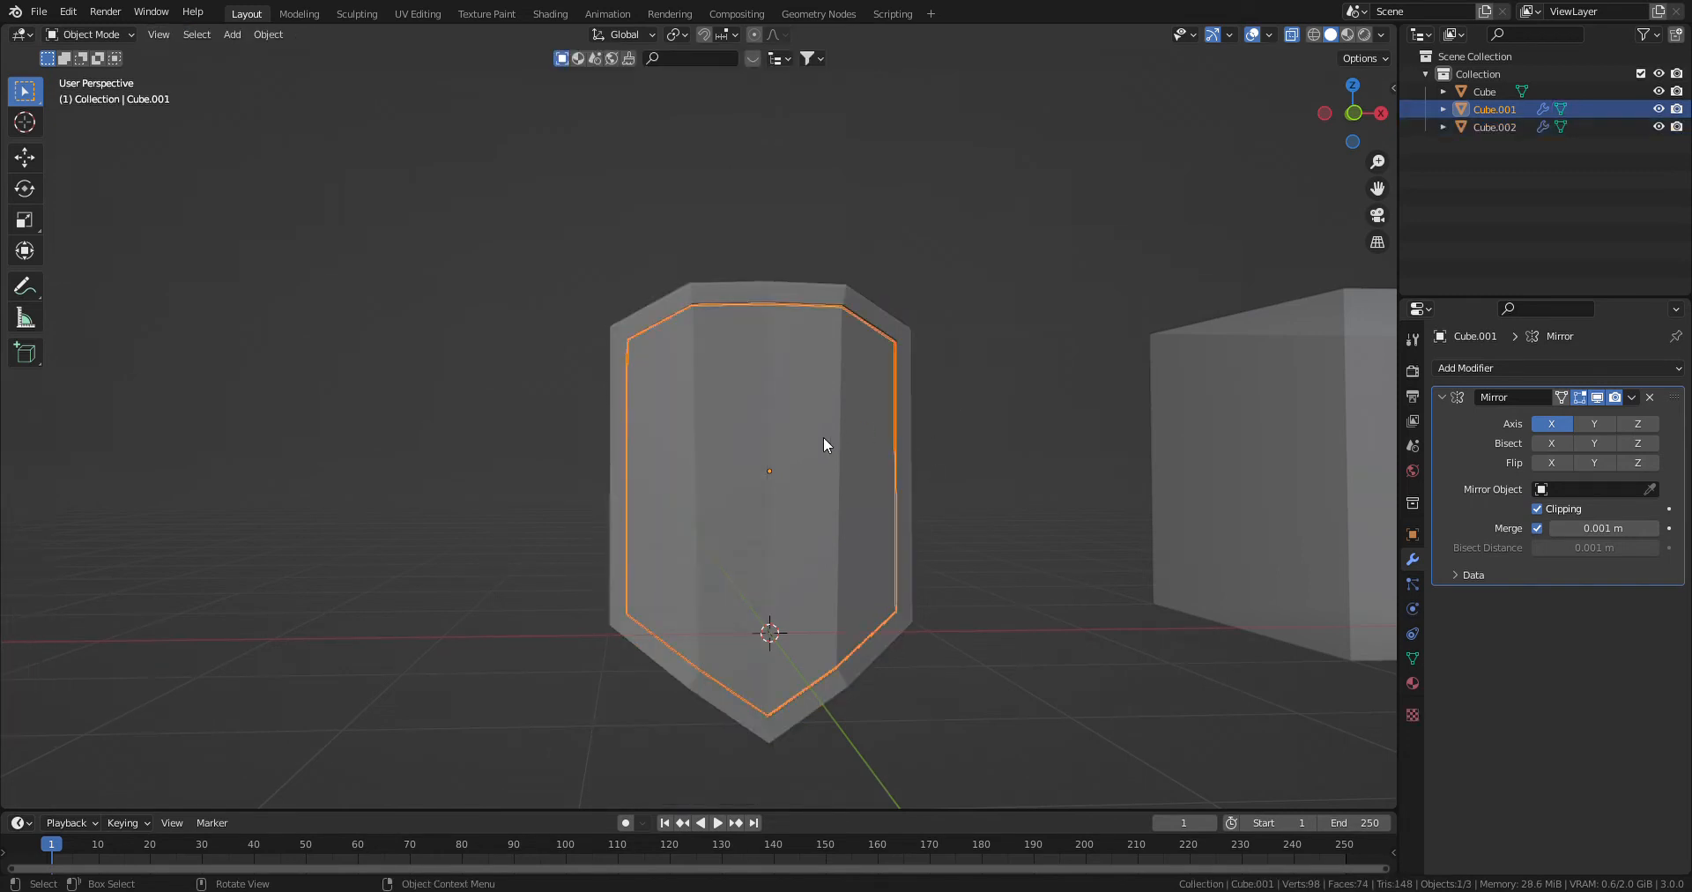
left_click(809, 285)
left_click(817, 403)
left_click(837, 302)
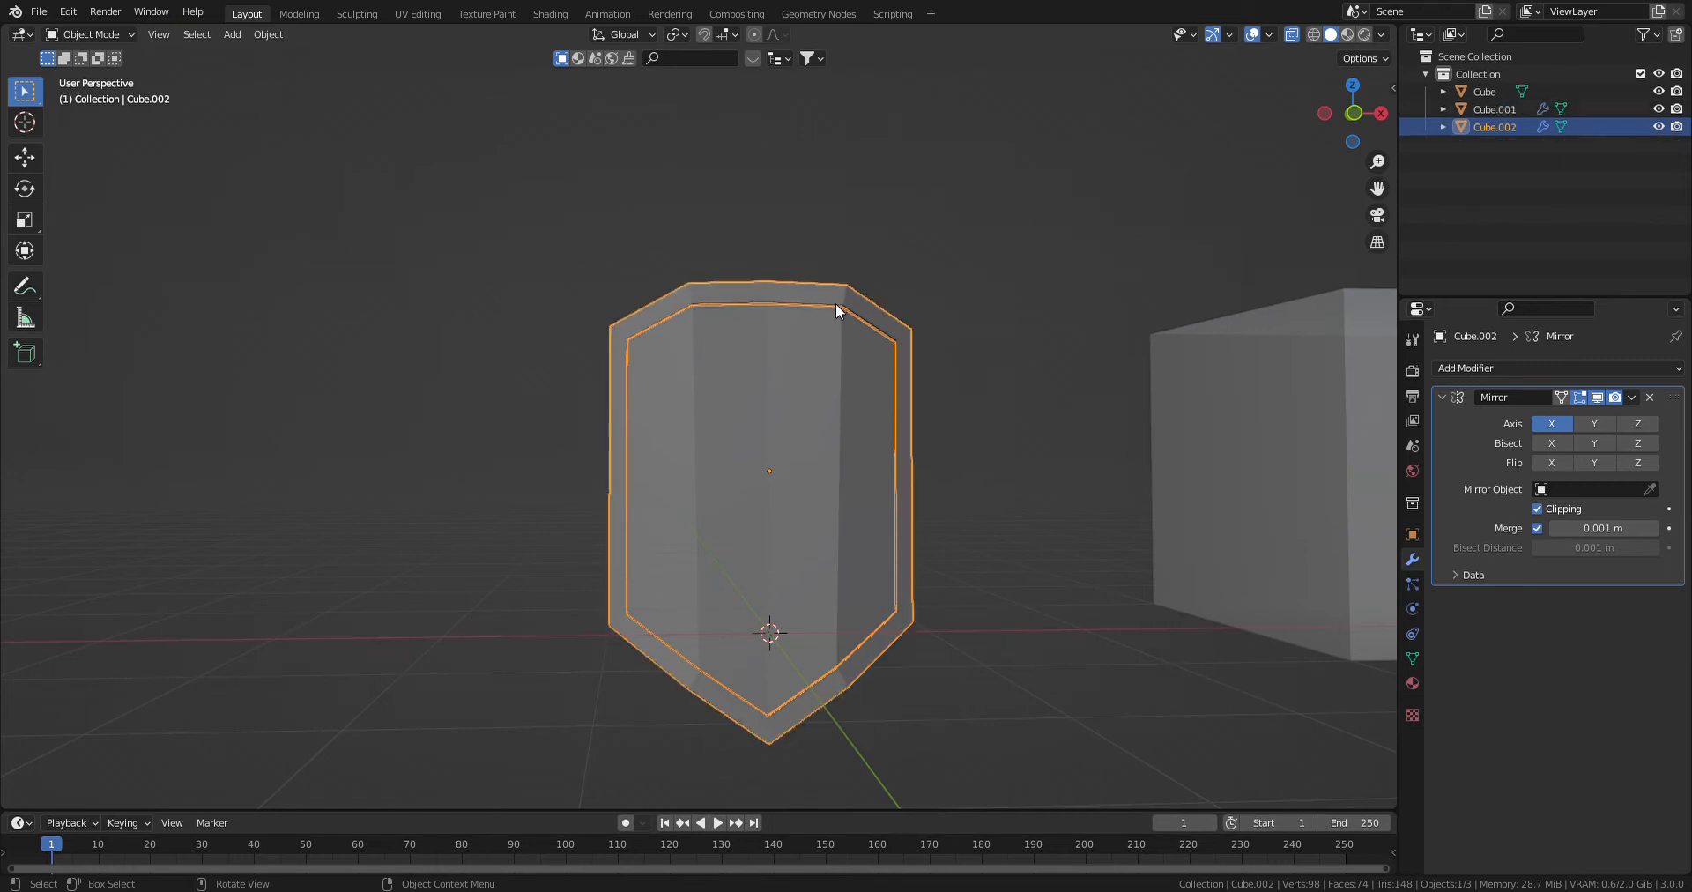
key("g")
key("Escape")
left_click(787, 429)
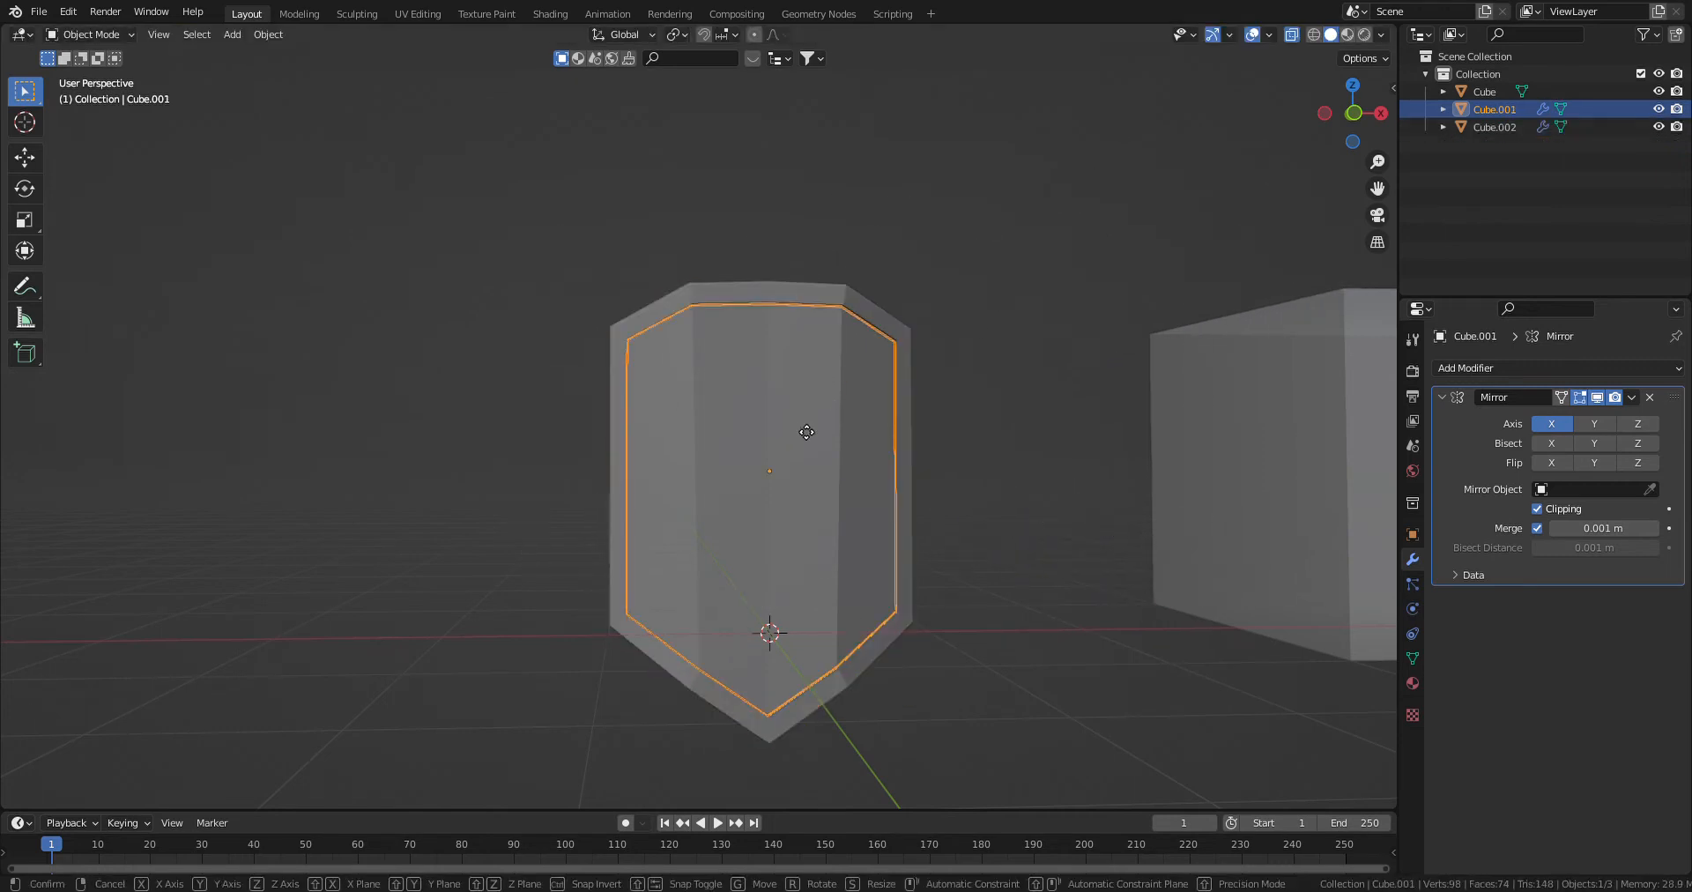
left_click(767, 294)
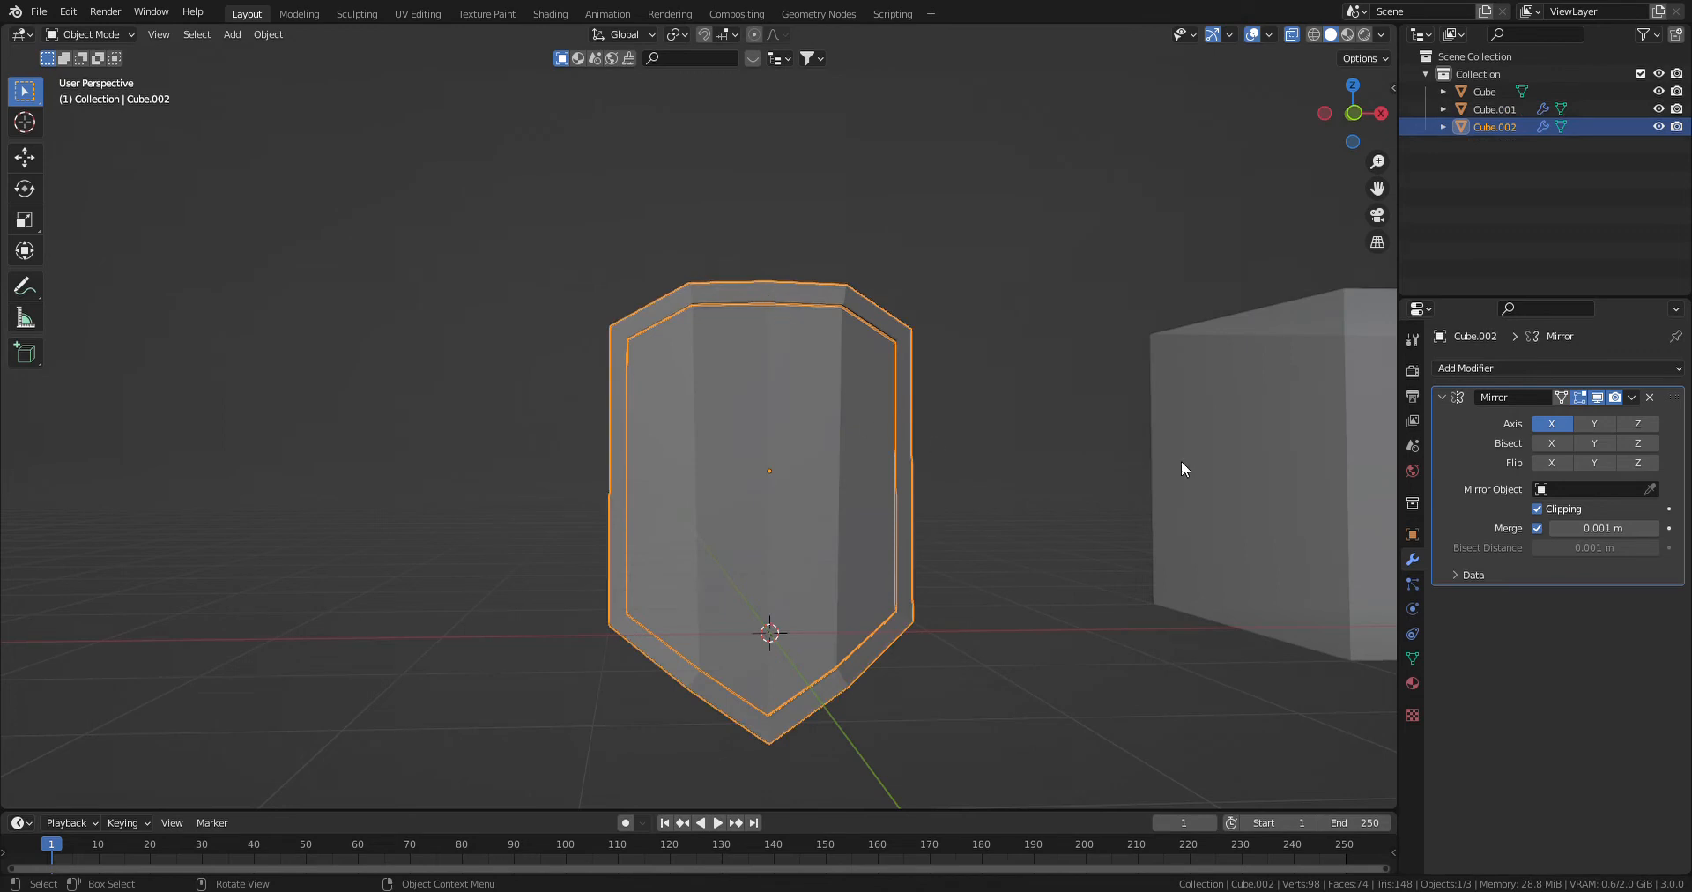
- Select the spare cube beside the shield and hide it
key("a")
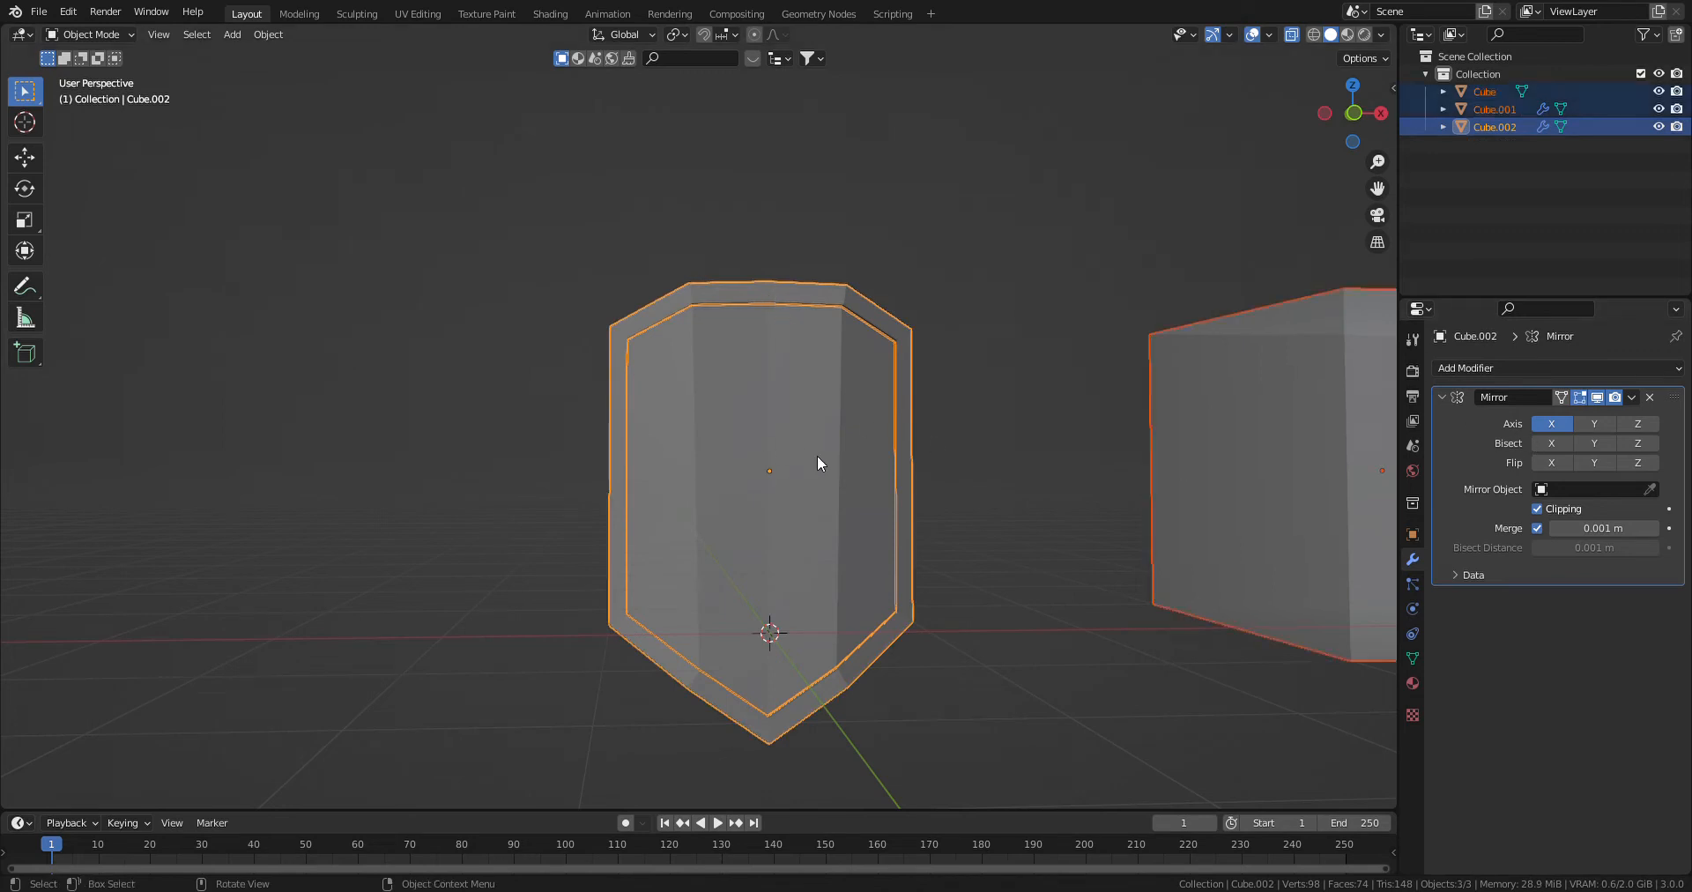
left_click(1258, 400)
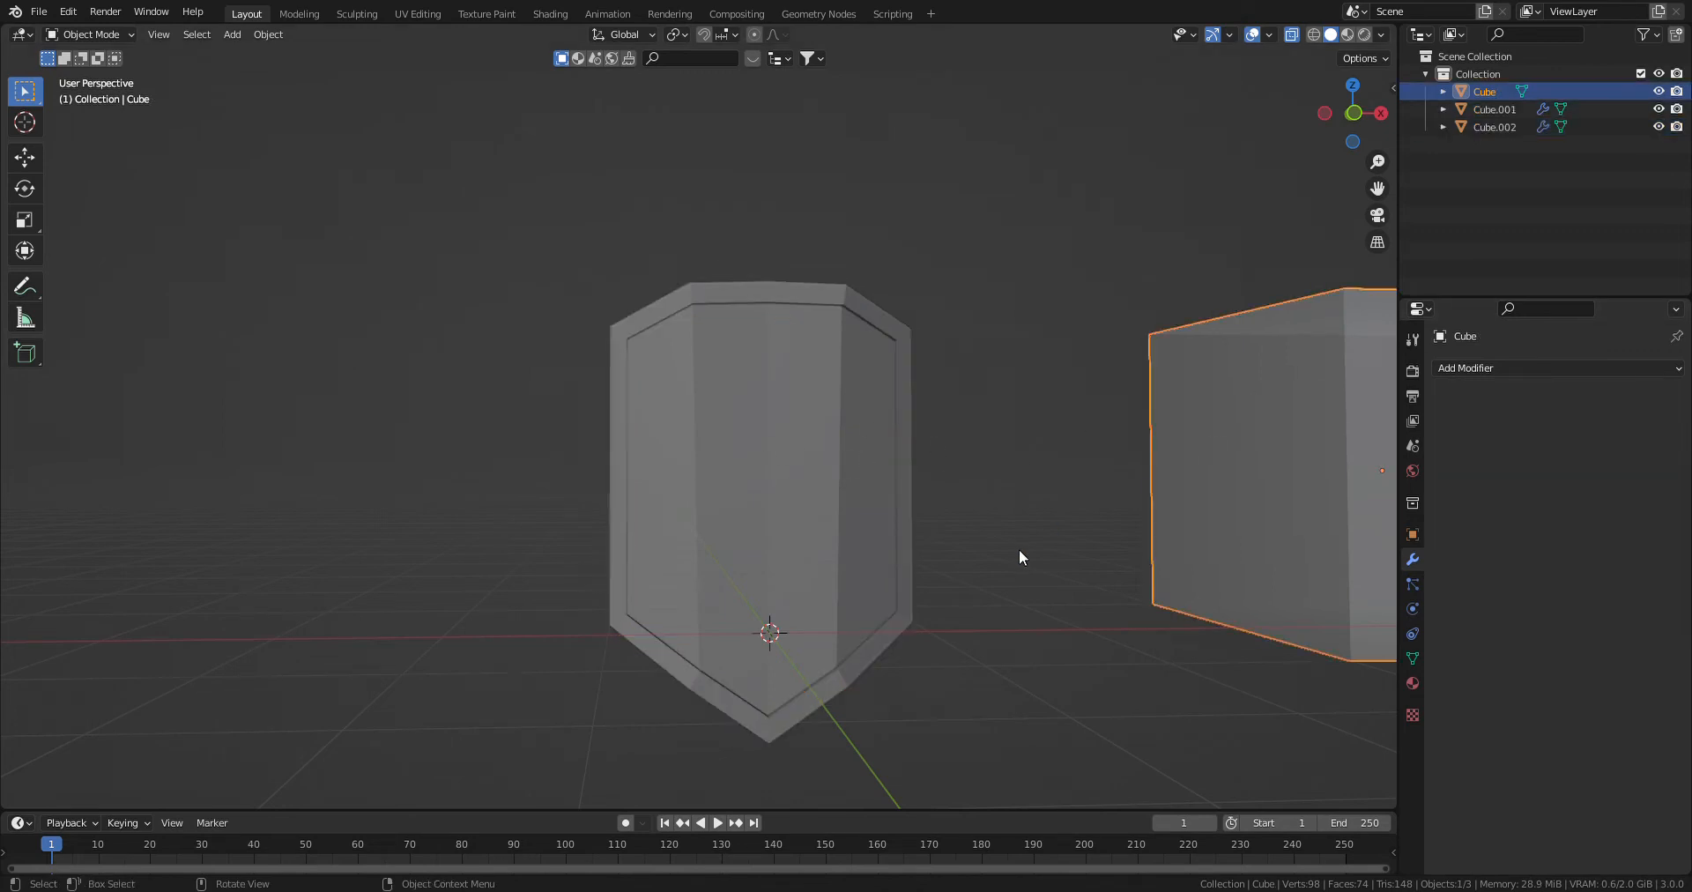
scroll(1019, 556, "down", 2)
key("ctrl+h")
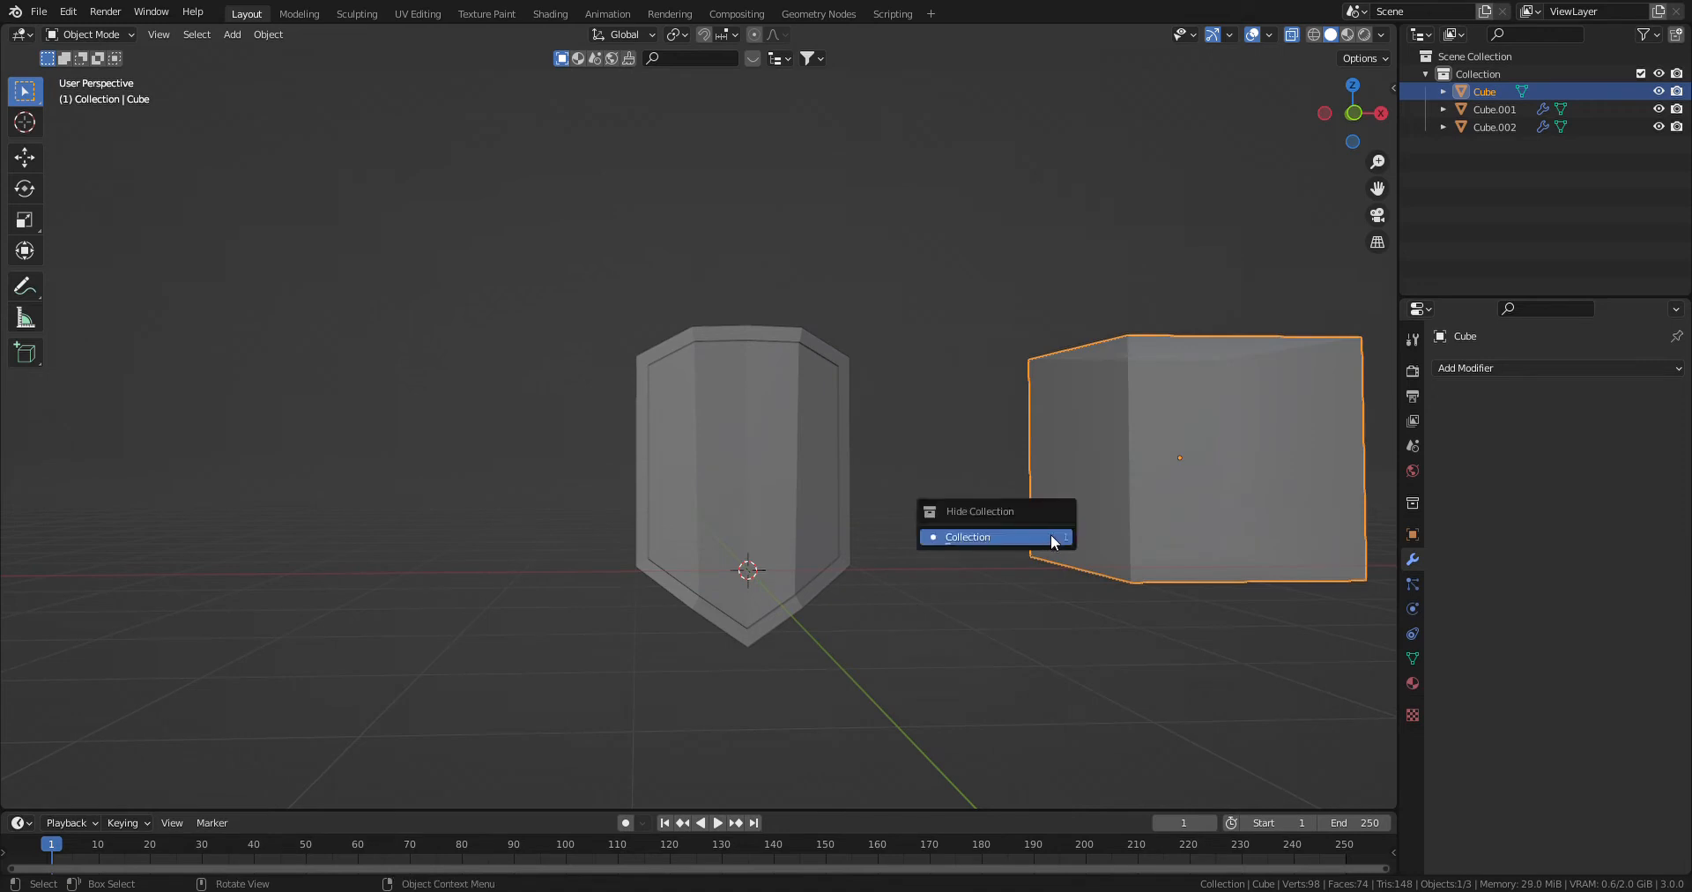
right_click(998, 624)
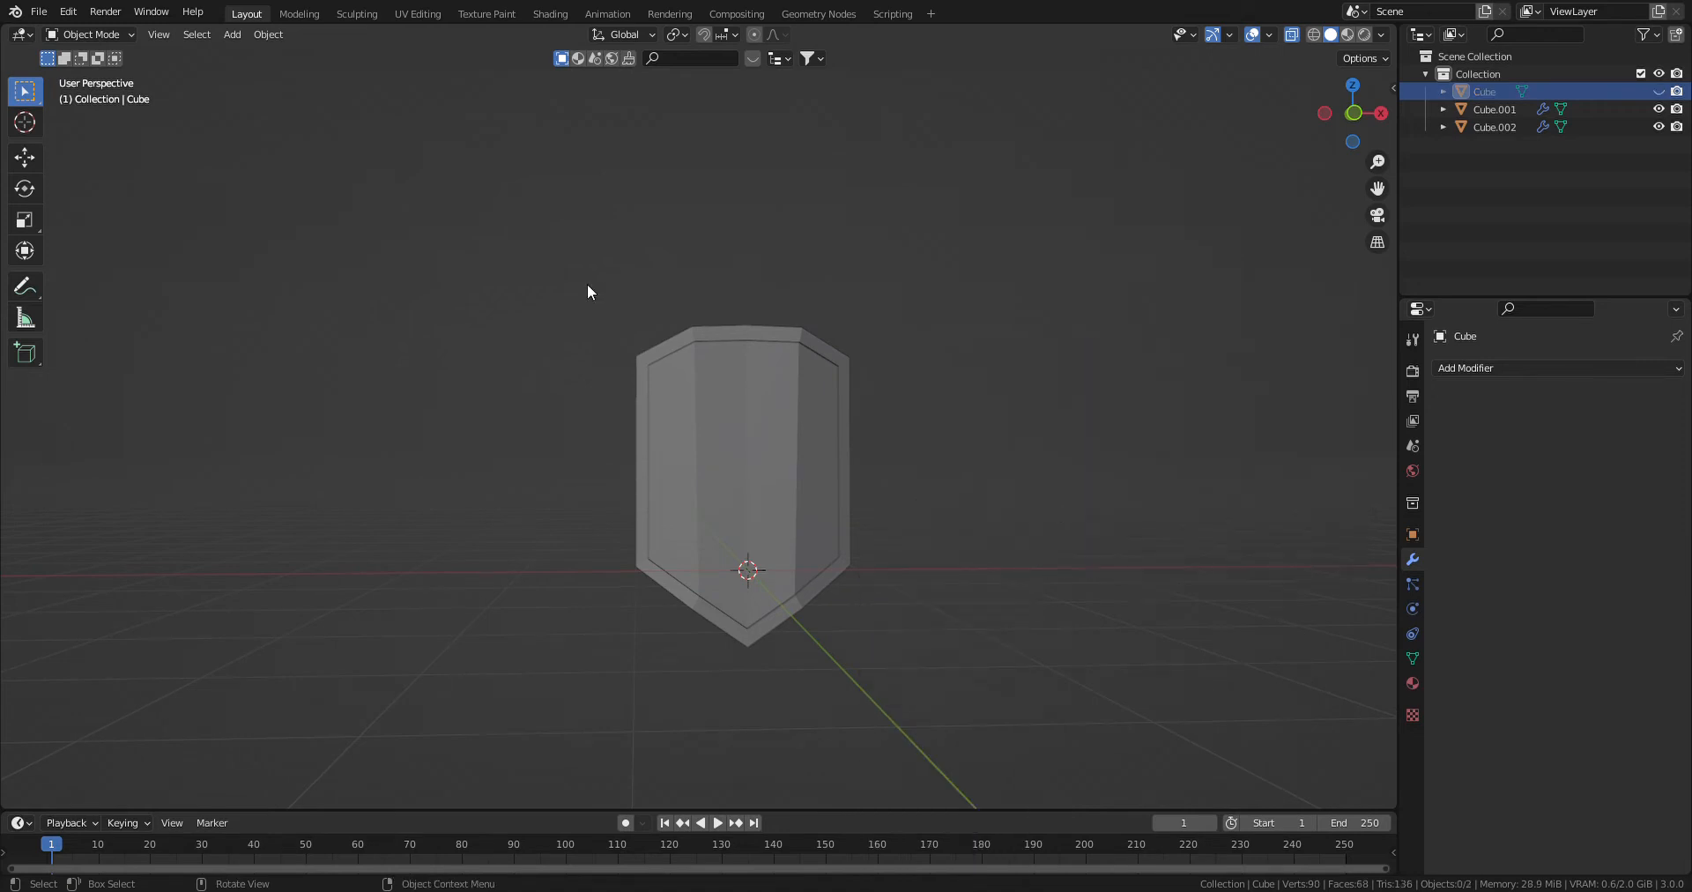
- Try to add a Subdivision Surface modifier to the rim and inner panel together
scroll(588, 290, "up", 2)
left_click_drag(537, 208, 1043, 754)
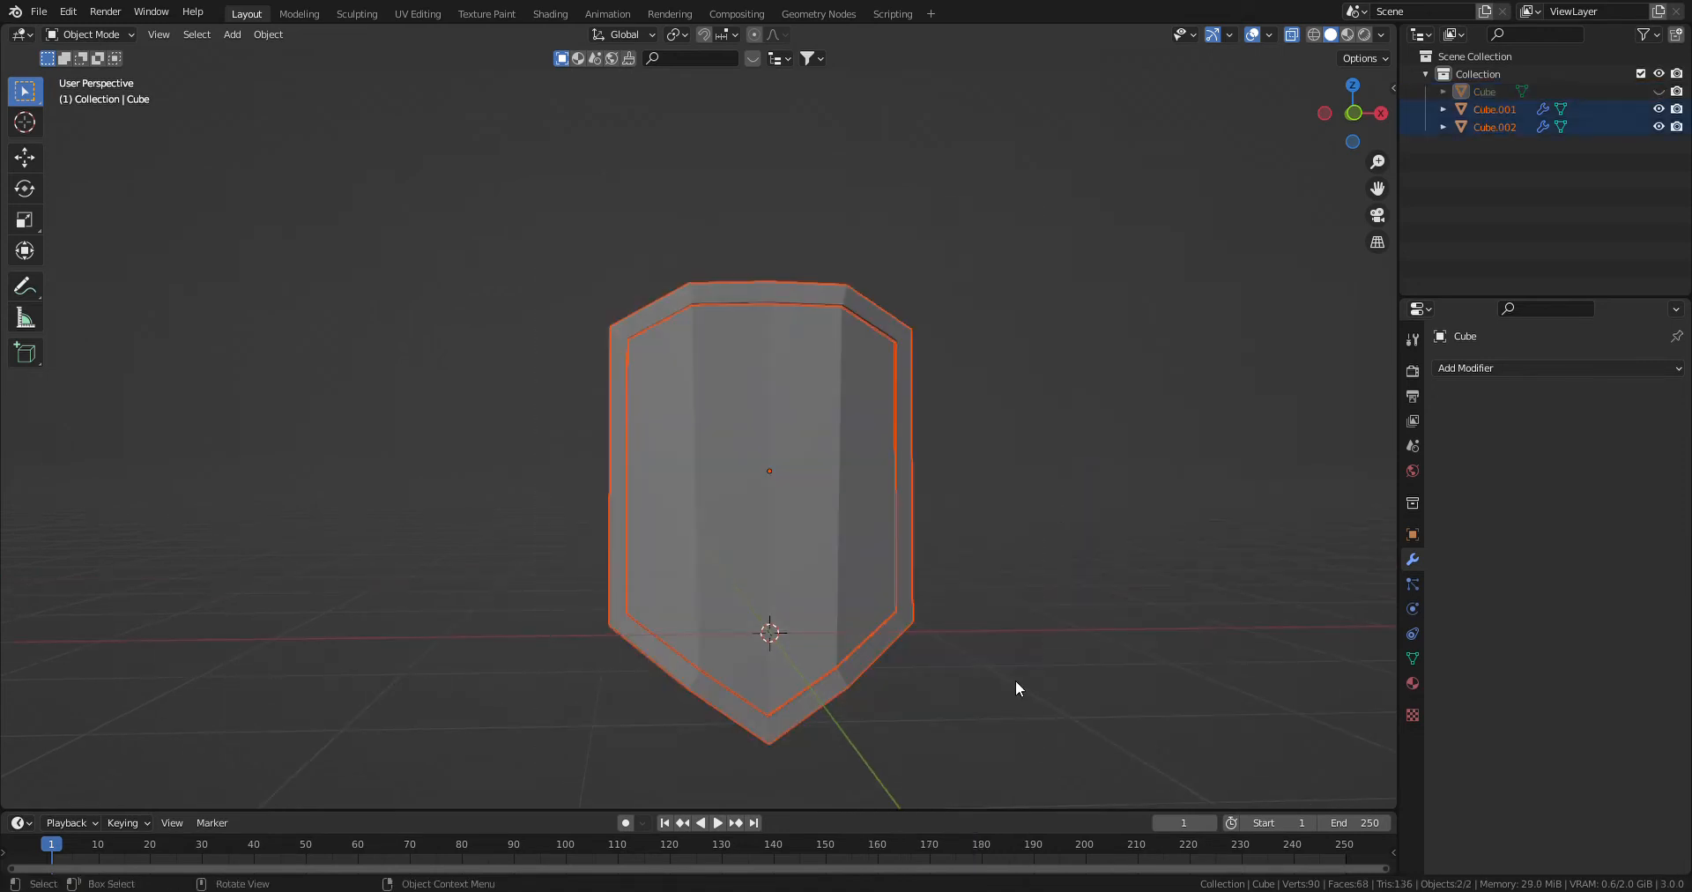
left_click(1478, 369)
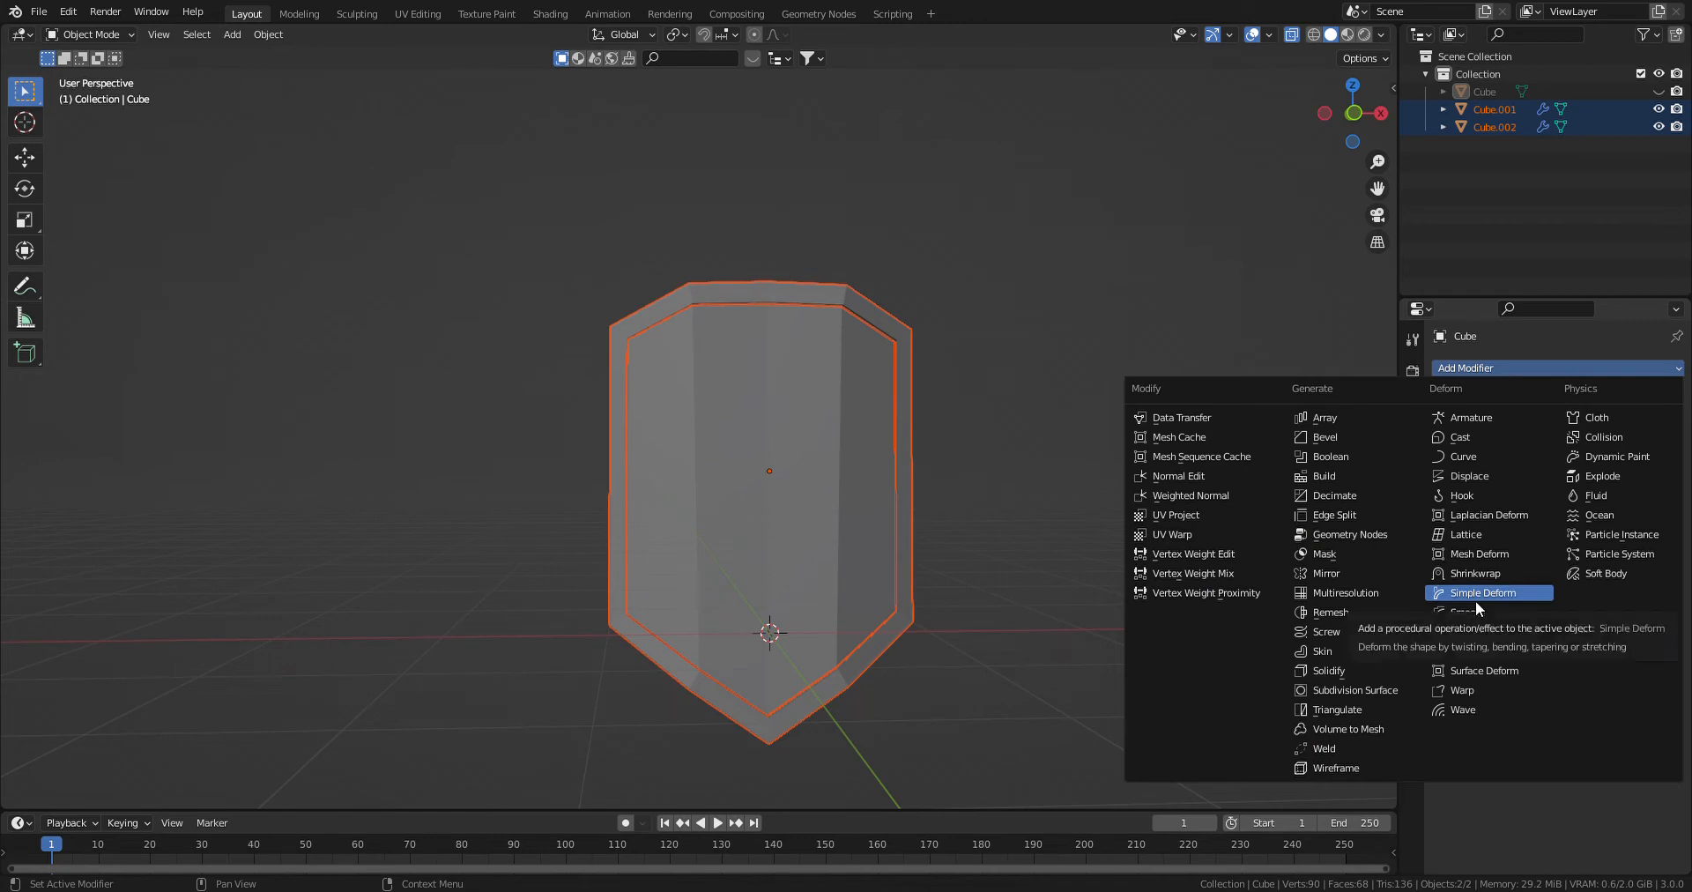
left_click(1396, 690)
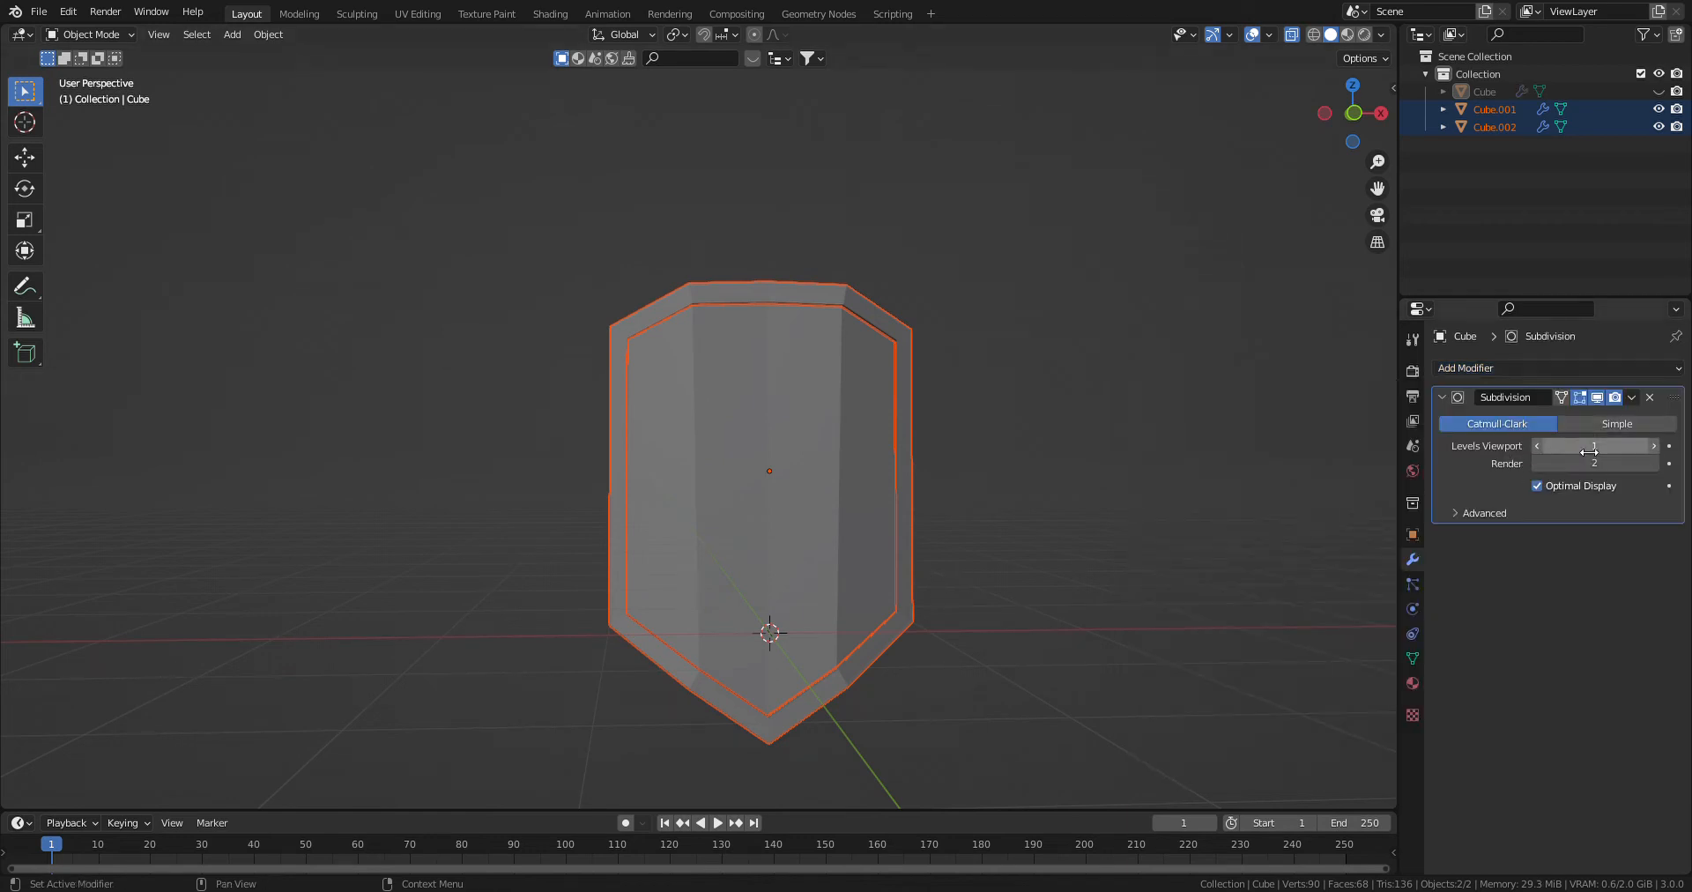
left_click_drag(1588, 451, 1589, 451)
- Add a Subdivision Surface modifier to the shield's inner panel with a viewport level of 2
left_click(752, 453)
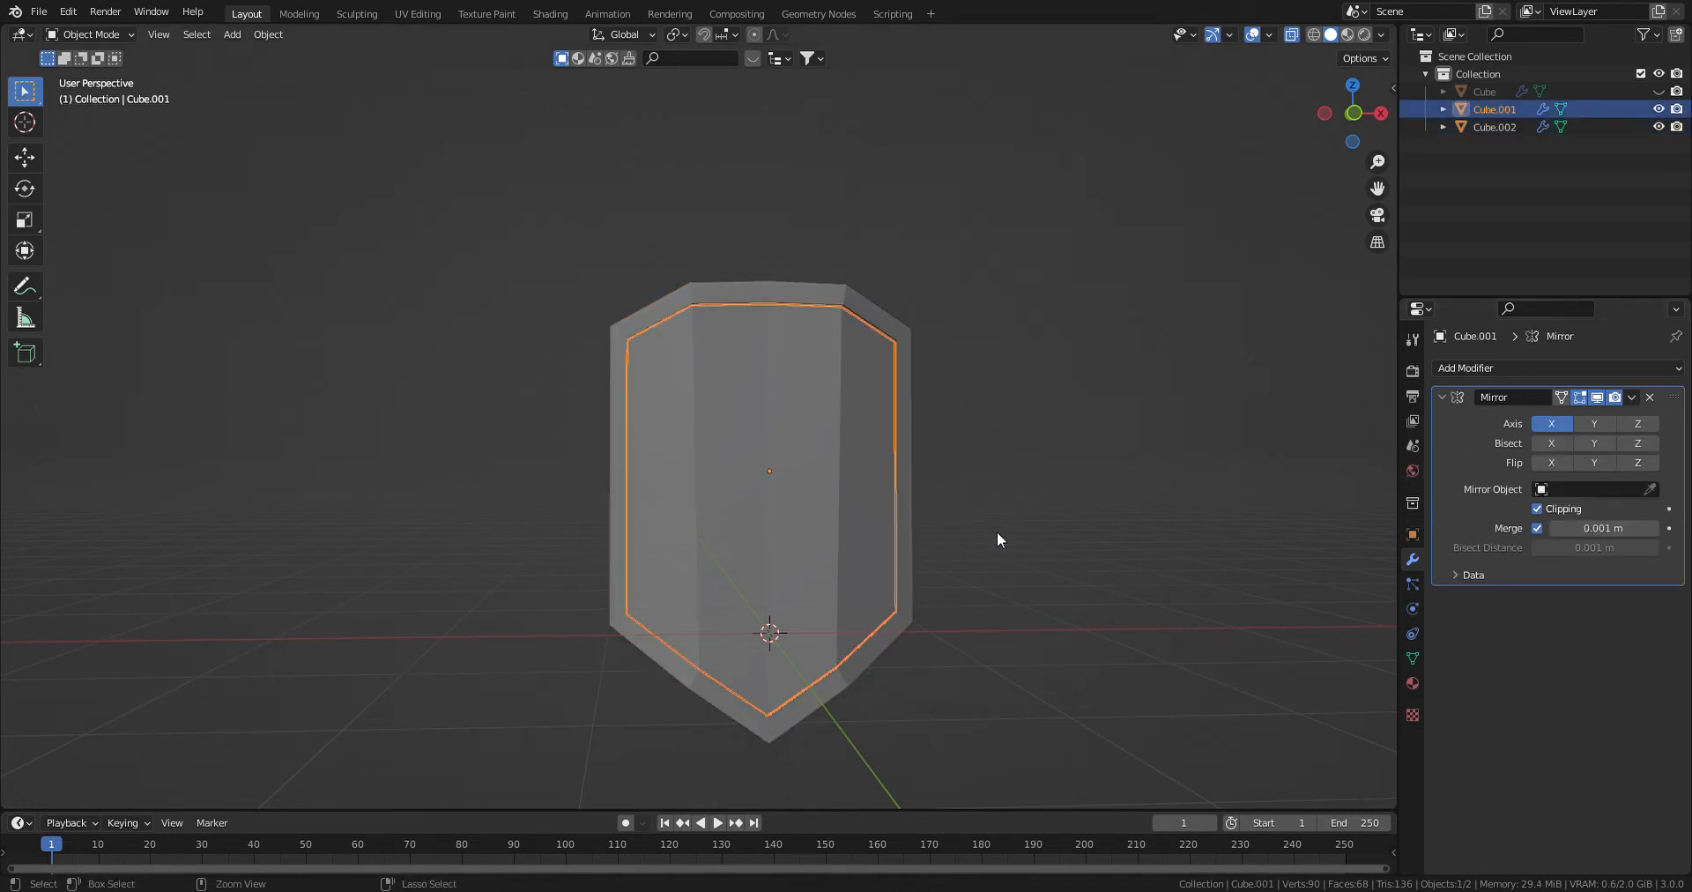
left_click(1520, 365)
left_click(1368, 689)
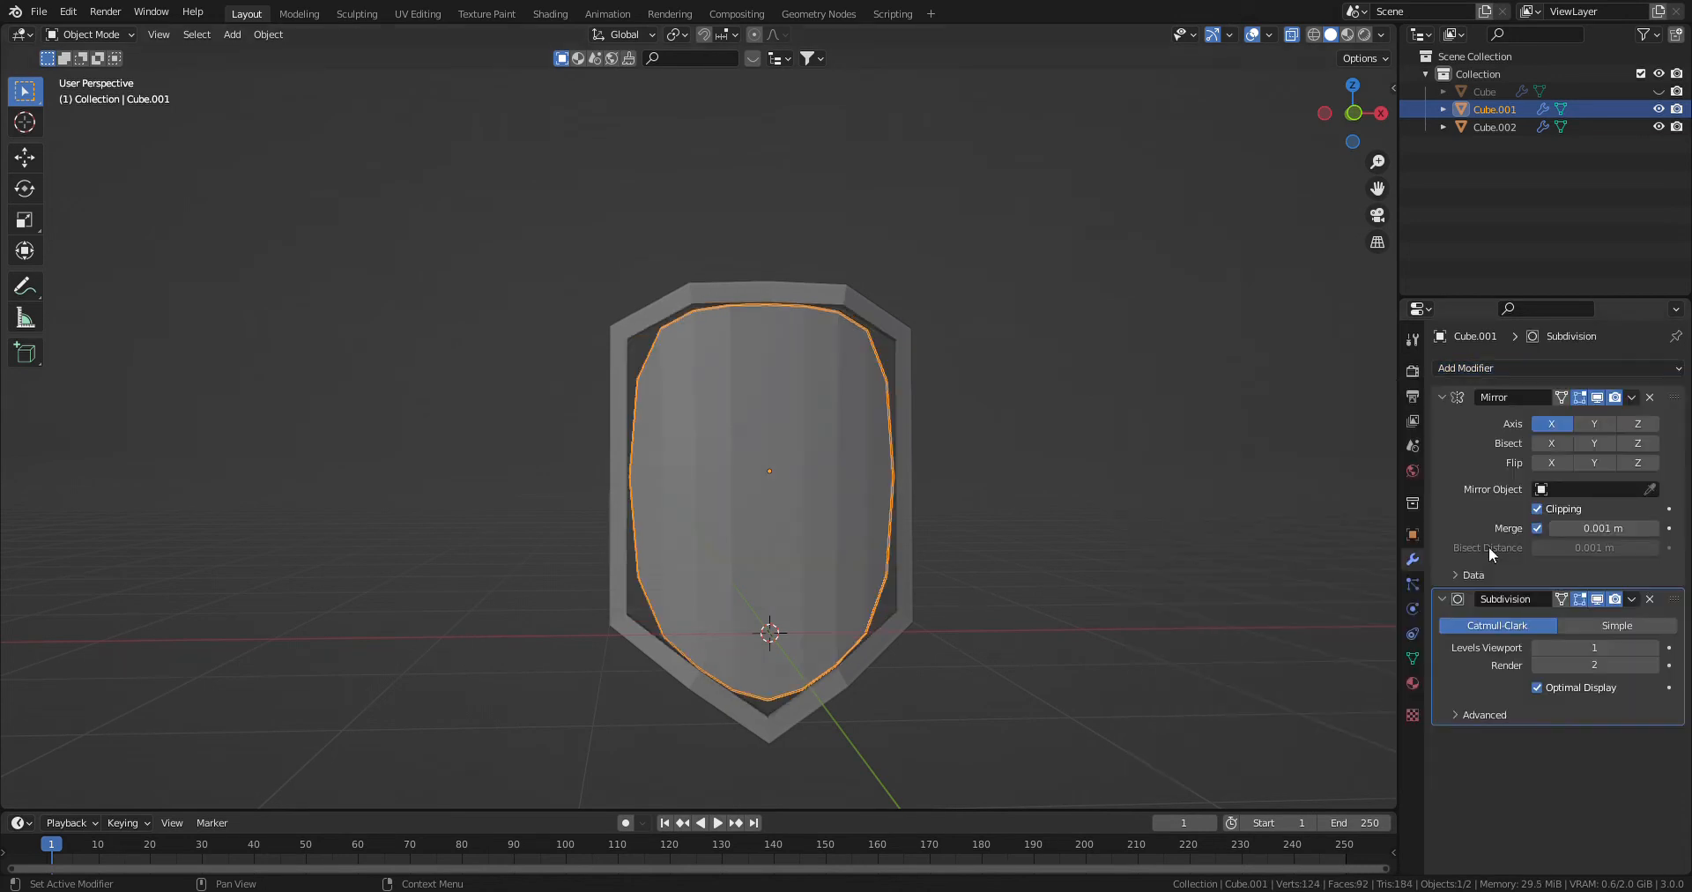
left_click(1654, 647)
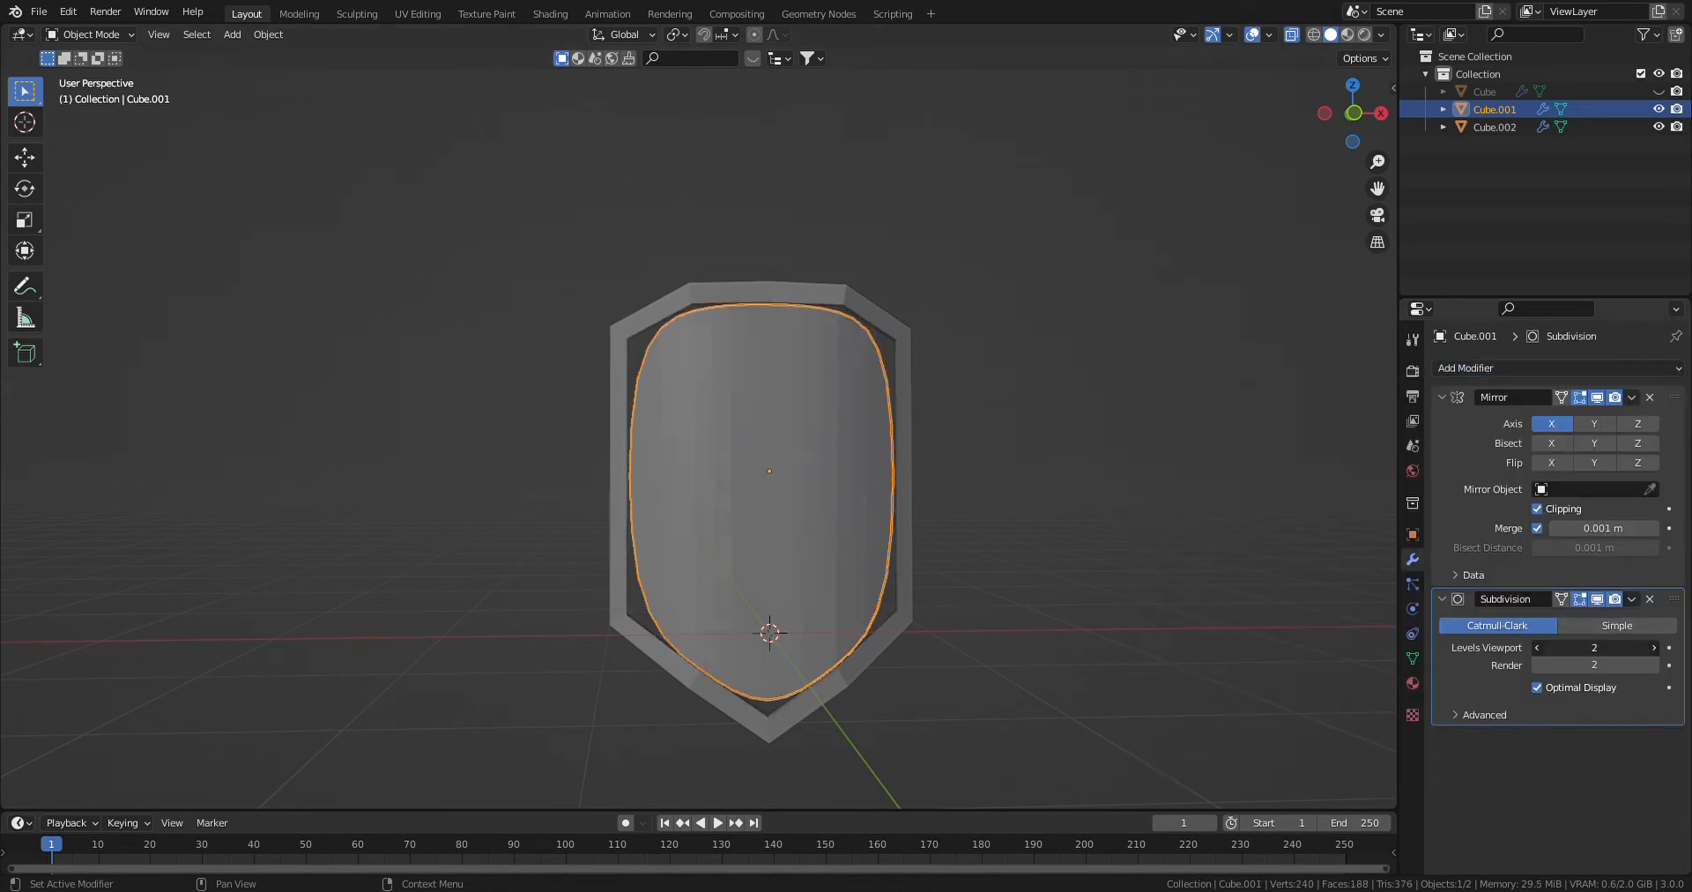
- Add a Subdivision Surface modifier to the shield's rim with a viewport level of 2
left_click(784, 299)
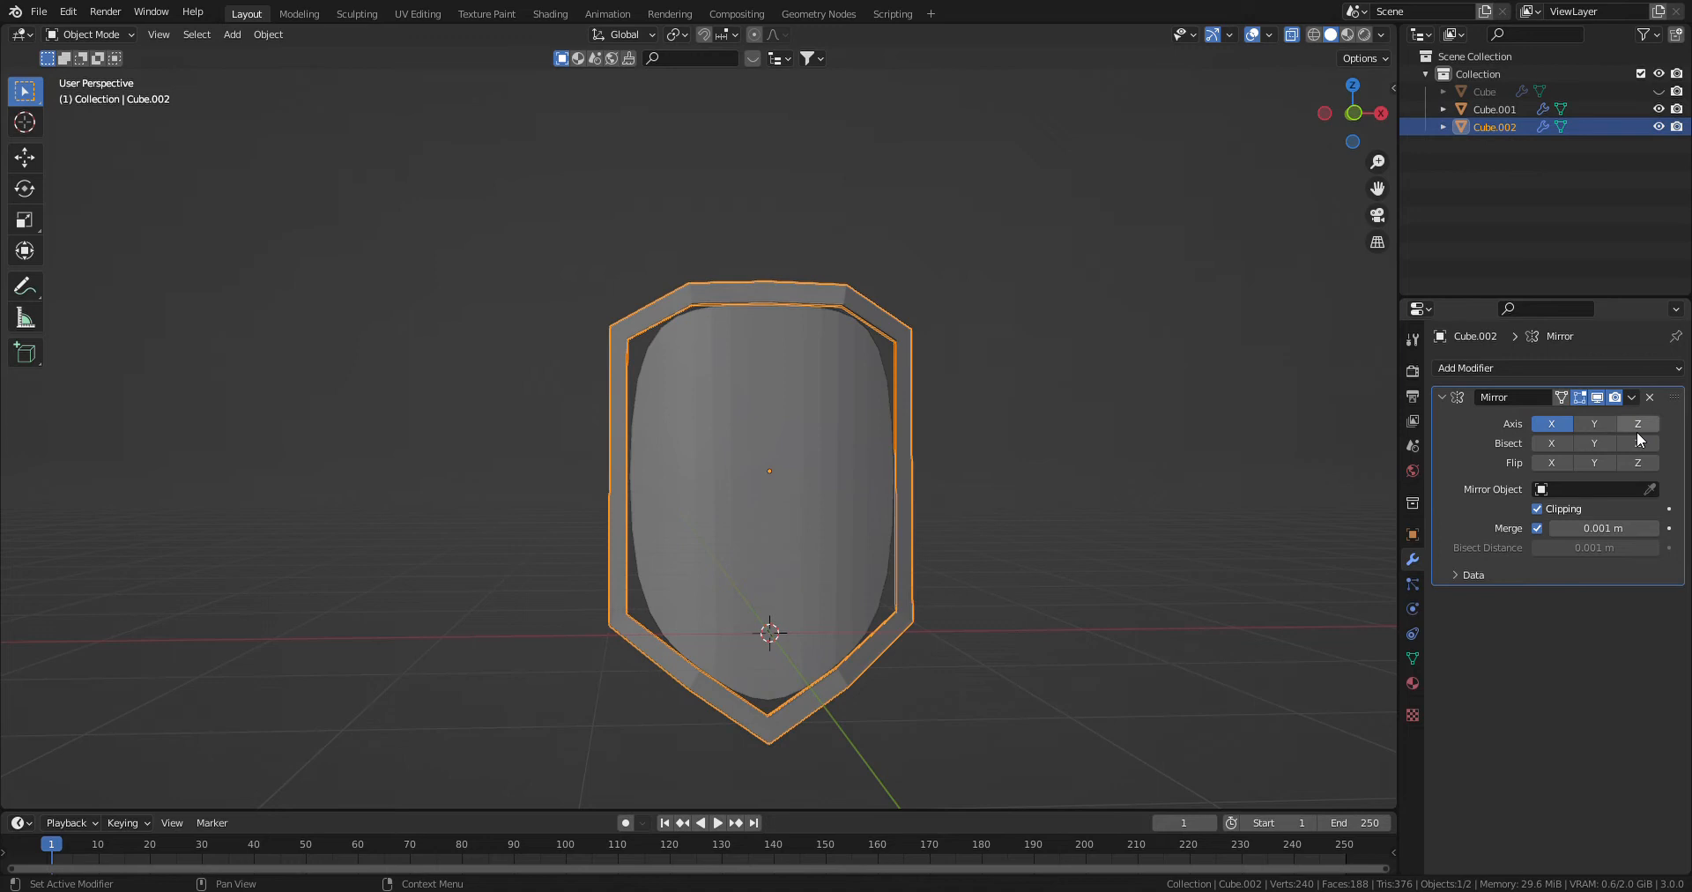
left_click(1524, 367)
left_click(1392, 687)
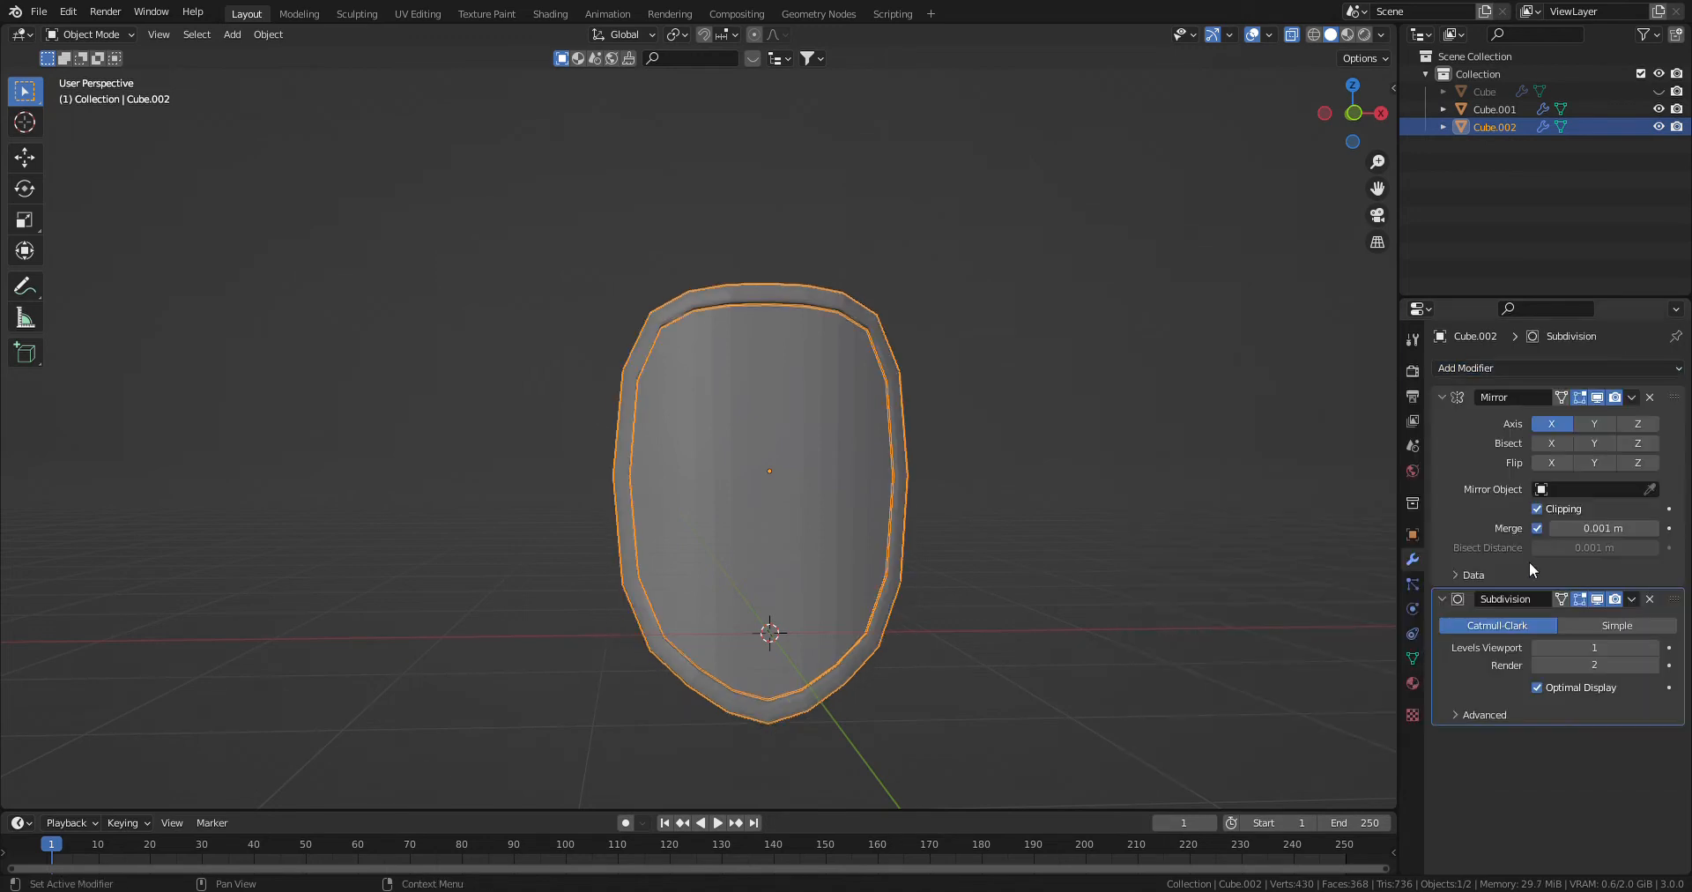
left_click(1653, 647)
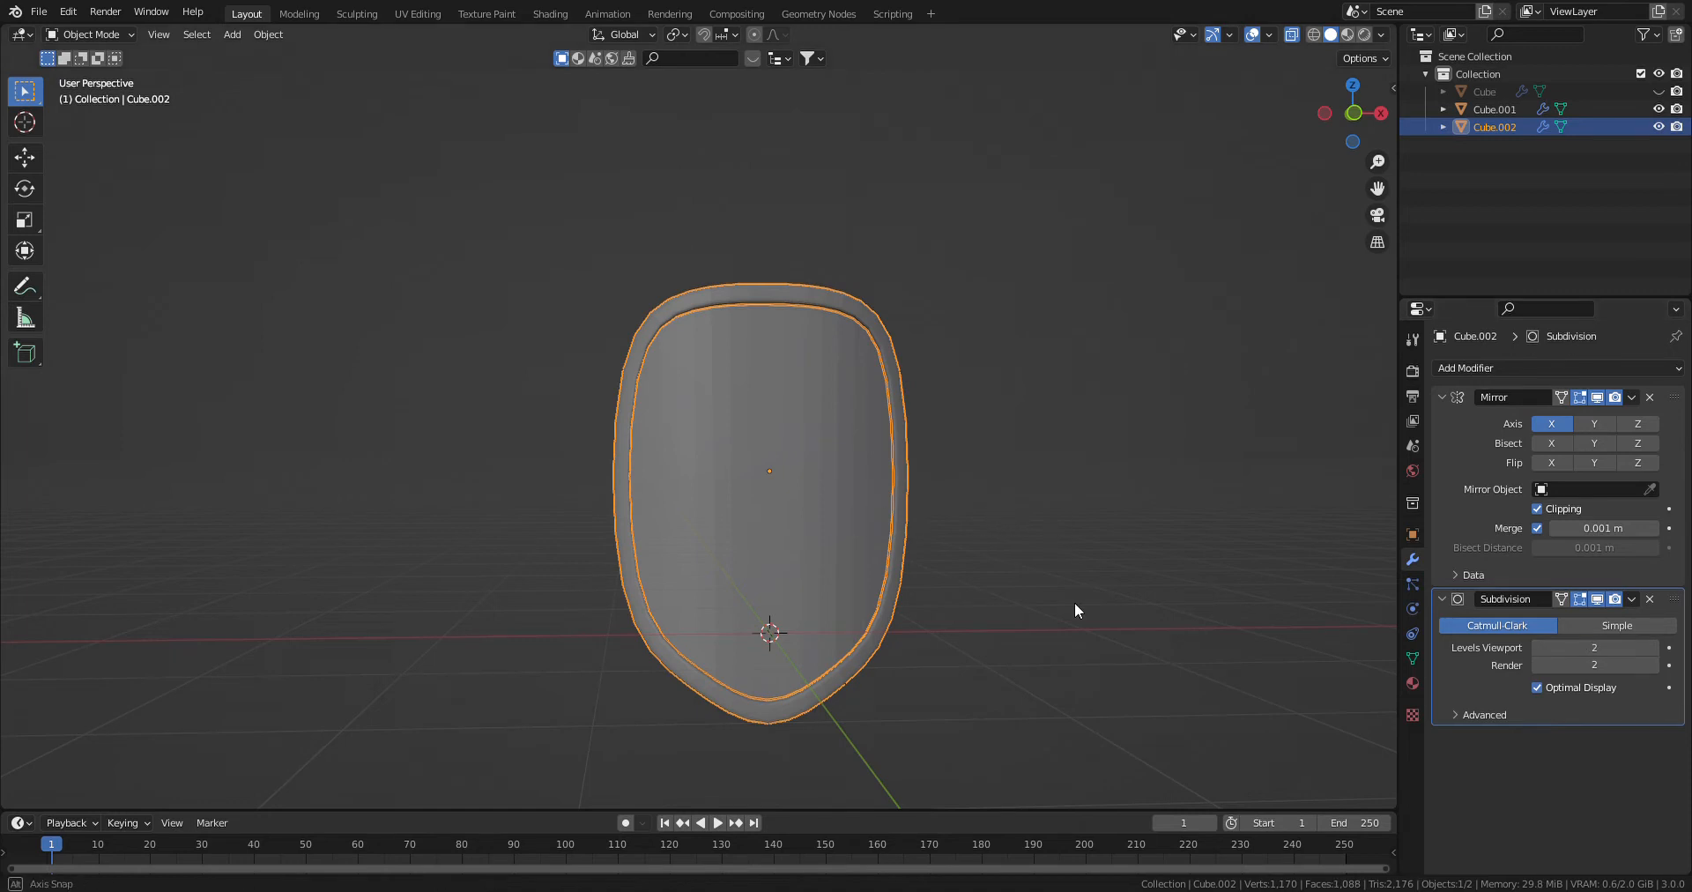
middle_click_drag(1075, 601, 1052, 595)
key("Tab")
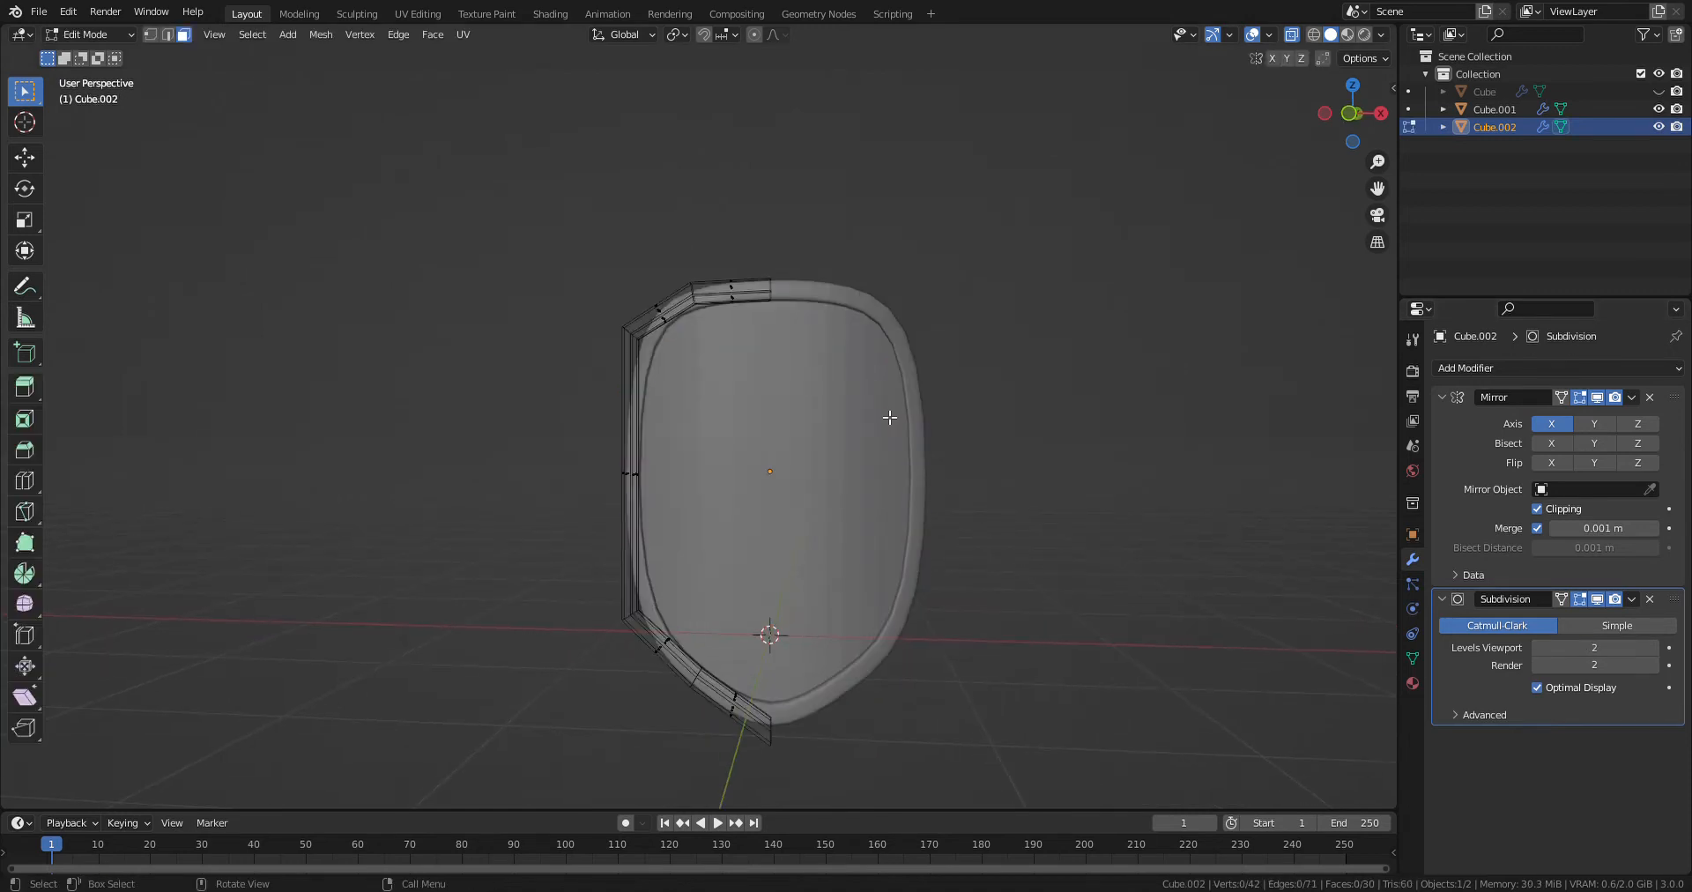
key("Tab")
- Try to move the outer front and back faces of the inner panel along the Y axis
left_click(796, 493)
middle_click_drag(779, 490, 627, 578)
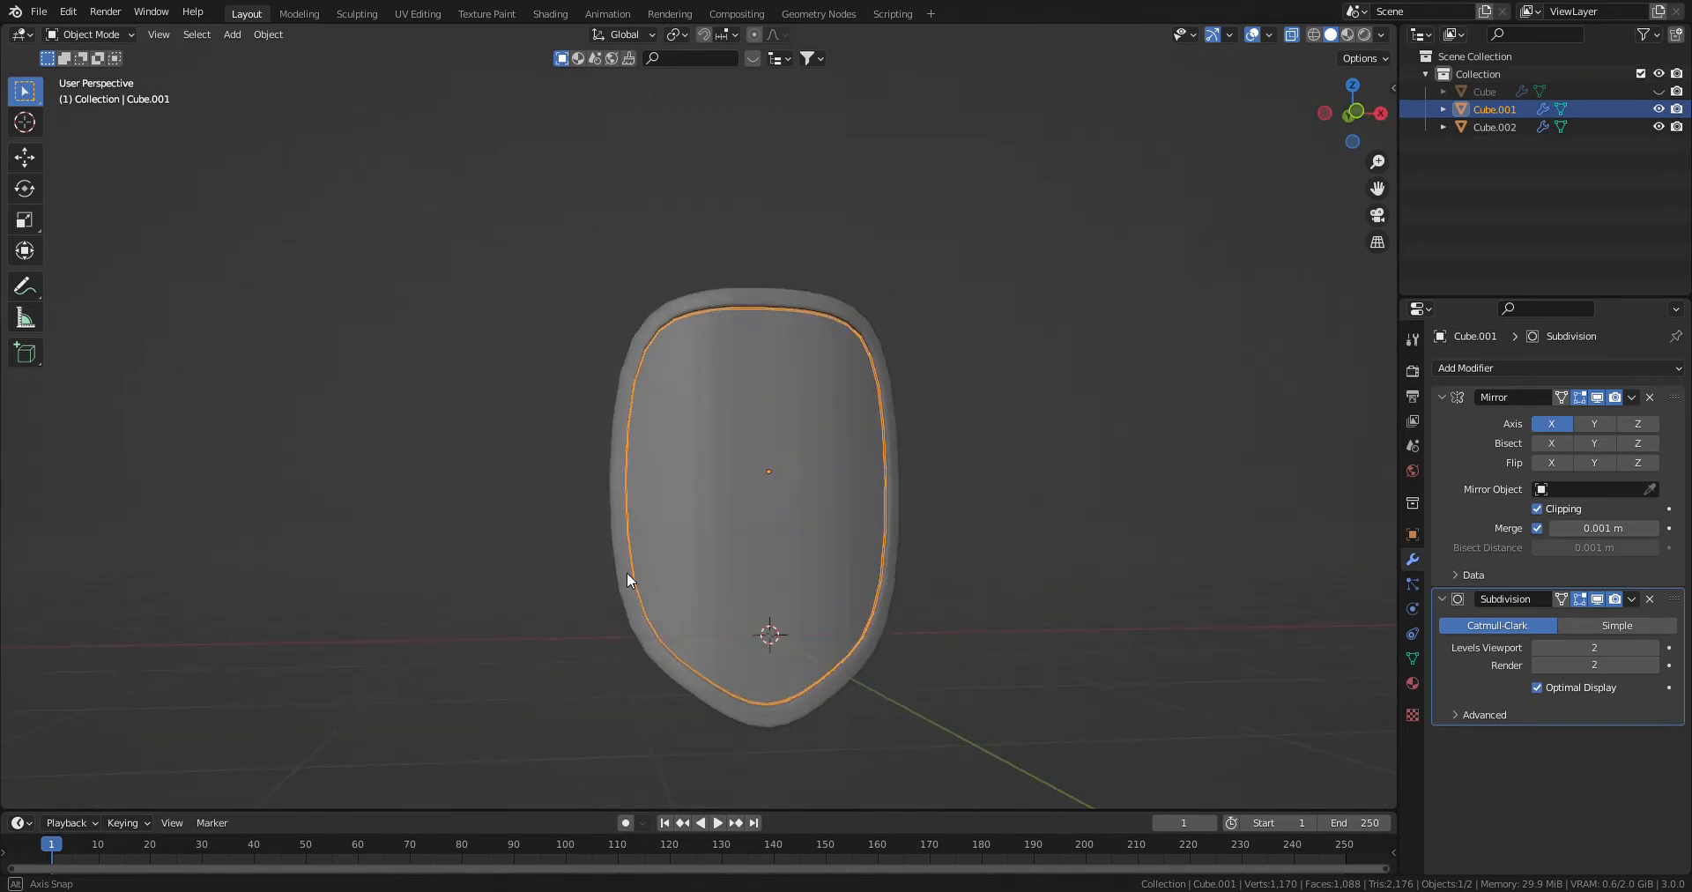
key("Tab")
left_click(670, 485)
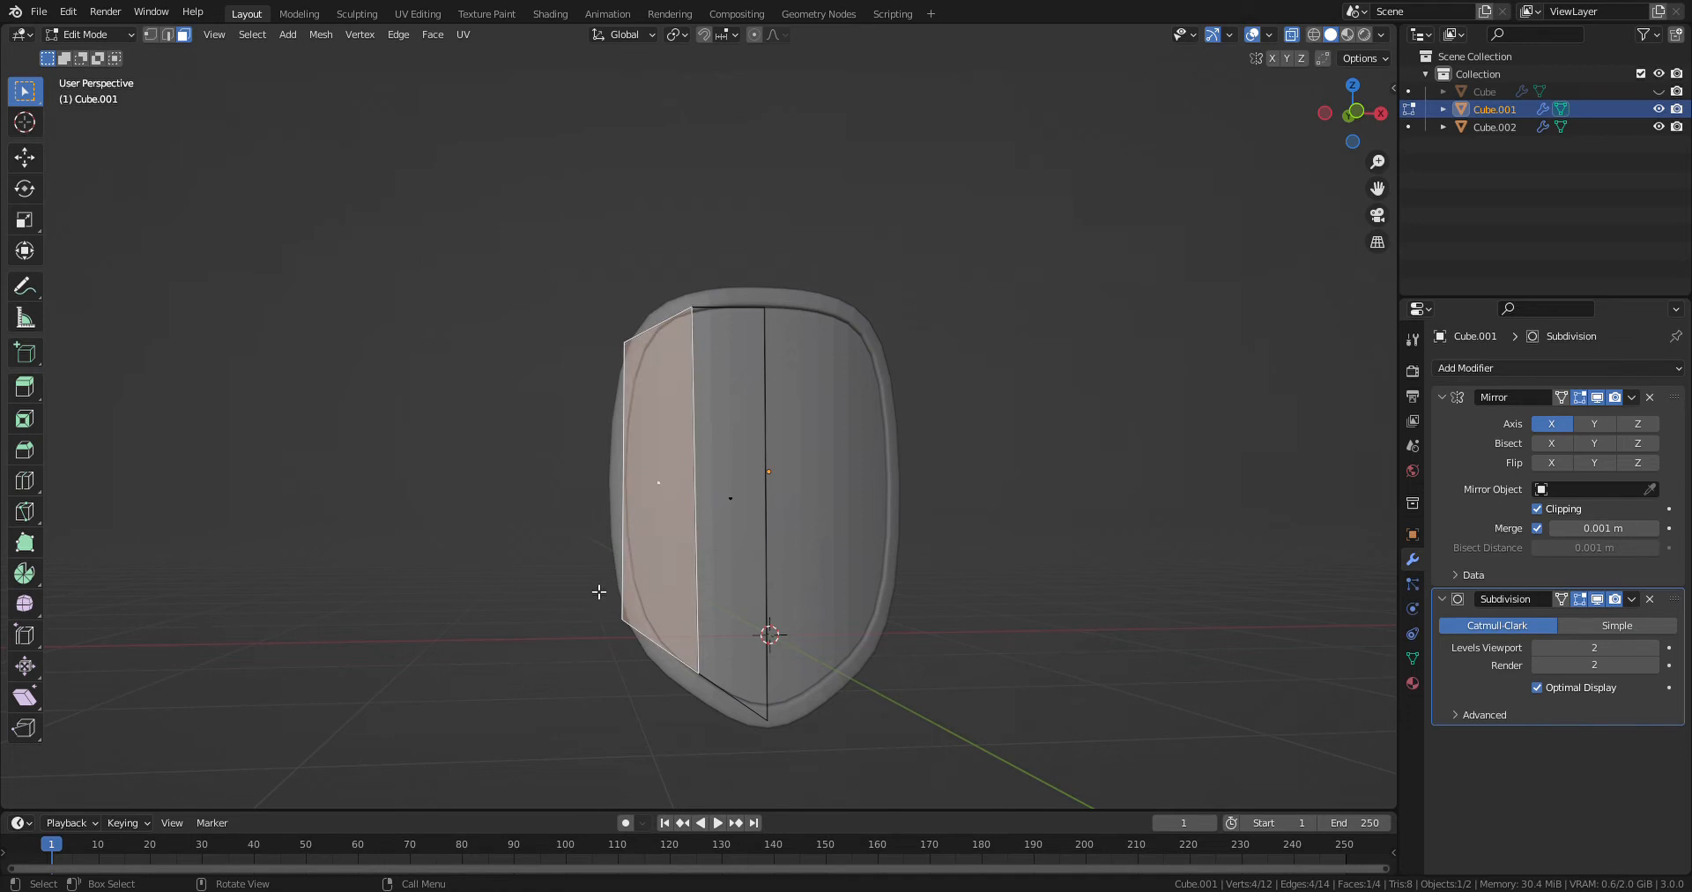
left_click(676, 495, "shift")
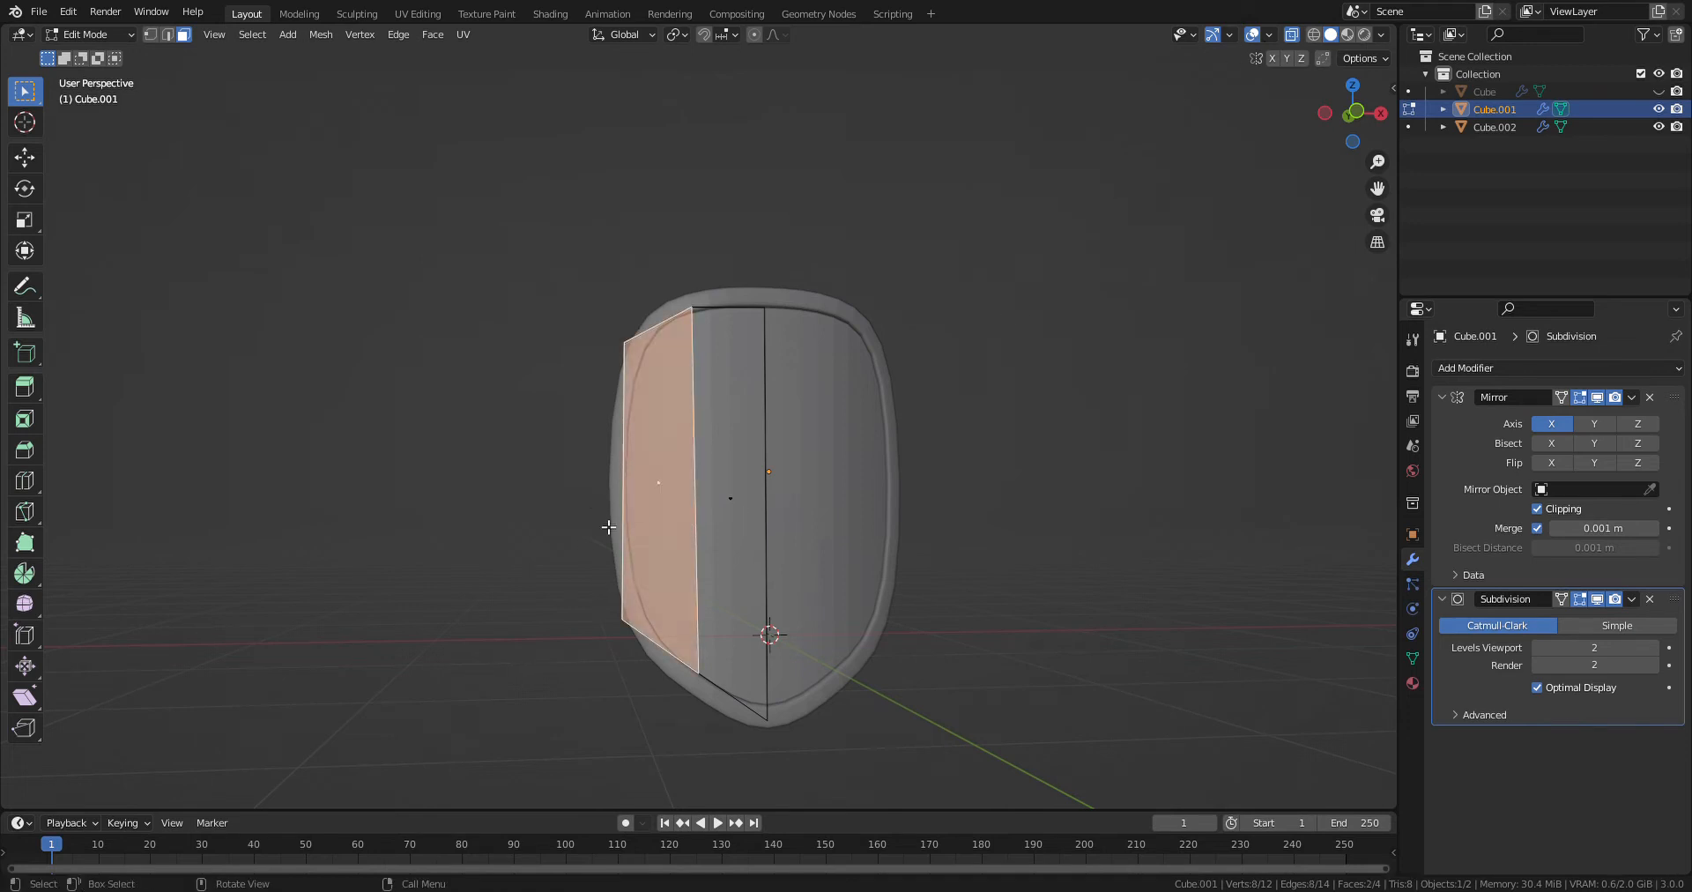
key("g")
key("y")
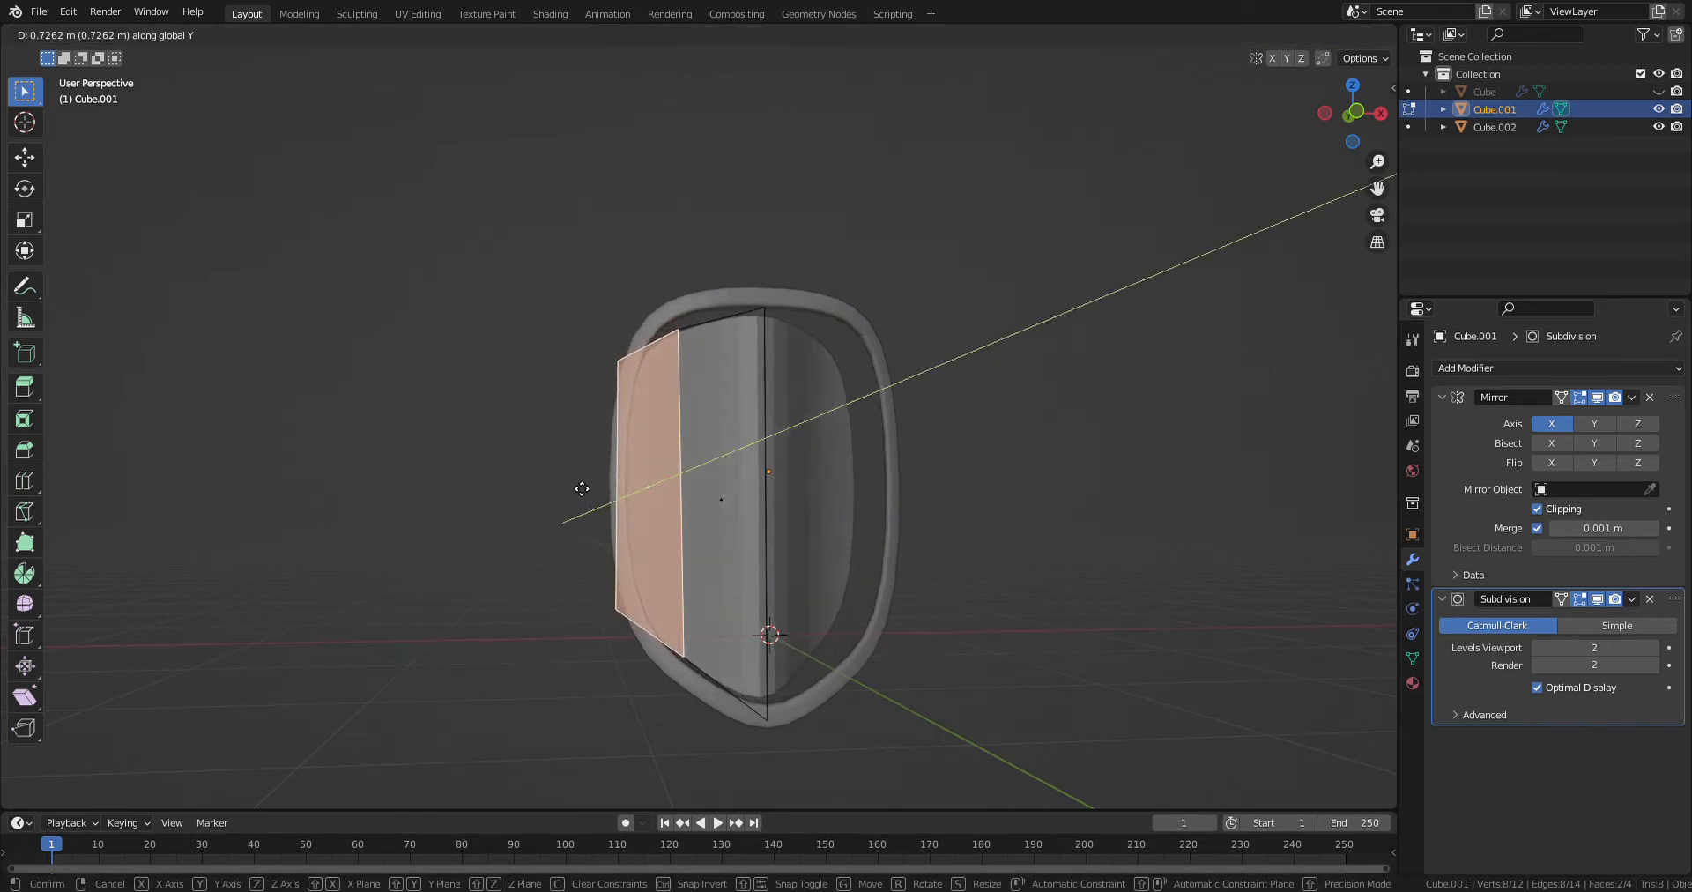
left_click(614, 526)
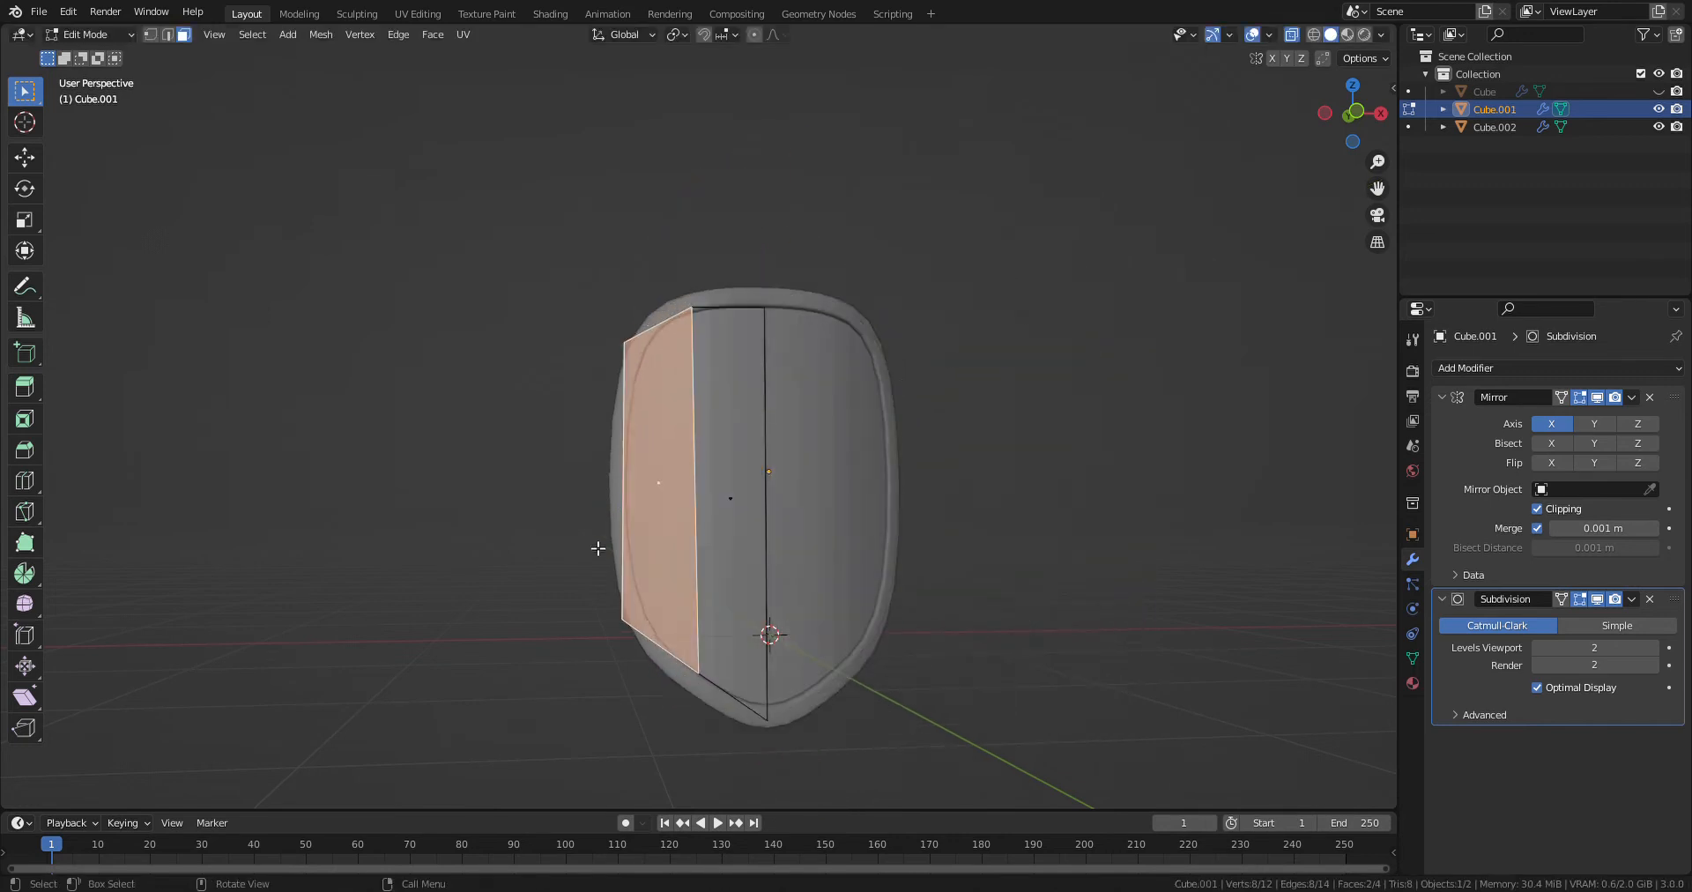
middle_click_drag(597, 556, 732, 560)
left_click(932, 600)
middle_click_drag(932, 600, 798, 573)
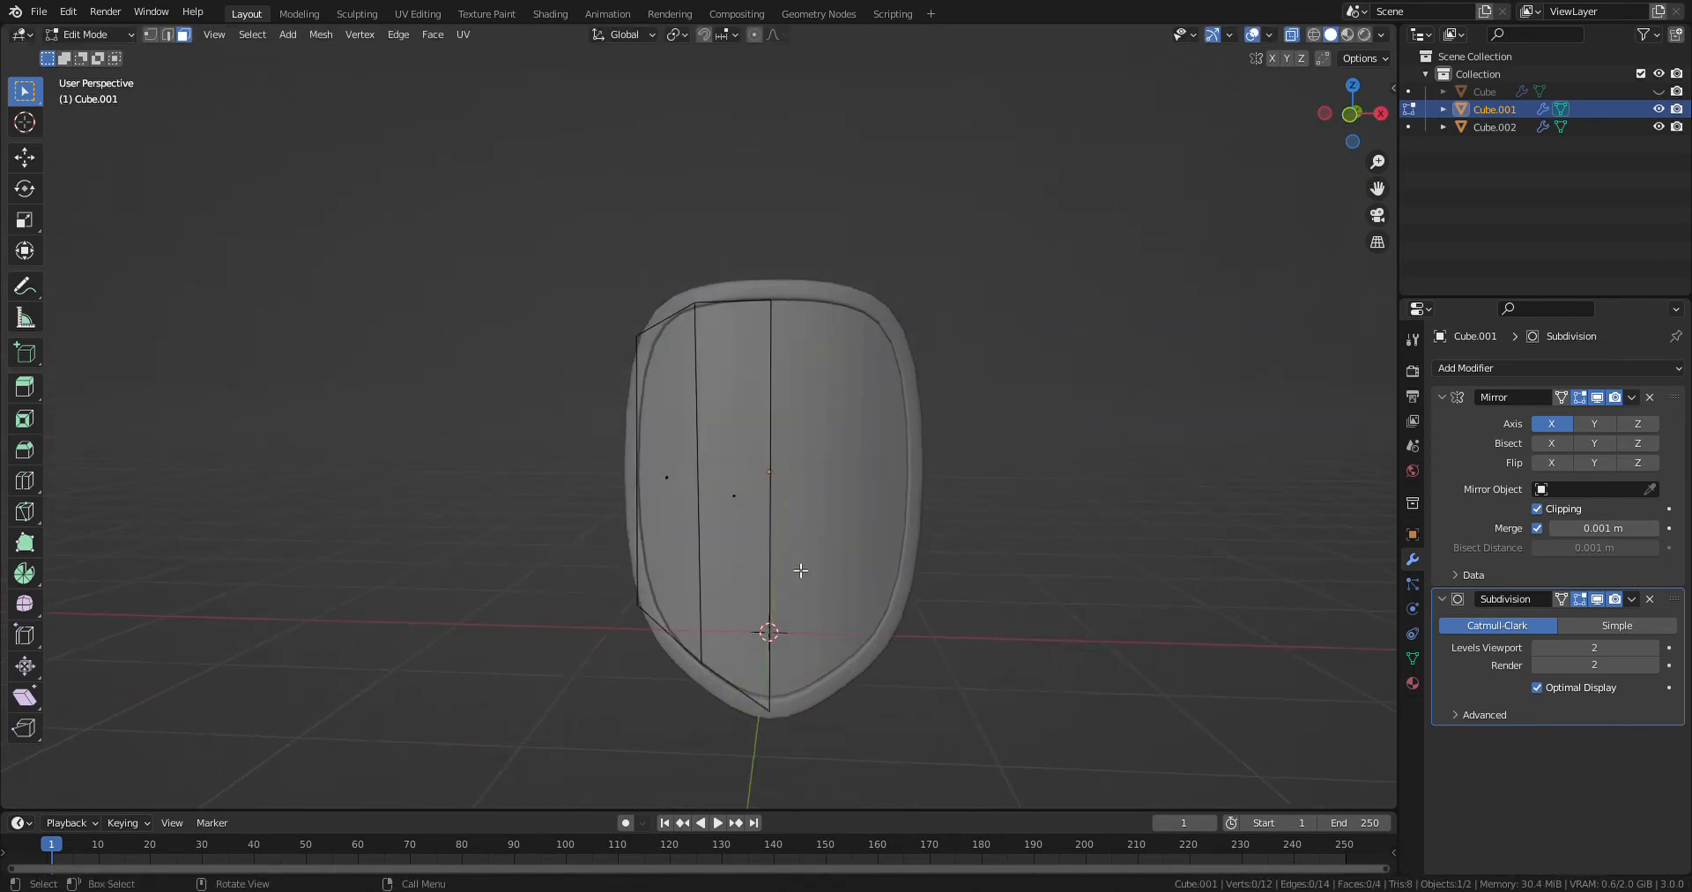
- Search the BlenderKit materials for "wood"
left_click(1392, 89)
left_click(1387, 216)
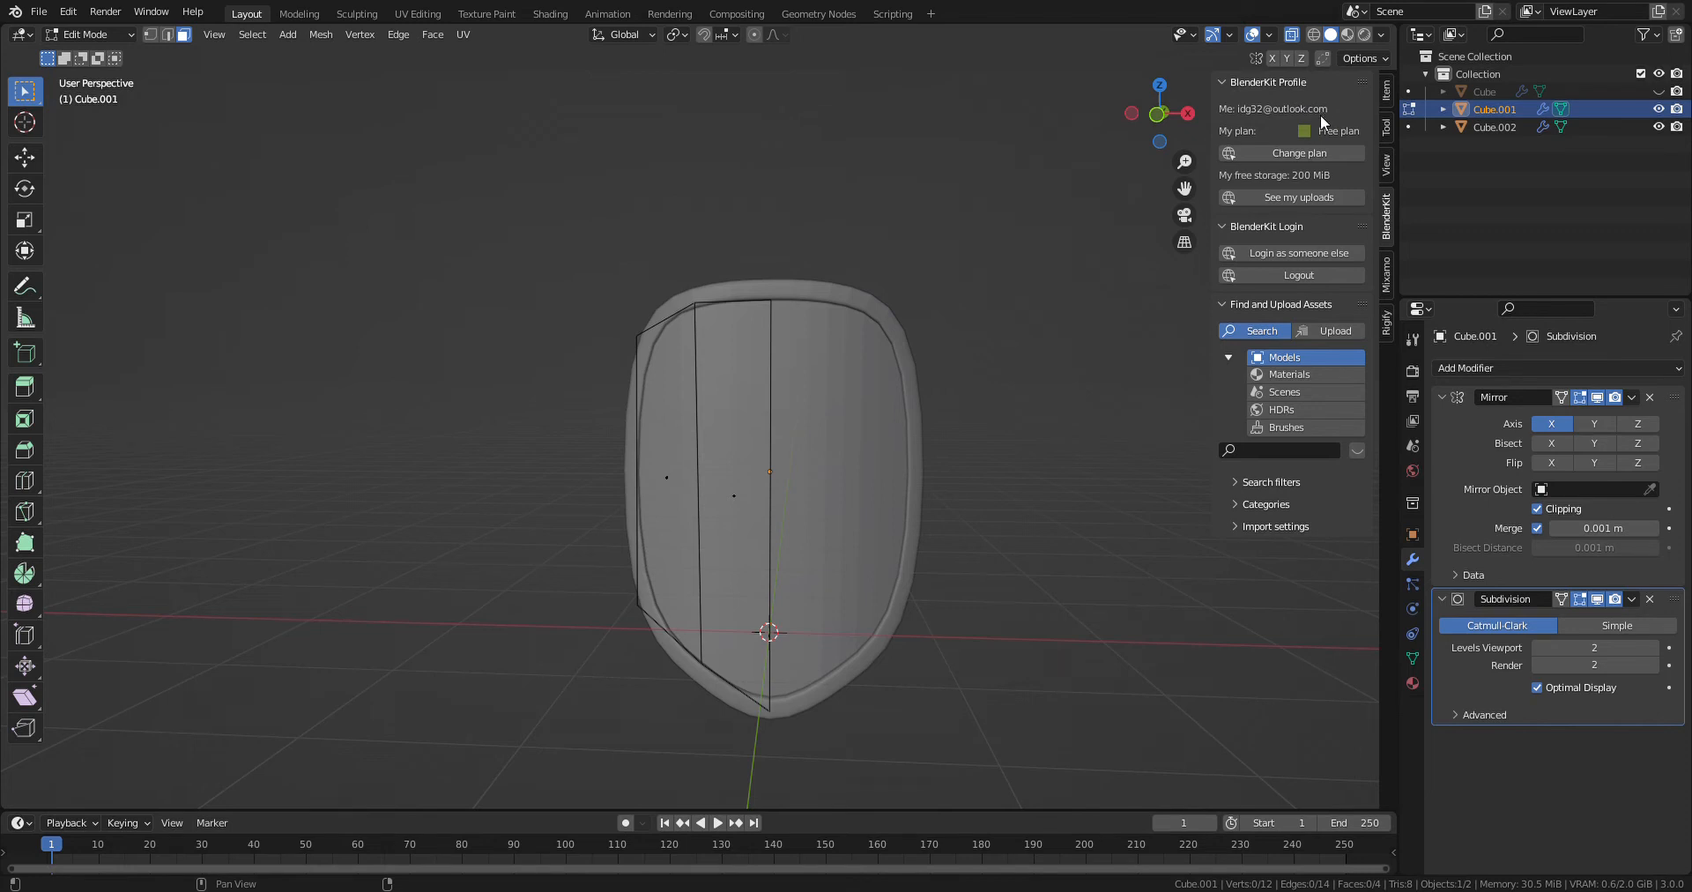
left_click(1293, 374)
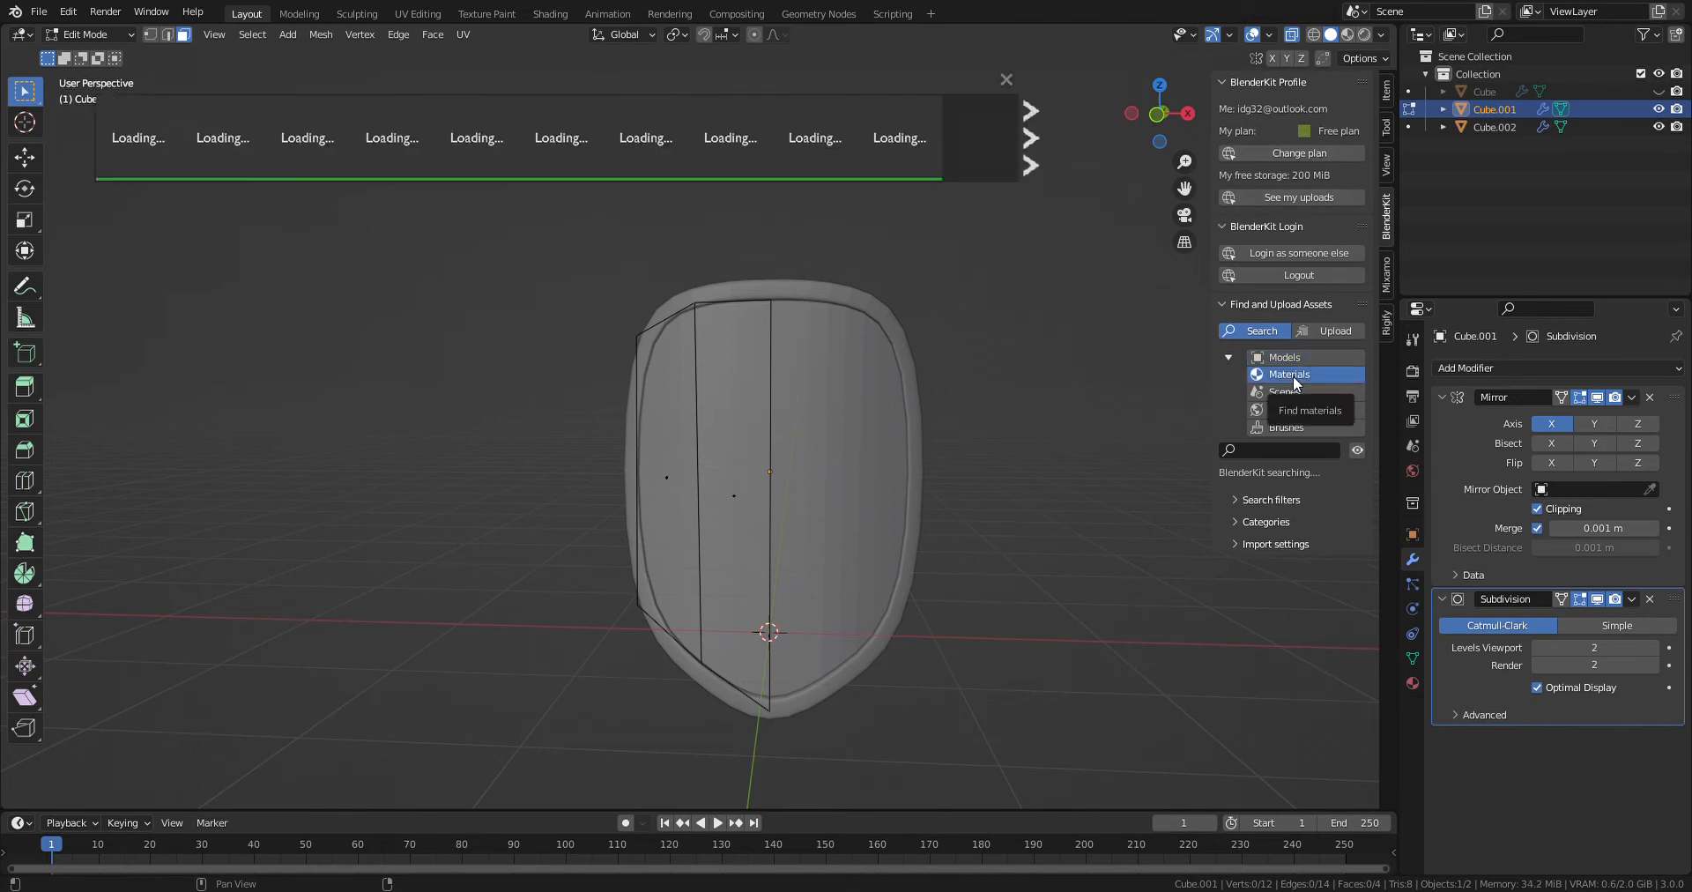
left_click(1304, 454)
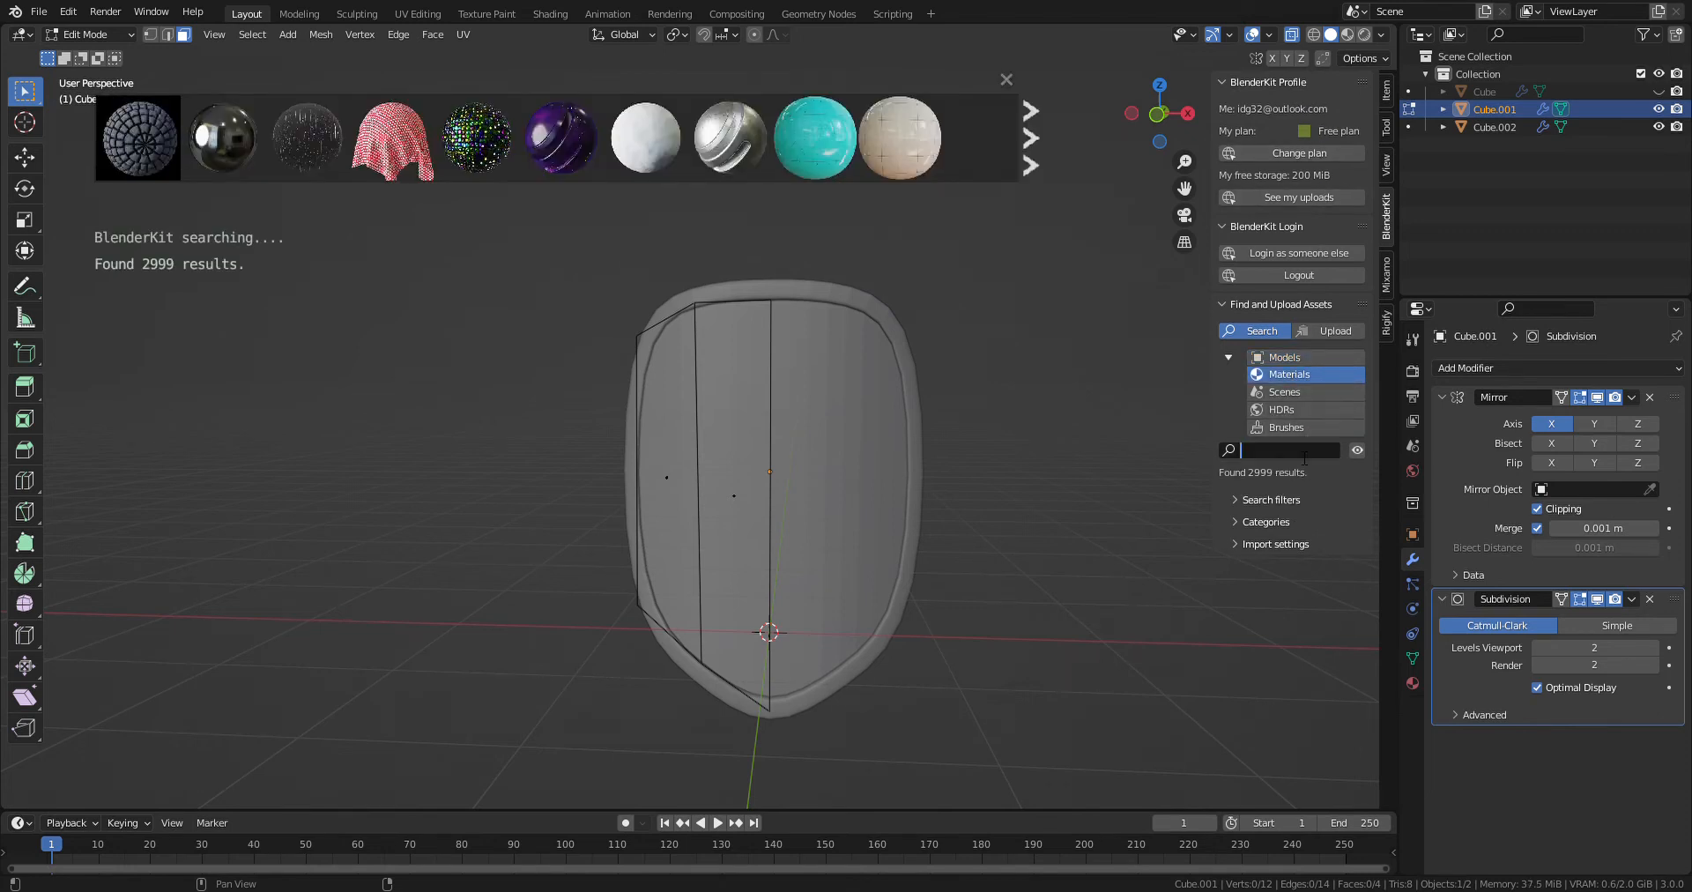
type("wood")
key("Return")
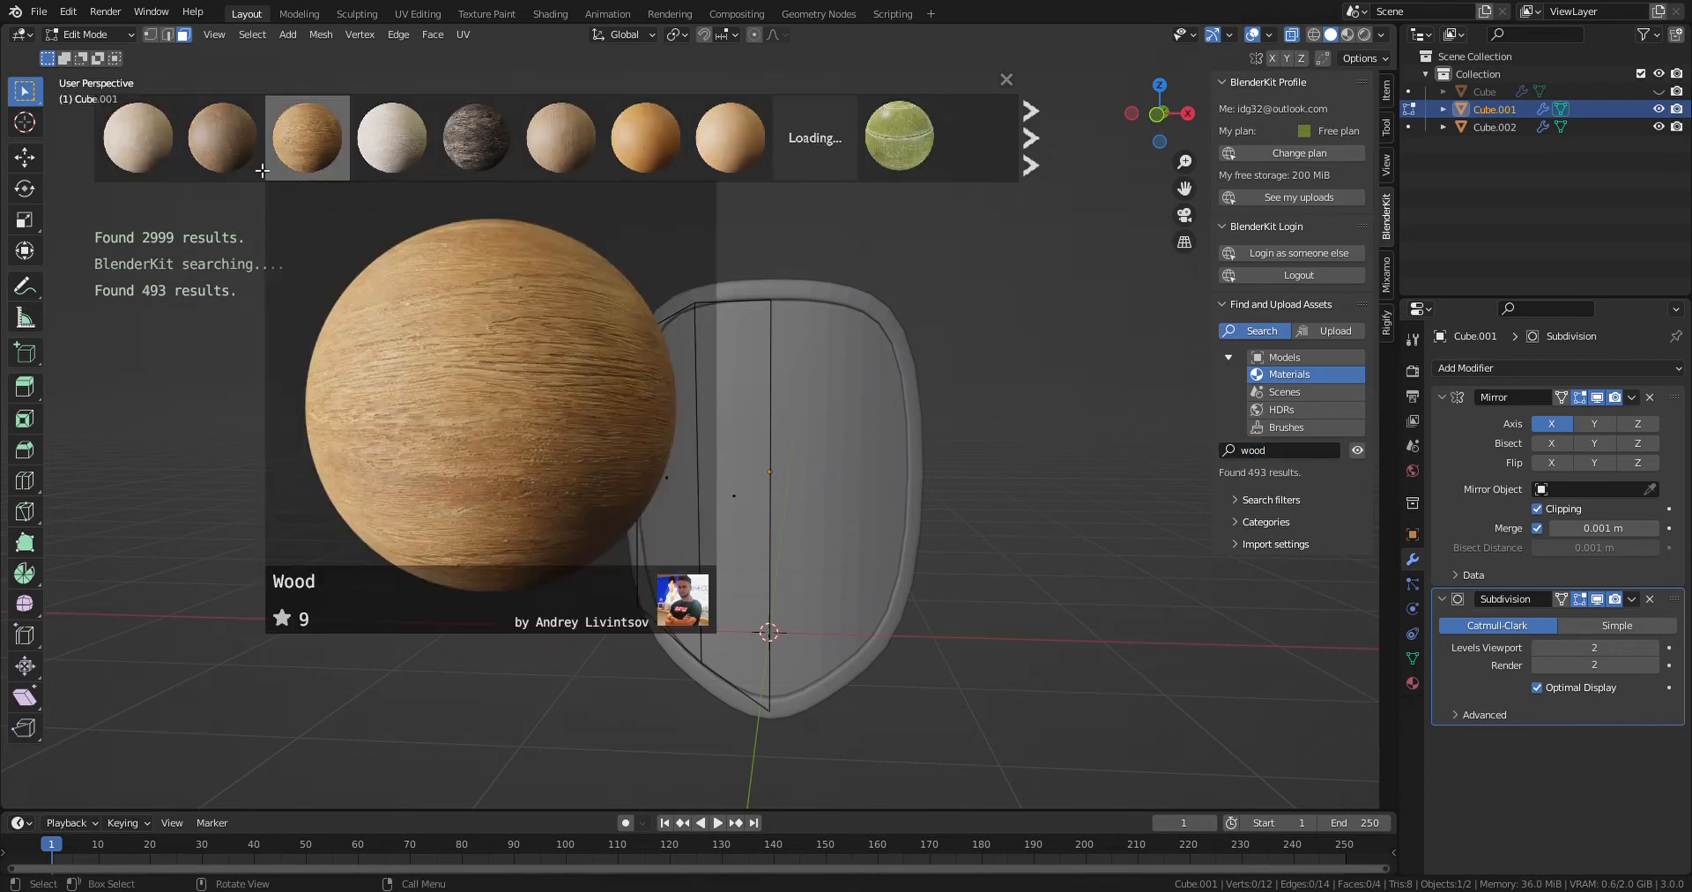
- Examine the details of several BlenderKit wood materials, including Wood, Oak Wood, Bamboo Wood and Procedural Wood
right_click(259, 171)
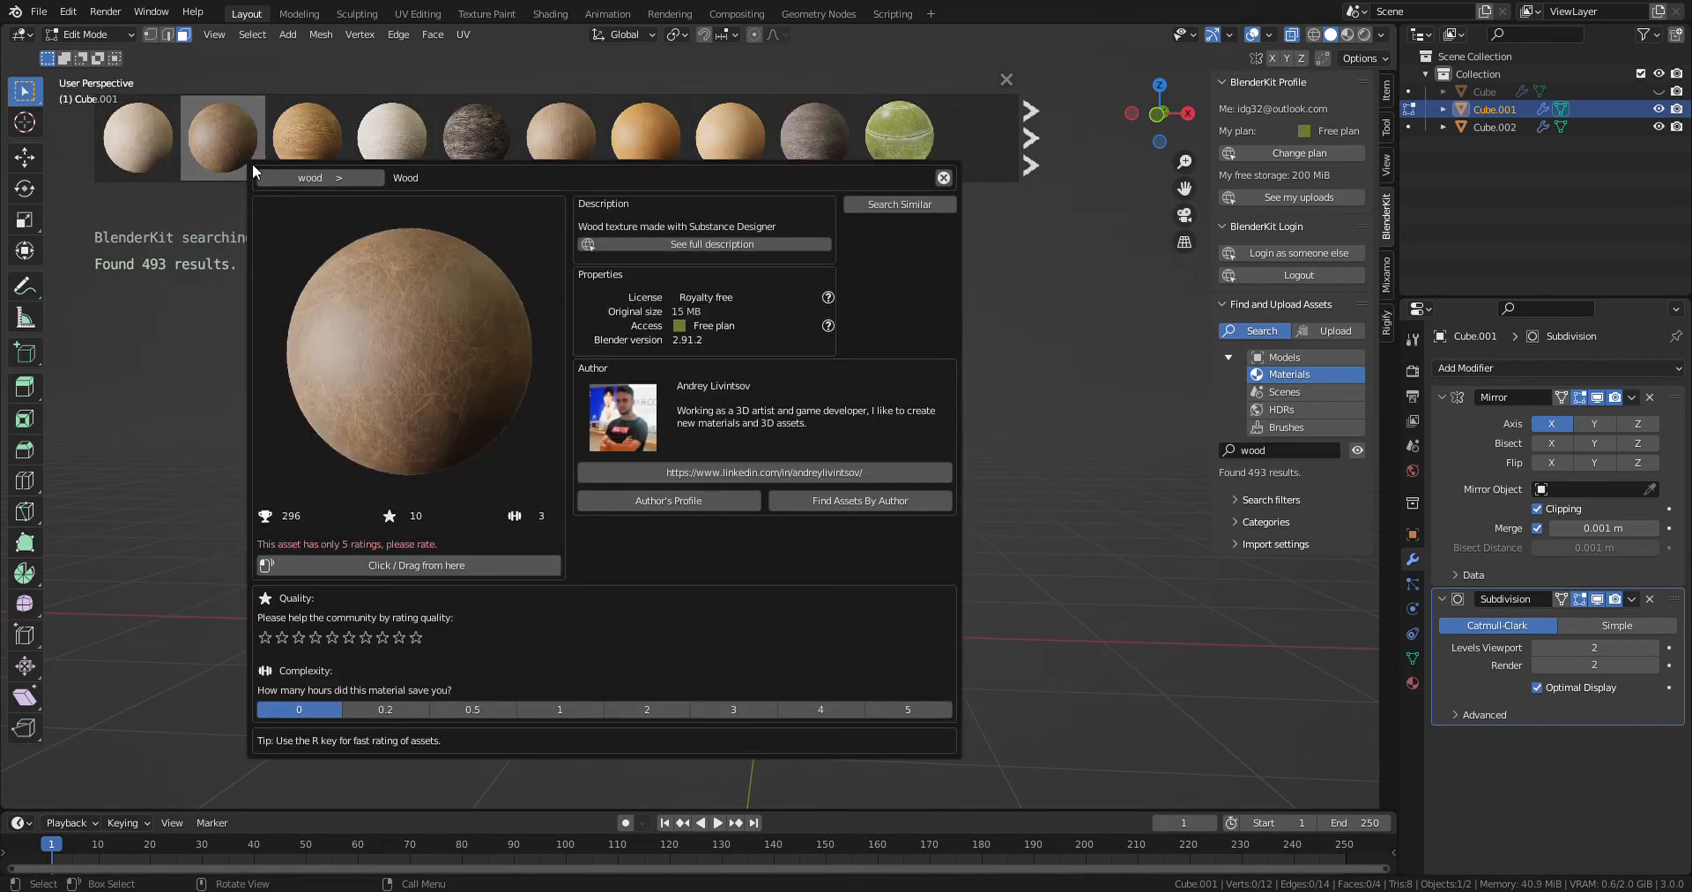
right_click(335, 142)
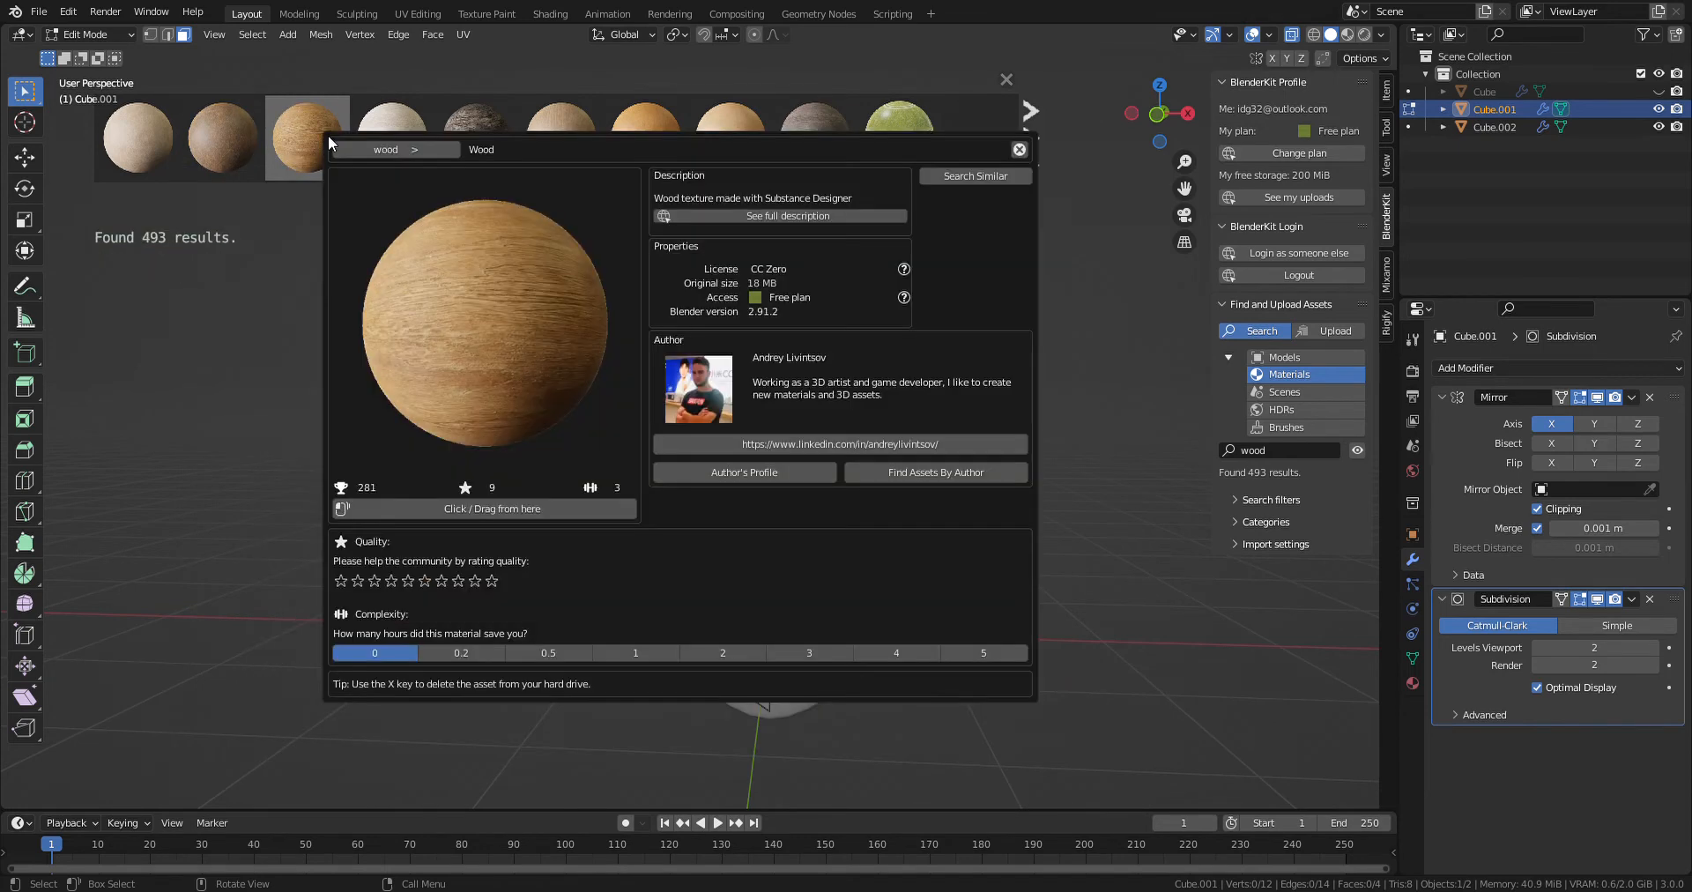
right_click(853, 139)
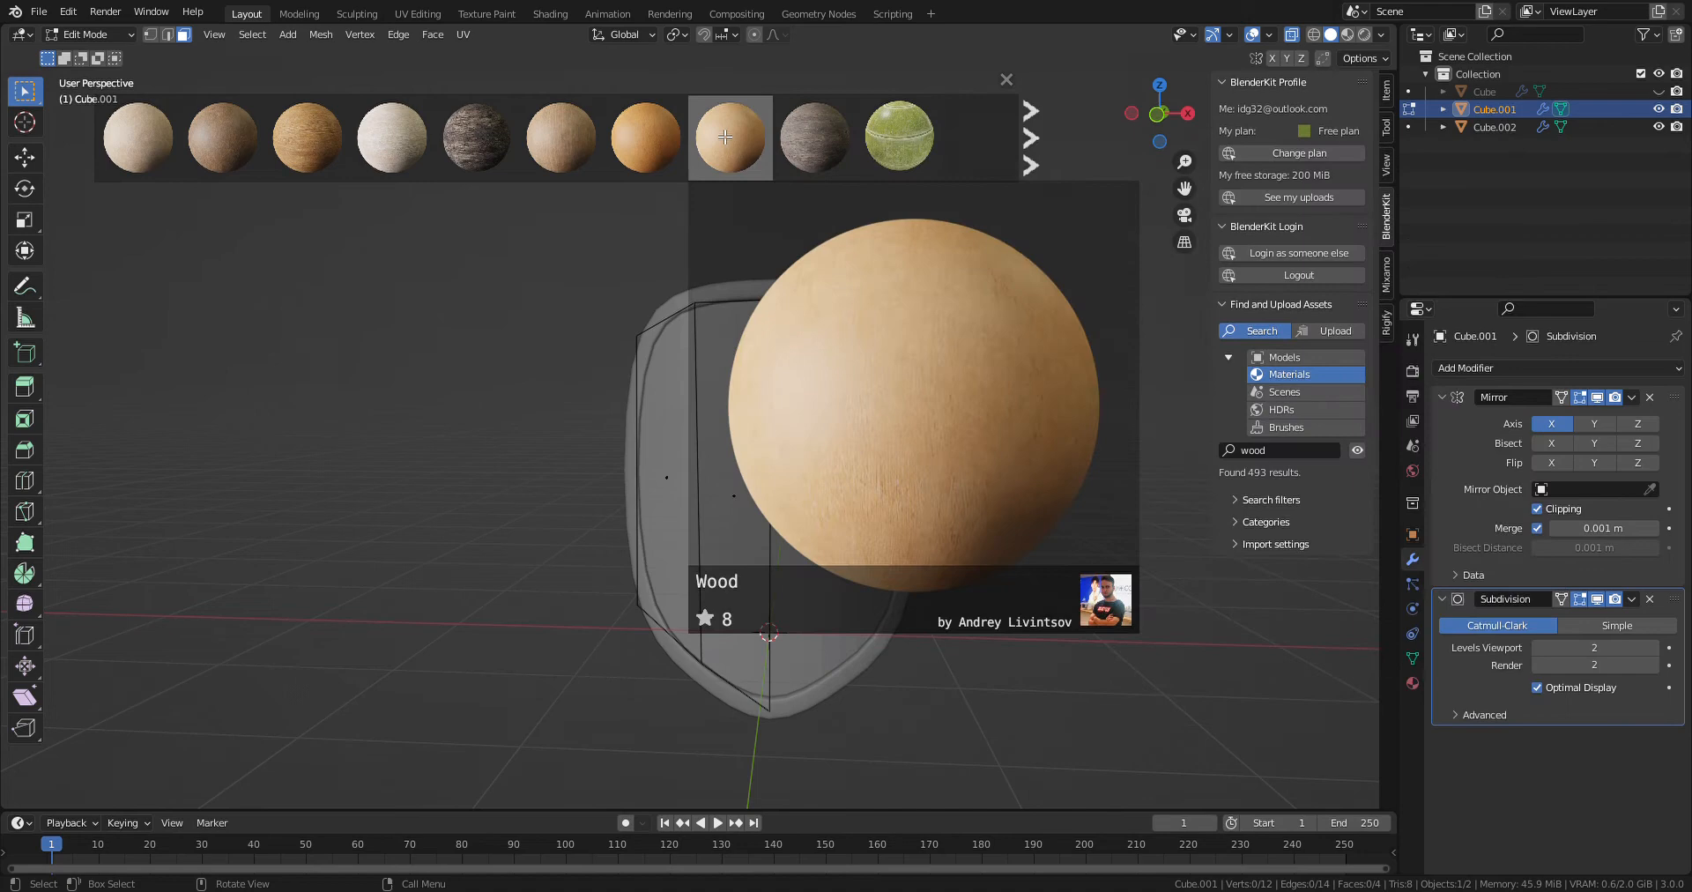
right_click(719, 137)
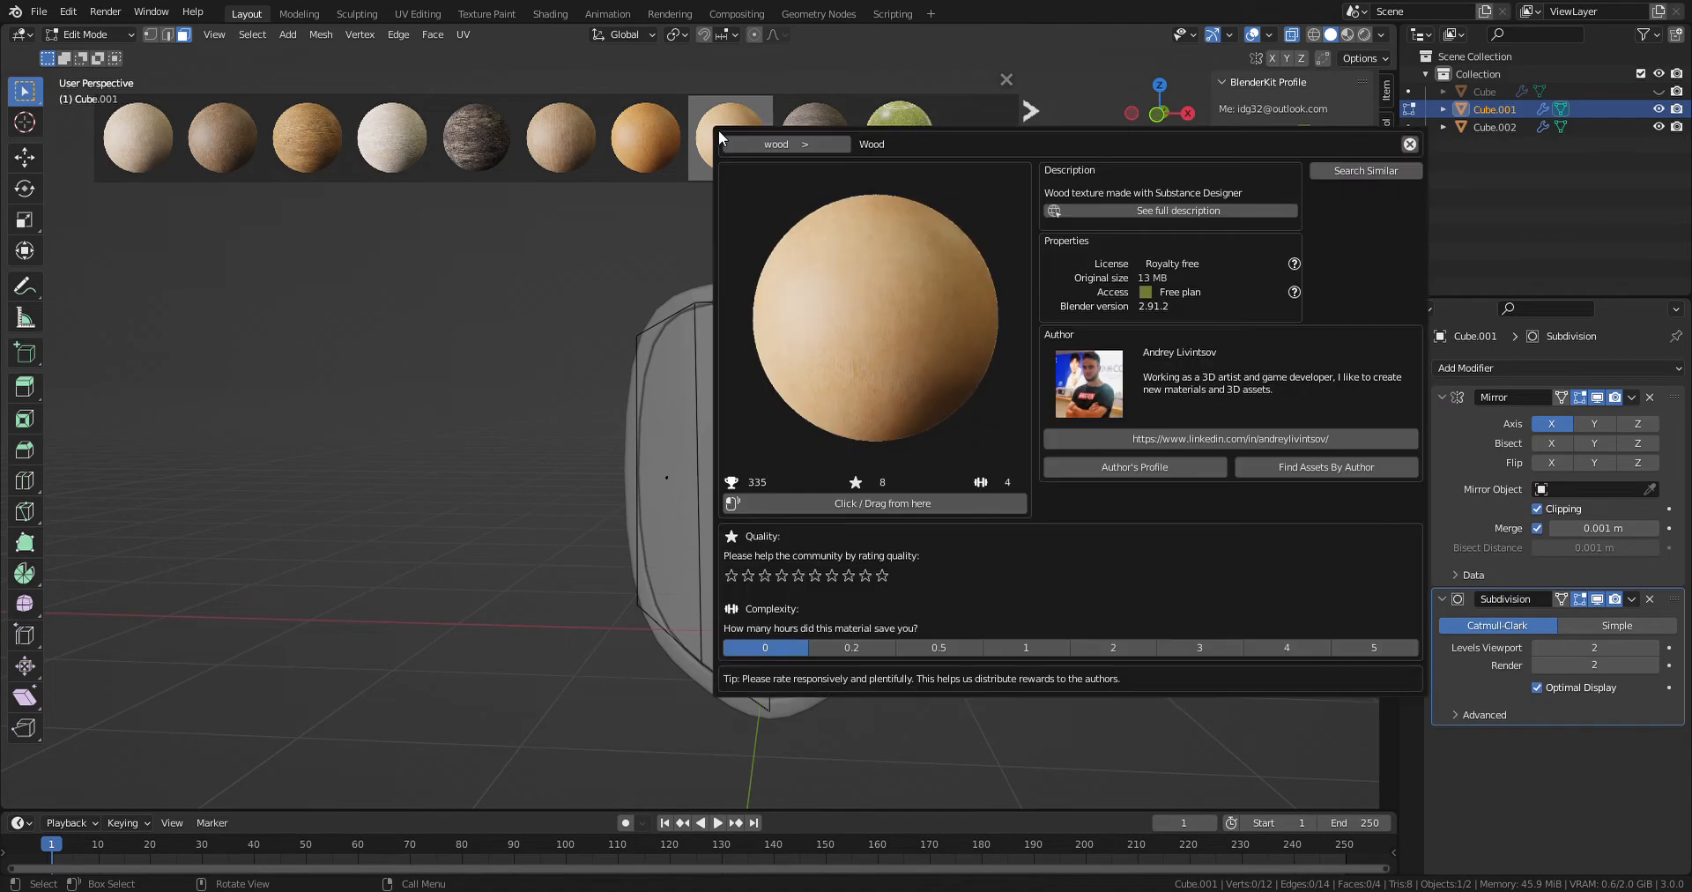
left_click(1029, 110)
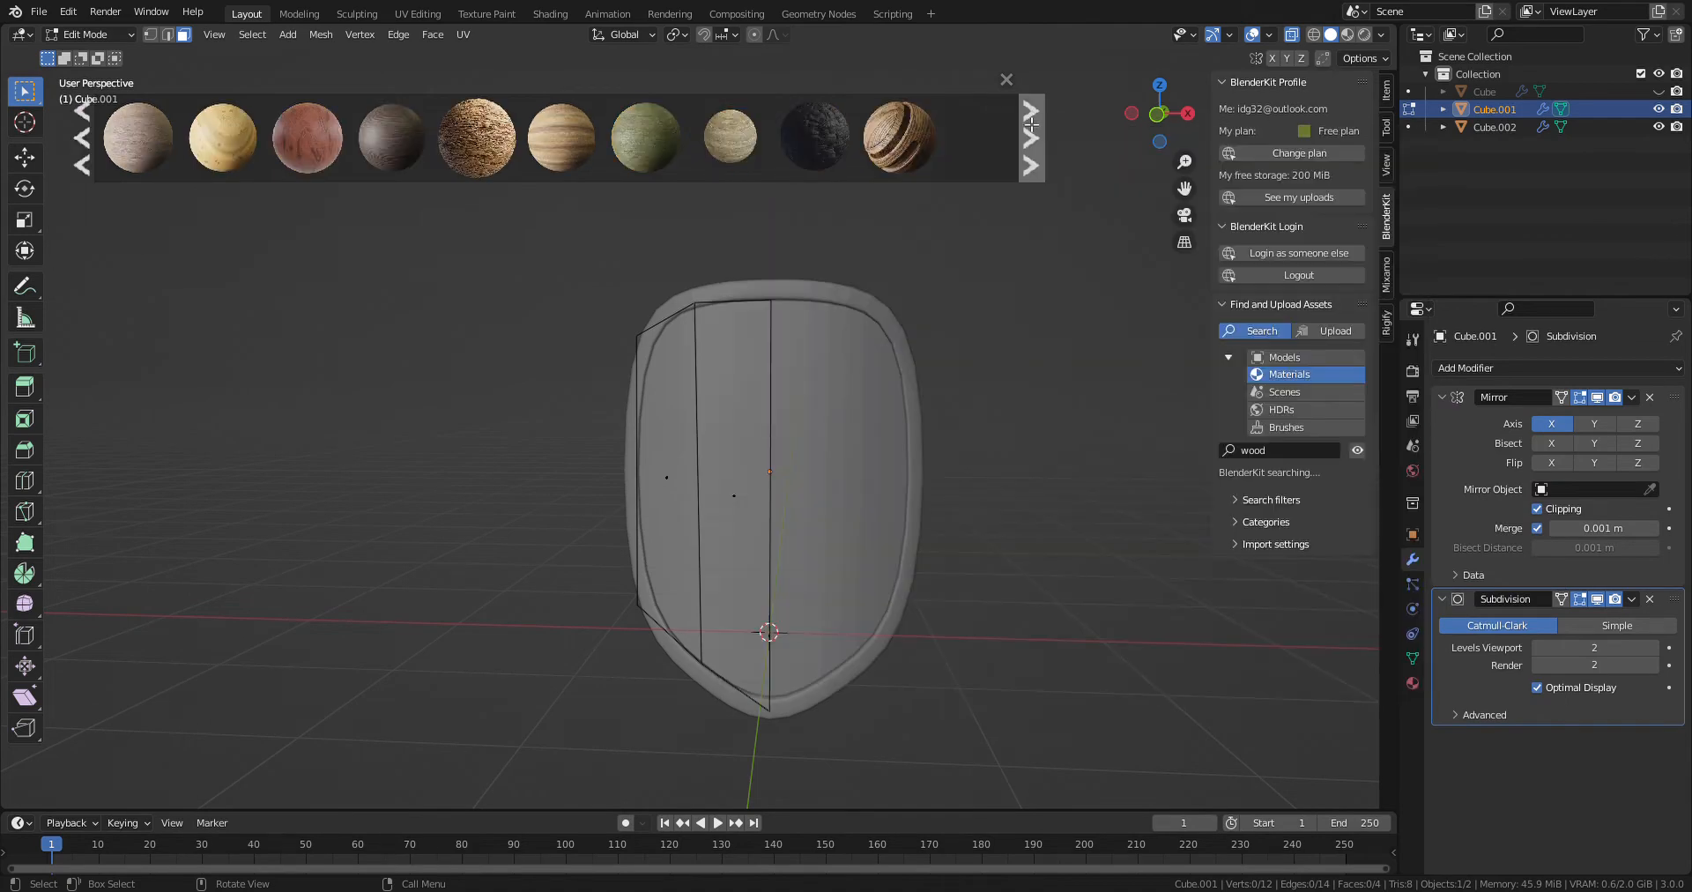
right_click(879, 142)
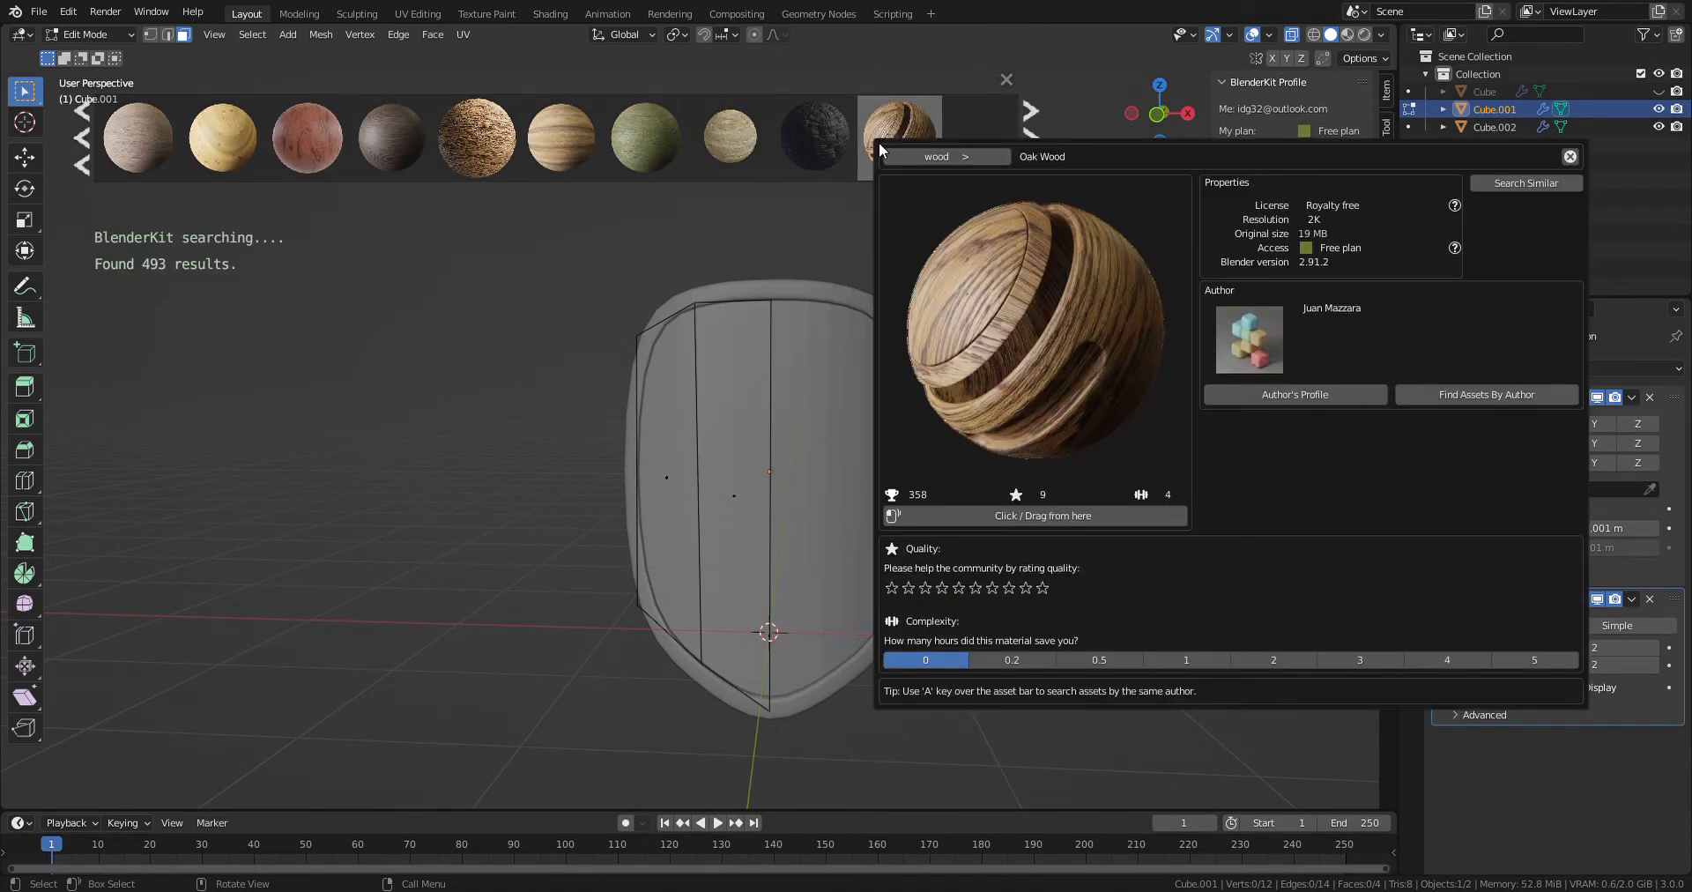
right_click(729, 127)
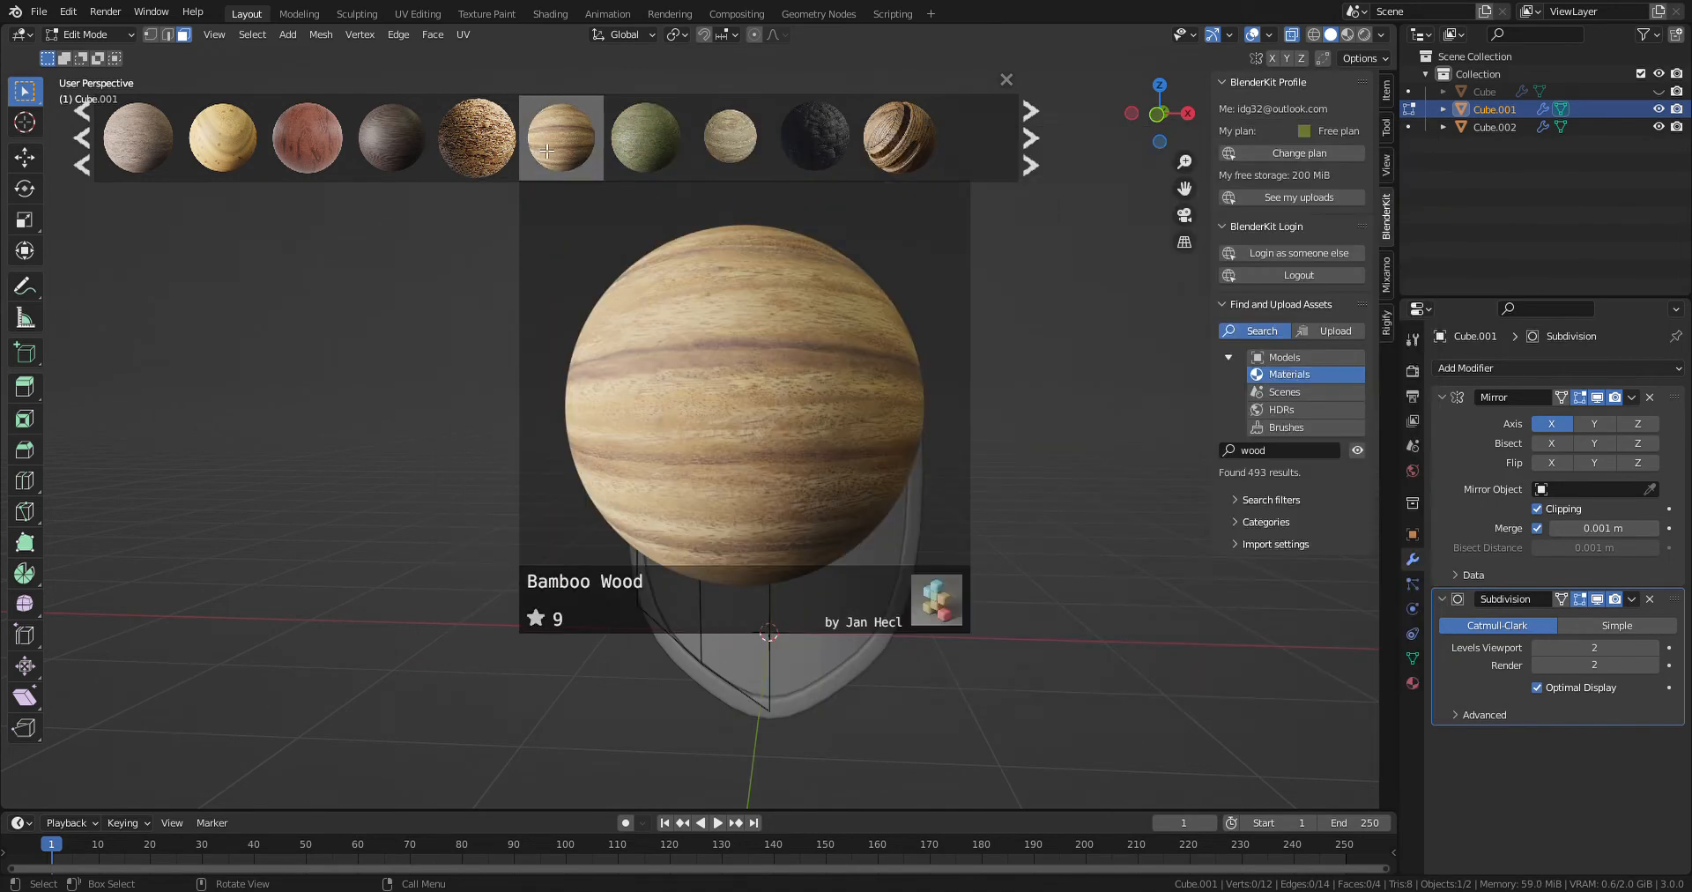
right_click(547, 151)
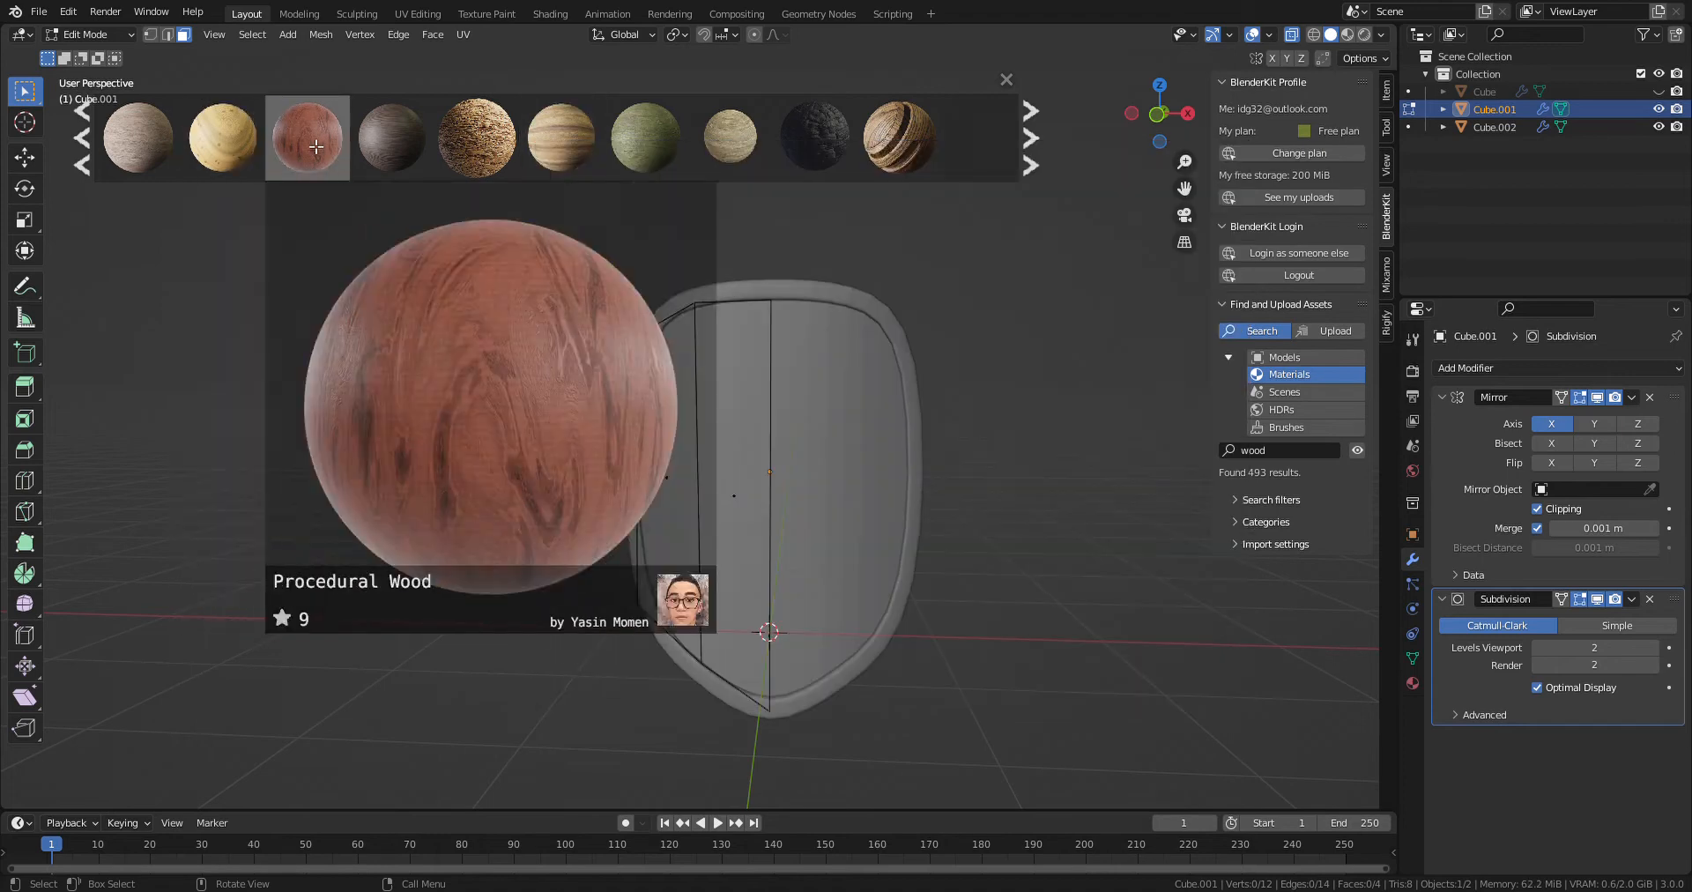
right_click(310, 139)
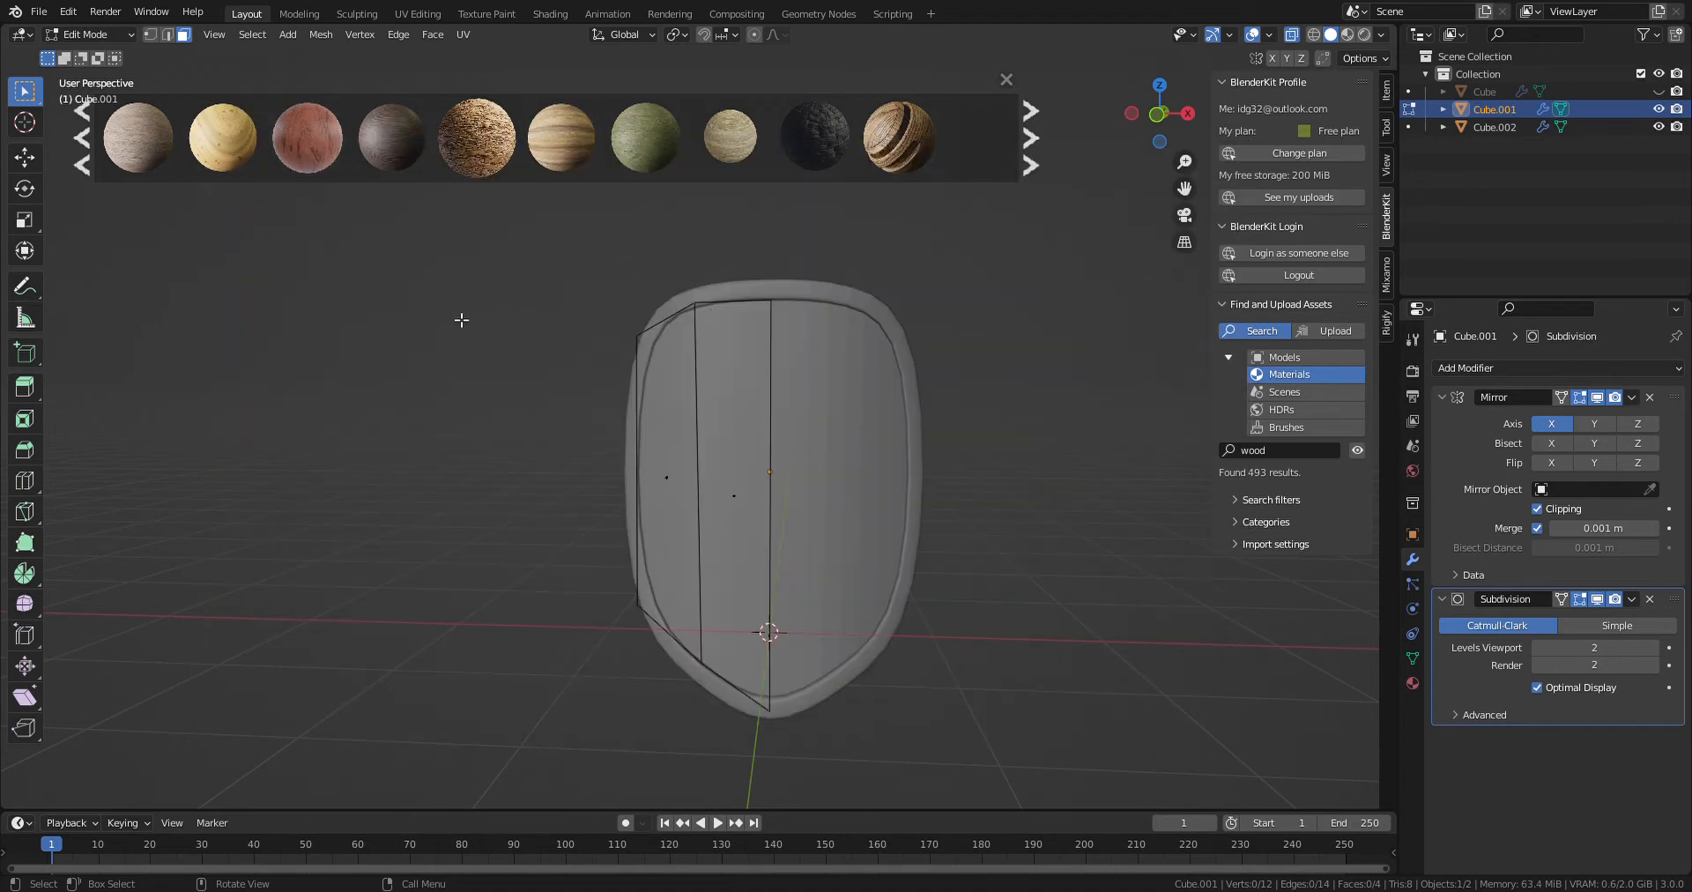
- Switch the viewport to material preview and apply the Procedural Wood material to the shield's rim
left_click(1347, 35)
mouse_move(348, 127)
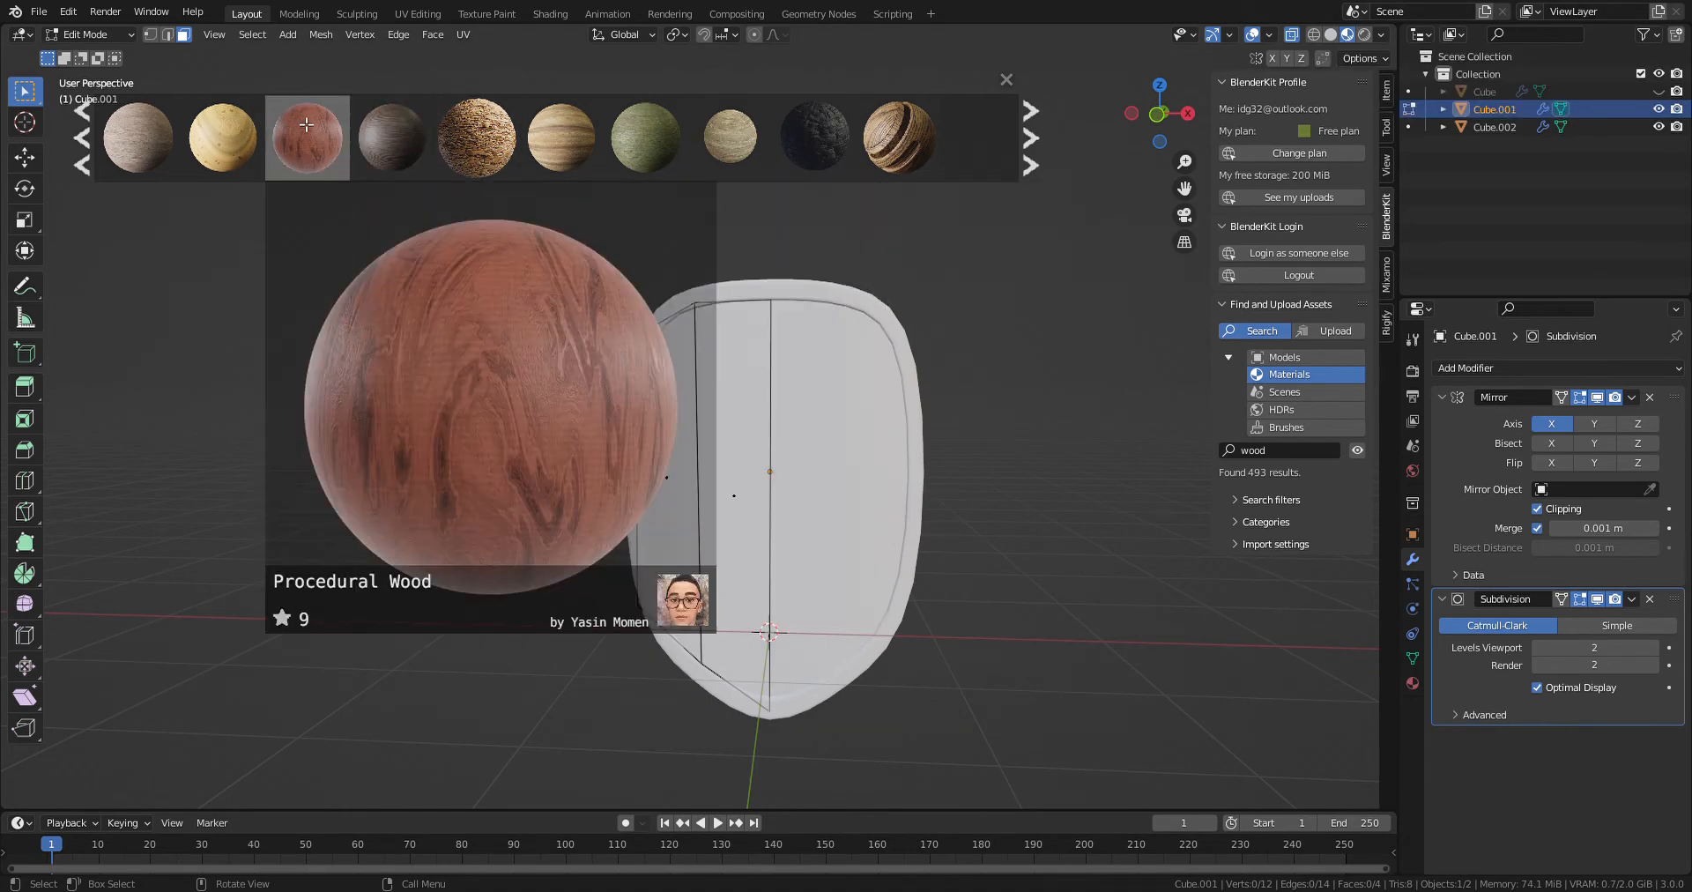
left_click_drag(306, 125, 761, 293)
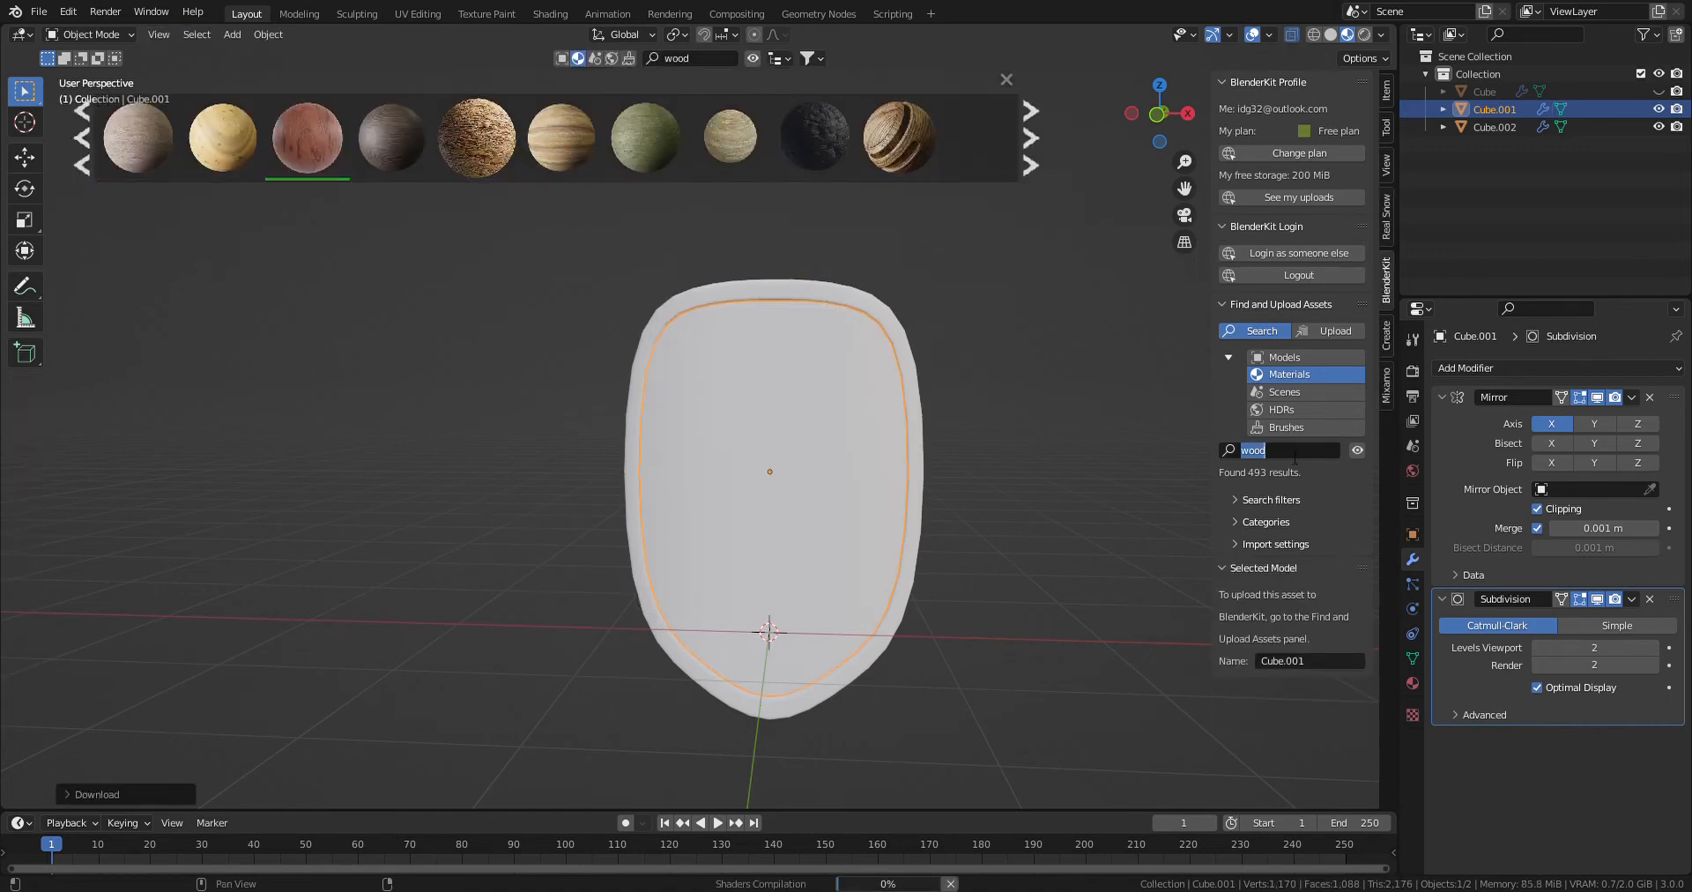
- Search the BlenderKit materials for "iron" and apply the Iron Touched material to the shield's inner panel
type("iron")
key("Return")
mouse_move(434, 137)
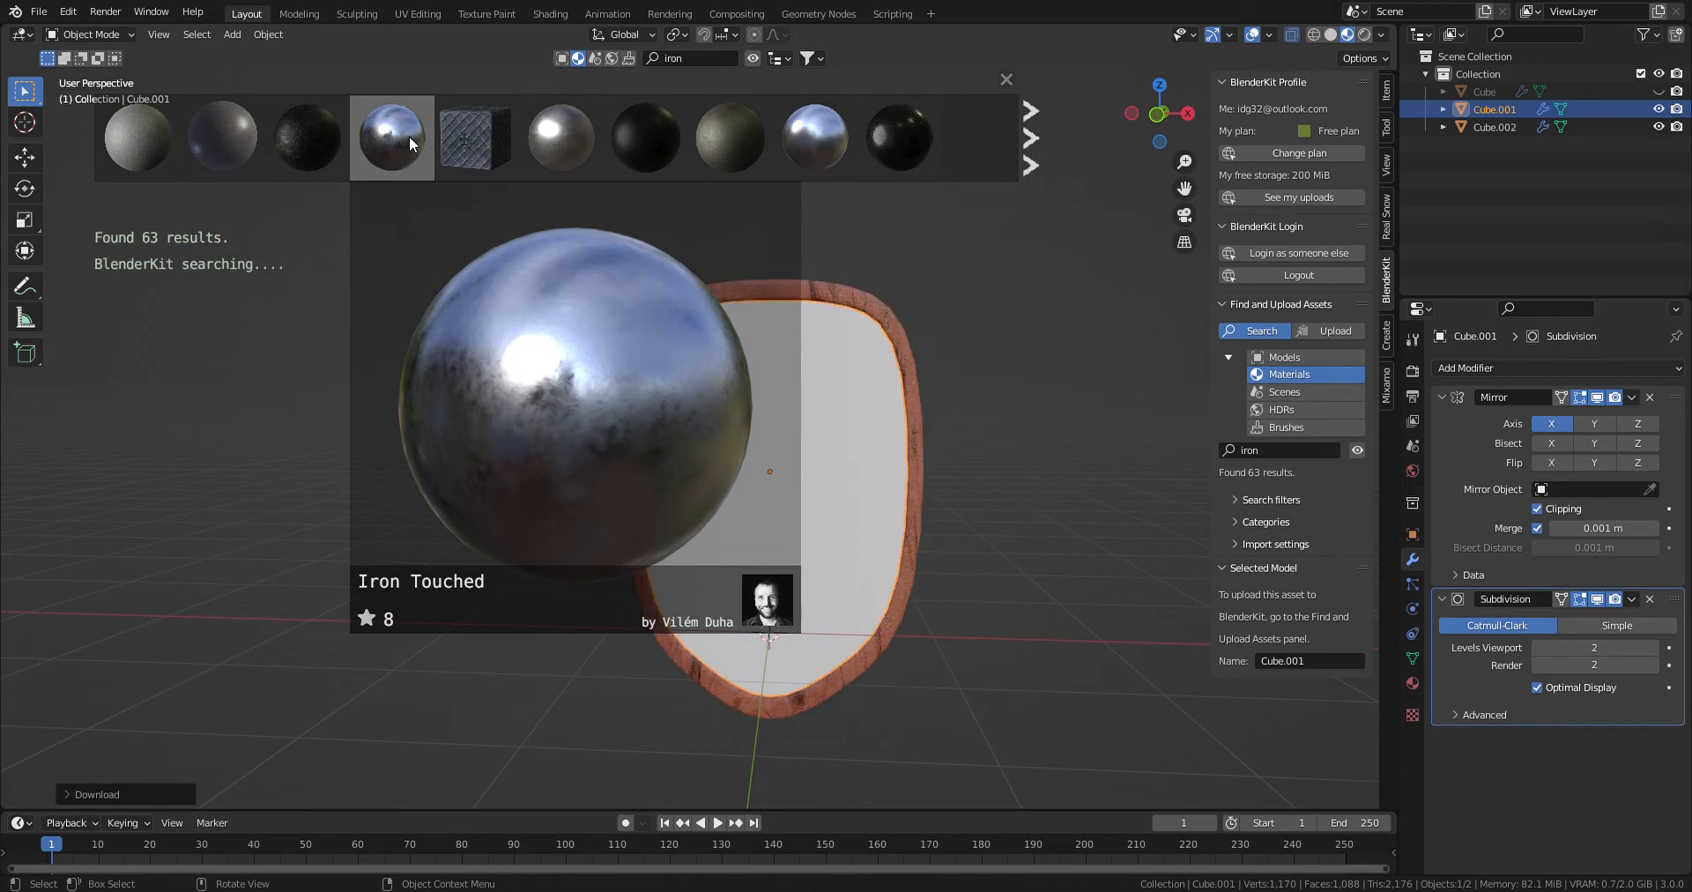
mouse_move(410, 136)
left_mouse_down()
mouse_move(816, 502)
mouse_move(780, 453)
left_mouse_up()
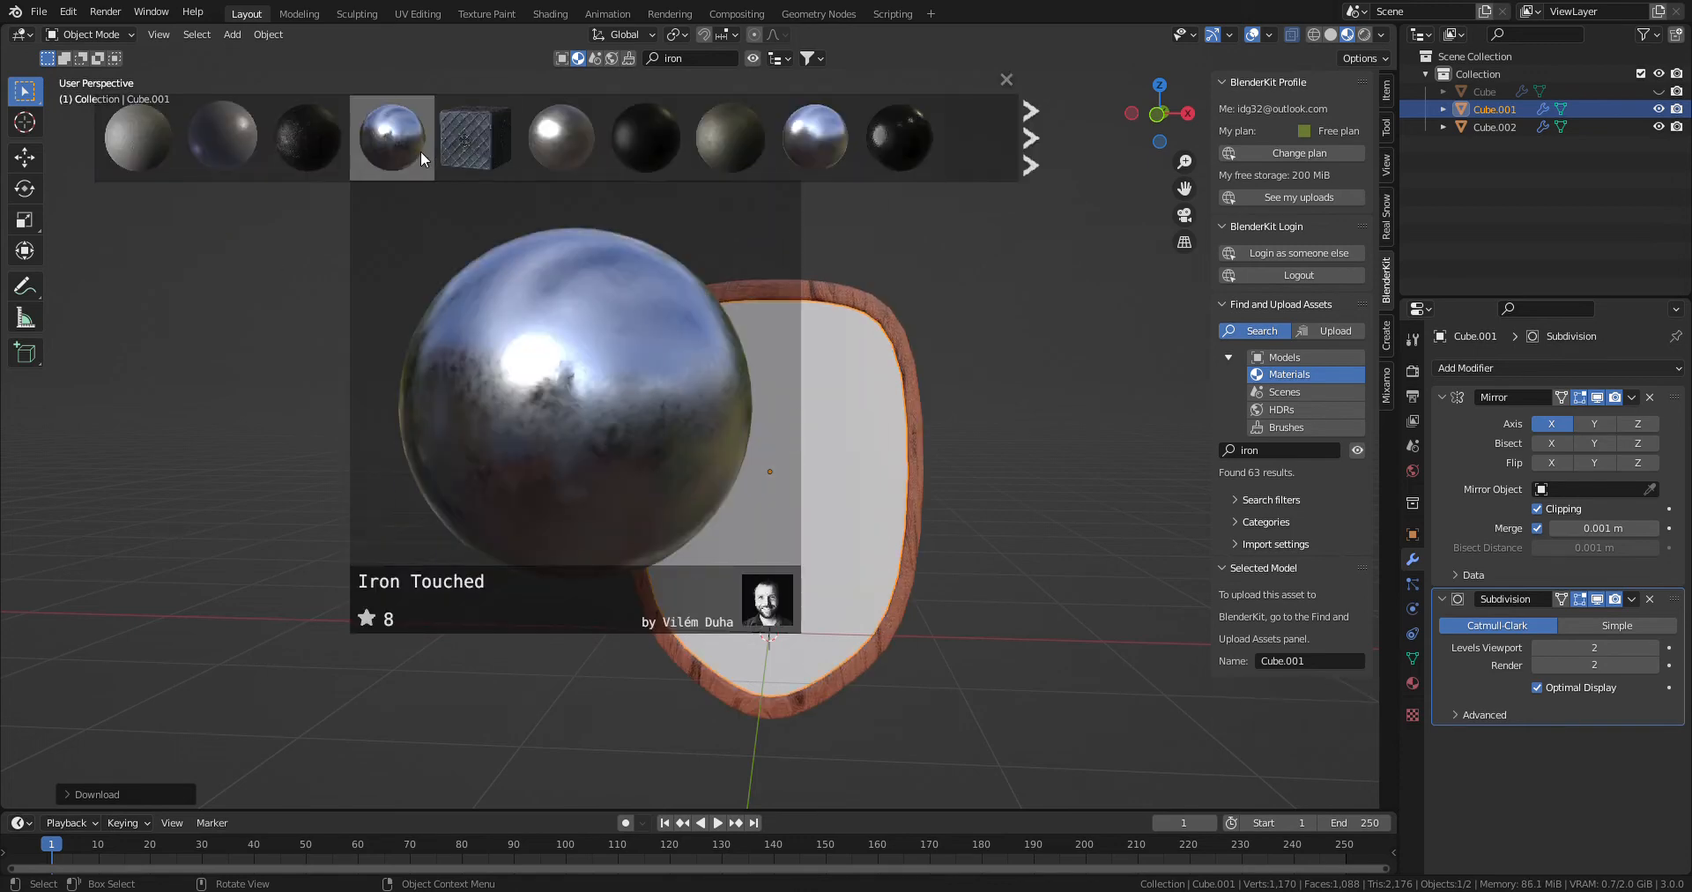
right_click(422, 153)
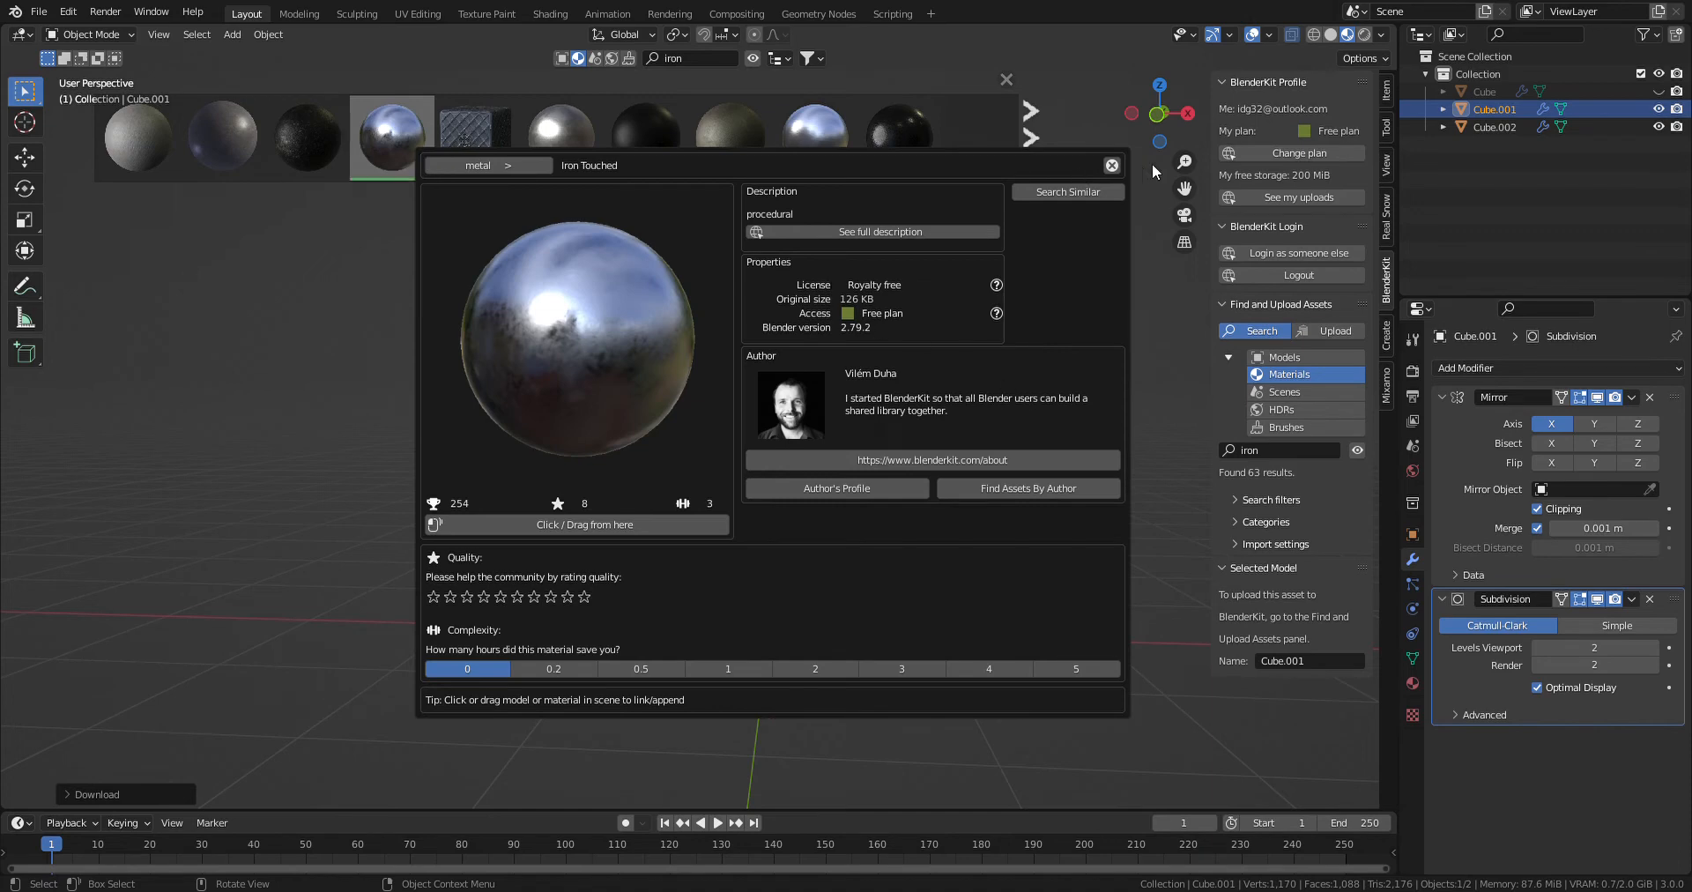
left_click(1112, 165)
middle_click_drag(957, 467, 562, 516)
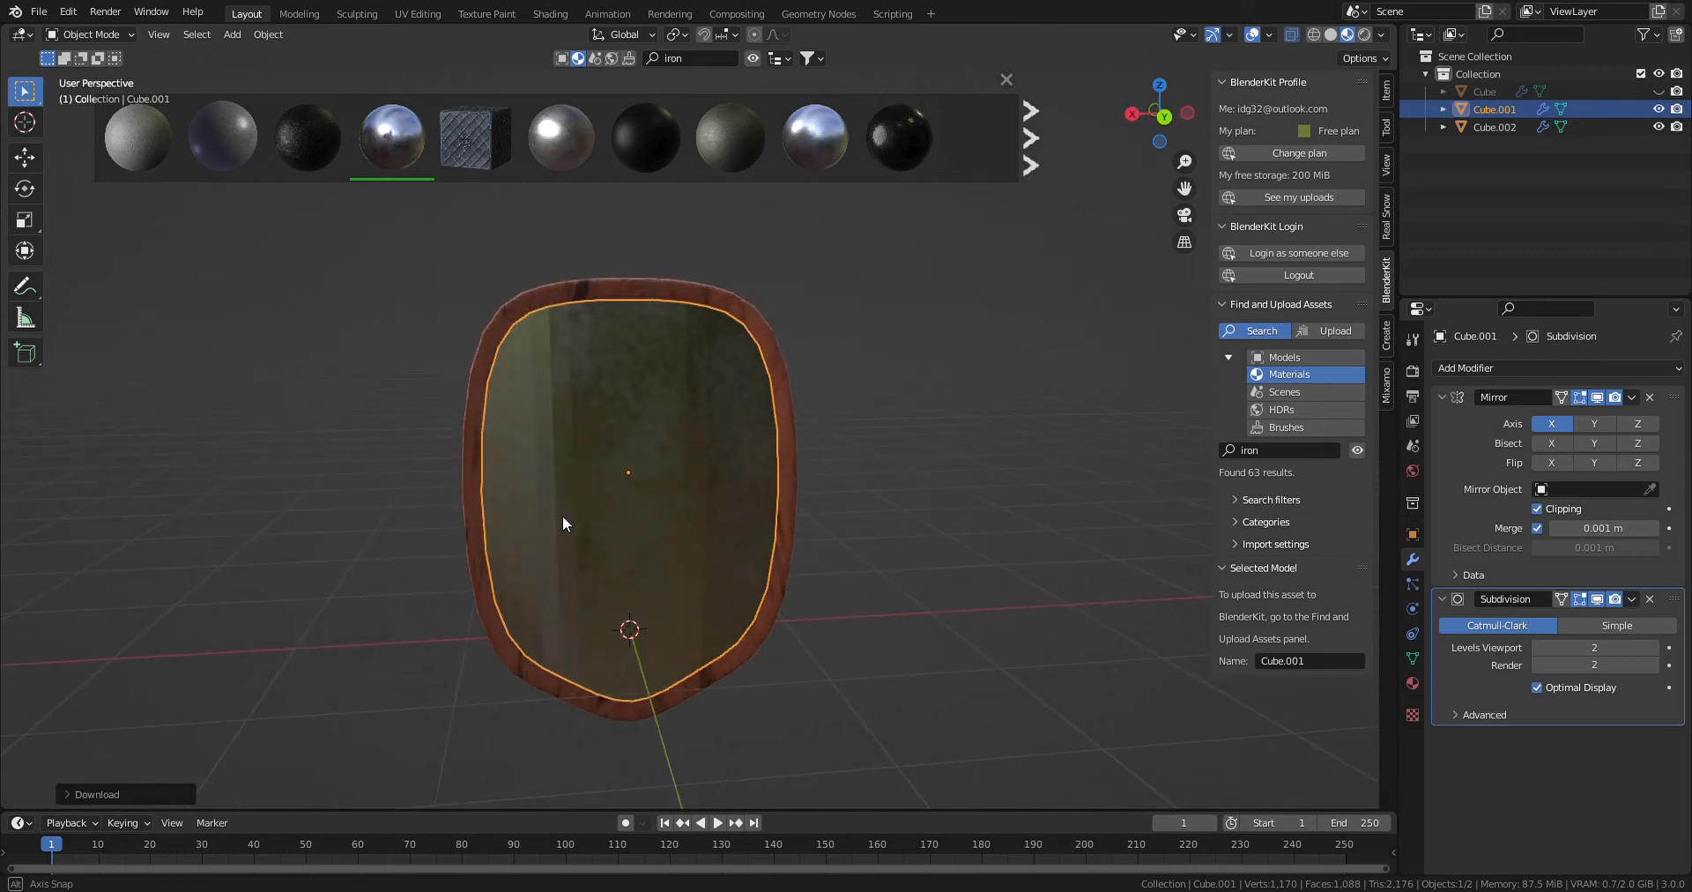
- Return the viewport to solid shading and place the 3D cursor at the center of the shield in the back view
left_click(1330, 39)
right_click(626, 477, "shift")
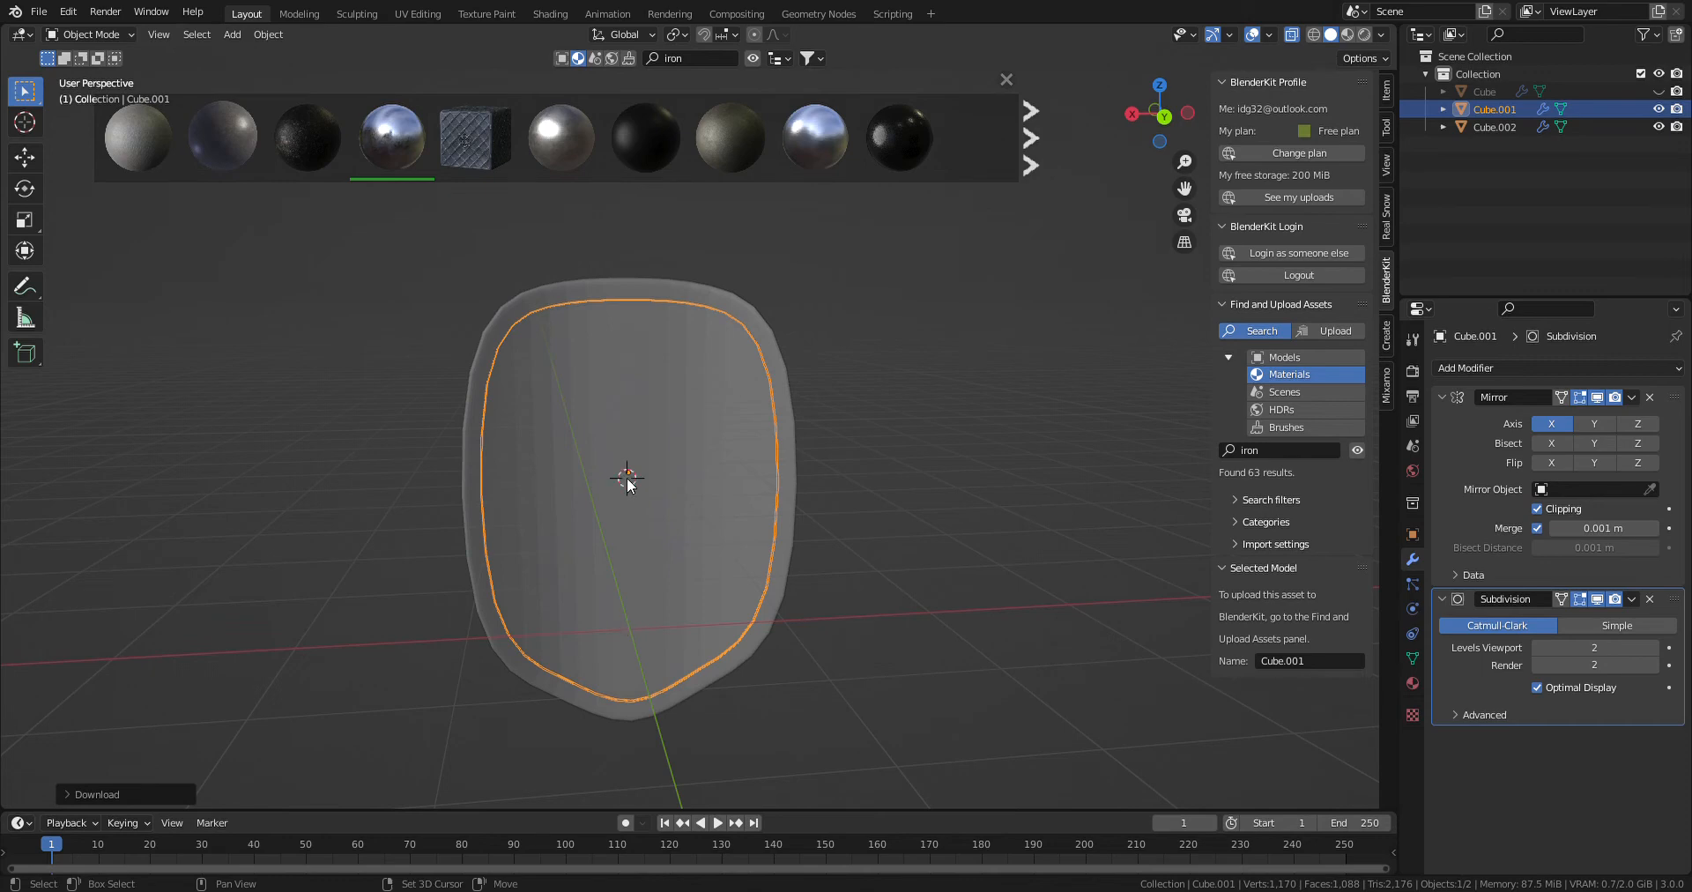
key("KP_1")
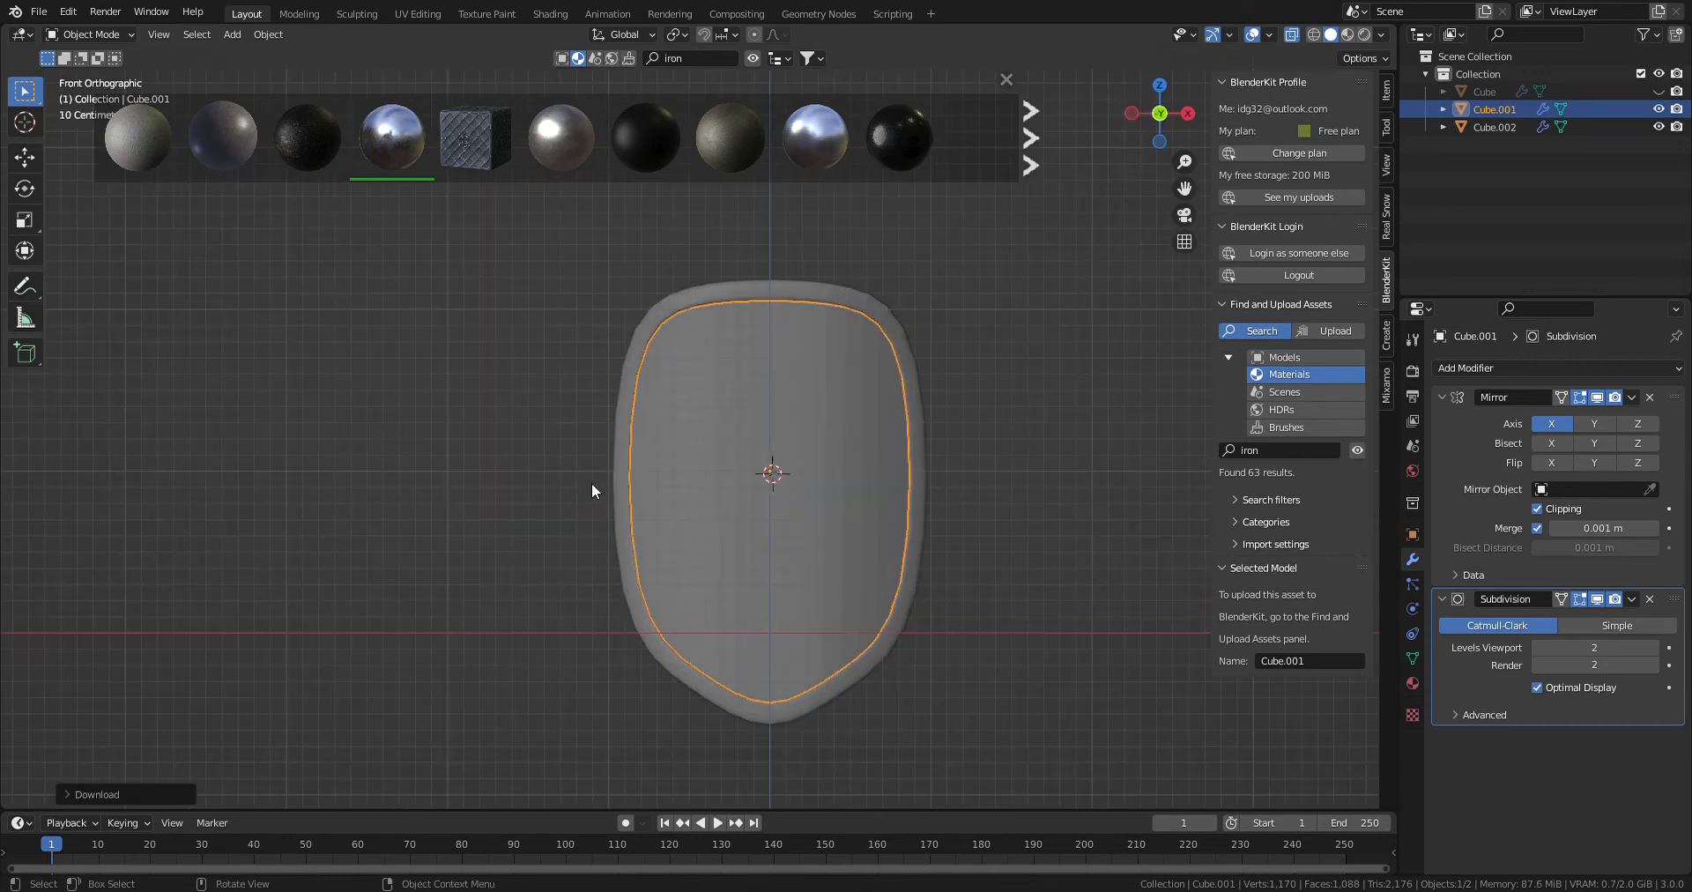
key("ctrl+KP_1")
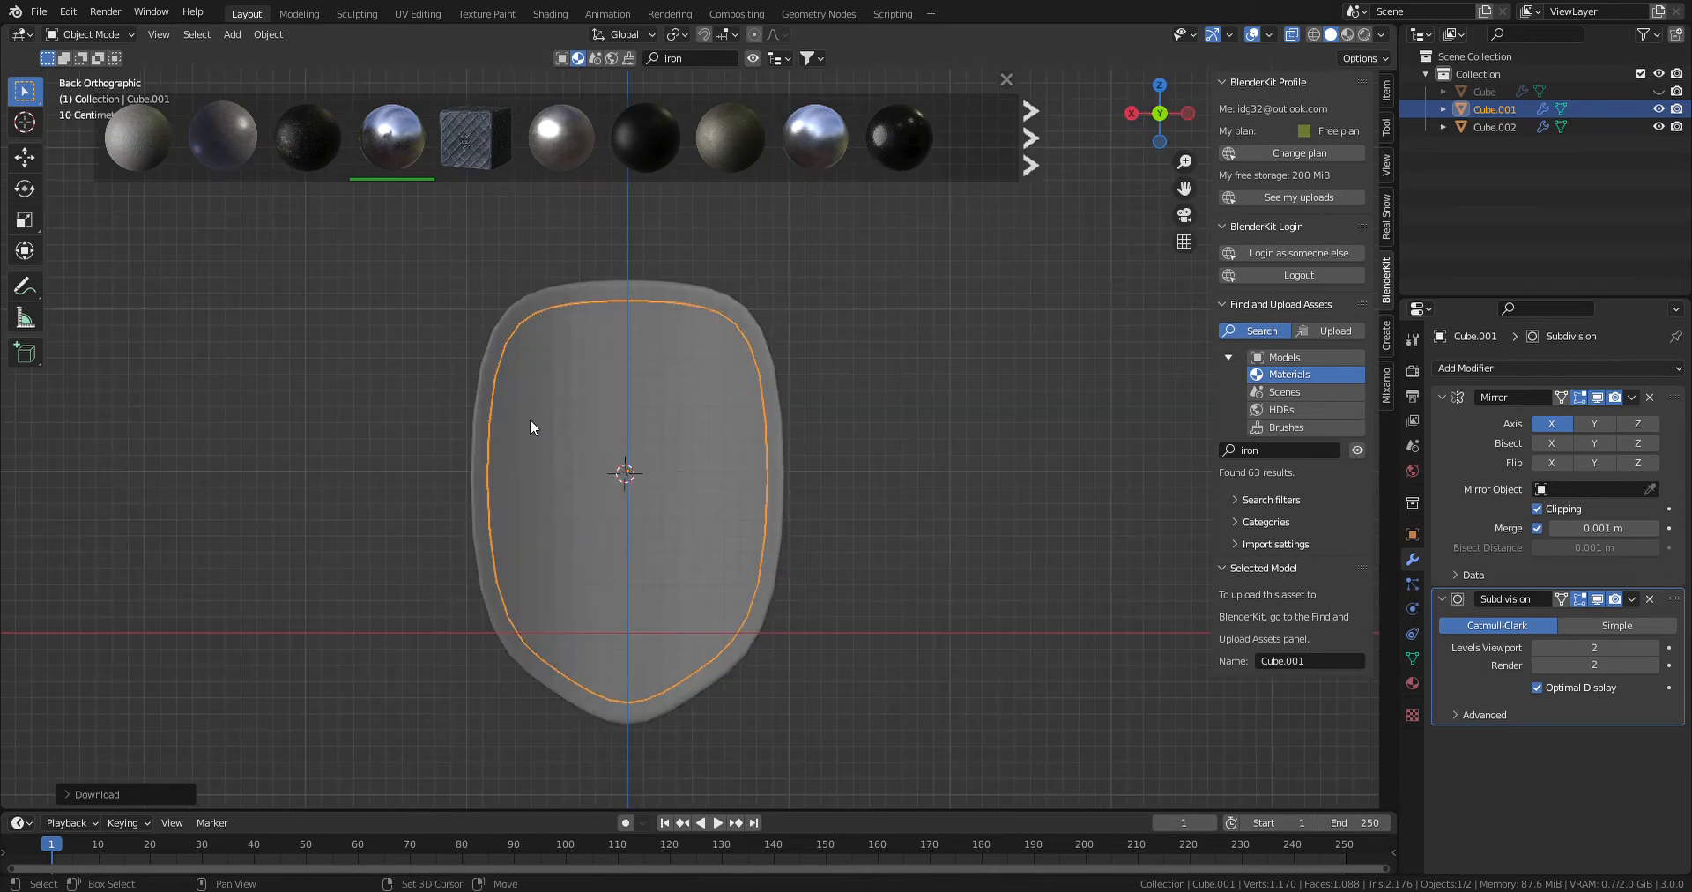
right_click(629, 475, "shift")
- Add a cylinder at the 3D cursor, turn off X-ray and rotate the cylinder 90° about the Y axis
key("shift+a")
mouse_move(625, 472)
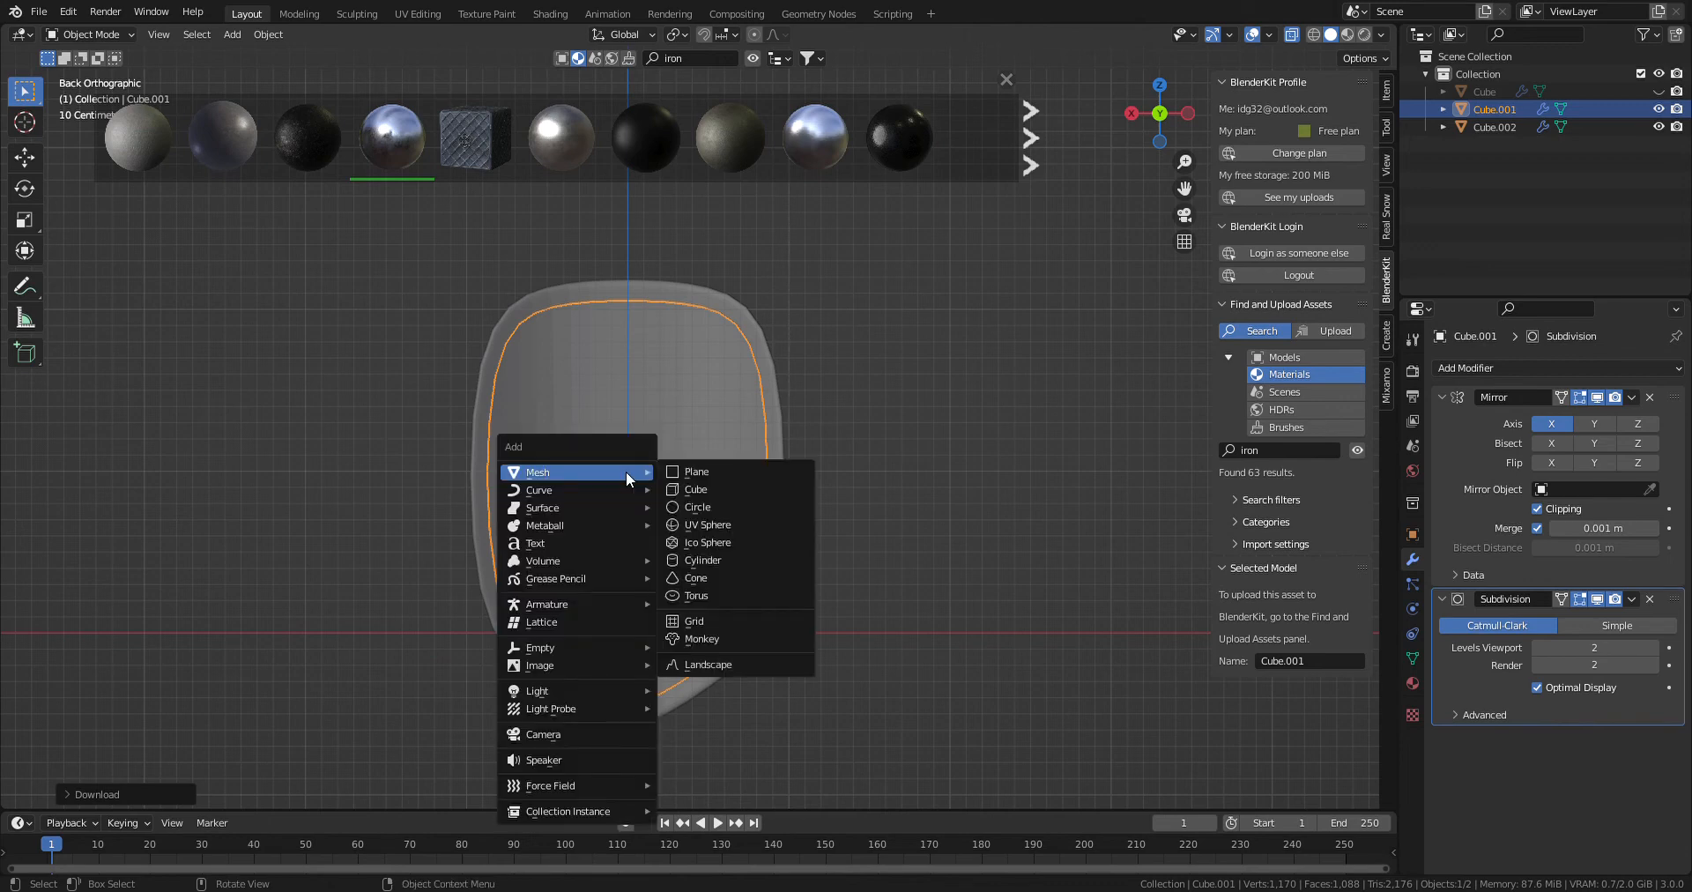
left_click(739, 555)
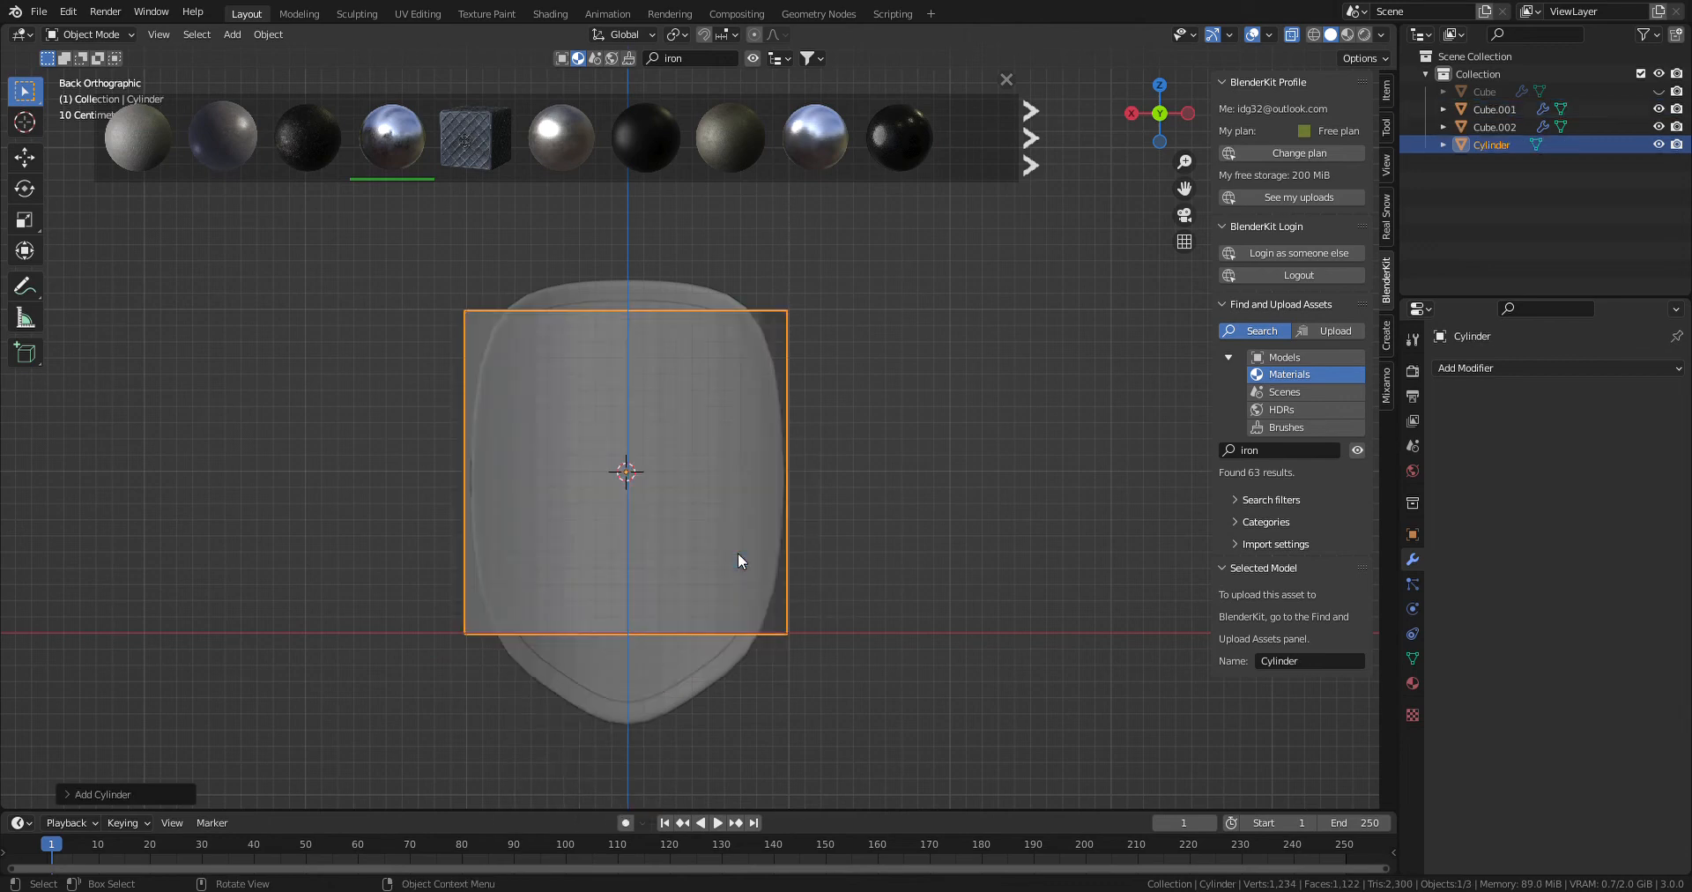
left_click(1293, 36)
key("r")
key("y")
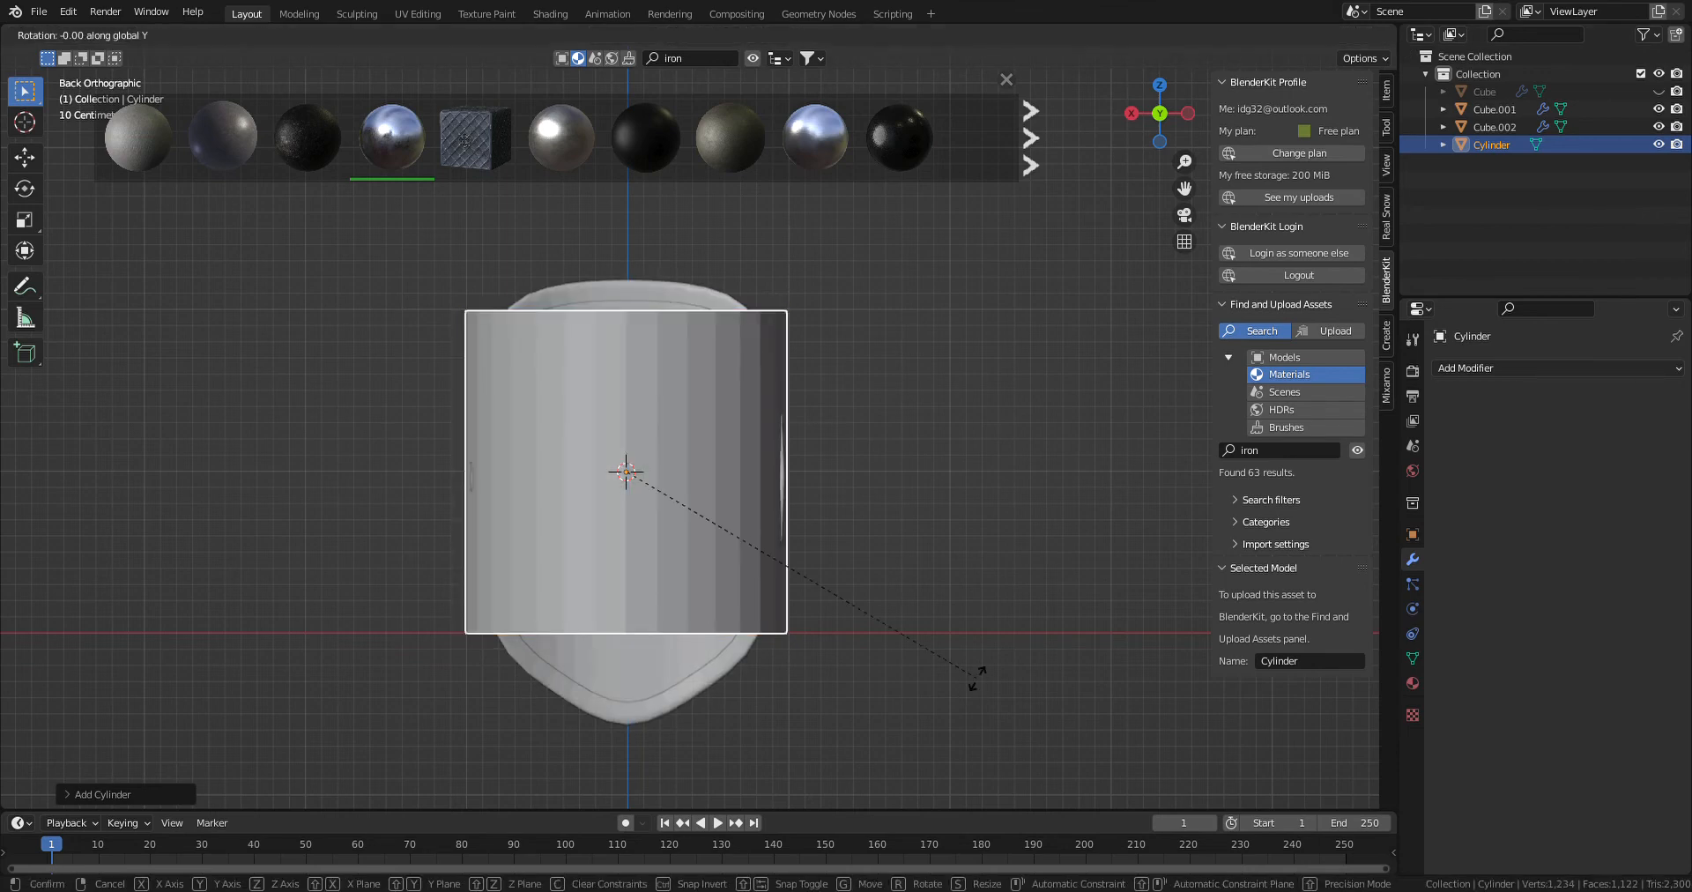
key("0")
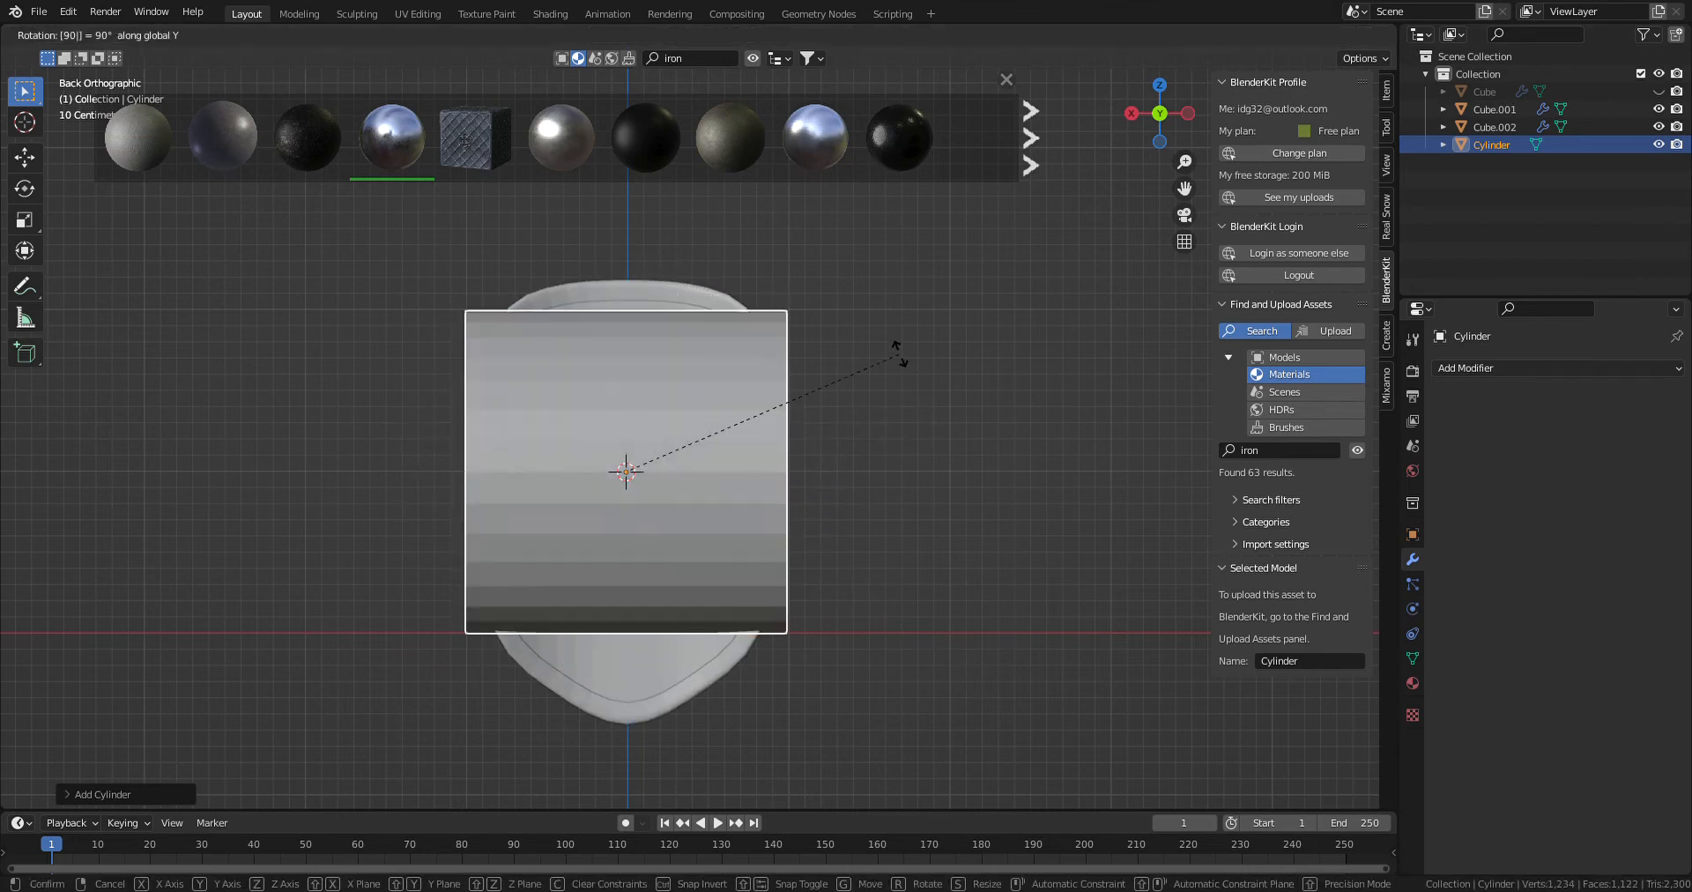
key("Return")
- Scale the cylinder down on every axis except X until it is a thin horizontal rod
key("s")
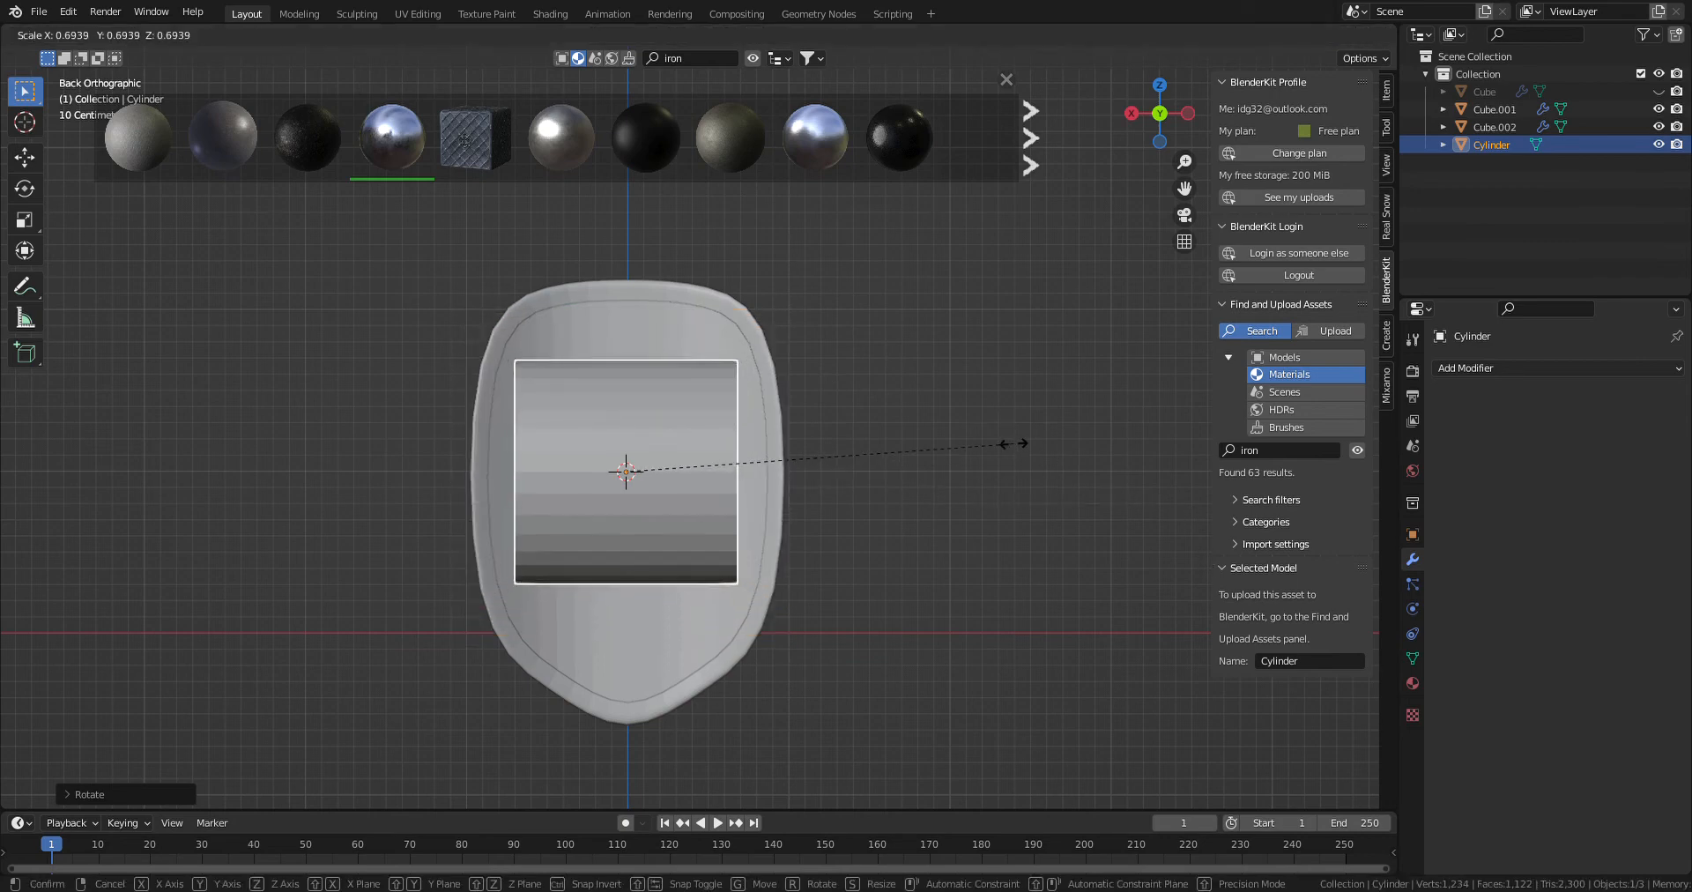
key("shift+x")
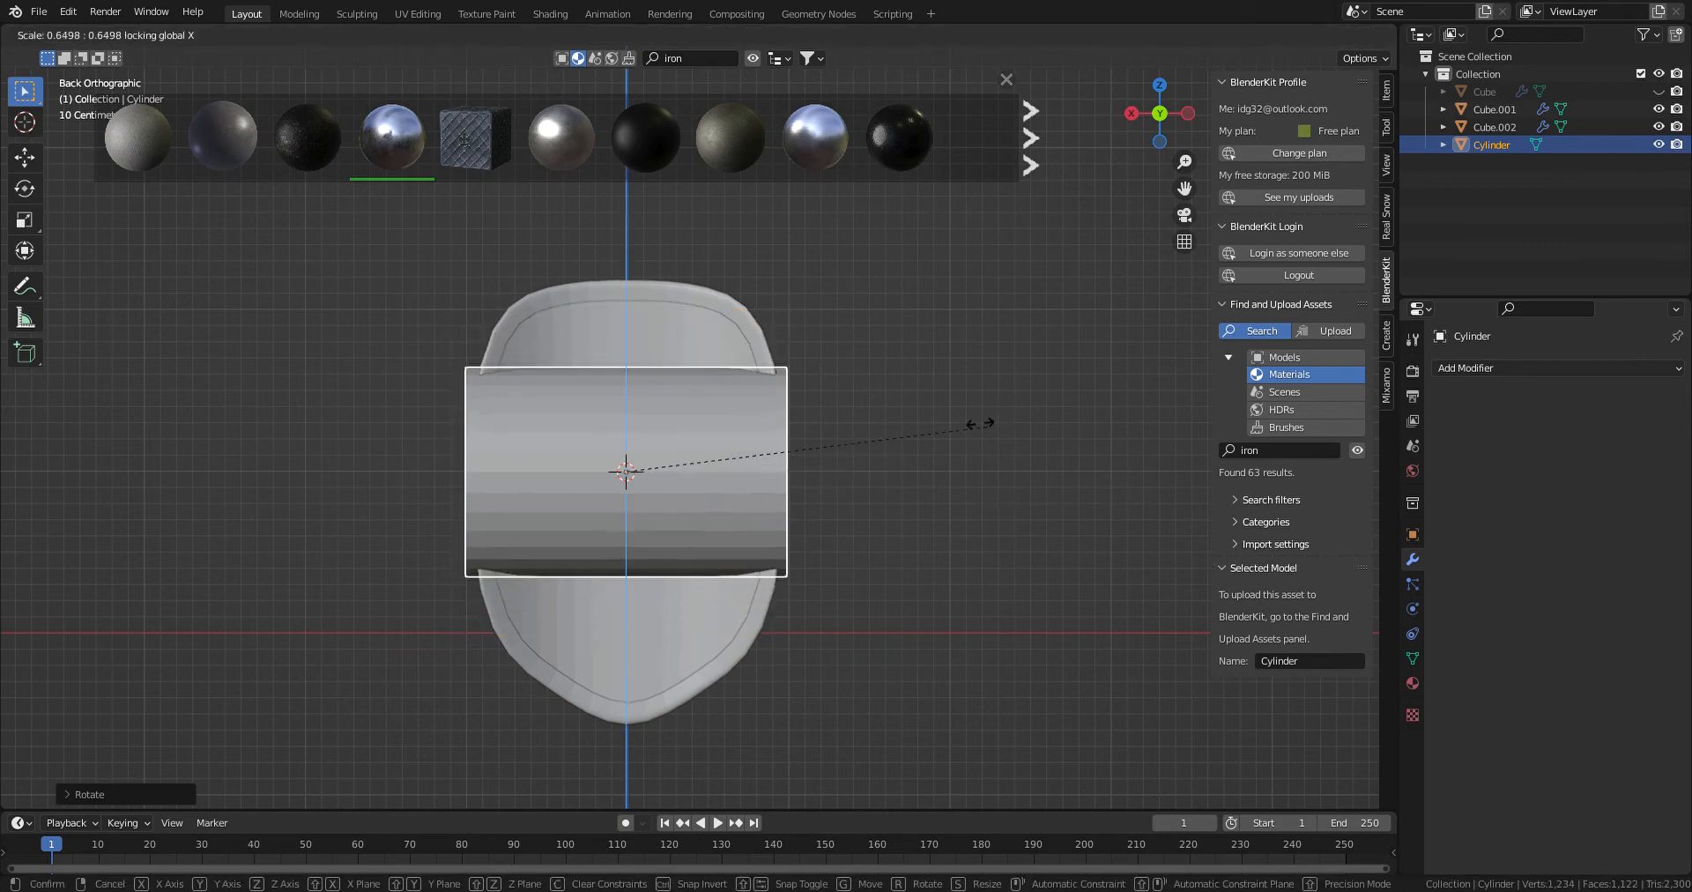
left_click(608, 388)
middle_click_drag(615, 403, 685, 490)
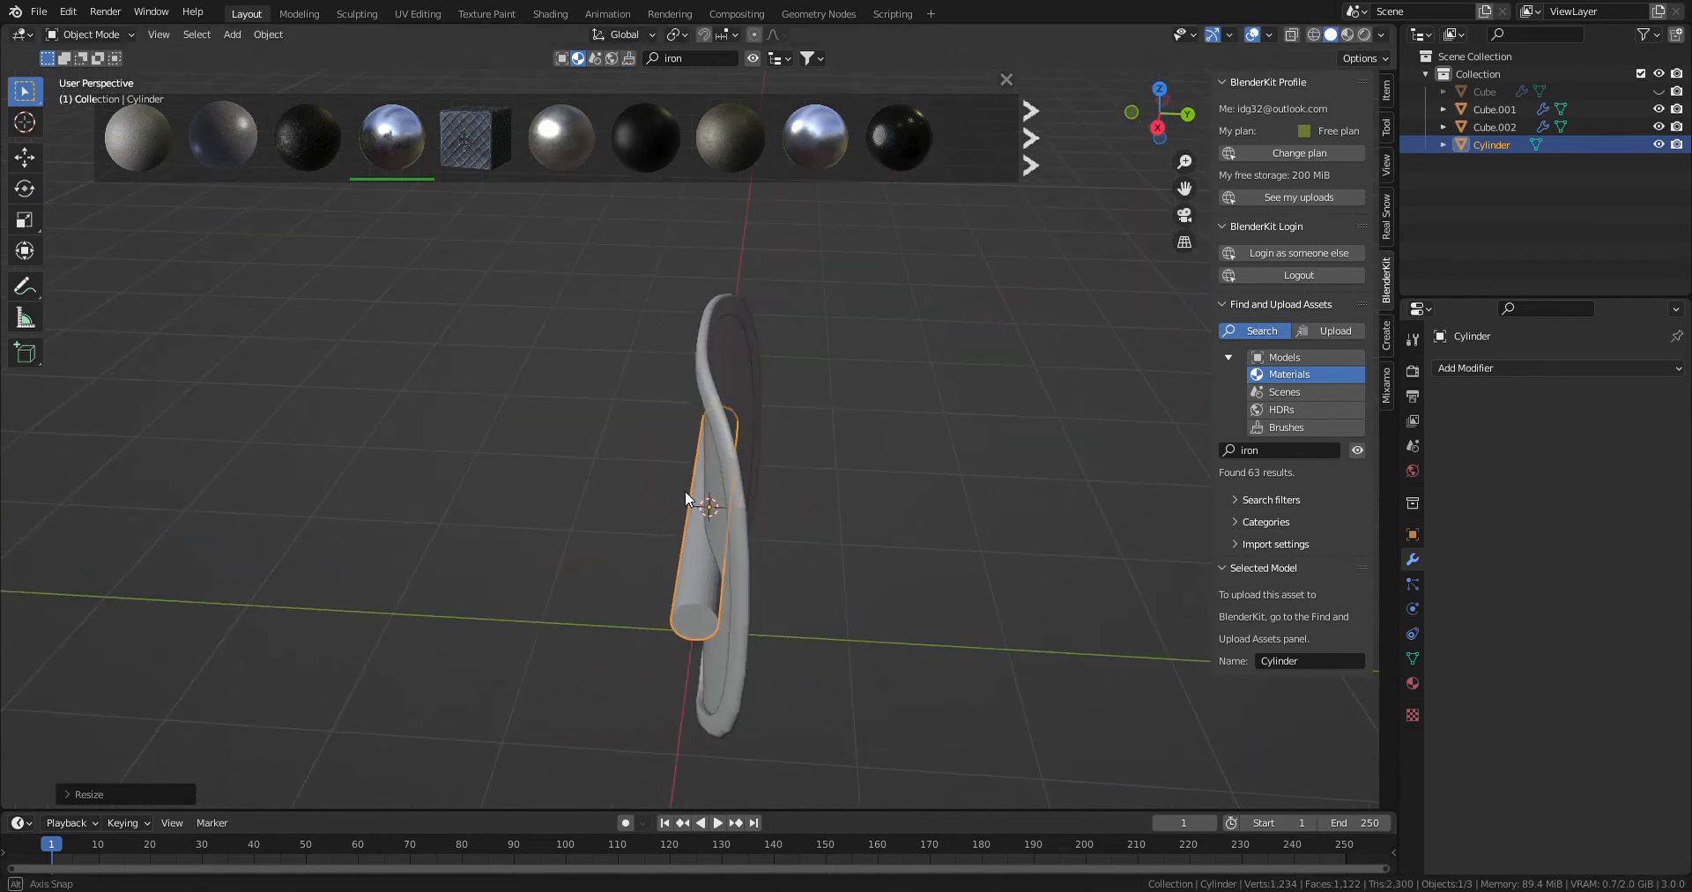
key("s")
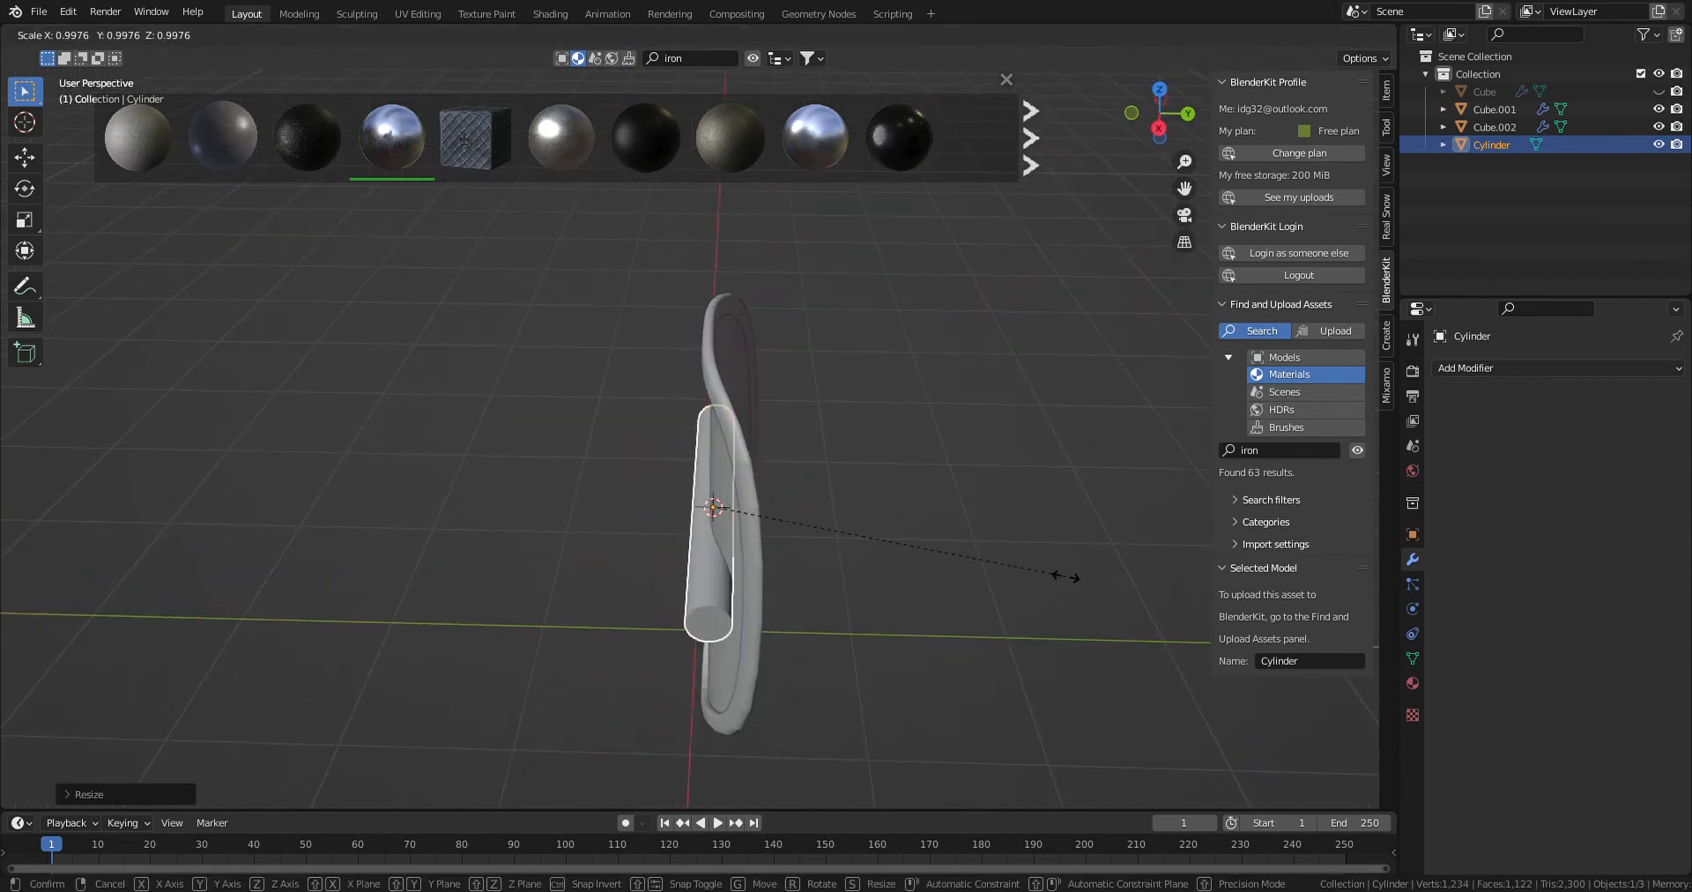
key("shift+x")
left_click(815, 491)
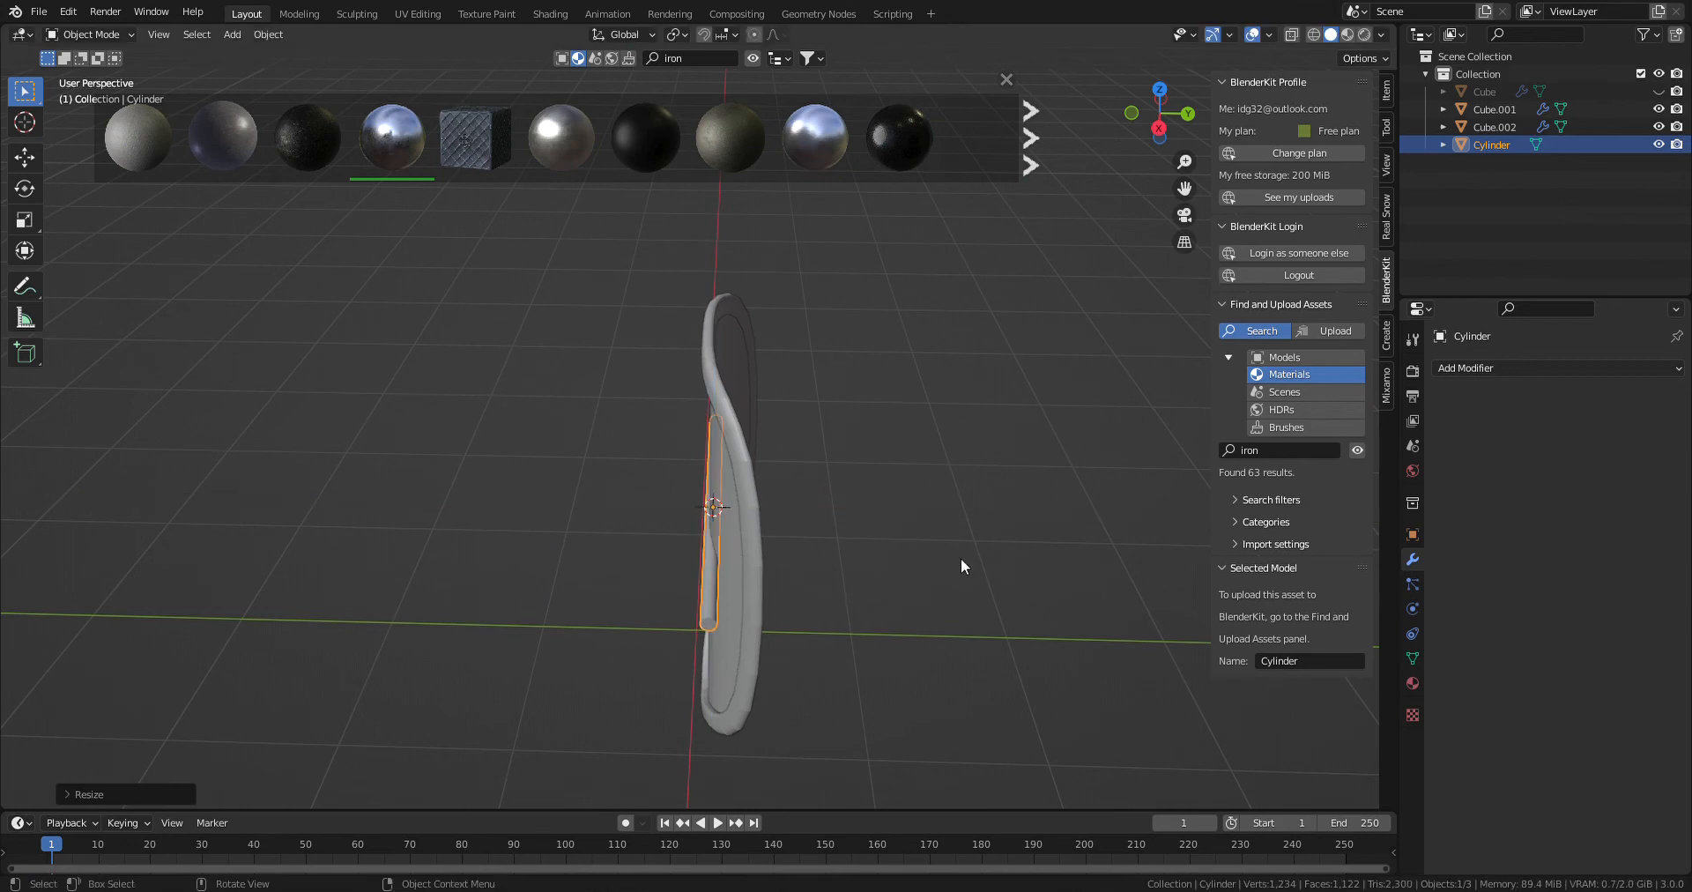
- Move the rod about 0.21 m along the Y axis toward the back of the shield
key("g")
key("y")
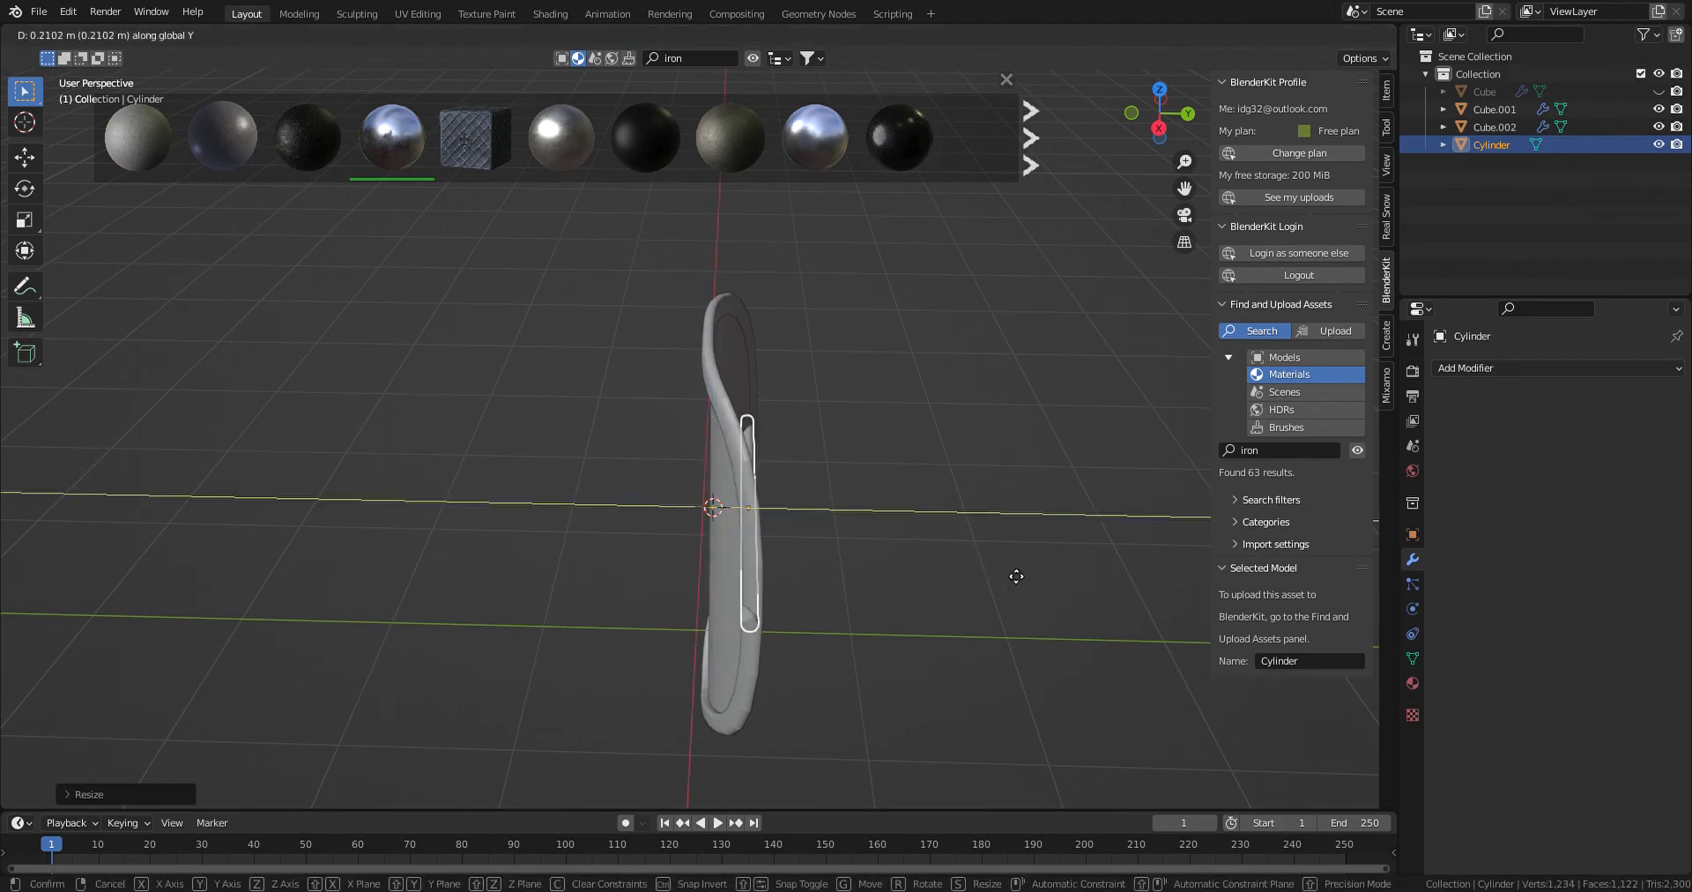
left_click(1019, 577)
middle_click_drag(1022, 578, 927, 596)
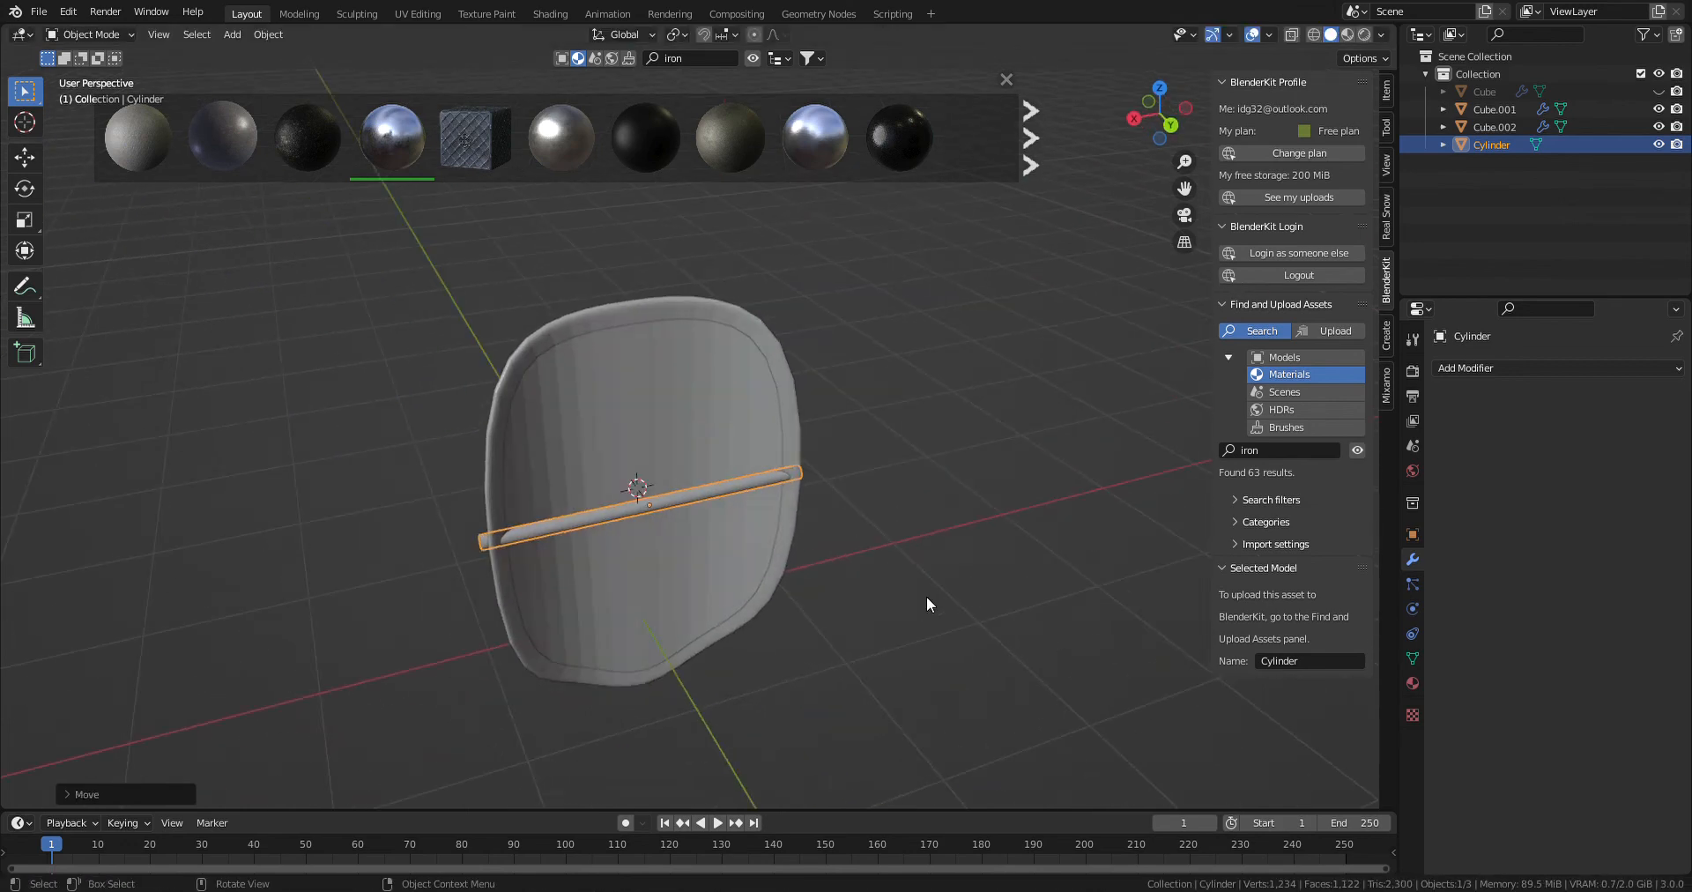
- Scale the rod to about 0.9 along X to fit the shield's width and adjust its position along Y
key("s")
key("x")
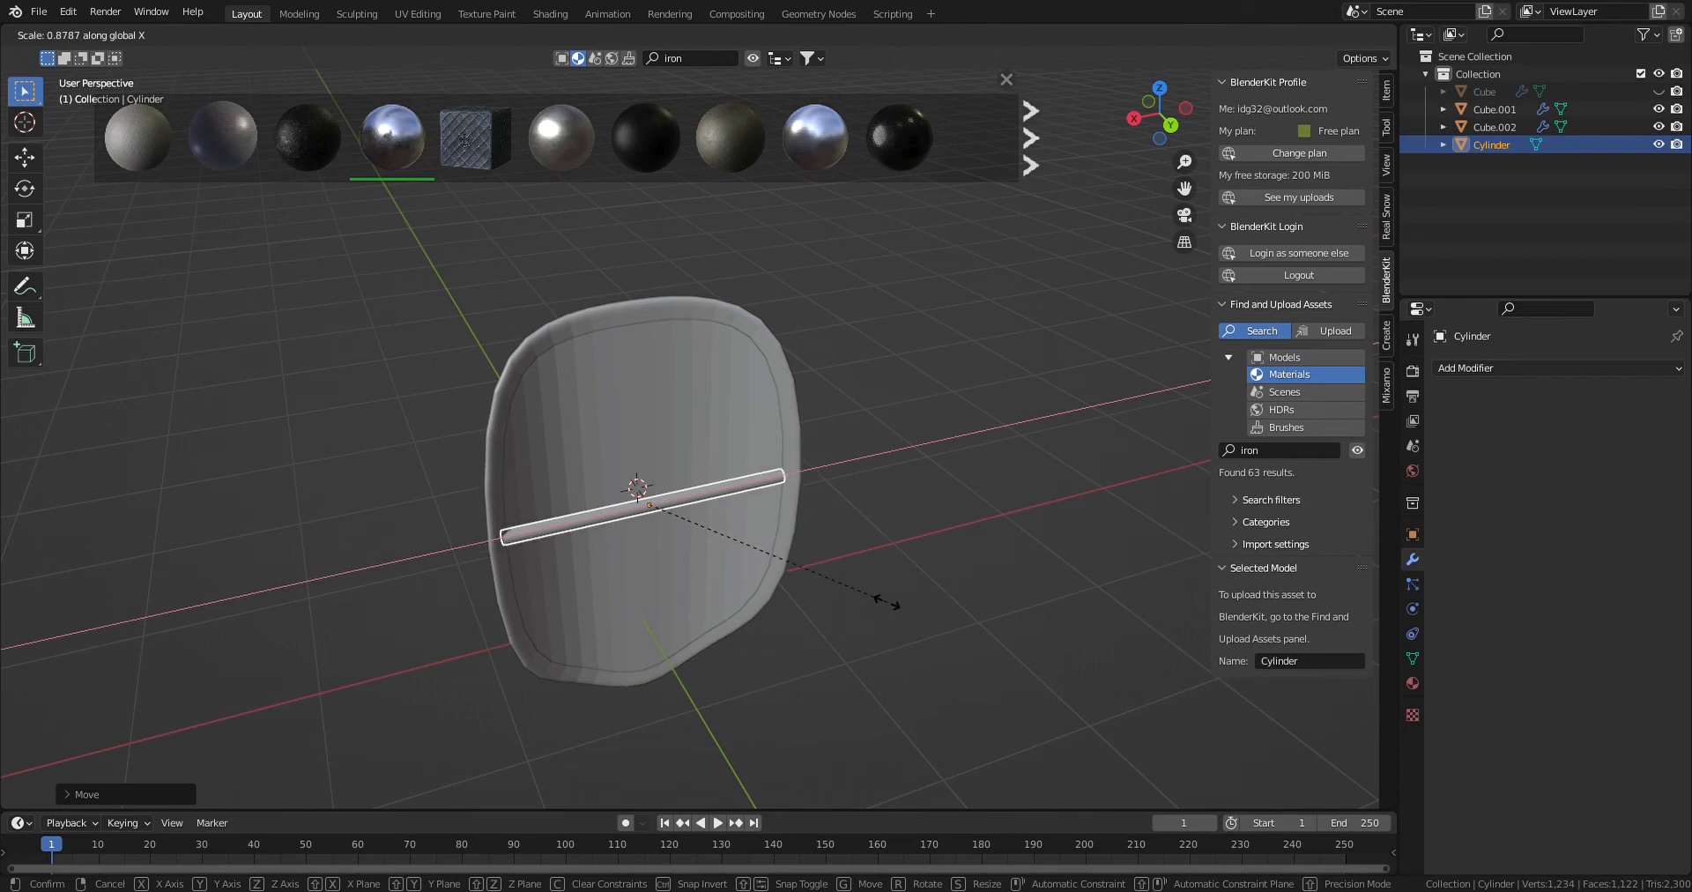
left_click(899, 608)
middle_click_drag(913, 627, 1140, 585)
key("g")
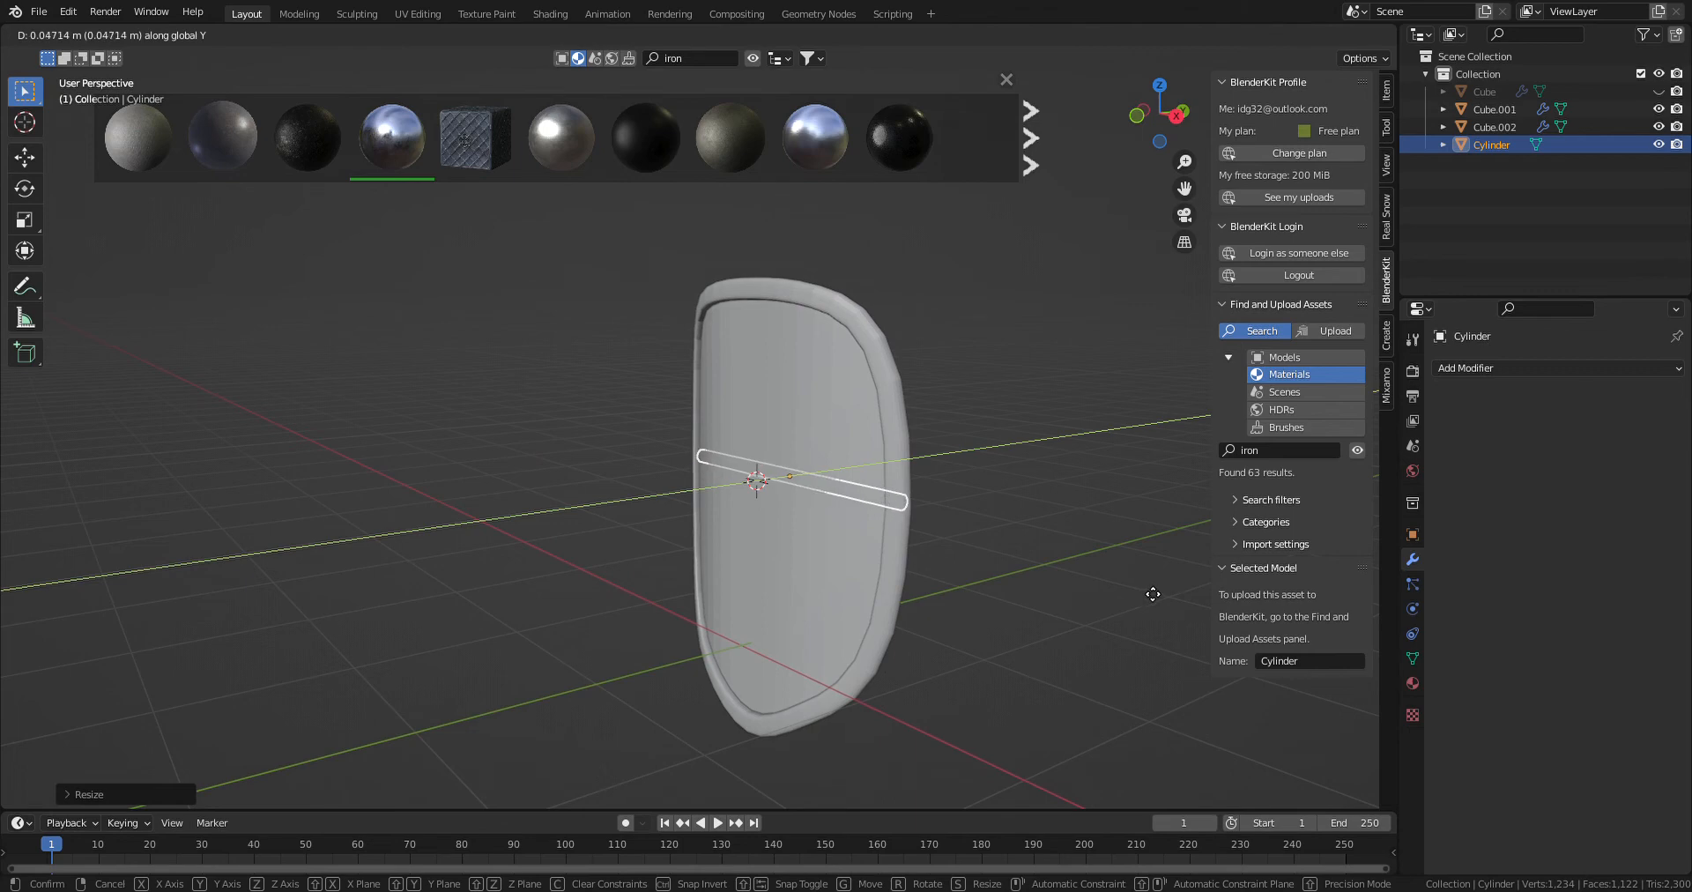
left_click(1091, 588)
middle_click_drag(1090, 581, 930, 585)
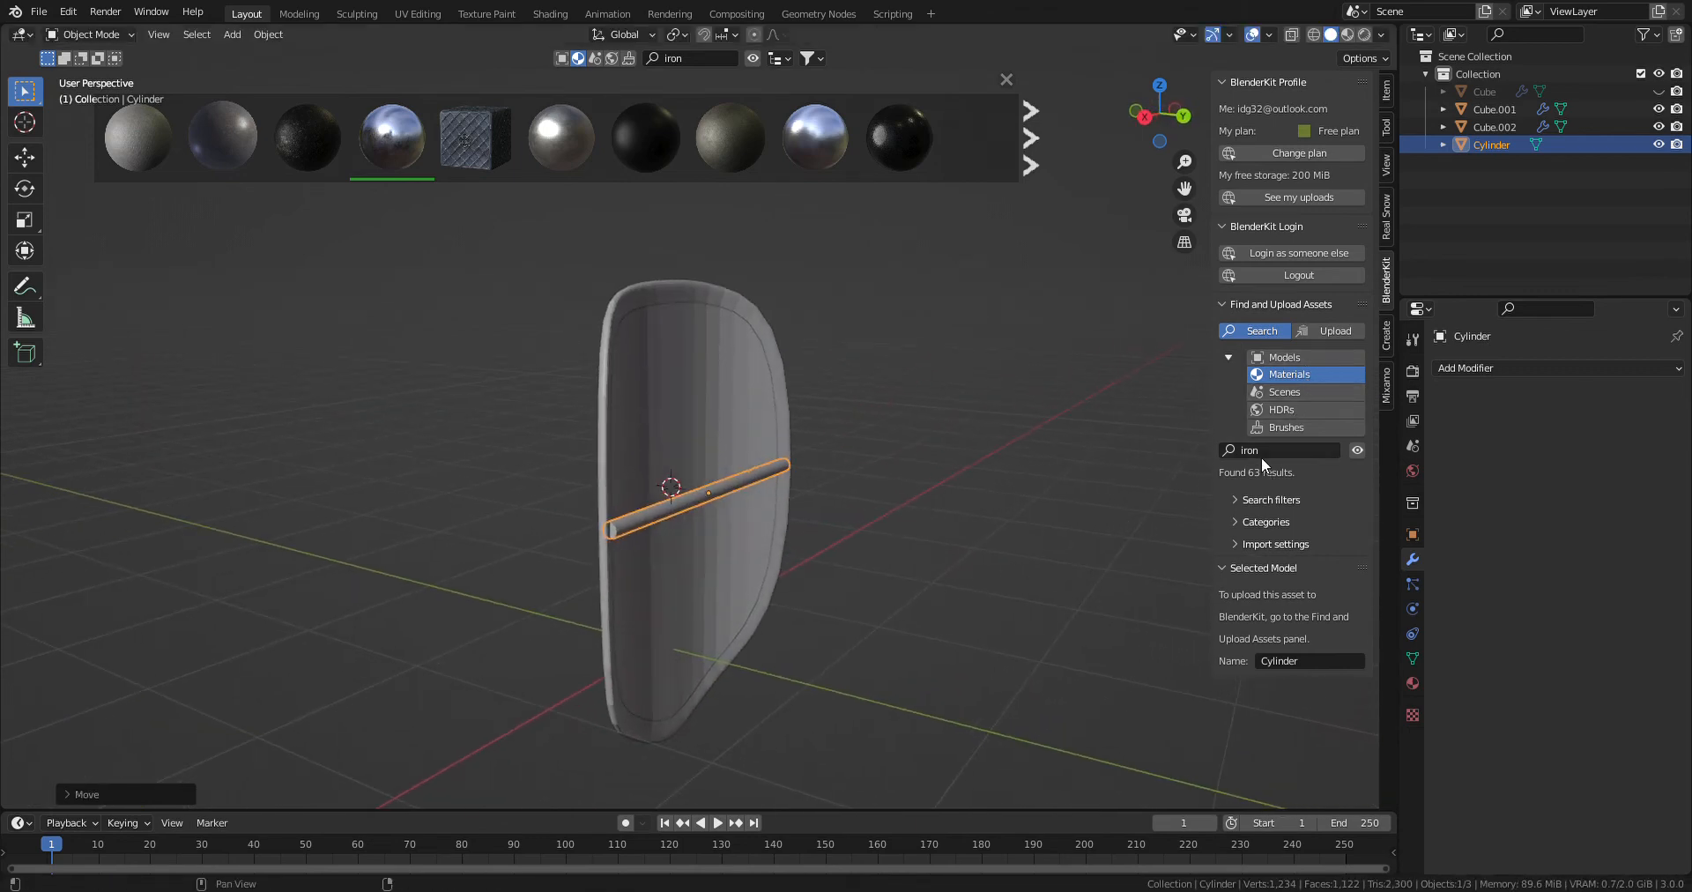
- Search BlenderKit for iron materials, then apply Iron brushed to the handle rod in Material Preview shading
left_click(1480, 369)
key("Return")
mouse_move(817, 131)
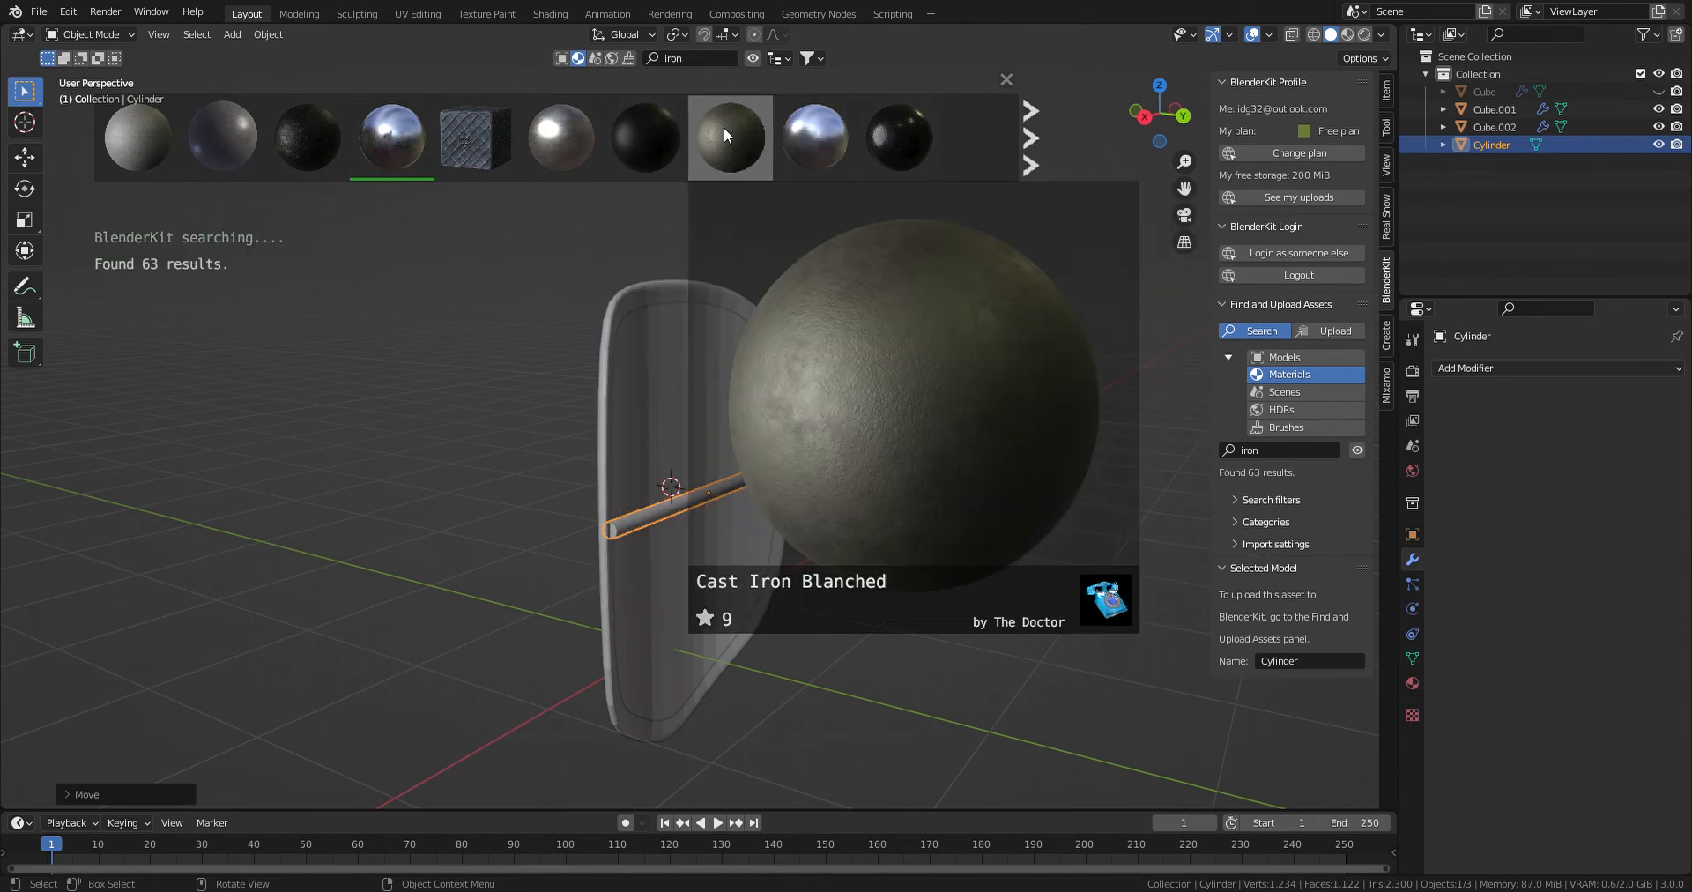
right_click(724, 133)
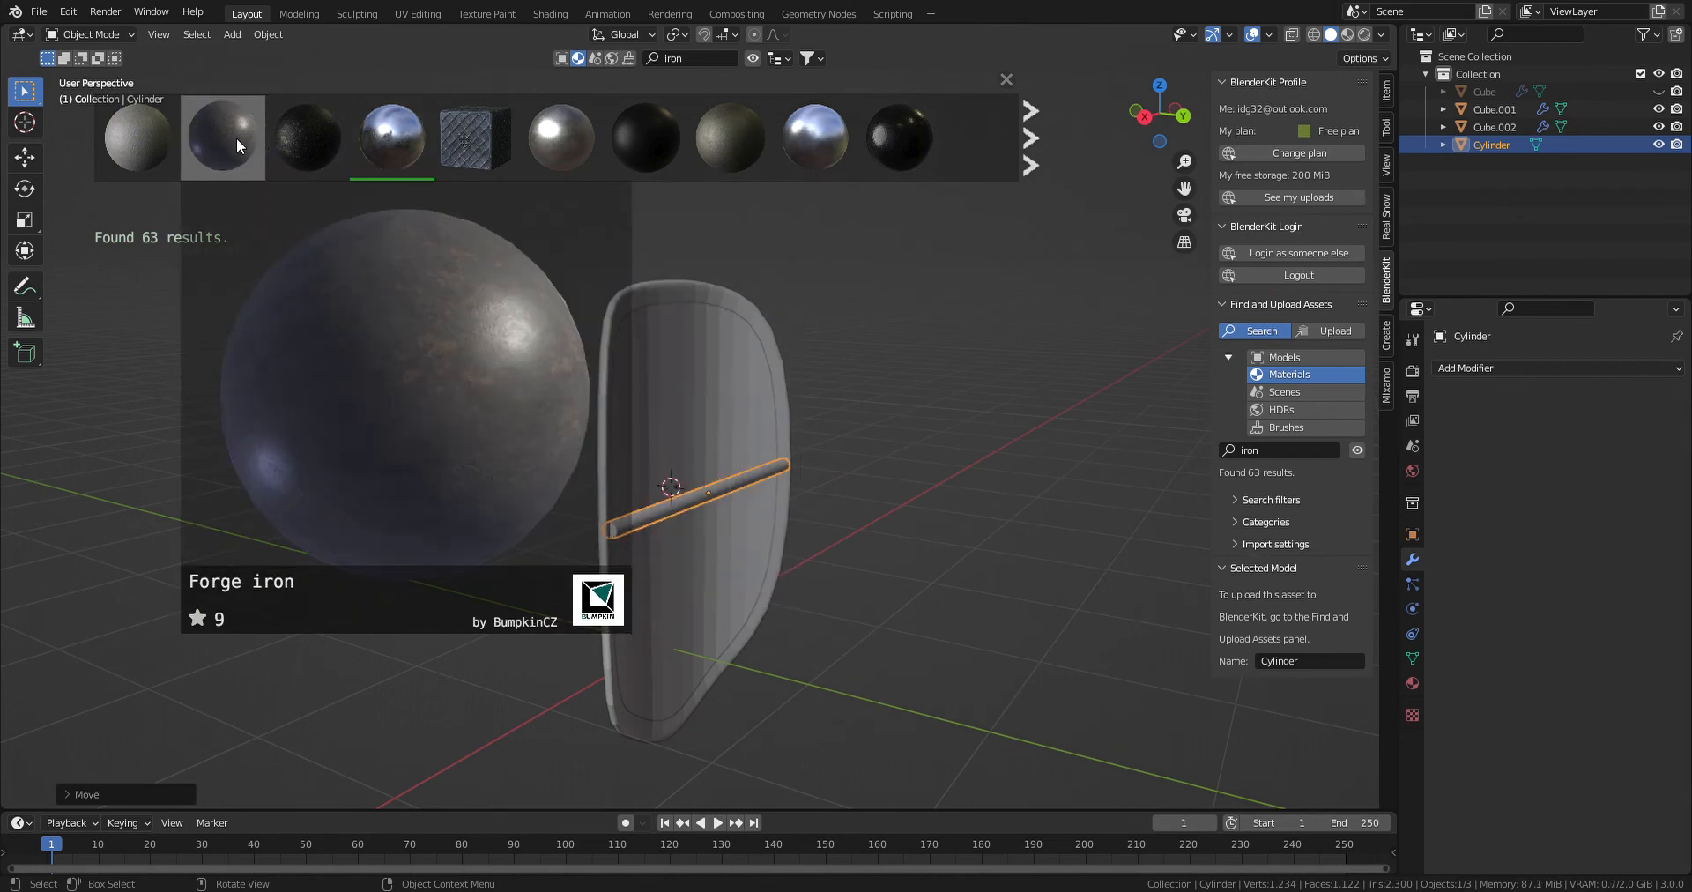
right_click(236, 137)
right_click(574, 116)
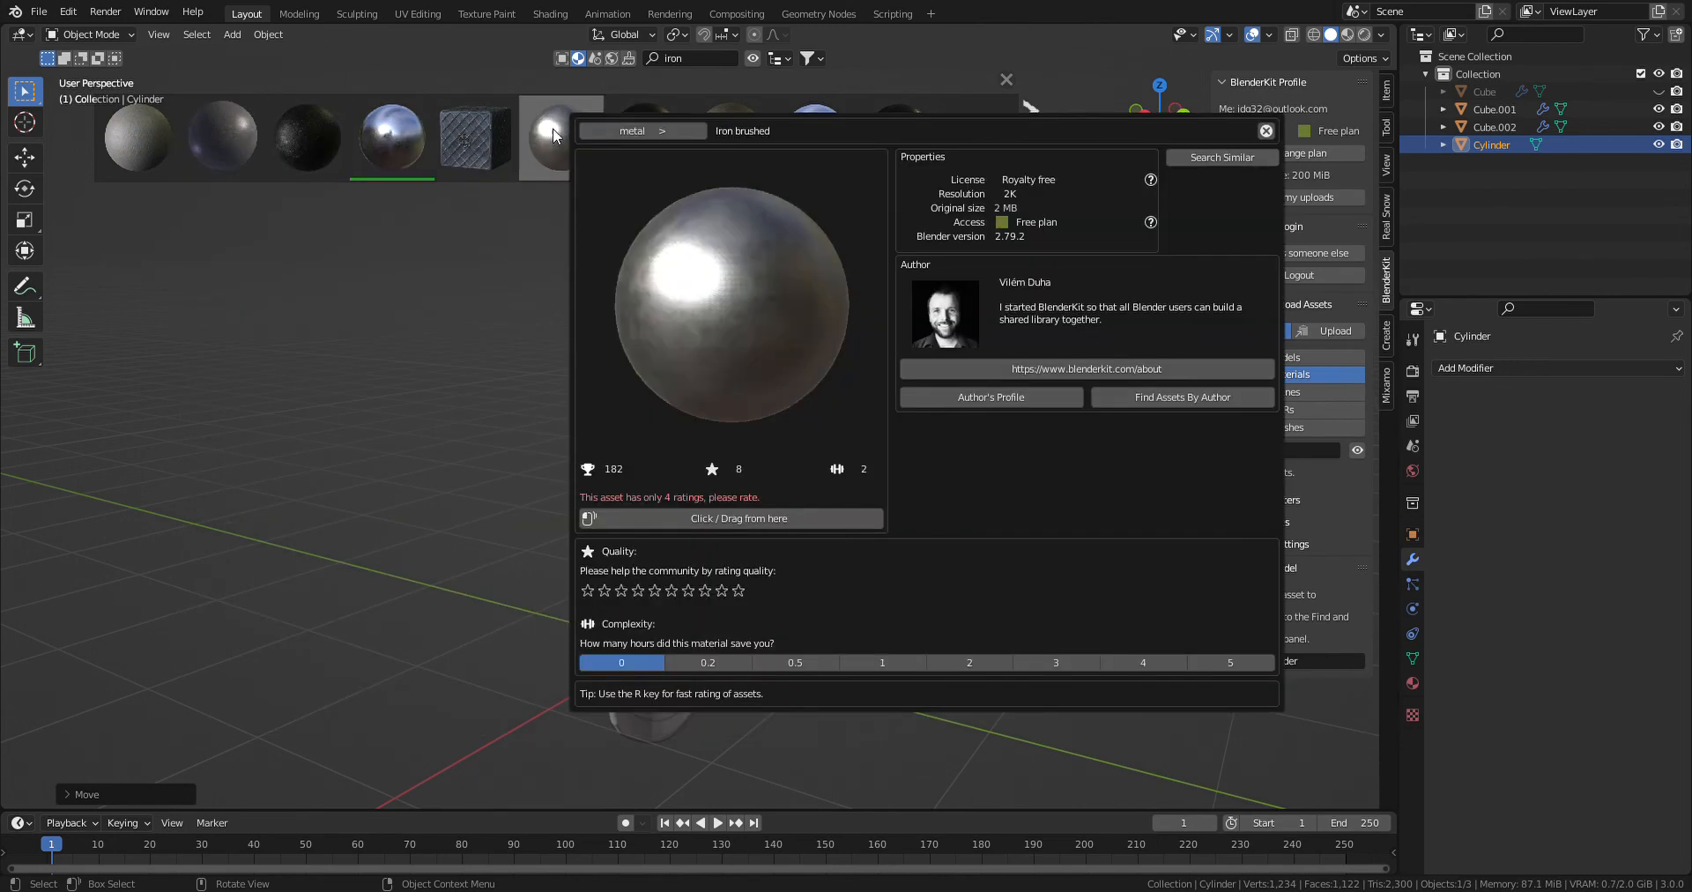
left_click(1347, 34)
mouse_move(708, 126)
left_mouse_down()
mouse_move(643, 207)
mouse_move(791, 539)
mouse_move(731, 490)
left_mouse_up()
- Apply the Mirror modifier on the shield's wooden rim, keeping its Subdivision modifier live
middle_click_drag(985, 604, 1271, 570)
left_click(812, 288)
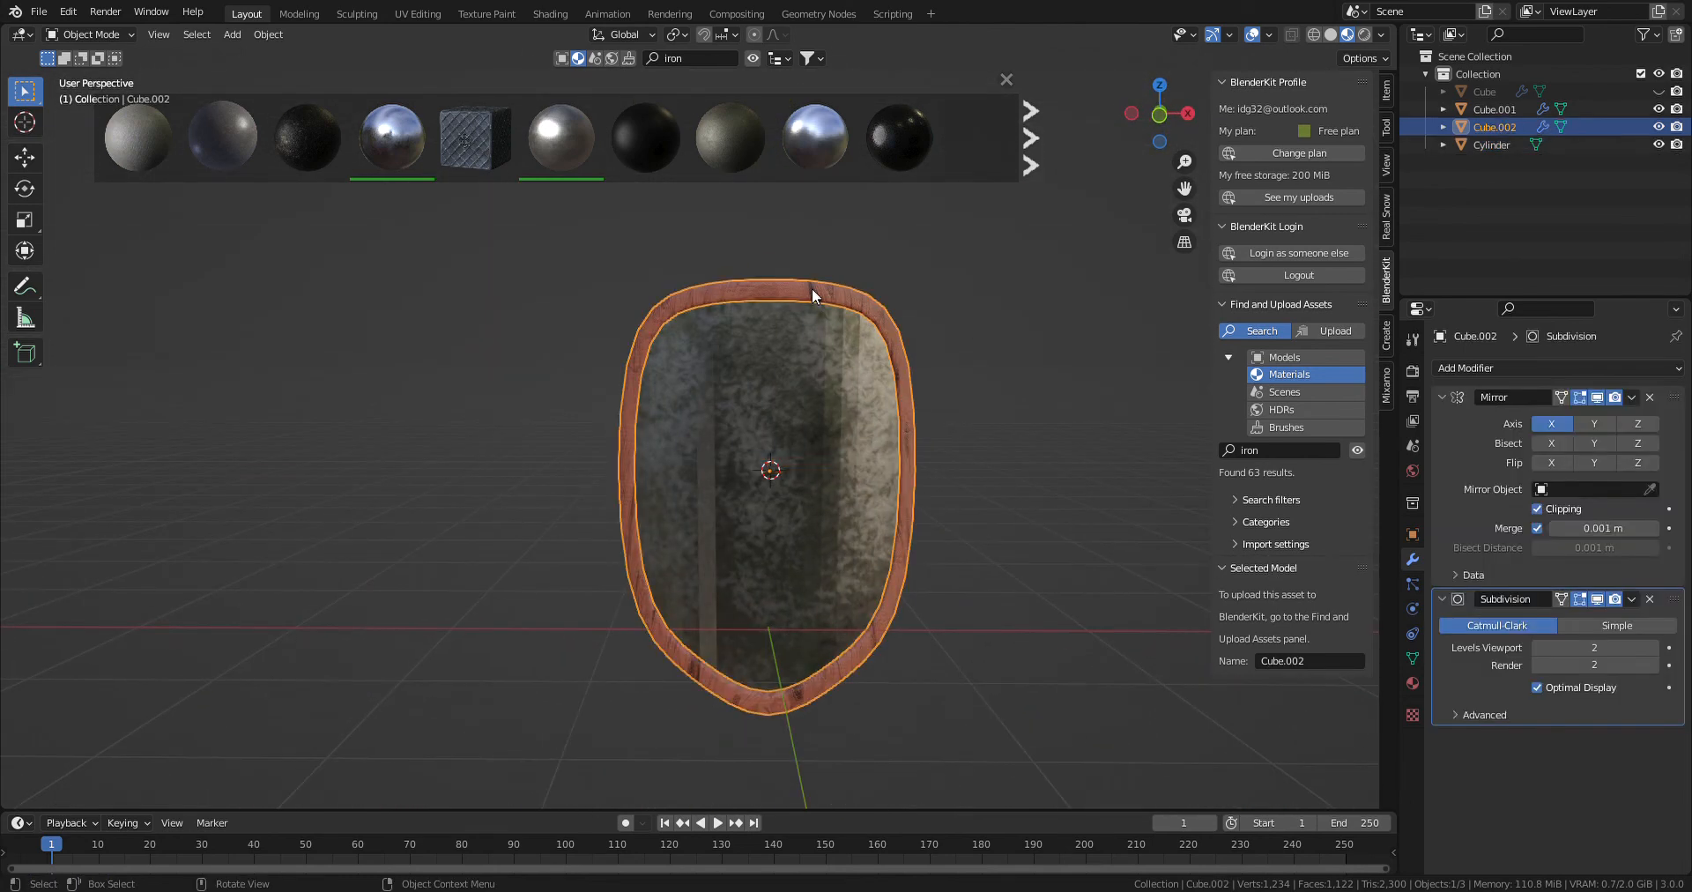
key("Tab")
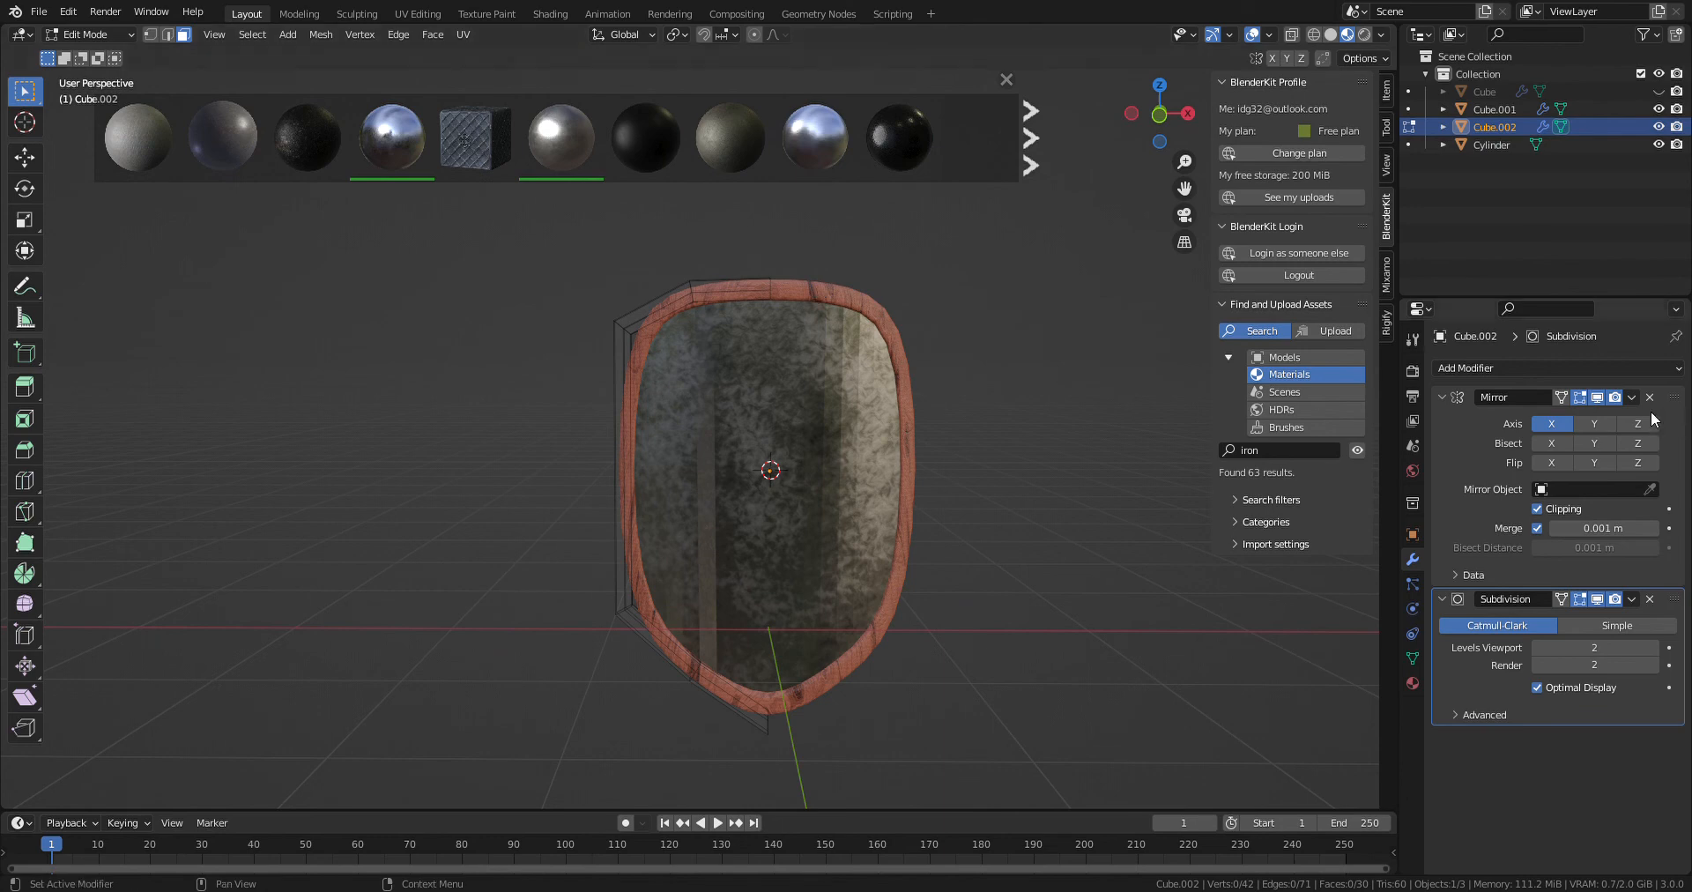
key("Tab")
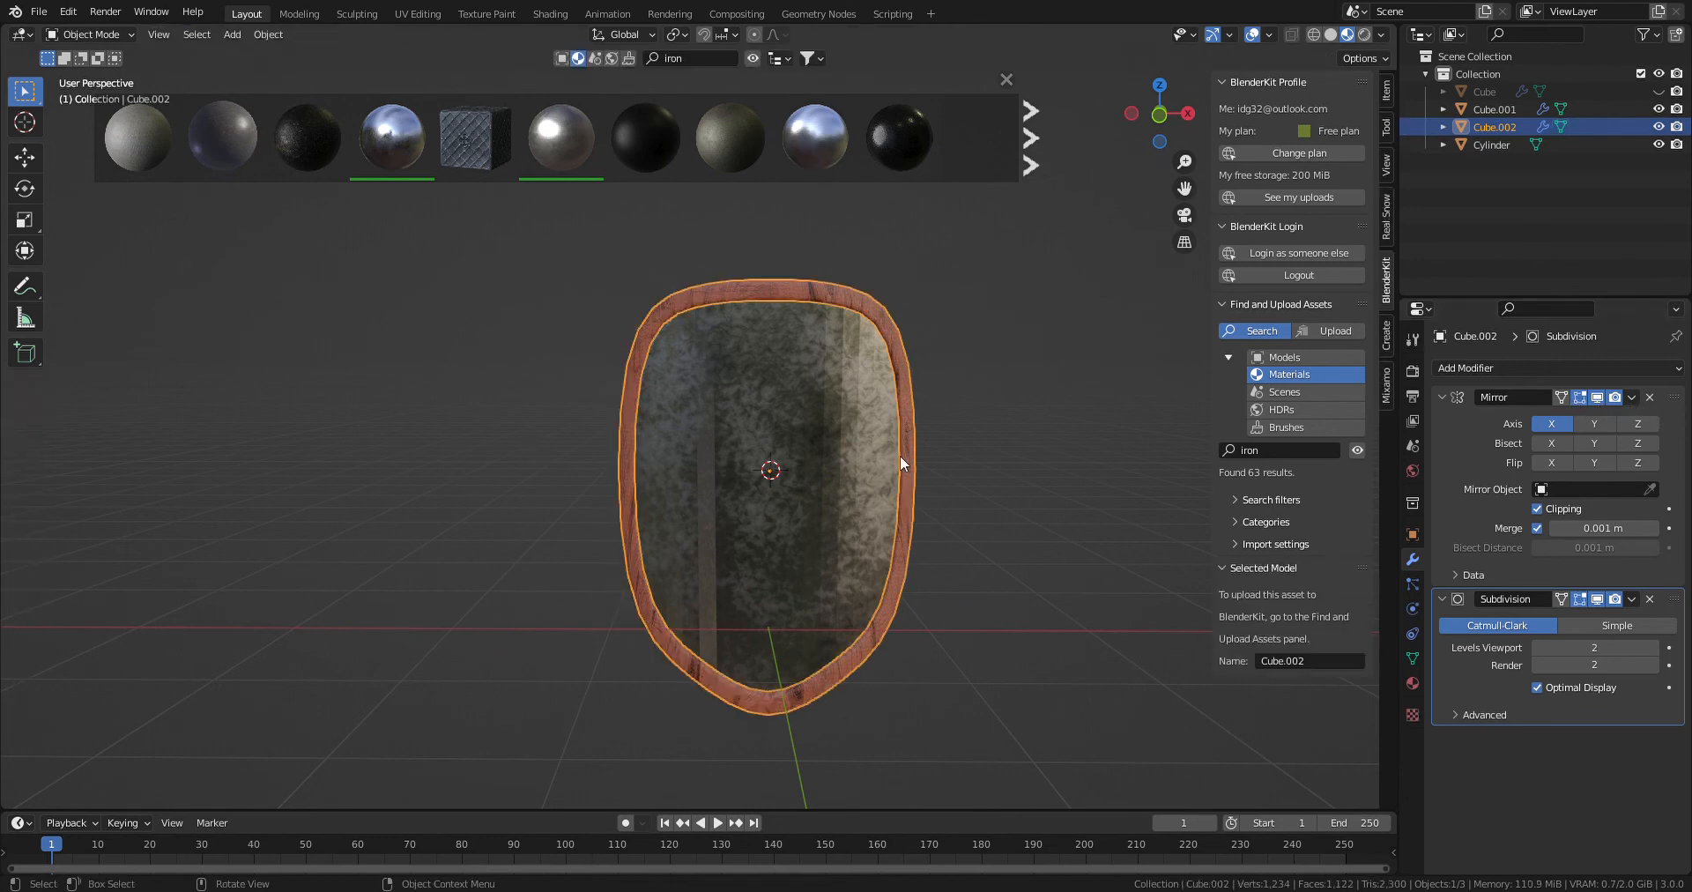
left_click(1631, 397)
left_click(1588, 416)
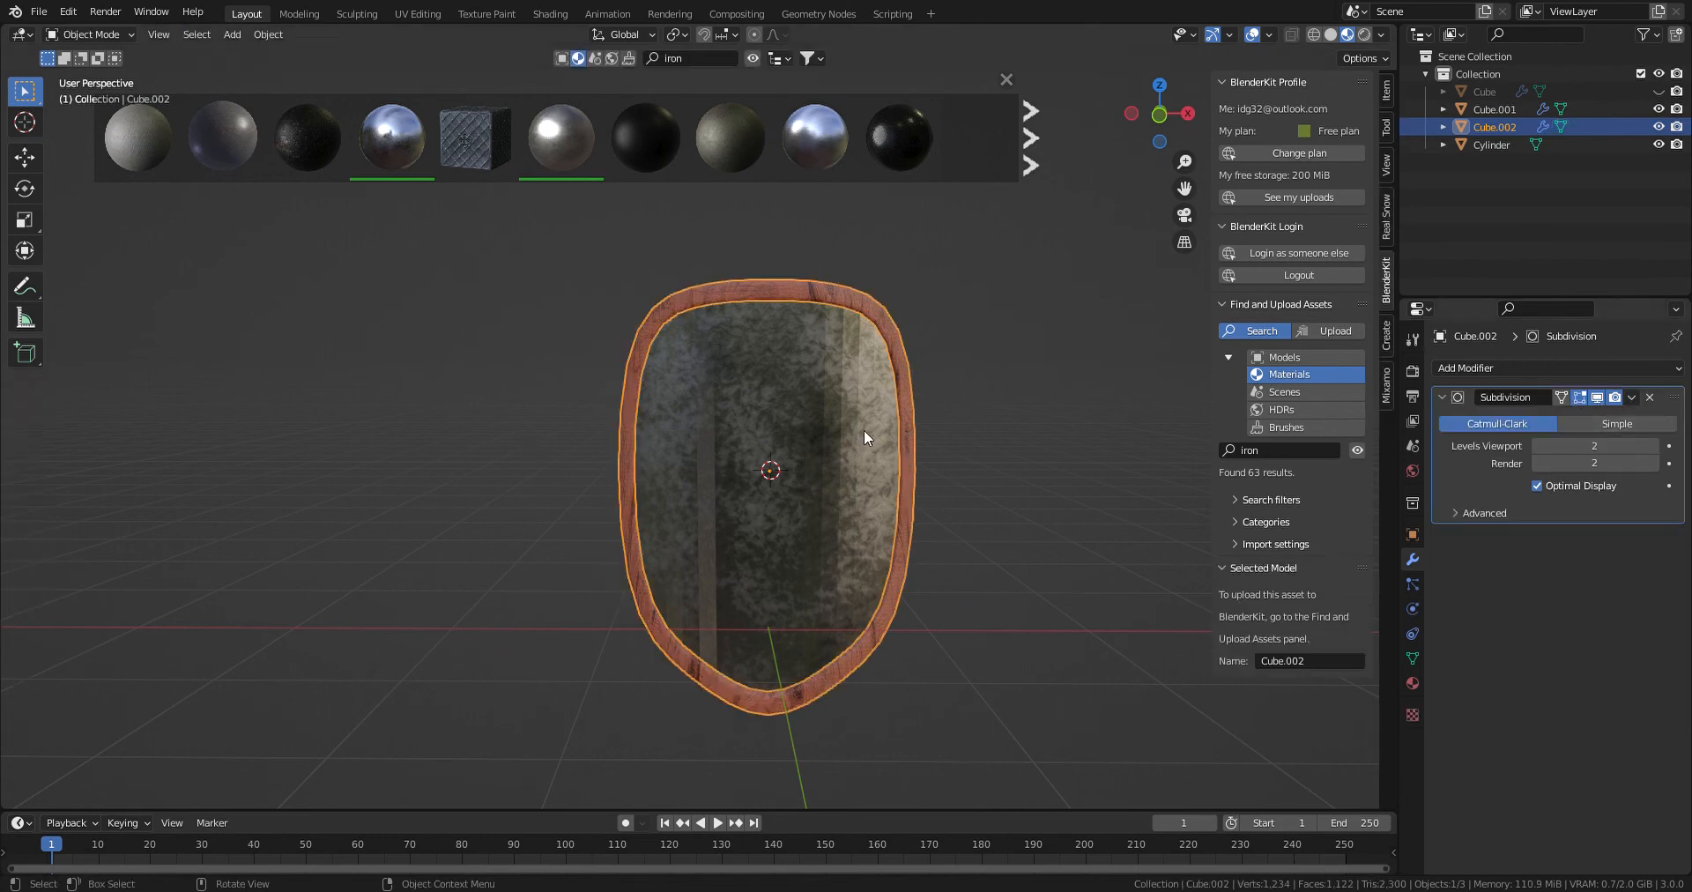
- Apply the Mirror modifier on the iron inner panel, keeping its Subdivision modifier live
left_click(855, 431)
left_click(1632, 397)
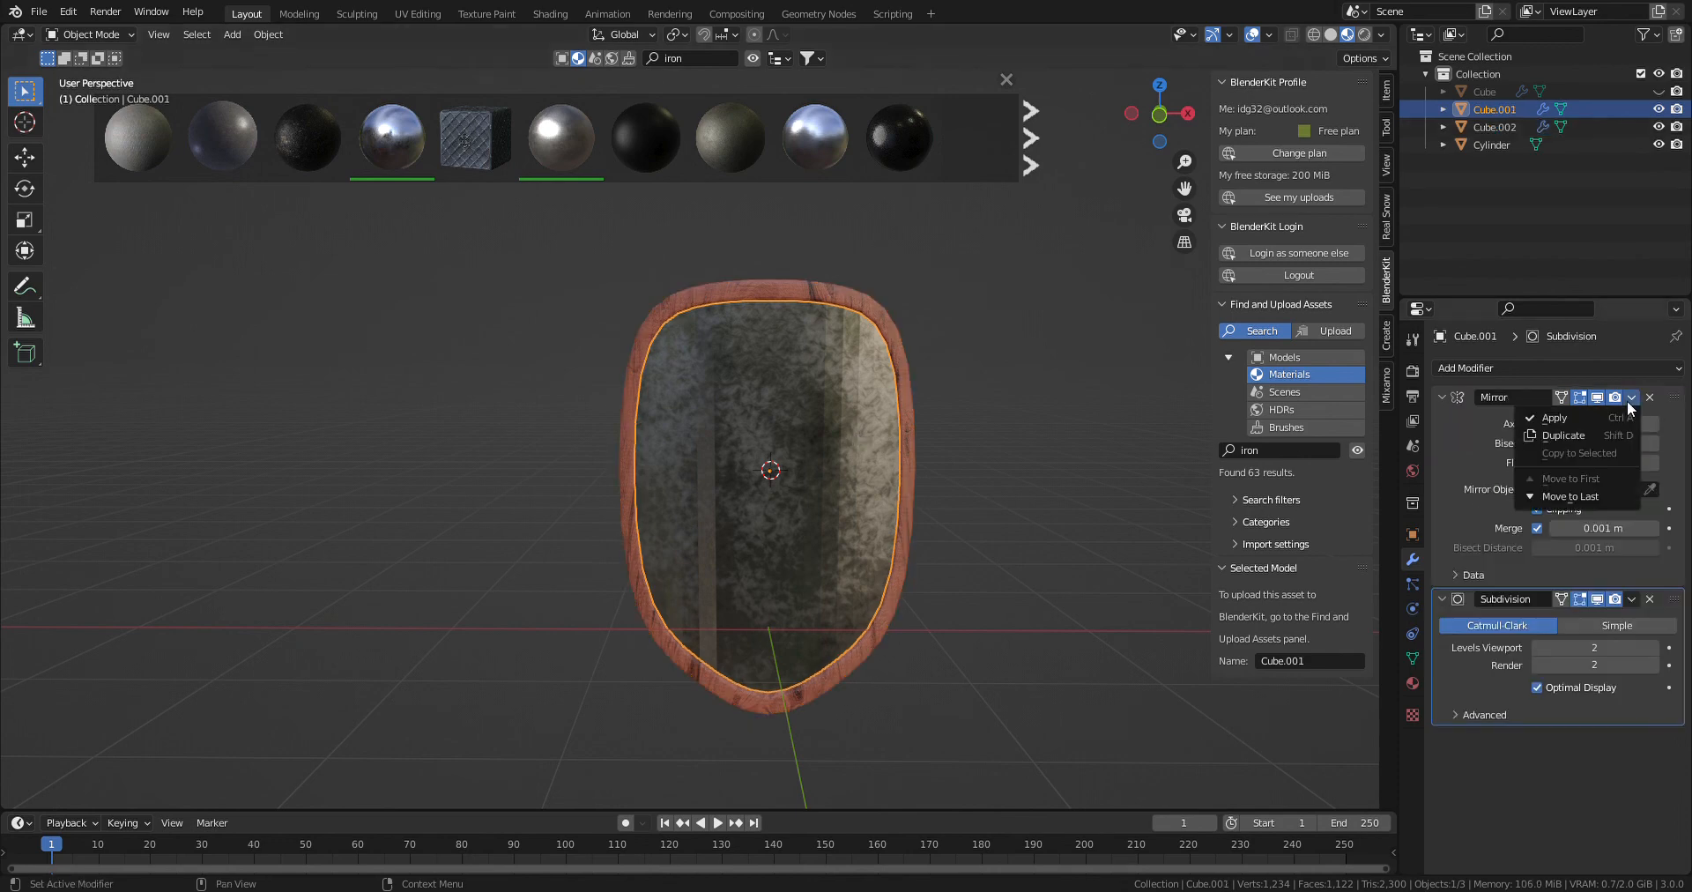
left_click(1593, 422)
- Select all faces of the iron inner panel and unwrap them with Smart UV Project, then return to Object Mode
key("Tab")
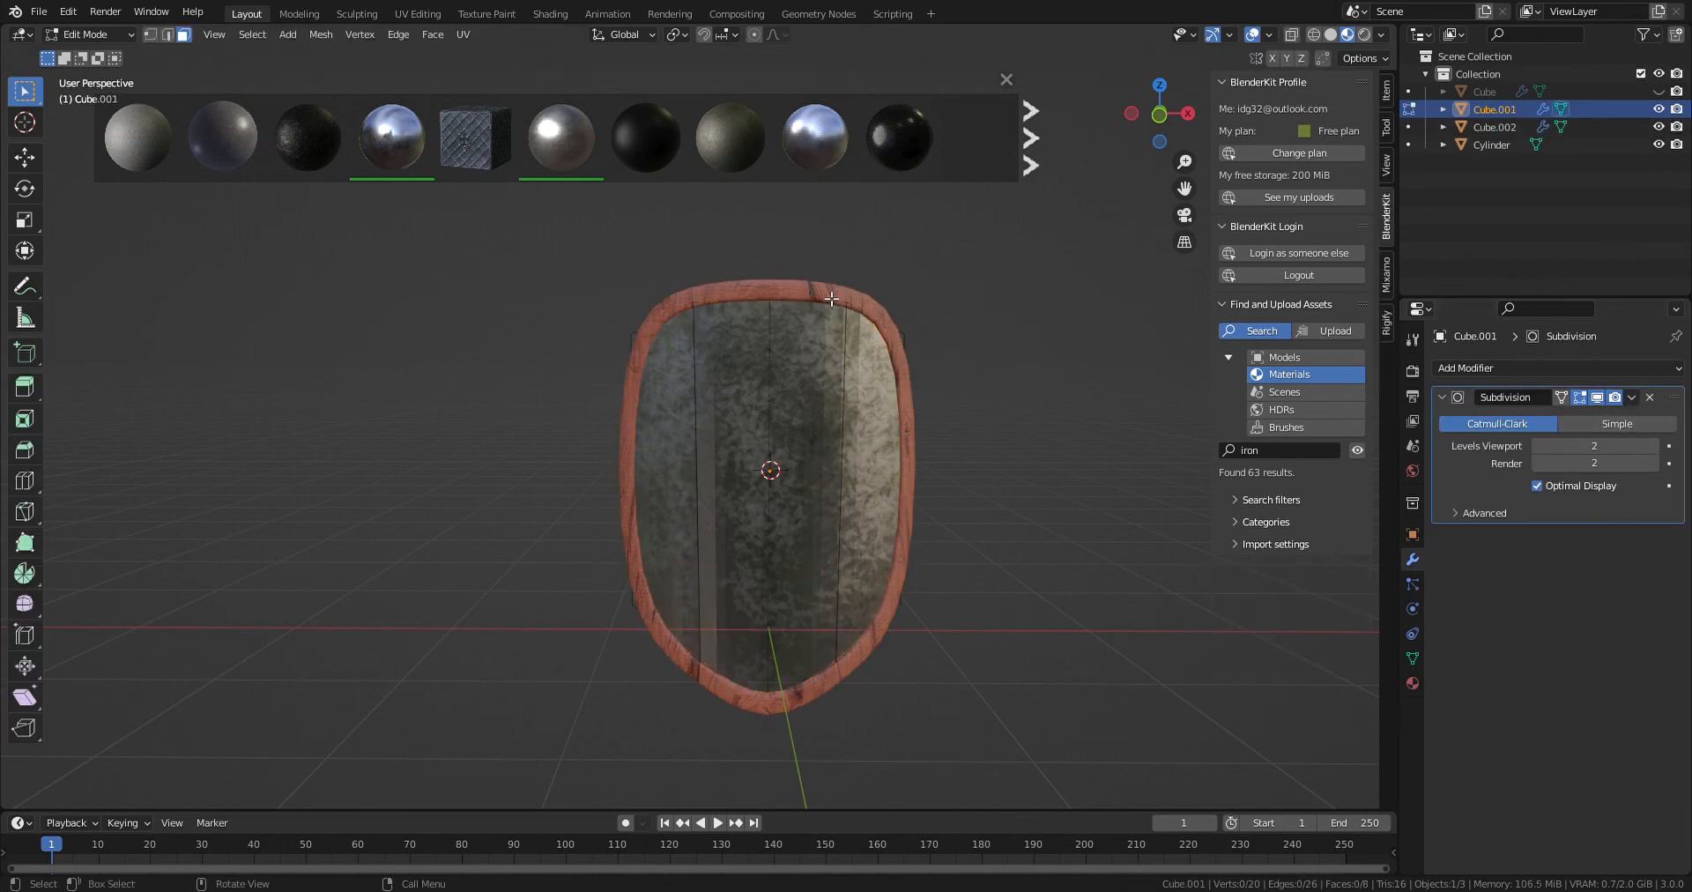
key("a")
left_click(462, 35)
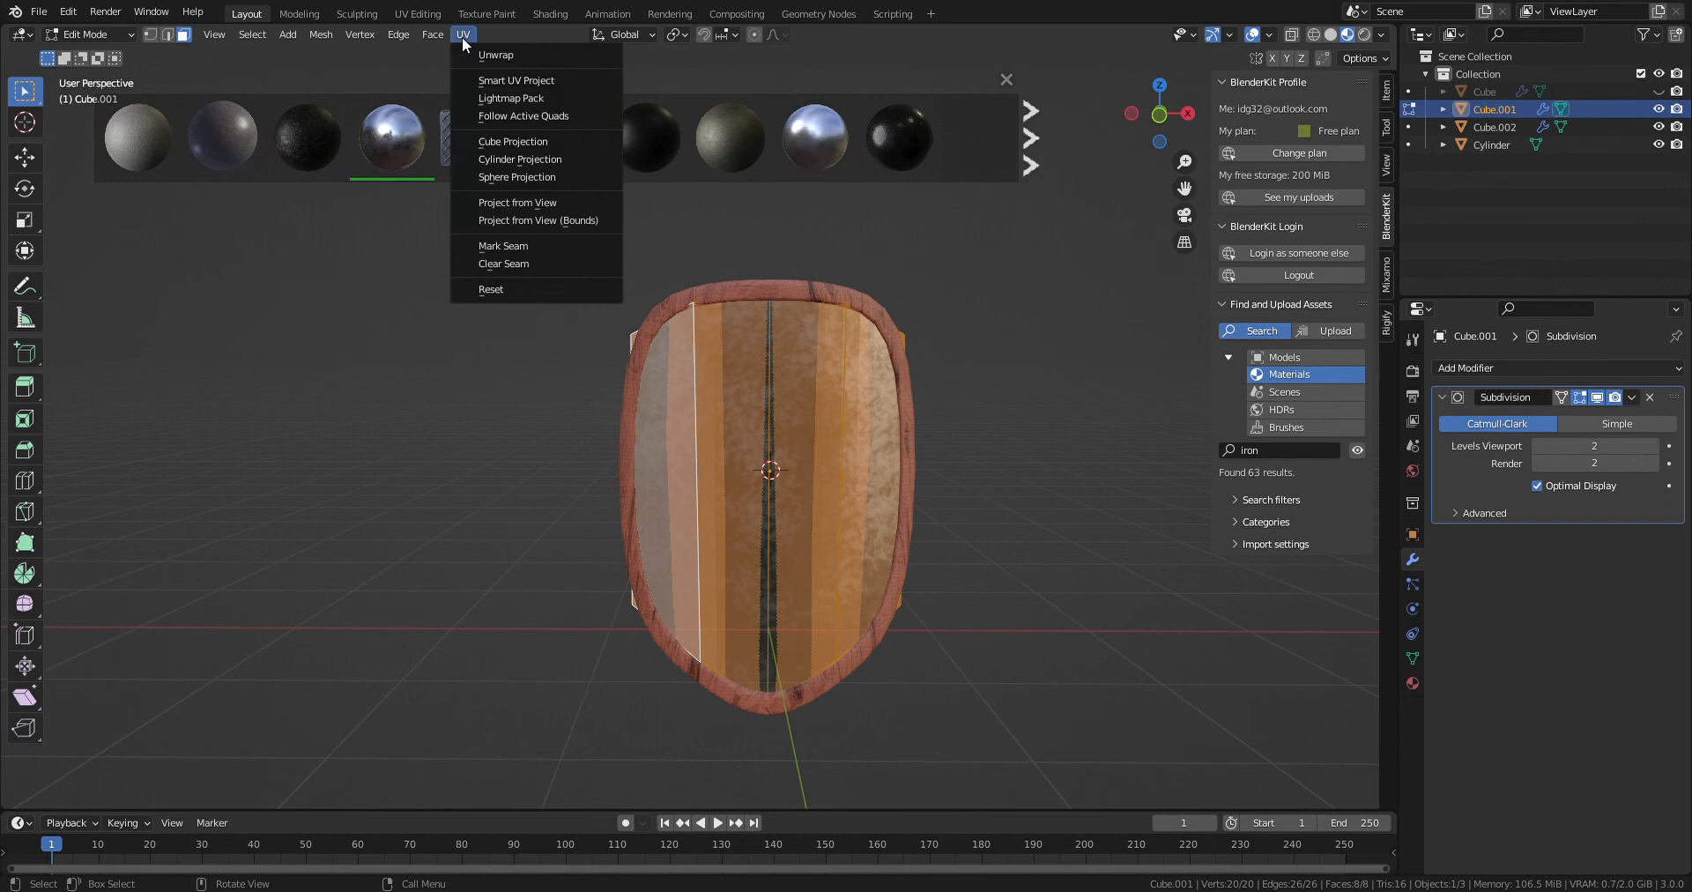
left_click(519, 87)
left_click(537, 224)
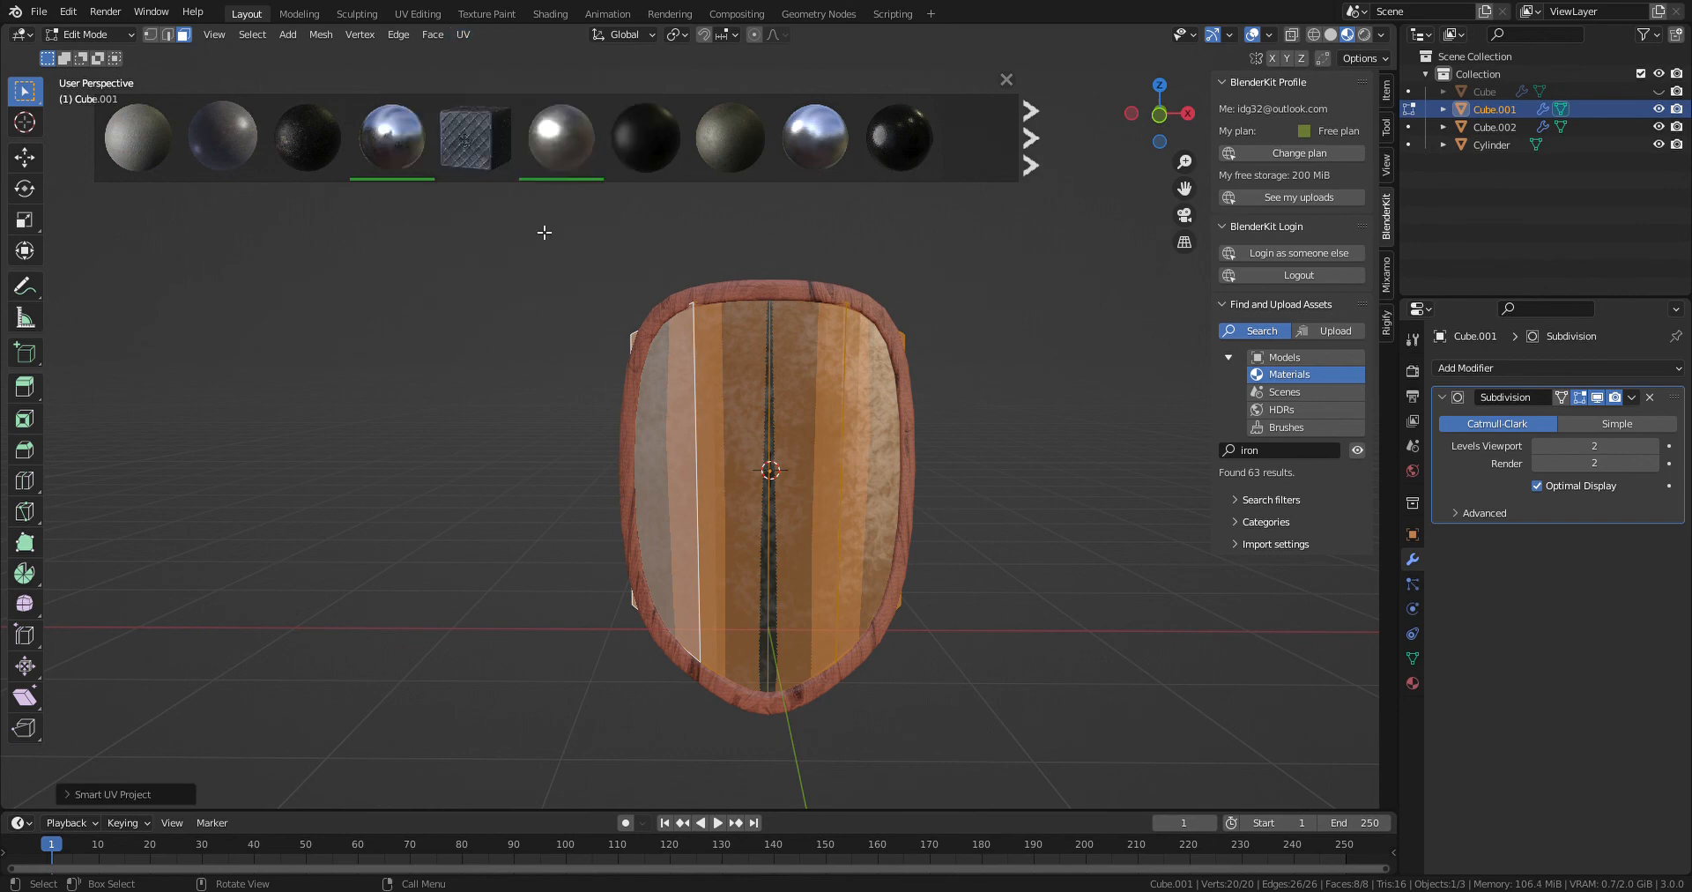
key("Tab")
- Run Smart UV Project on the wooden rim in Edit Mode with a 66° angle limit and 0.000 island margin
left_click(797, 289)
key("Tab")
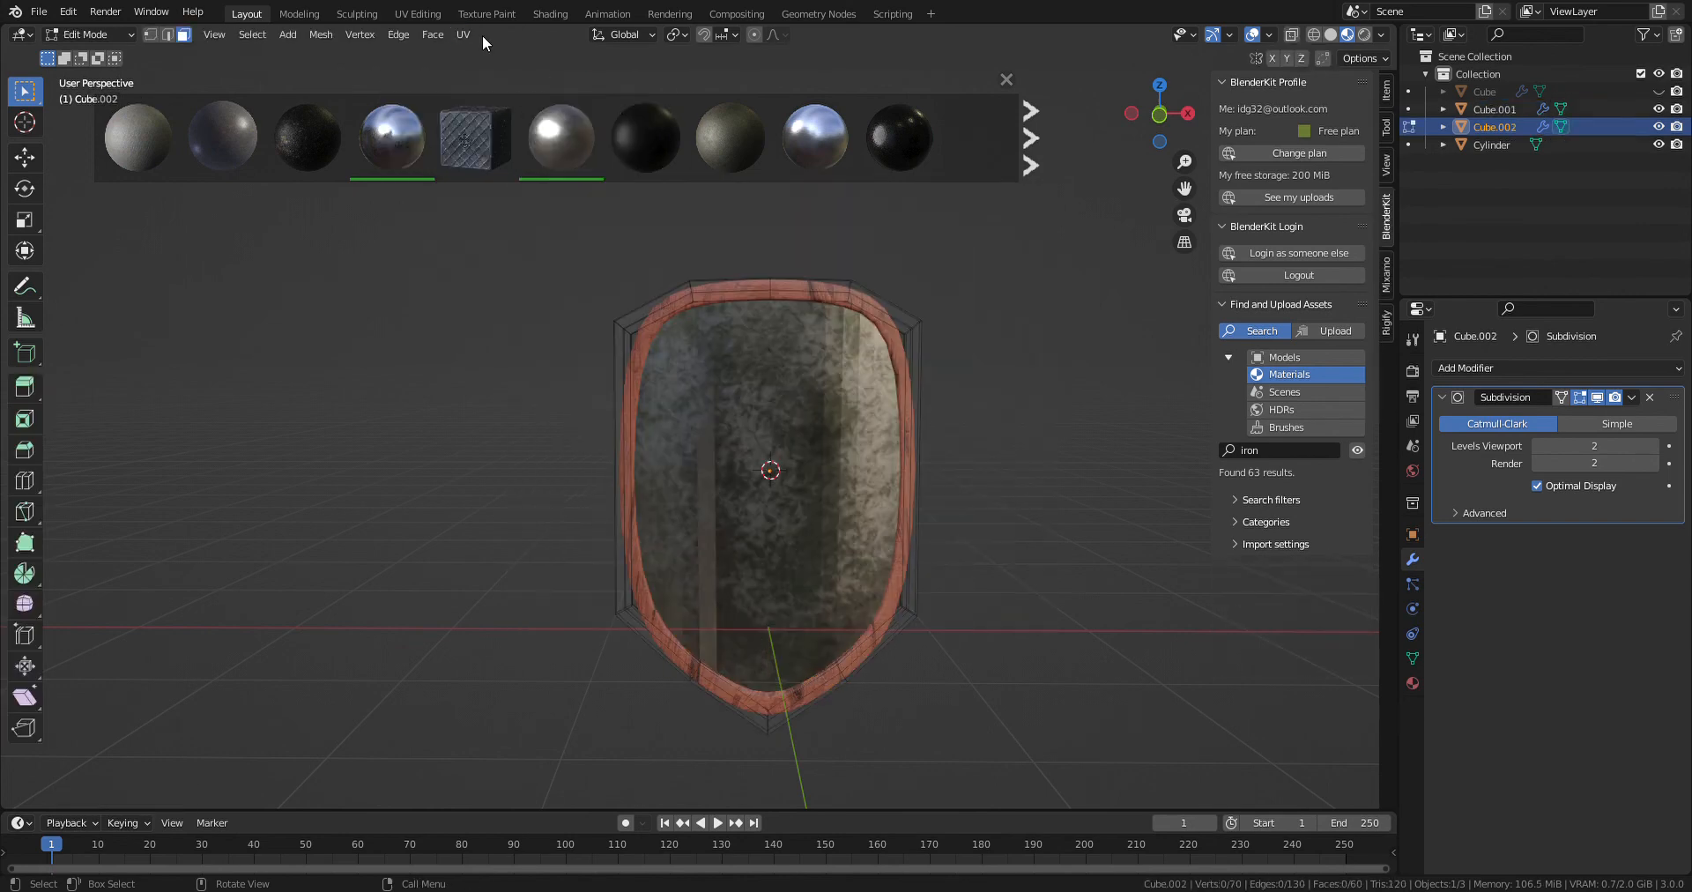
left_click(462, 34)
left_click(548, 81)
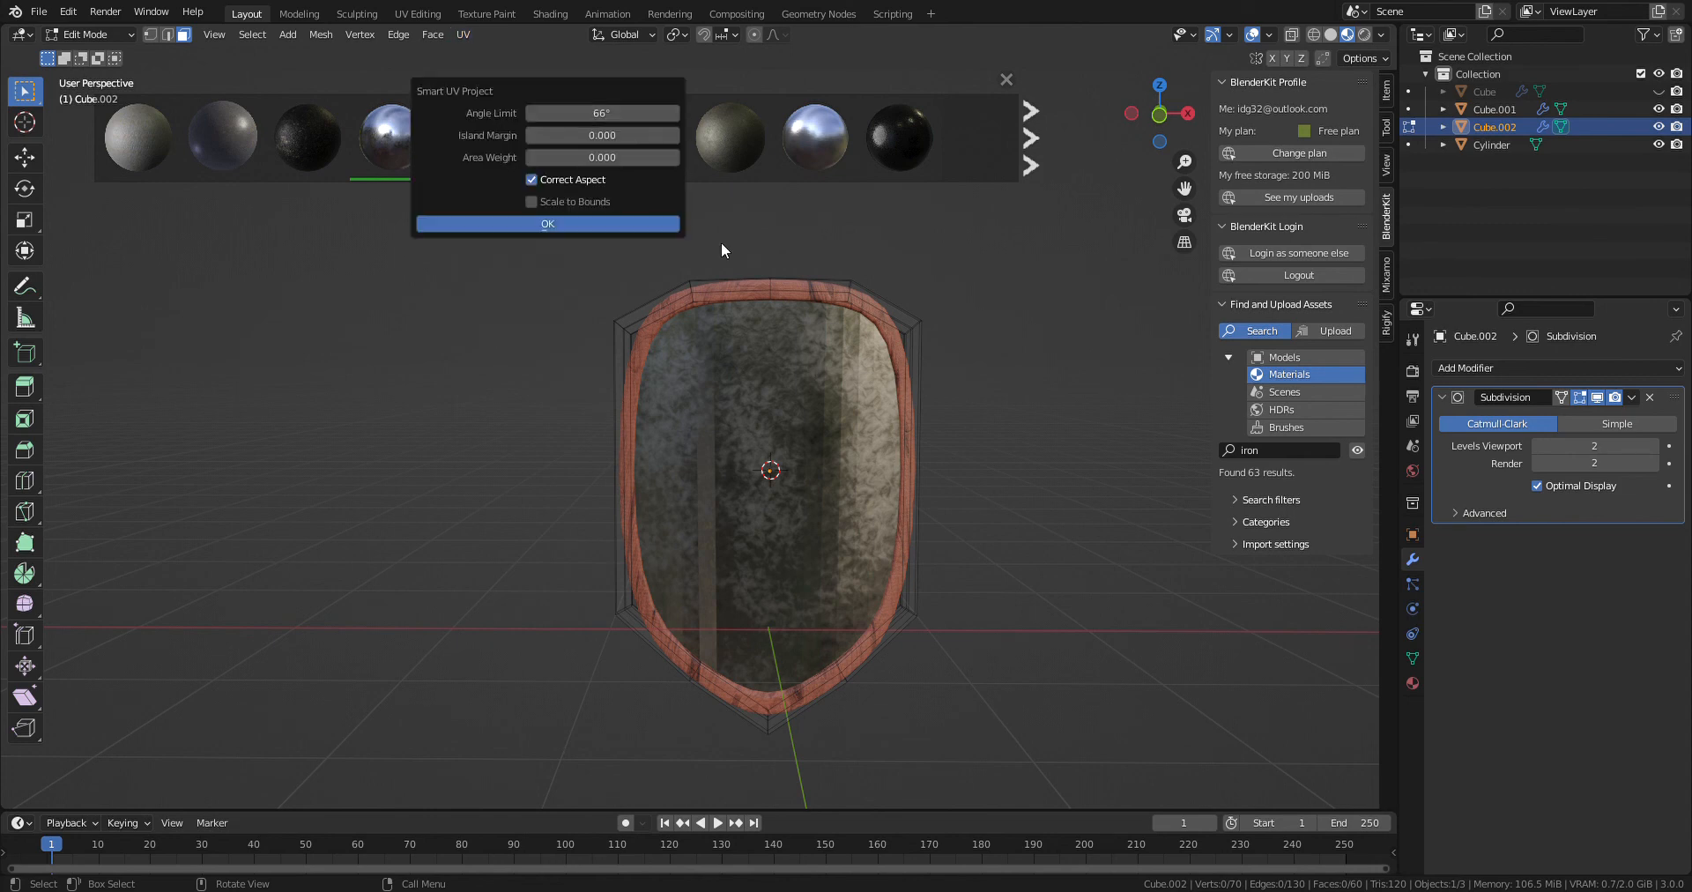
left_click(597, 220)
key("Tab")
- Save the shield project under its existing file name
mouse_move(1010, 404)
middle_mouse_down()
mouse_move(655, 432)
mouse_move(1027, 409)
middle_mouse_up()
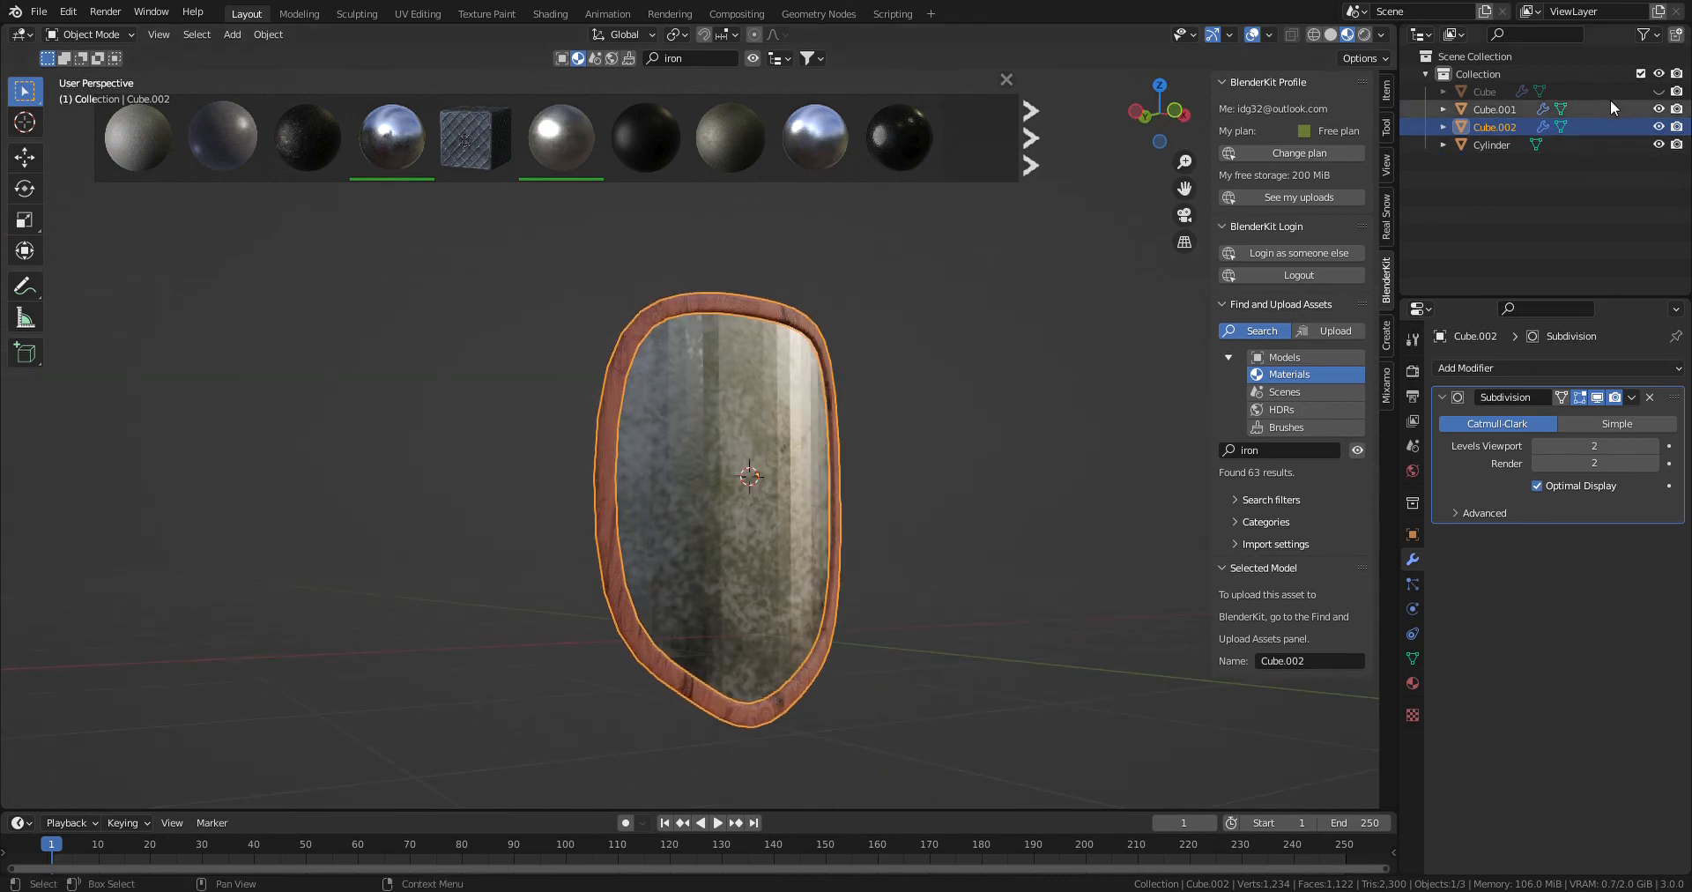
middle_click_drag(950, 631, 862, 638)
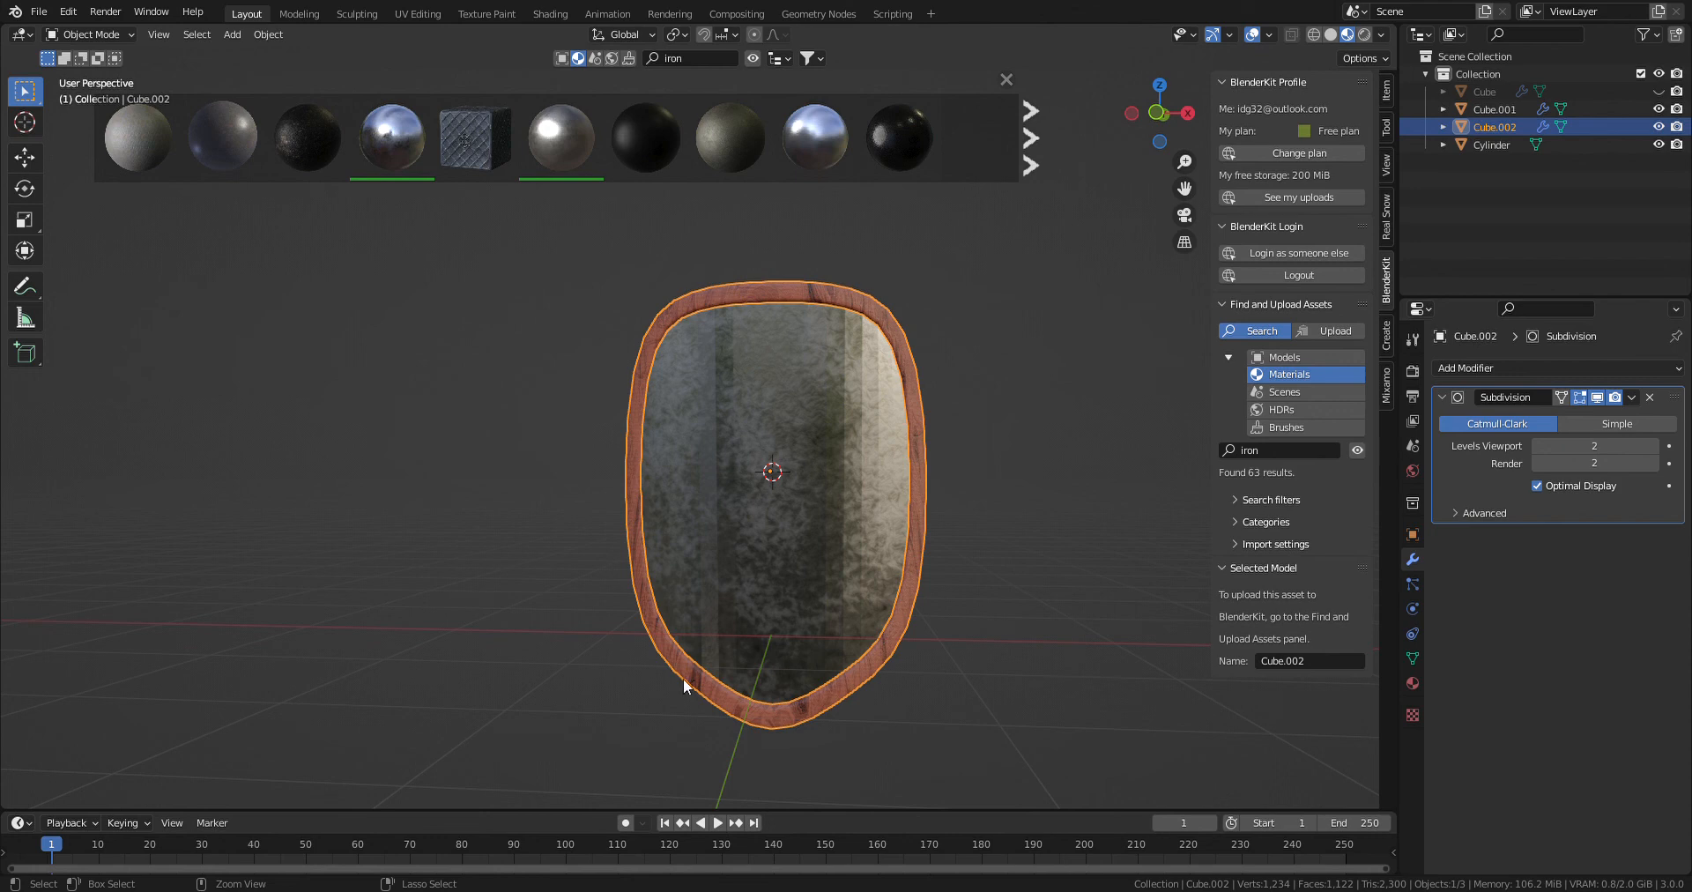
key("ctrl+s")
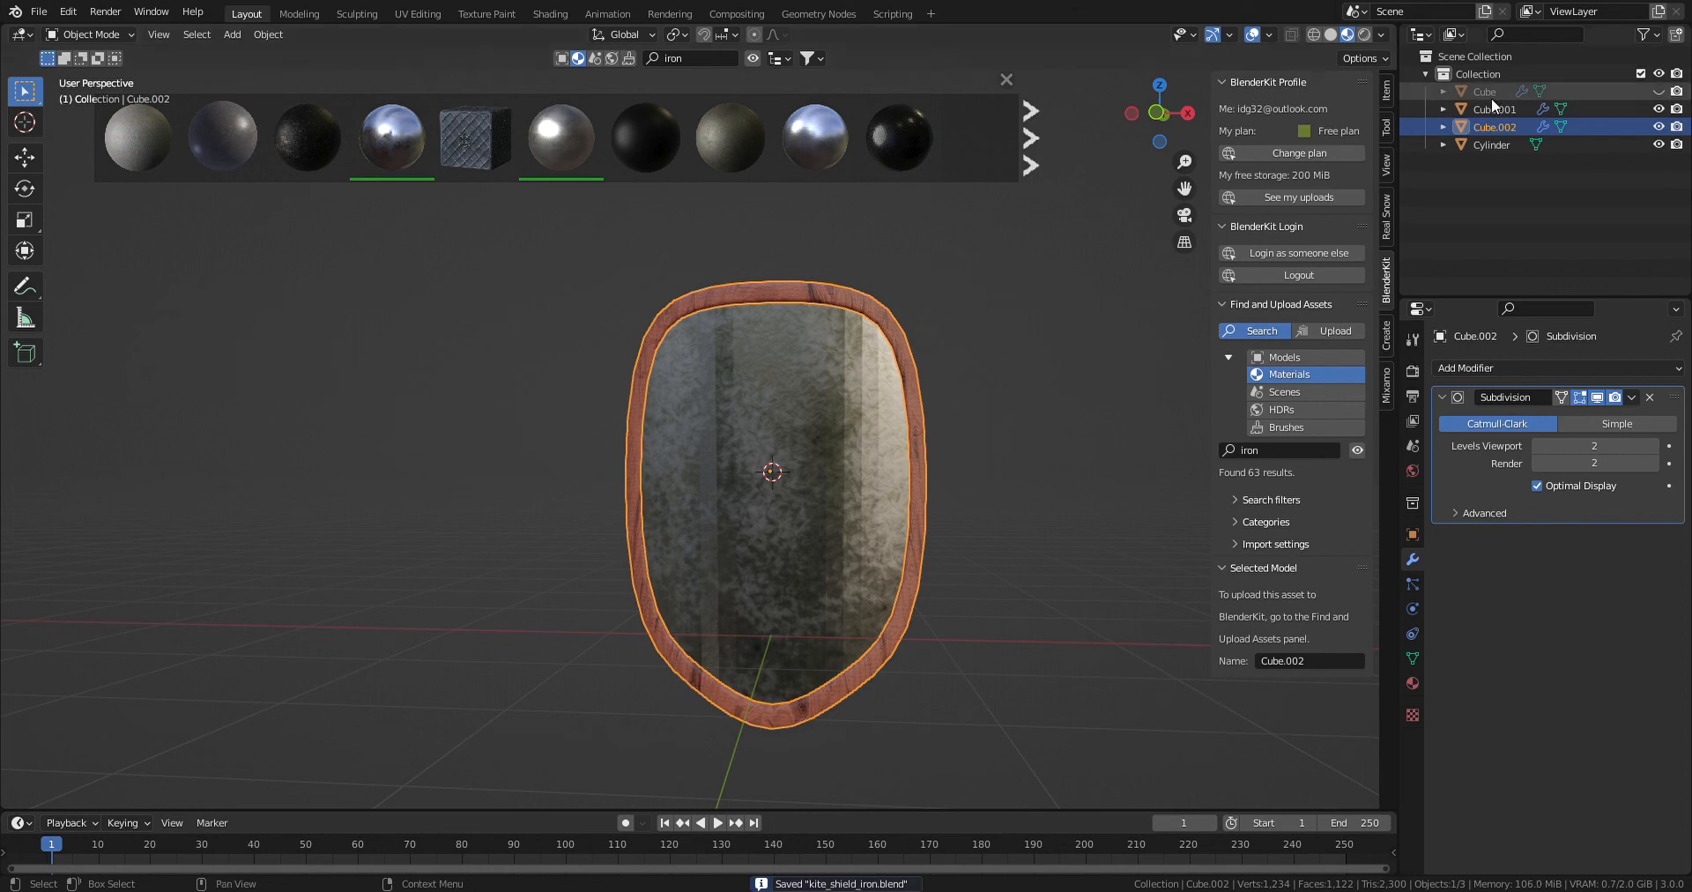